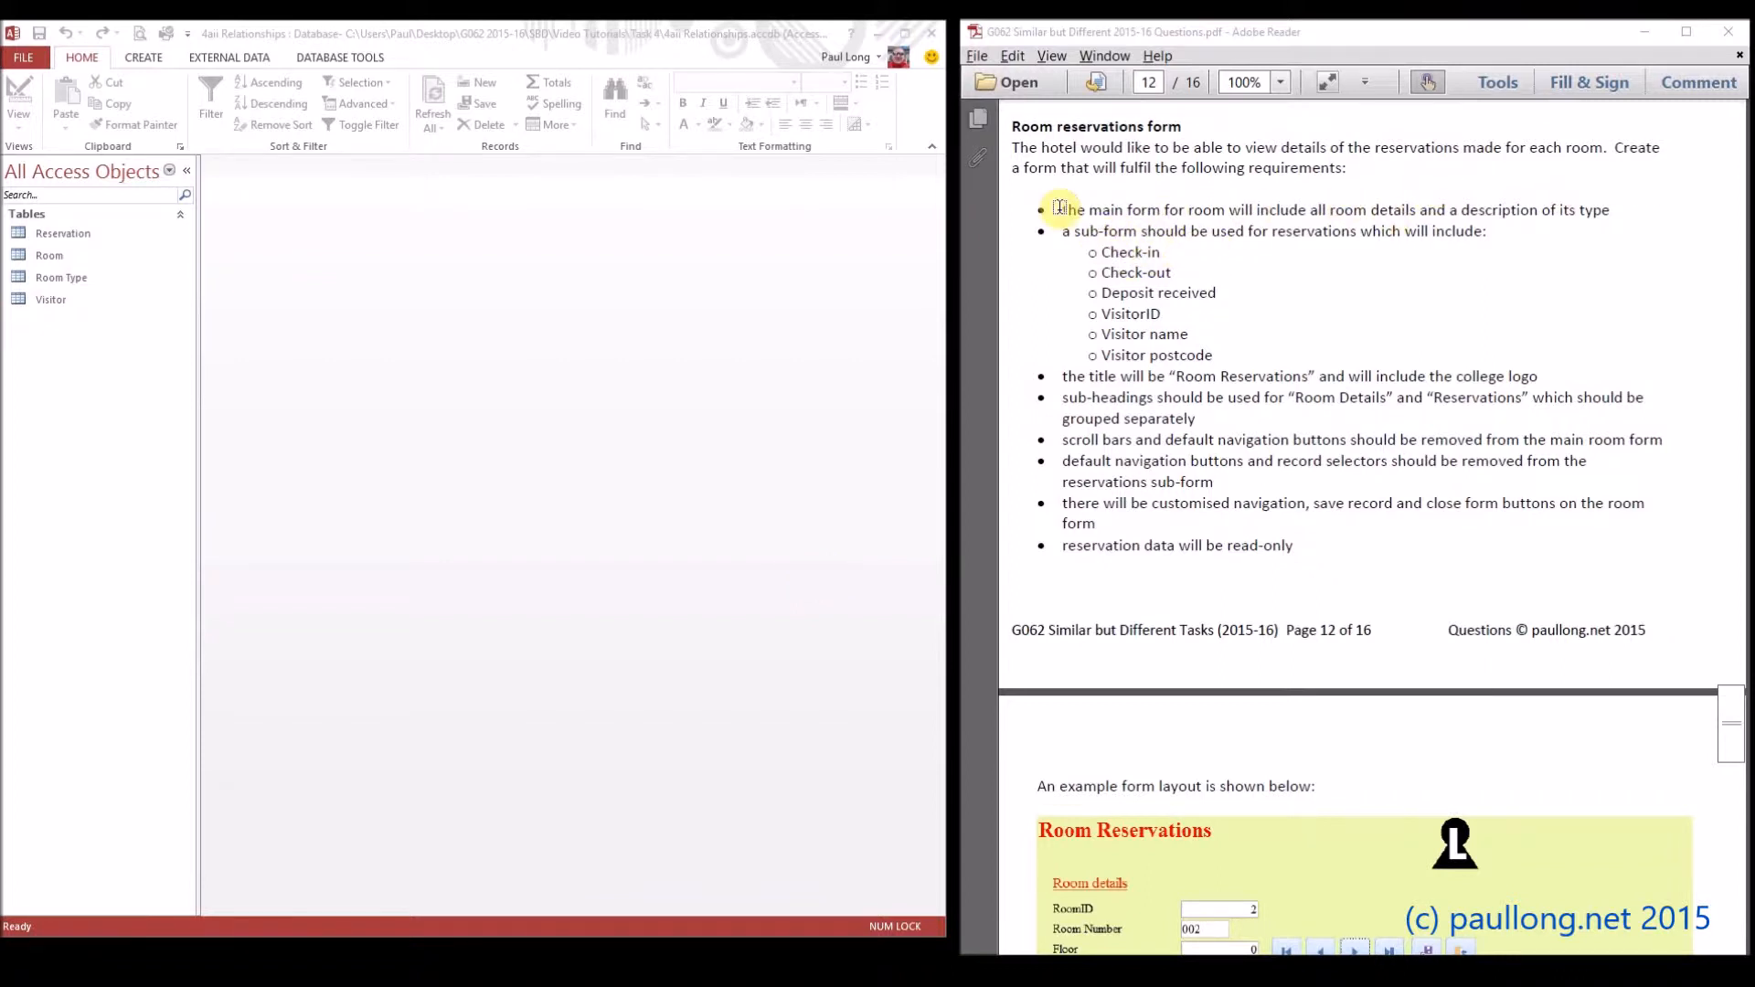
- Highlight the main form requirement and the sub-form fields, Check-in through Visitor postcode, in the Room reservations form brief
{"action": "left_click_drag", "start_coordinate": [1054, 209], "coordinate": [1610, 209]}
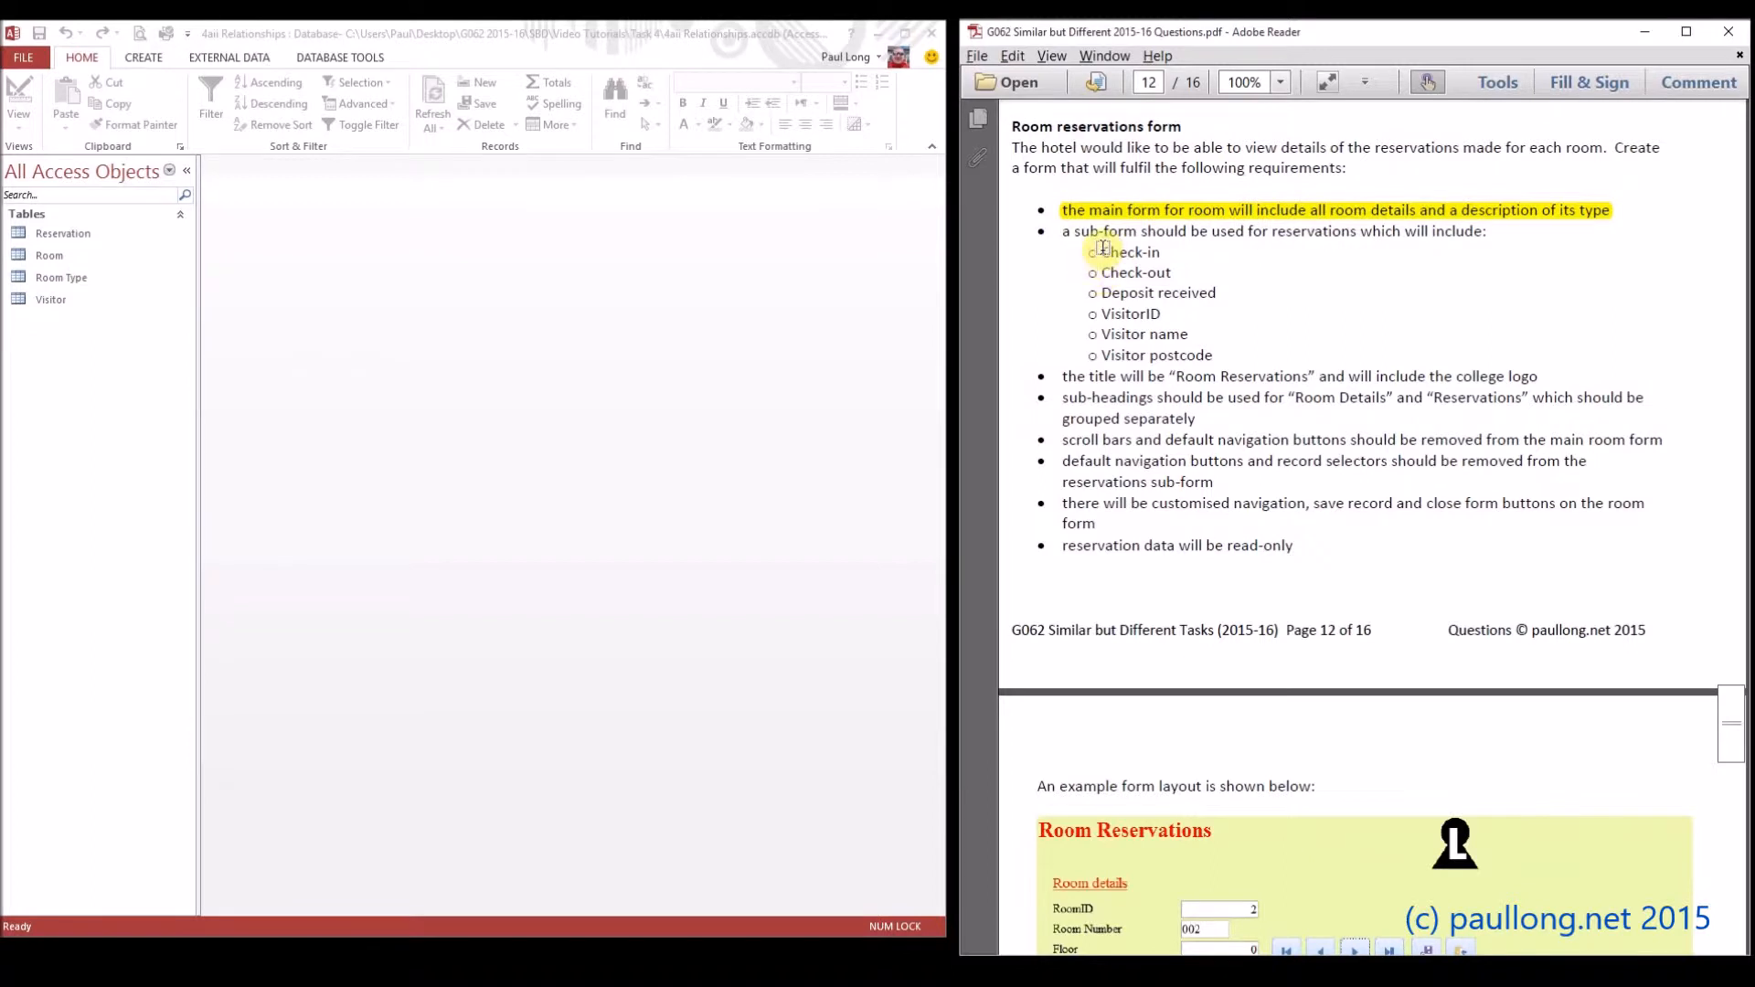
{"action": "left_click_drag", "start_coordinate": [1103, 248], "coordinate": [1207, 352]}
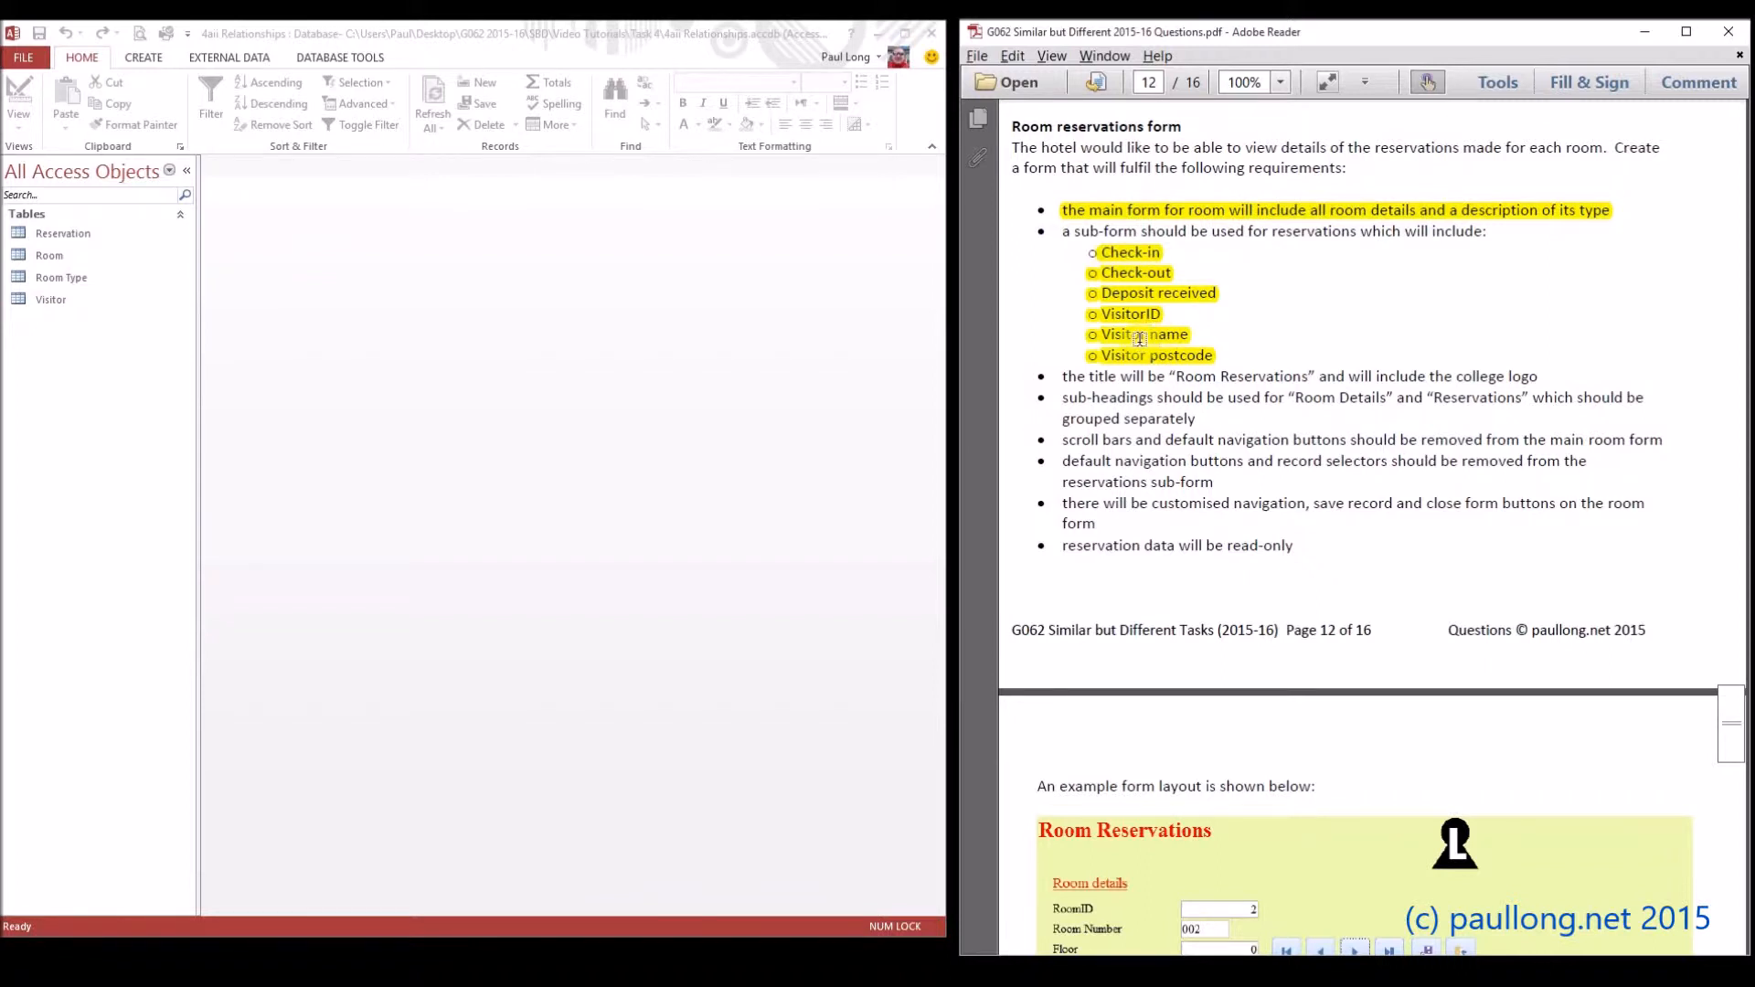
- Start a new form with the Form Wizard in Access and include all fields from the Room table except TypeID
{"action": "left_click", "coordinate": [143, 58]}
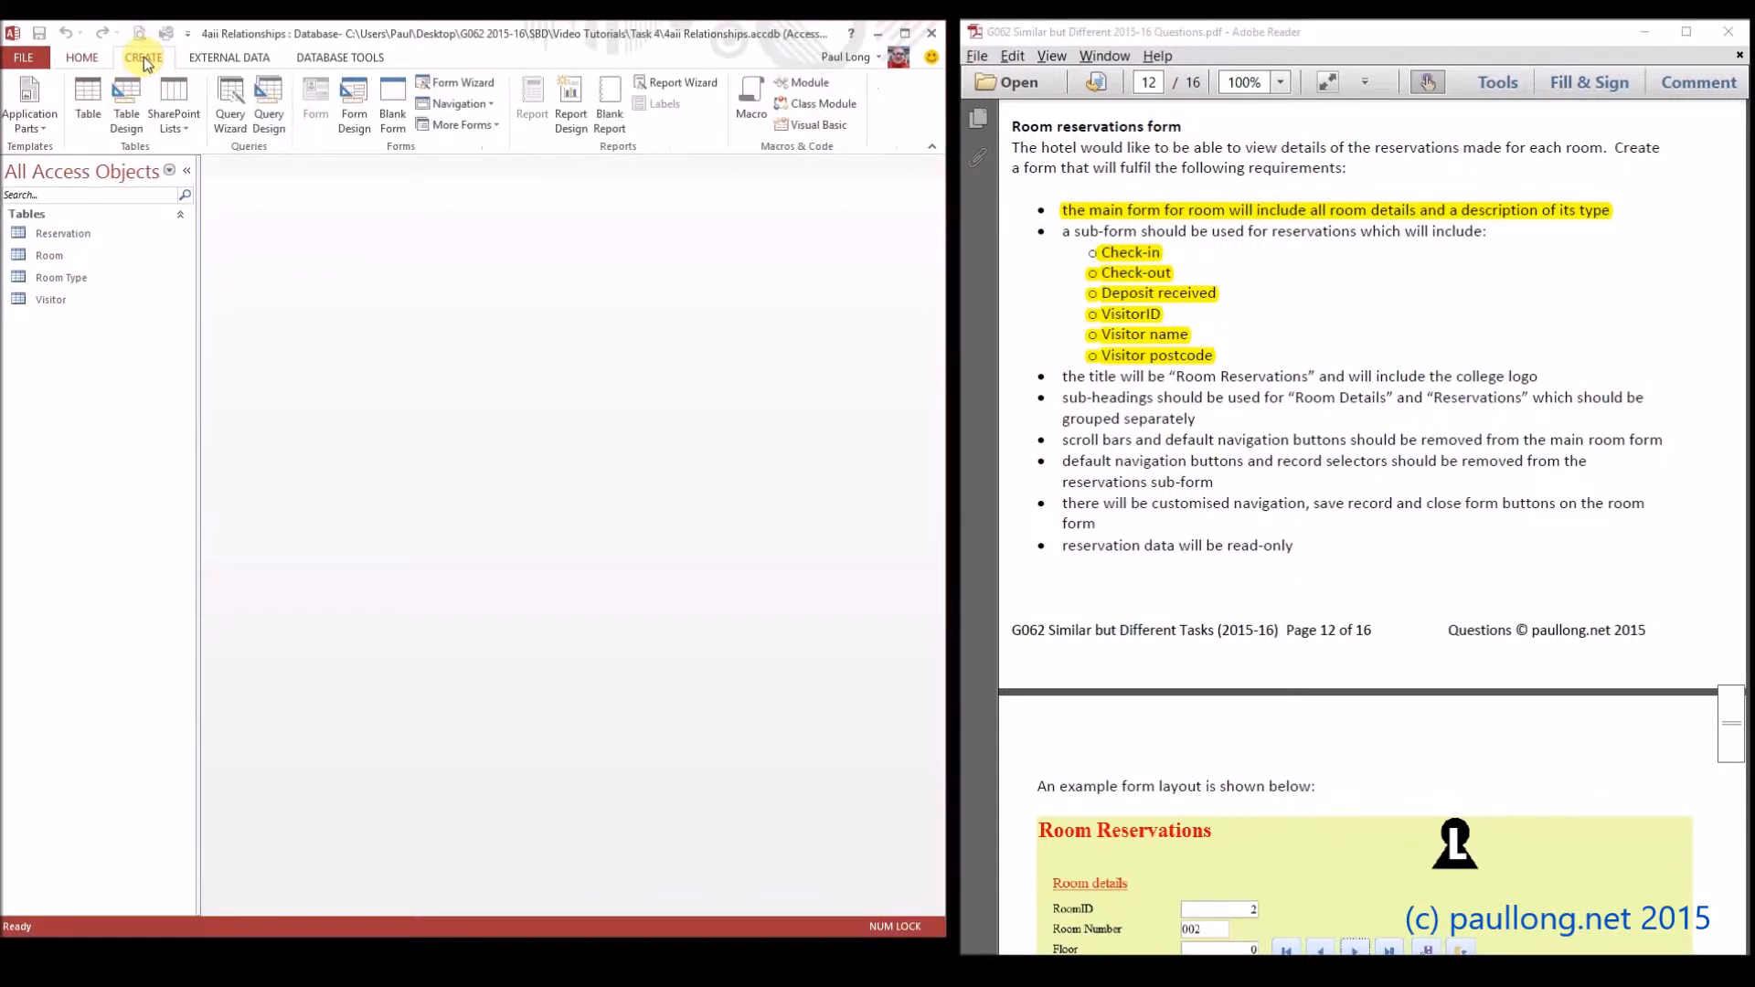
{"action": "left_click", "coordinate": [476, 84]}
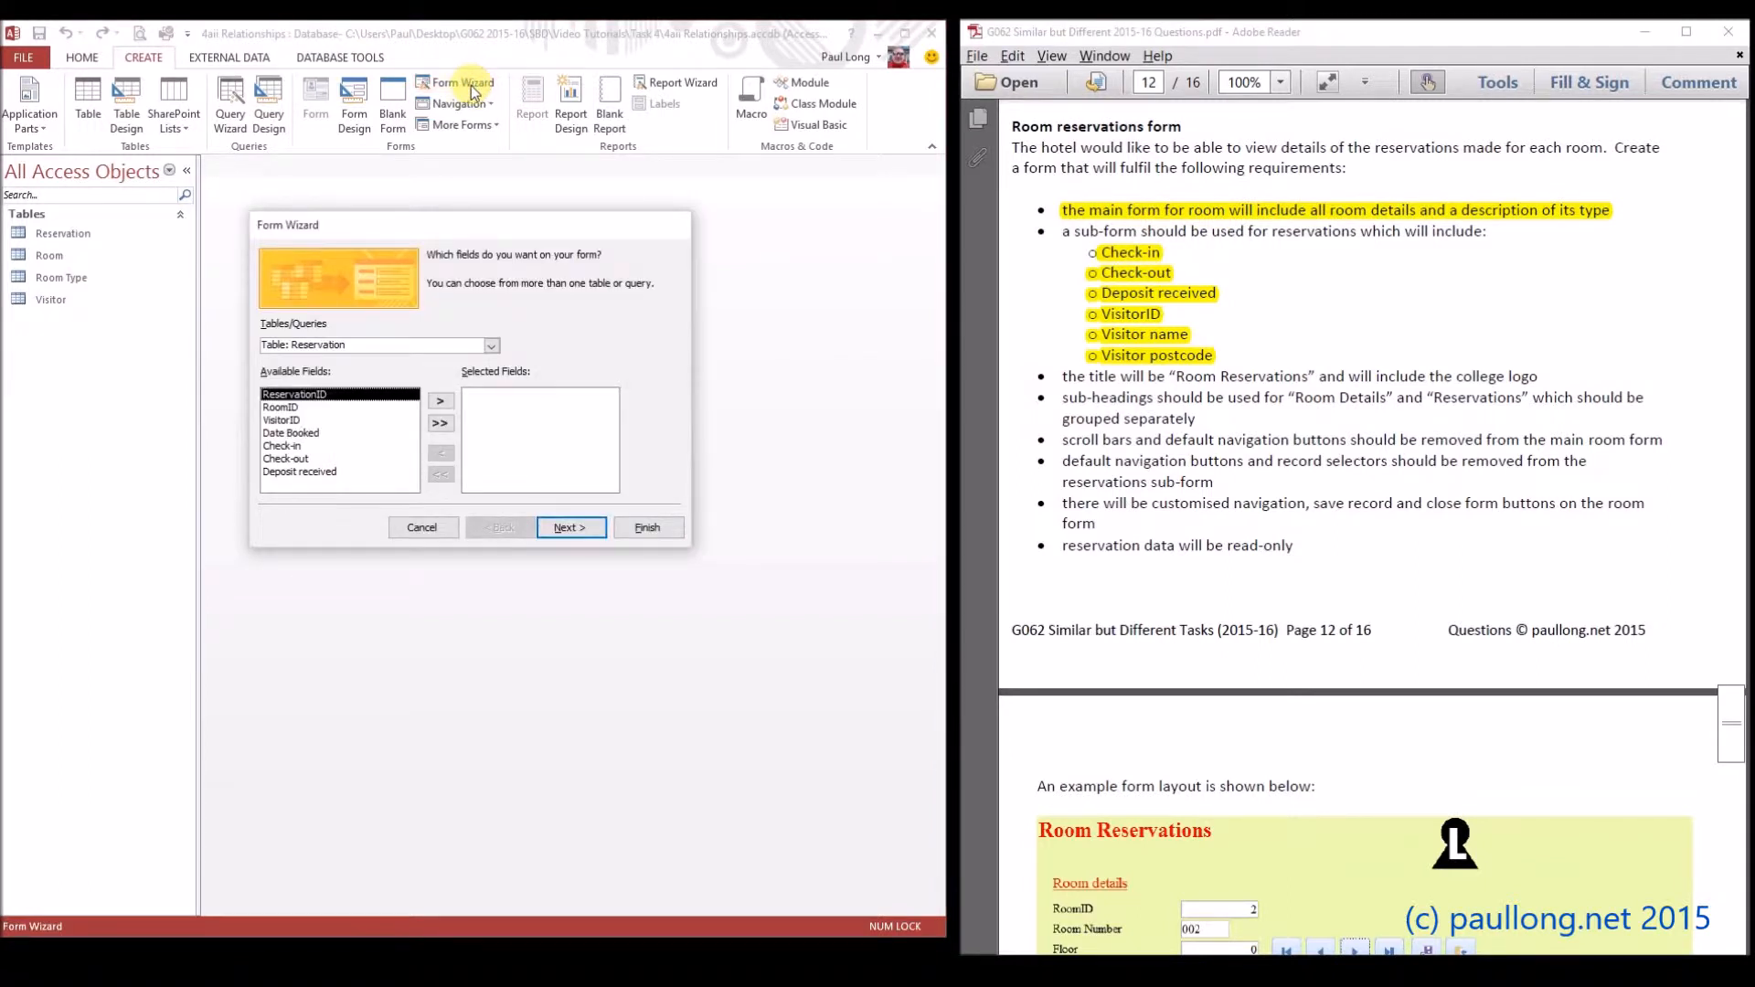
{"action": "left_click", "coordinate": [490, 348]}
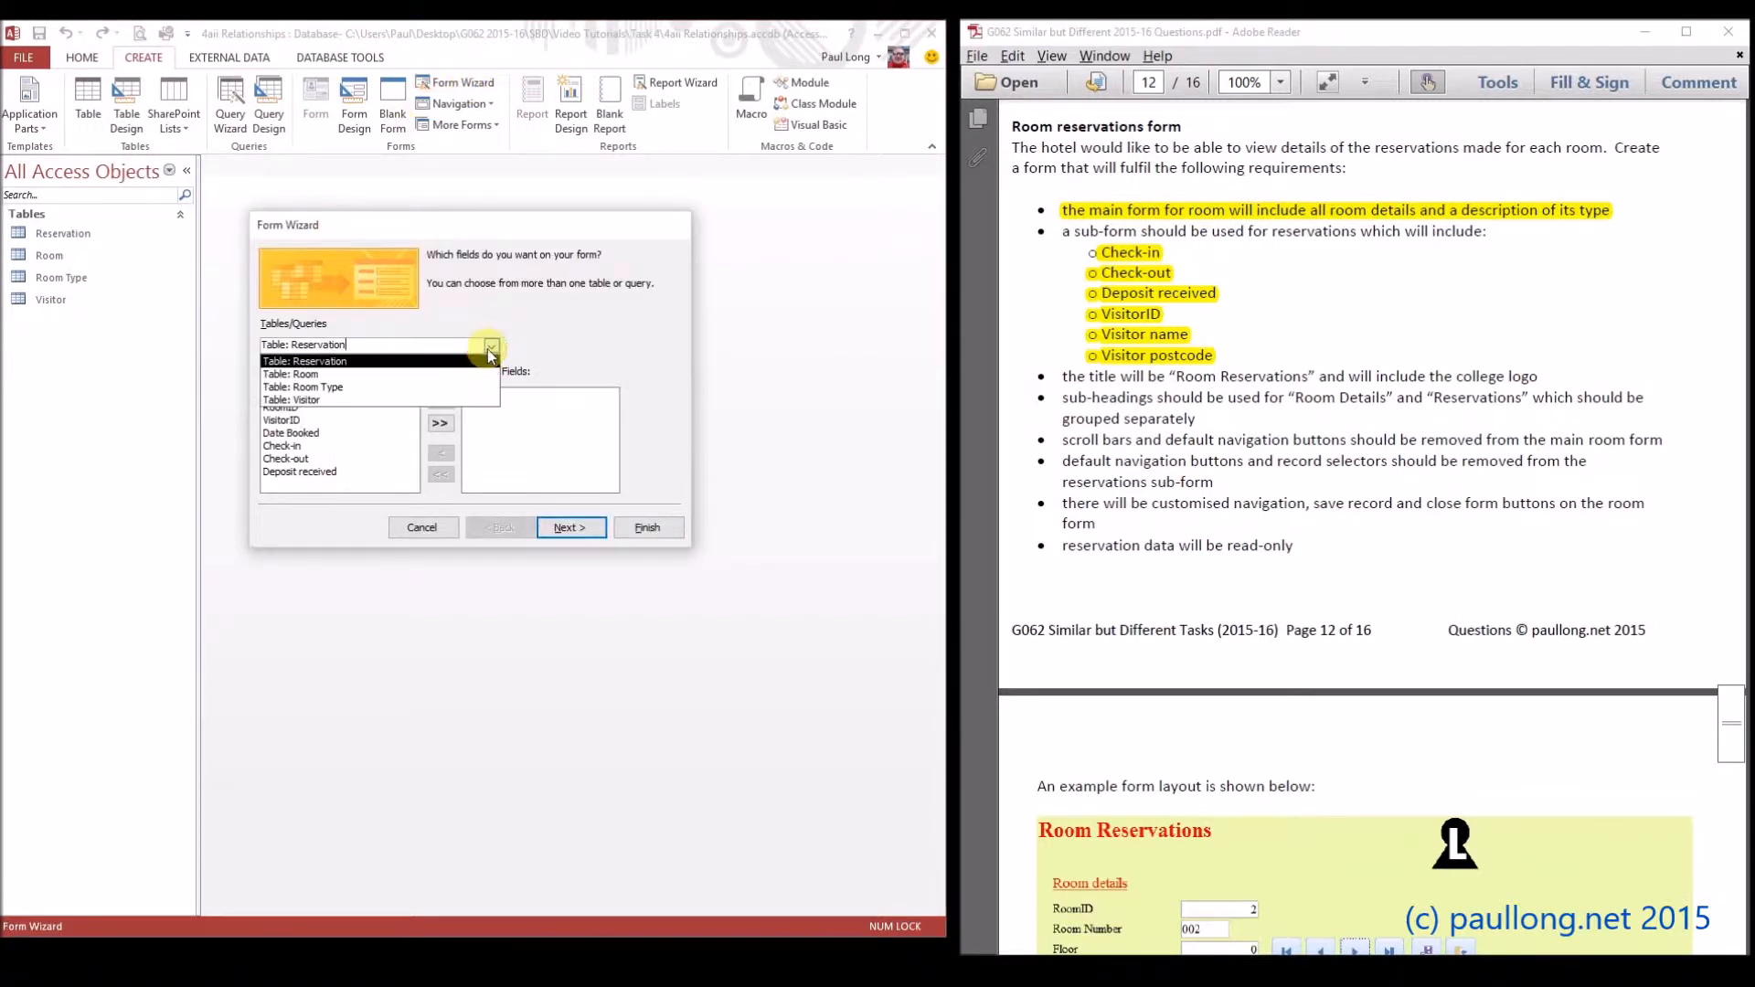
{"action": "left_click", "coordinate": [319, 374]}
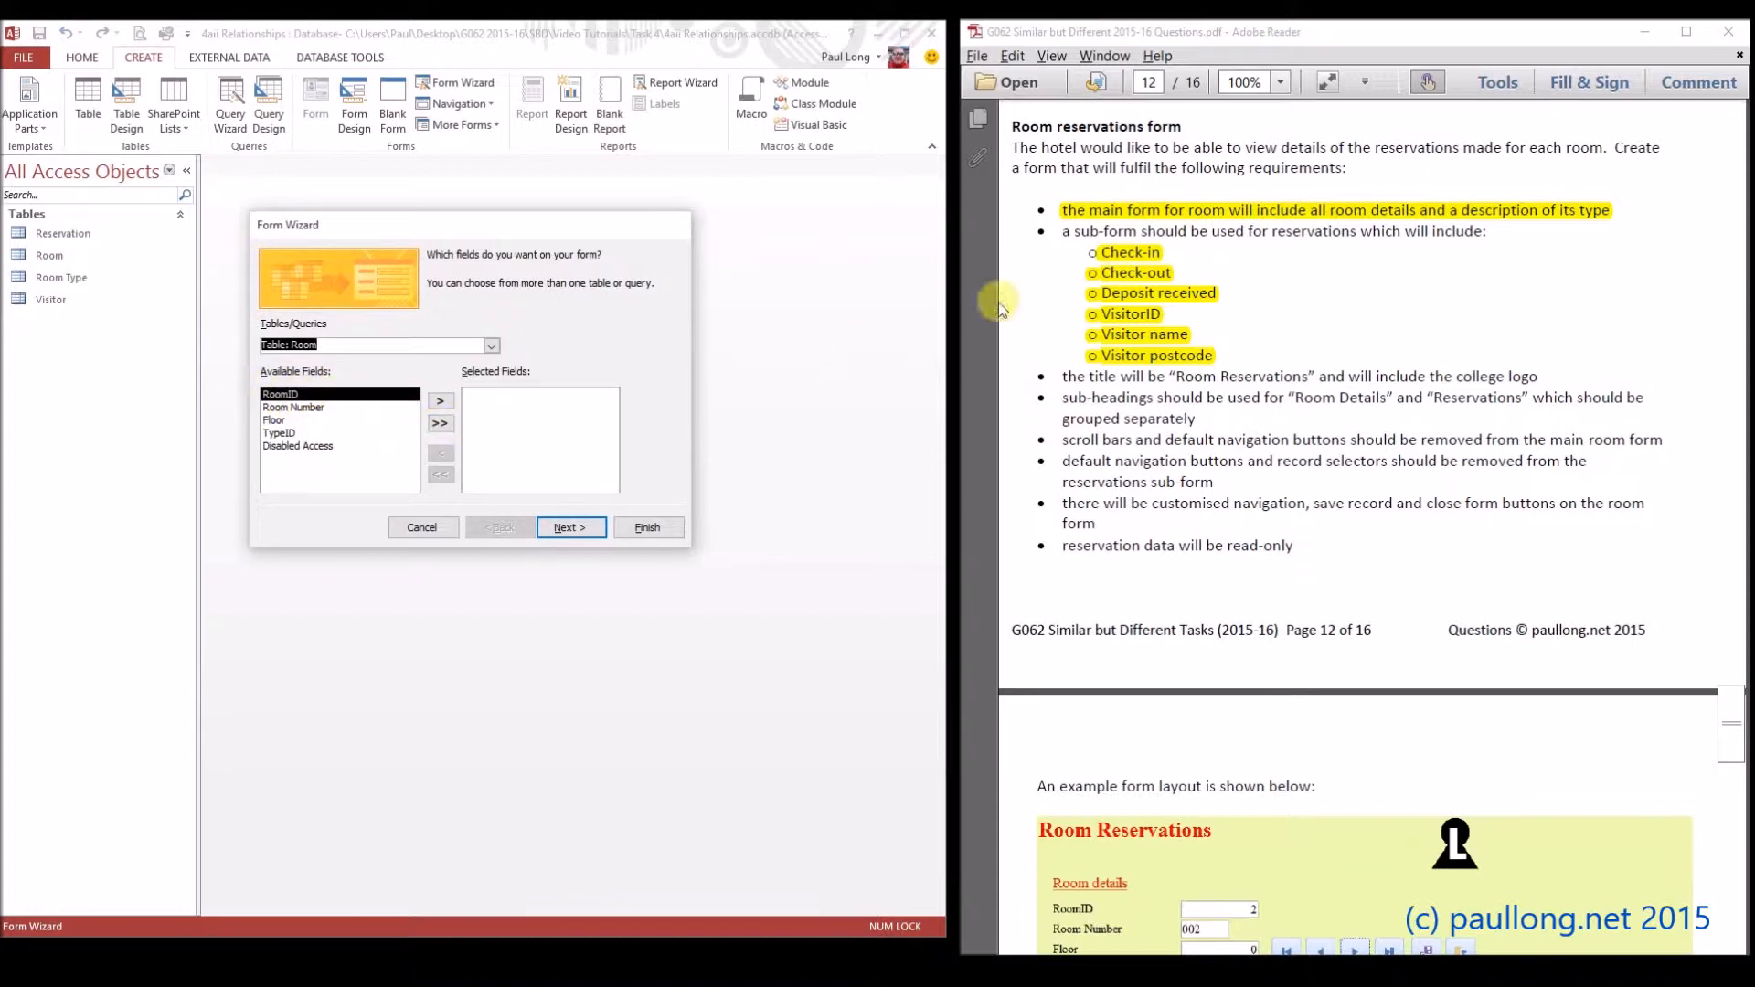
{"action": "left_click", "coordinate": [442, 421]}
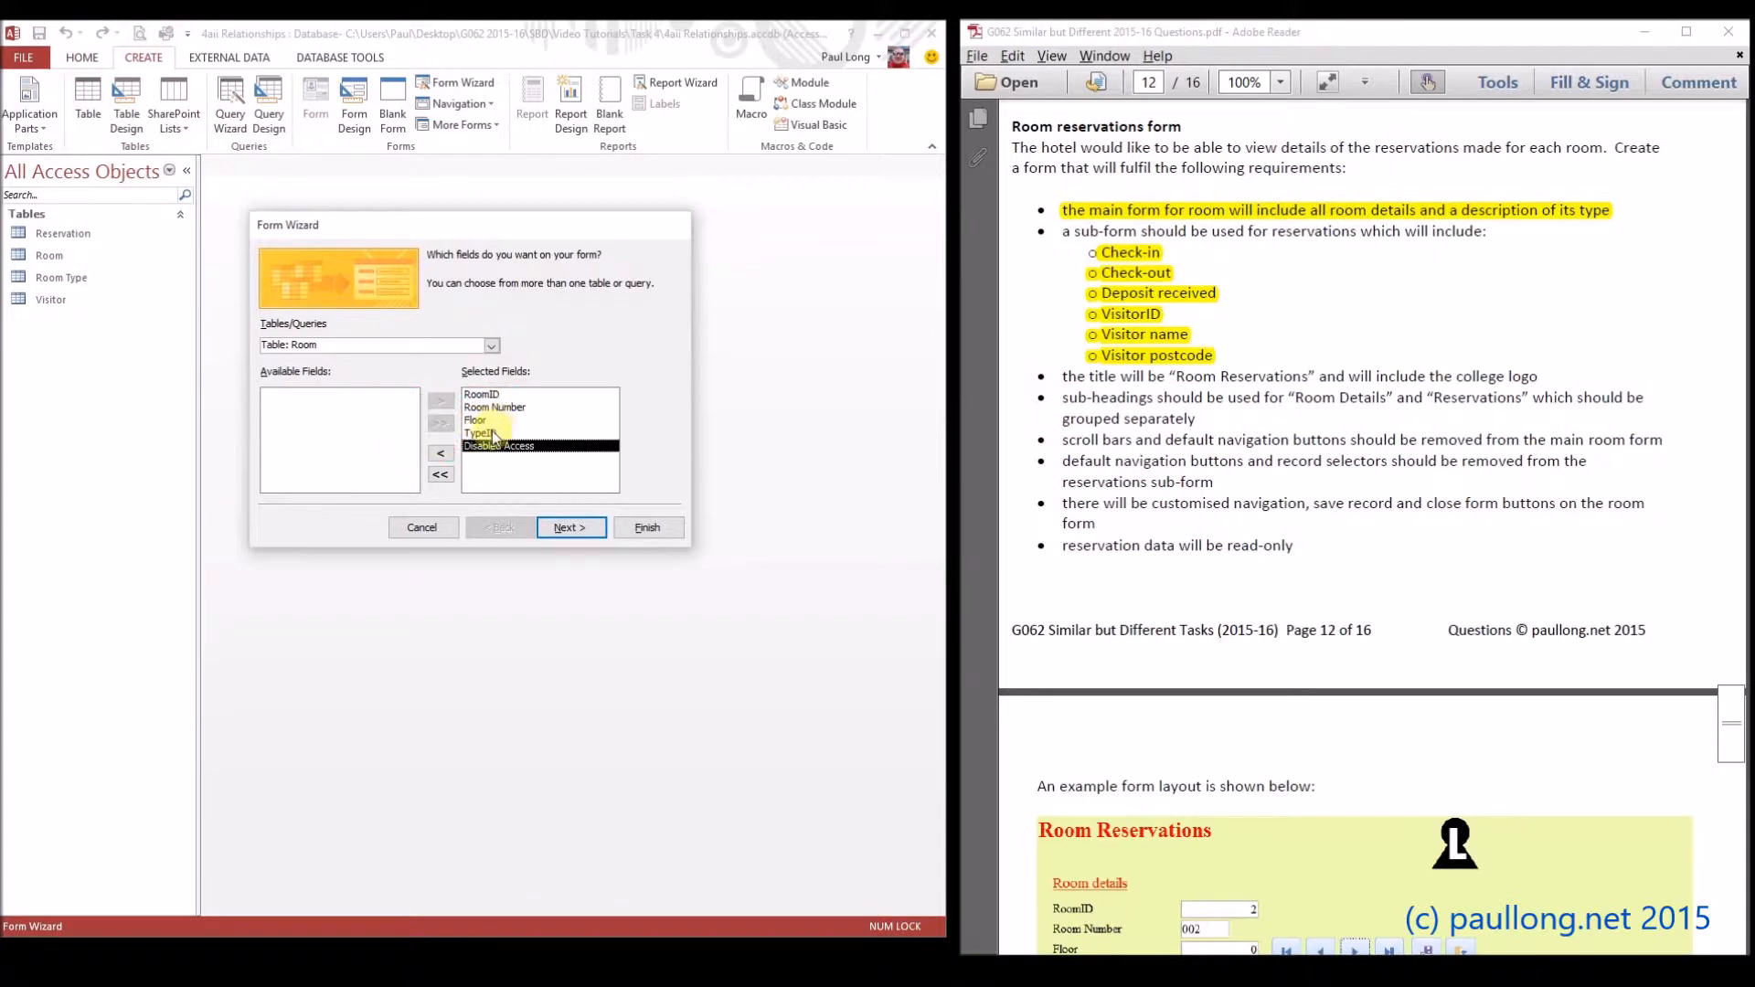
{"action": "left_click", "coordinate": [487, 435]}
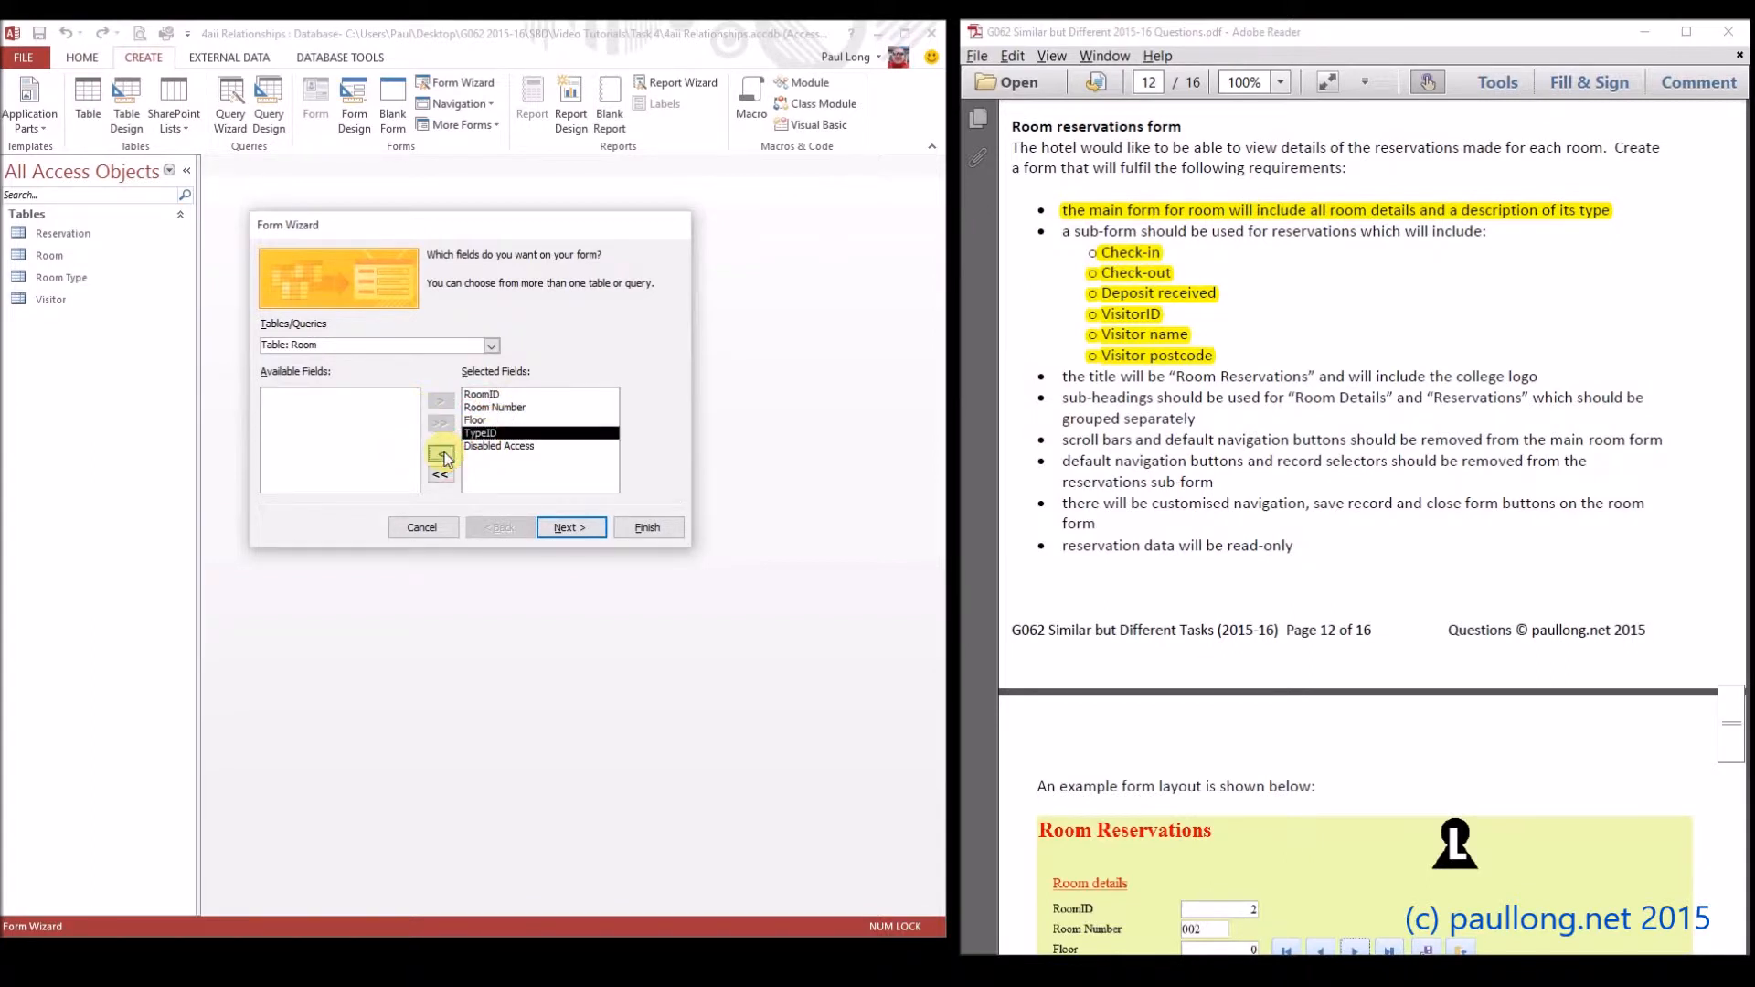
{"action": "left_click", "coordinate": [443, 454]}
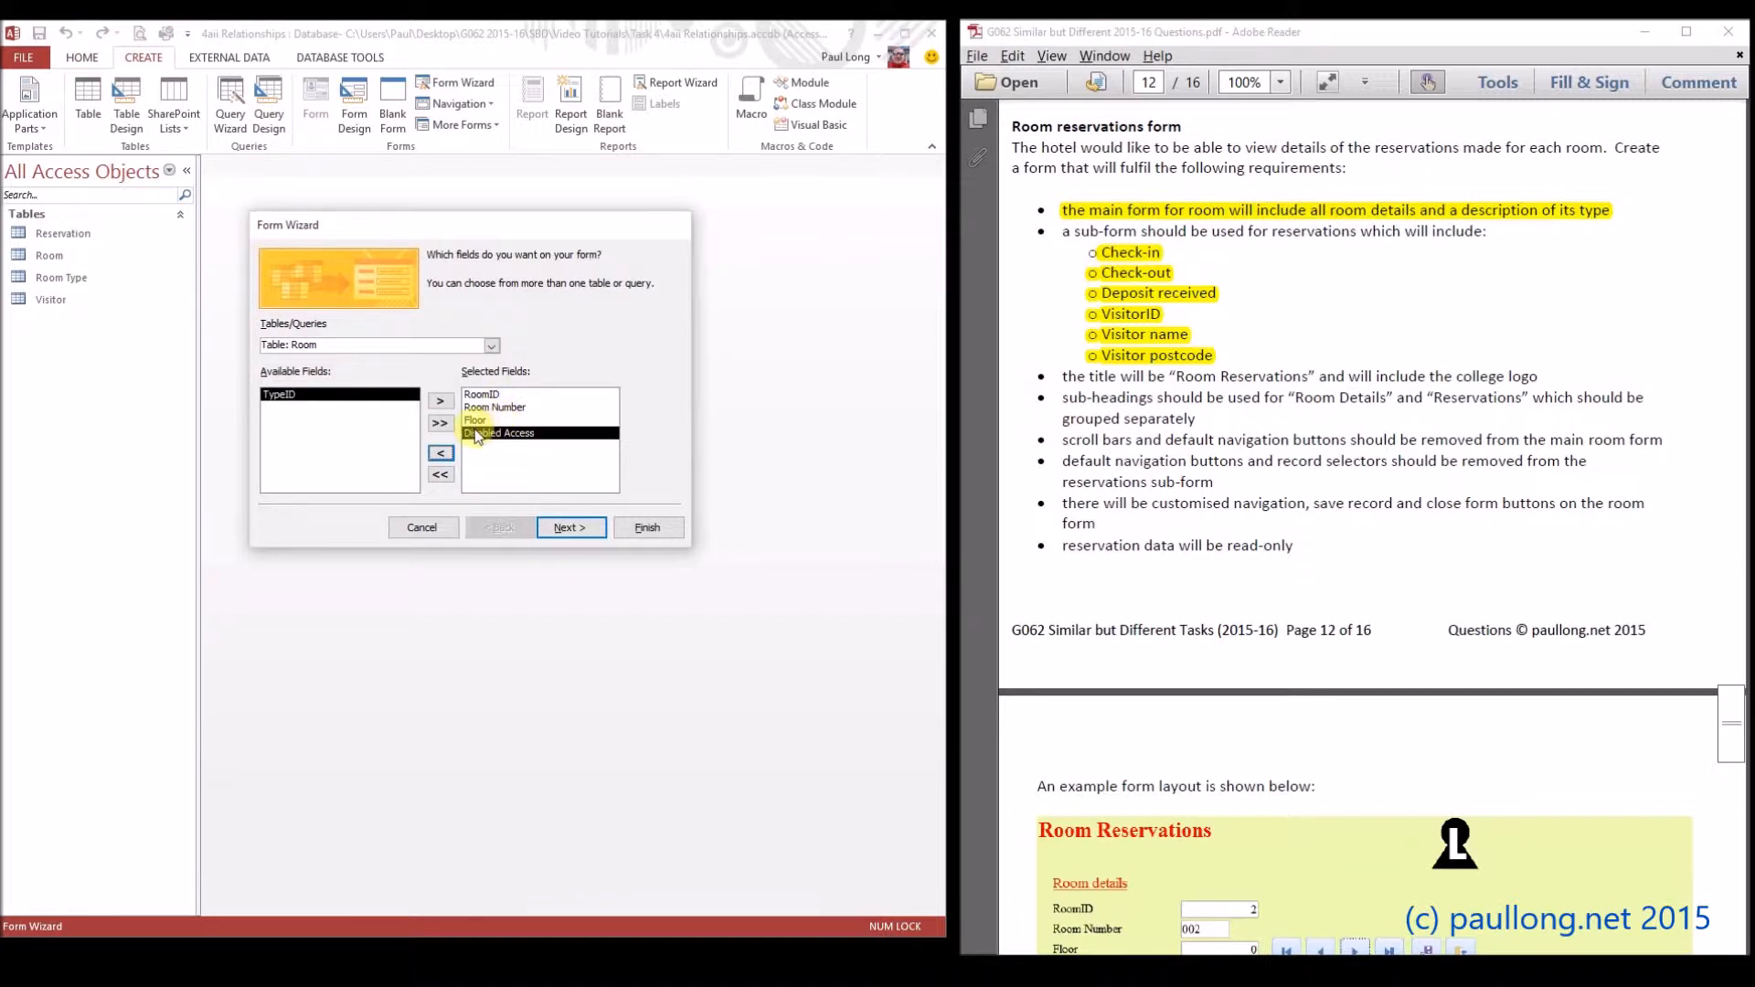
- Add the Description field from the Room Type table to the form's selected fields
{"action": "left_click", "coordinate": [491, 347]}
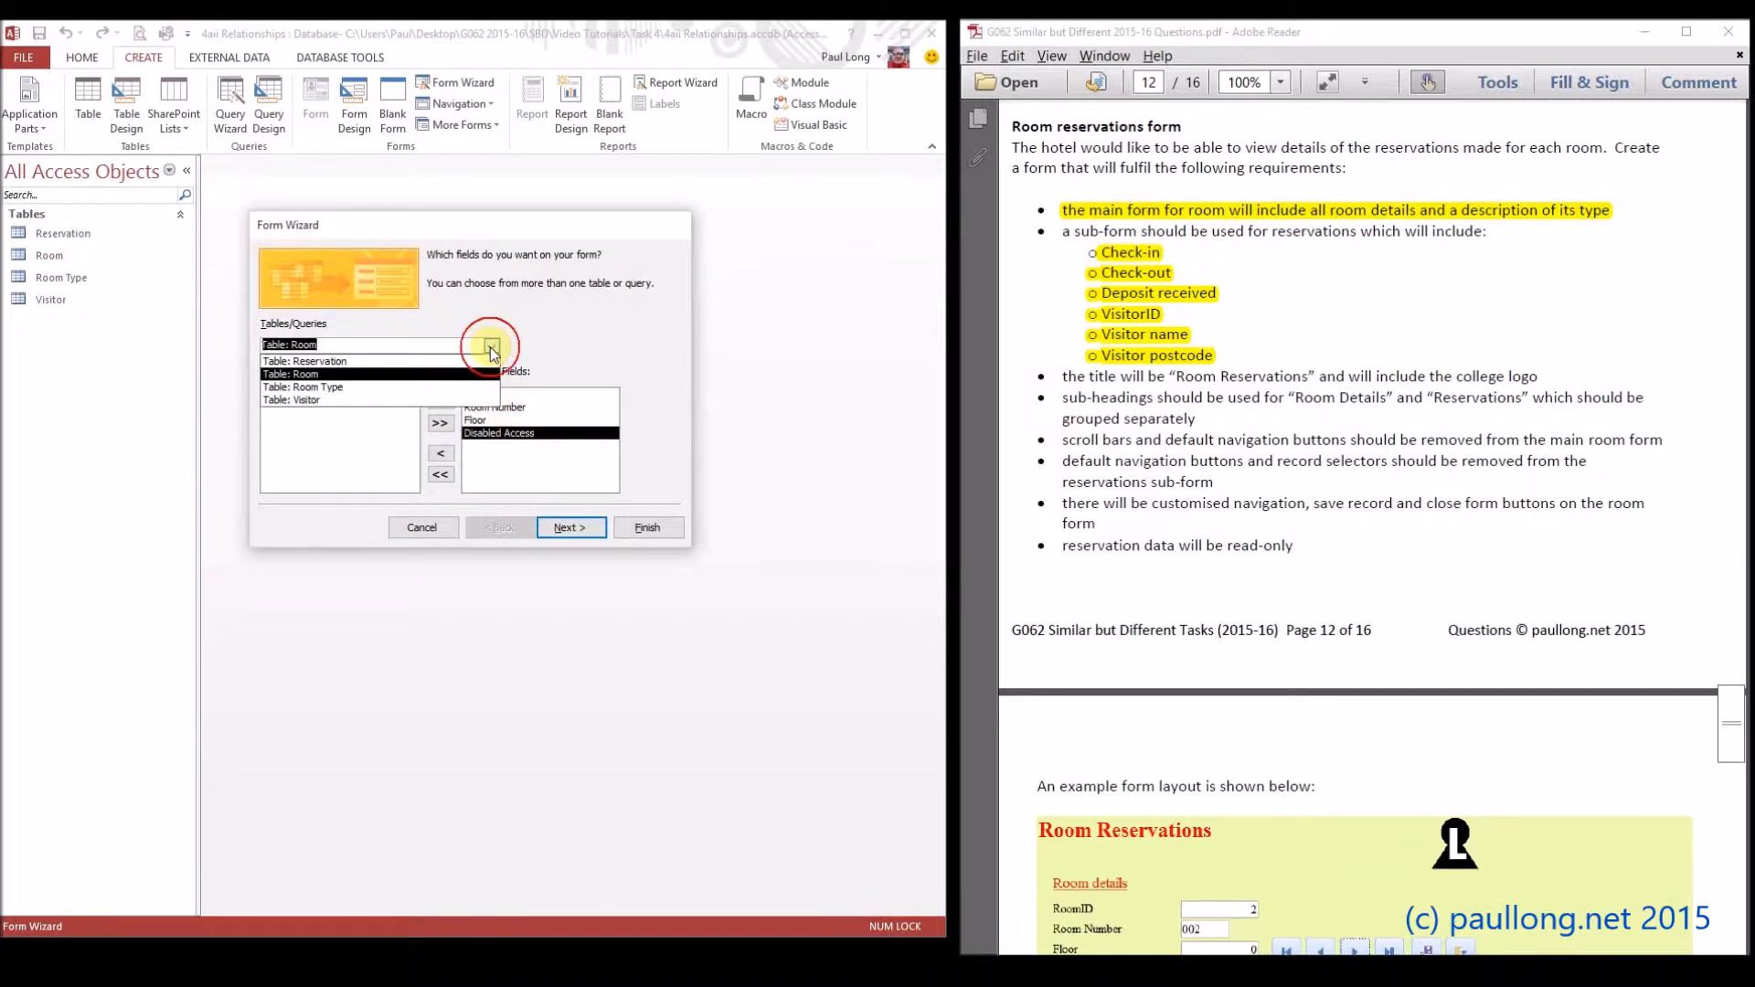
{"action": "left_click", "coordinate": [341, 390]}
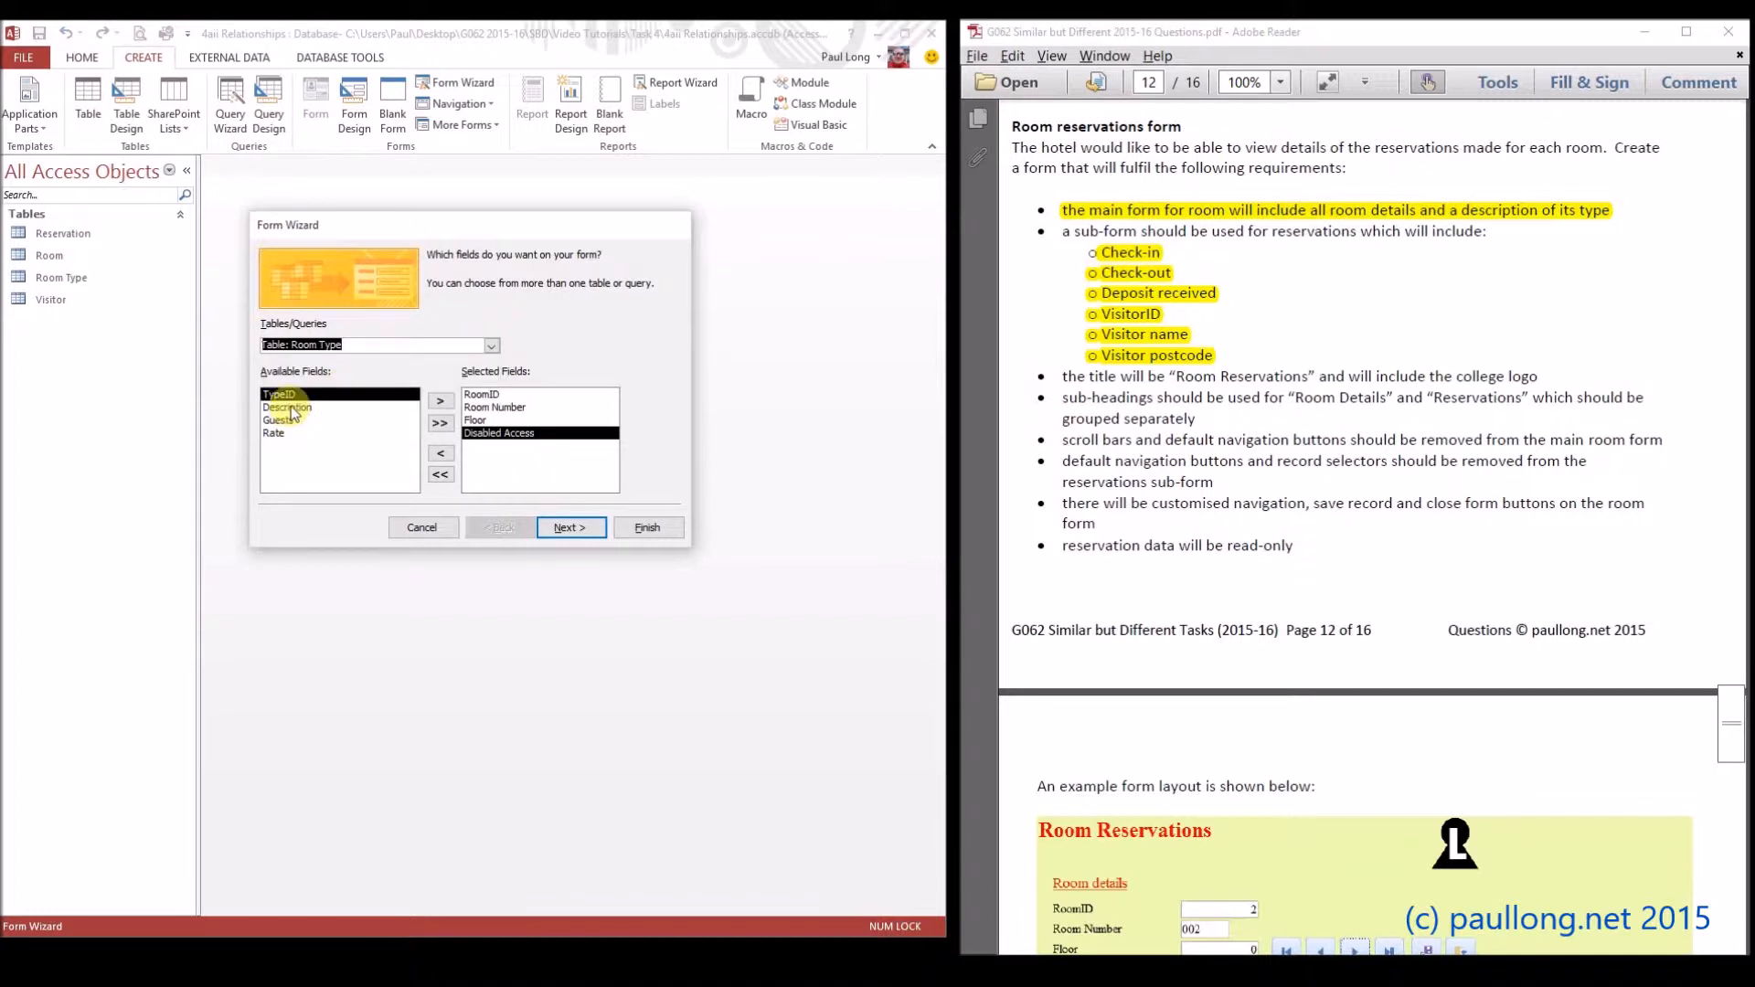
{"action": "left_click", "coordinate": [291, 409]}
{"action": "left_click", "coordinate": [439, 400]}
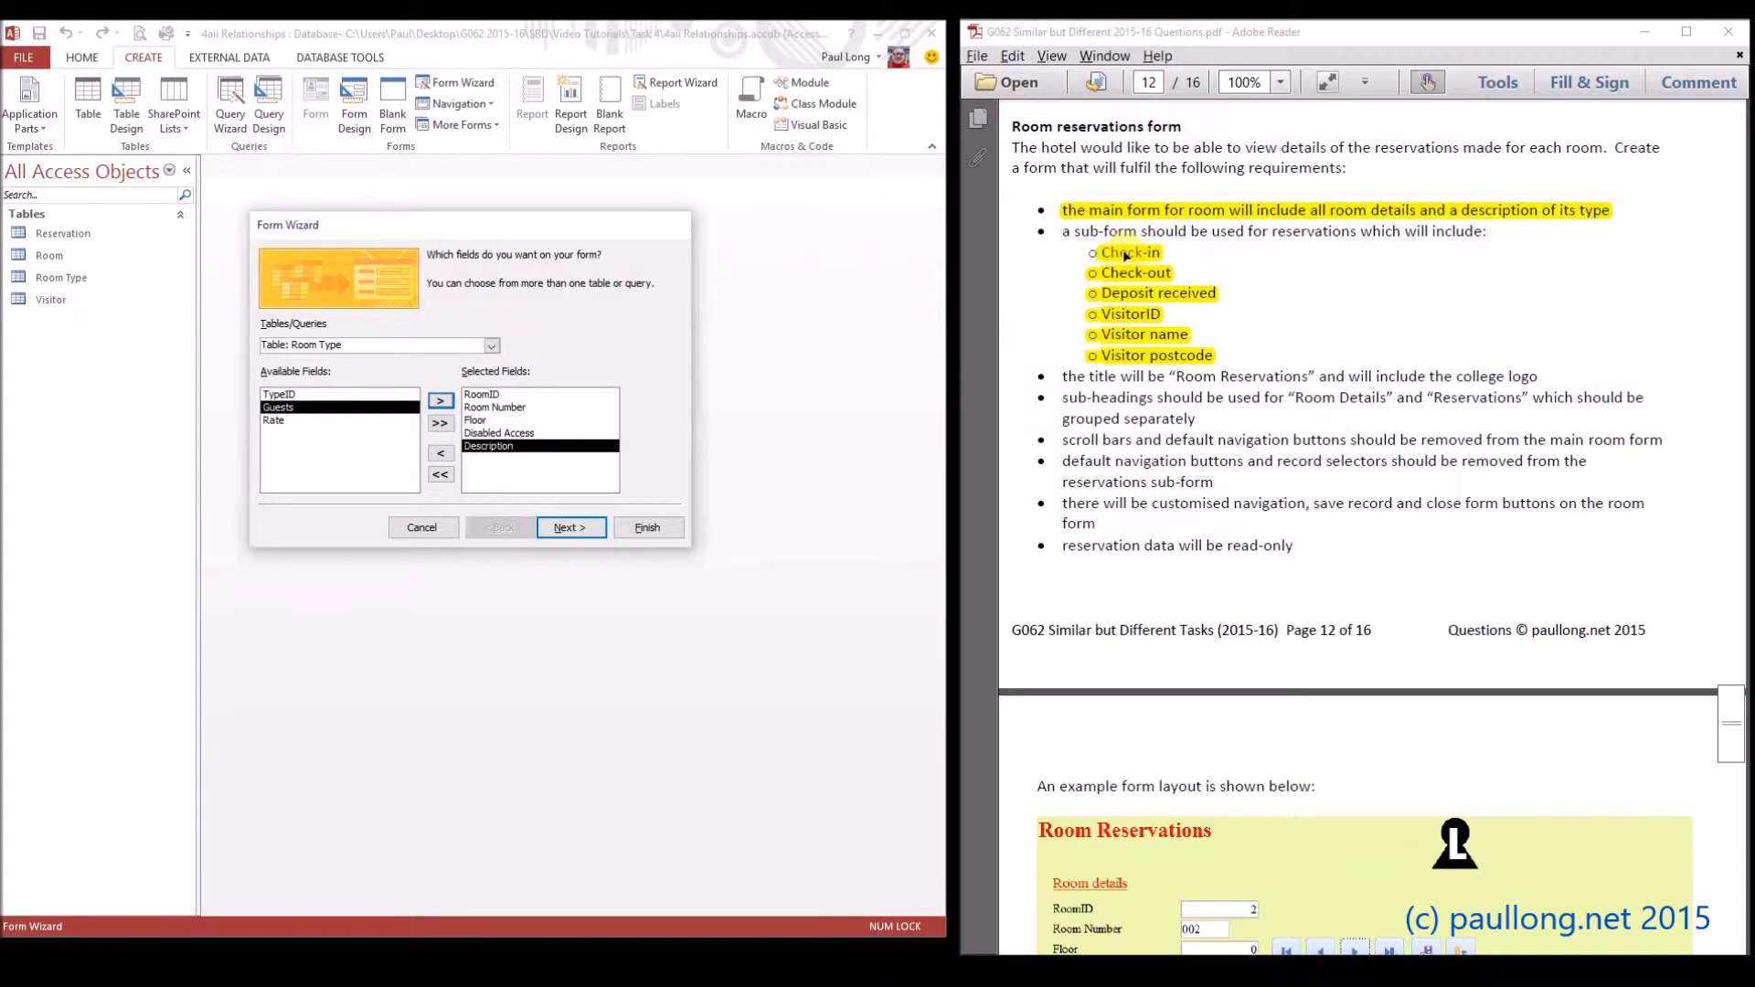
- Add the Check-in, Check-out and Deposit received fields from the Reservation table to the form
{"action": "left_click", "coordinate": [436, 349]}
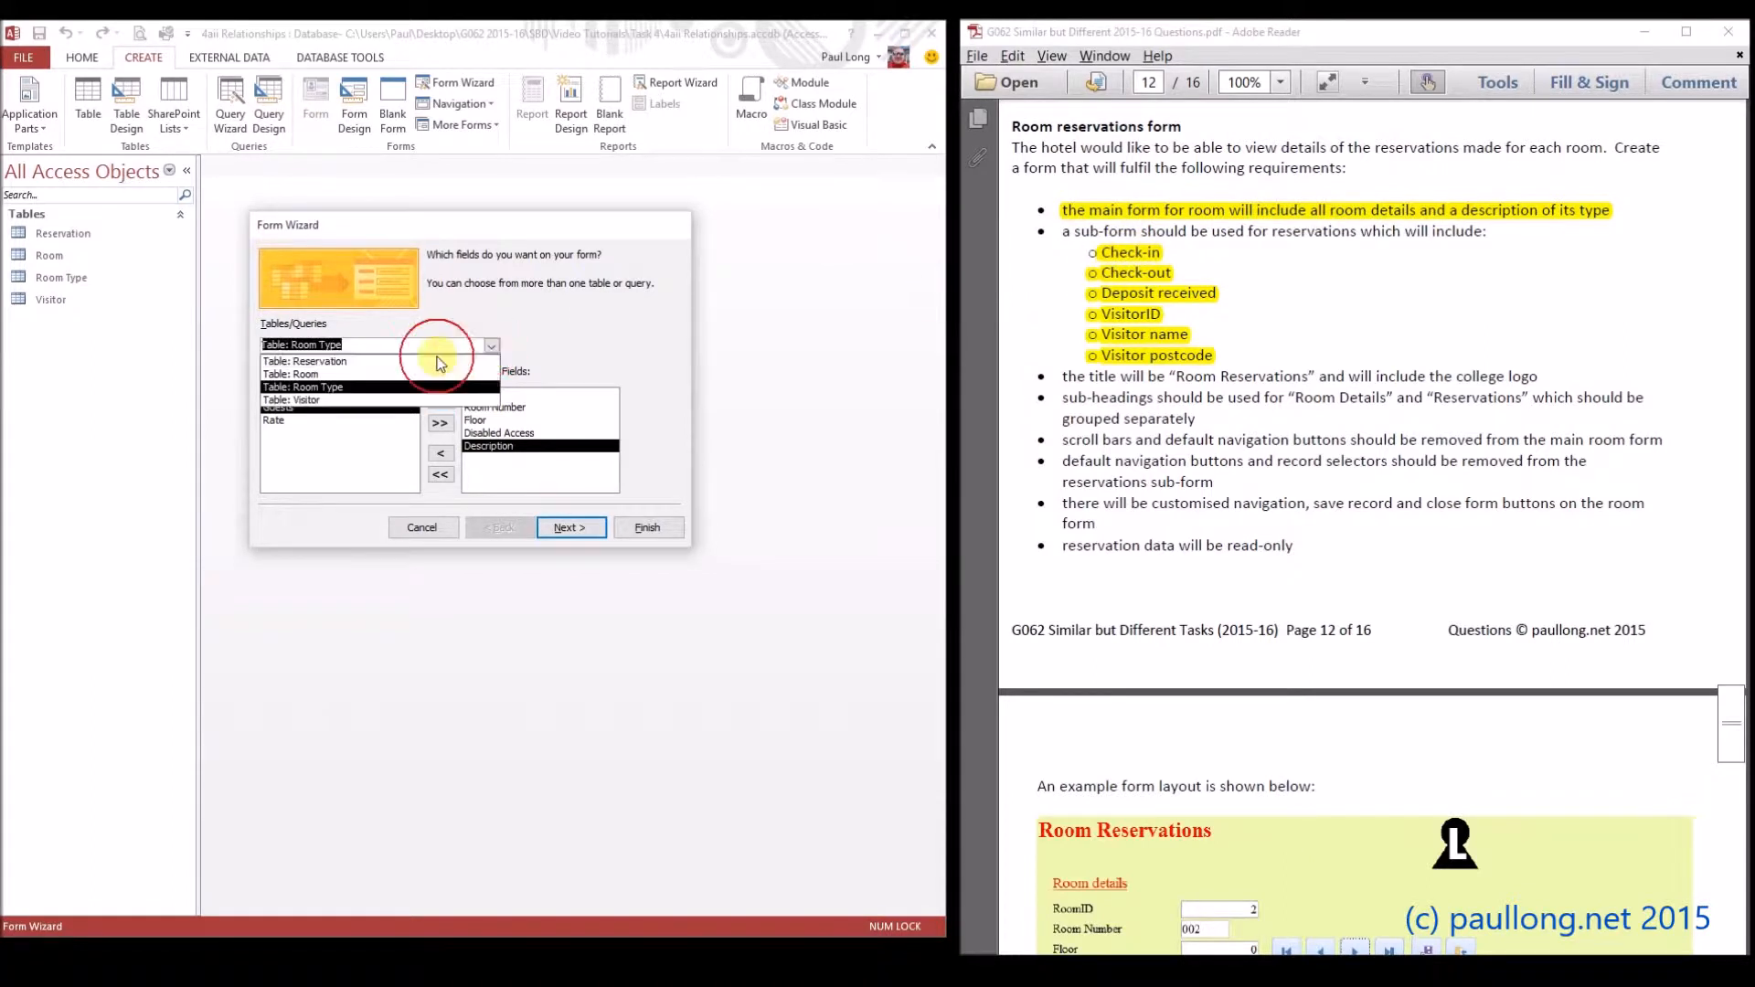
{"action": "left_click", "coordinate": [332, 362]}
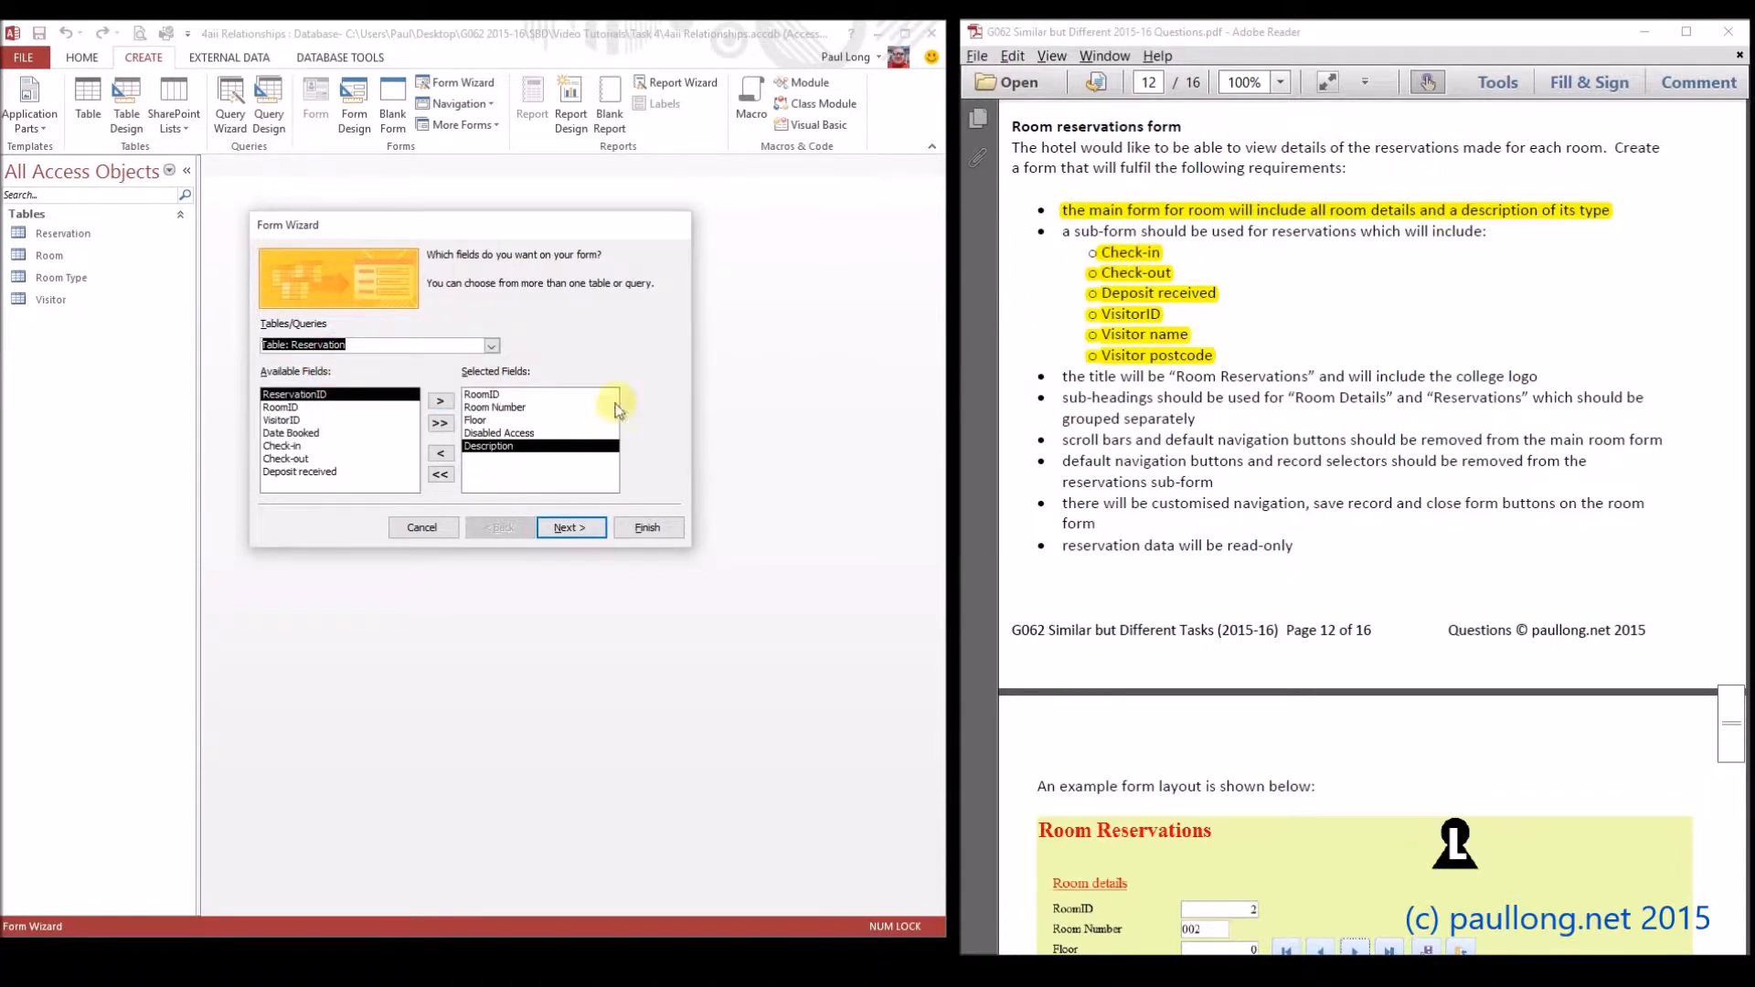
{"action": "left_click", "coordinate": [288, 445]}
{"action": "left_click", "coordinate": [446, 404]}
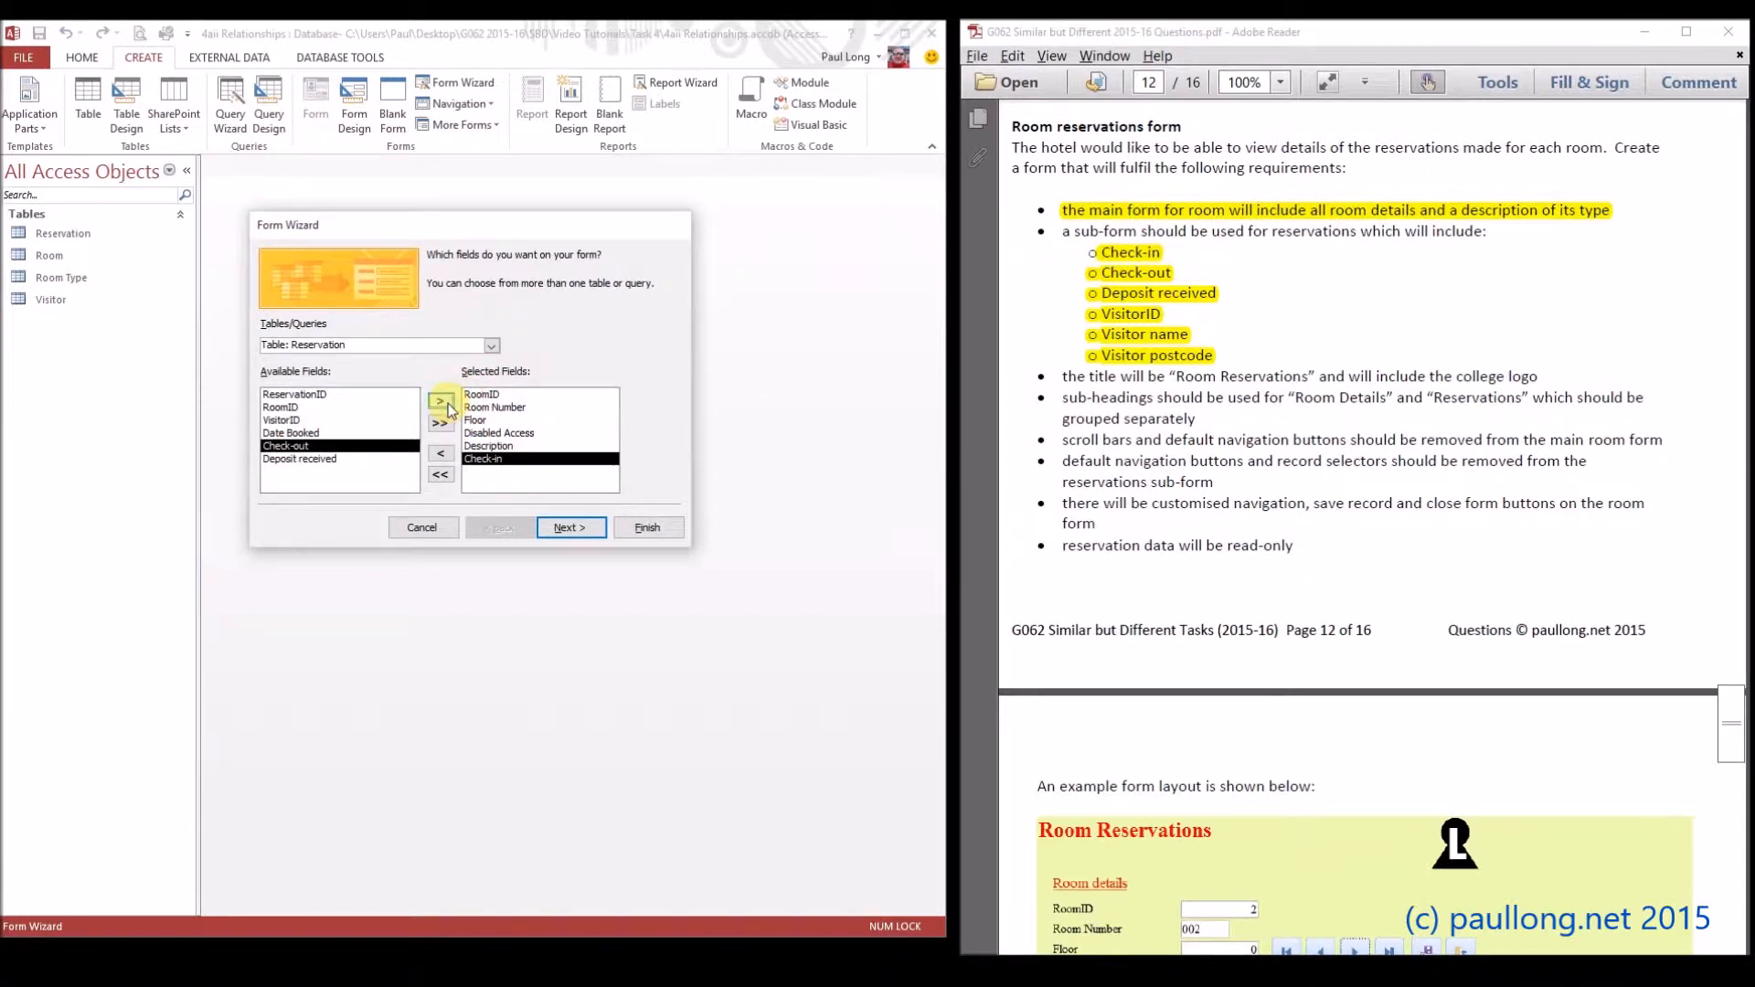
{"action": "left_click", "coordinate": [445, 410]}
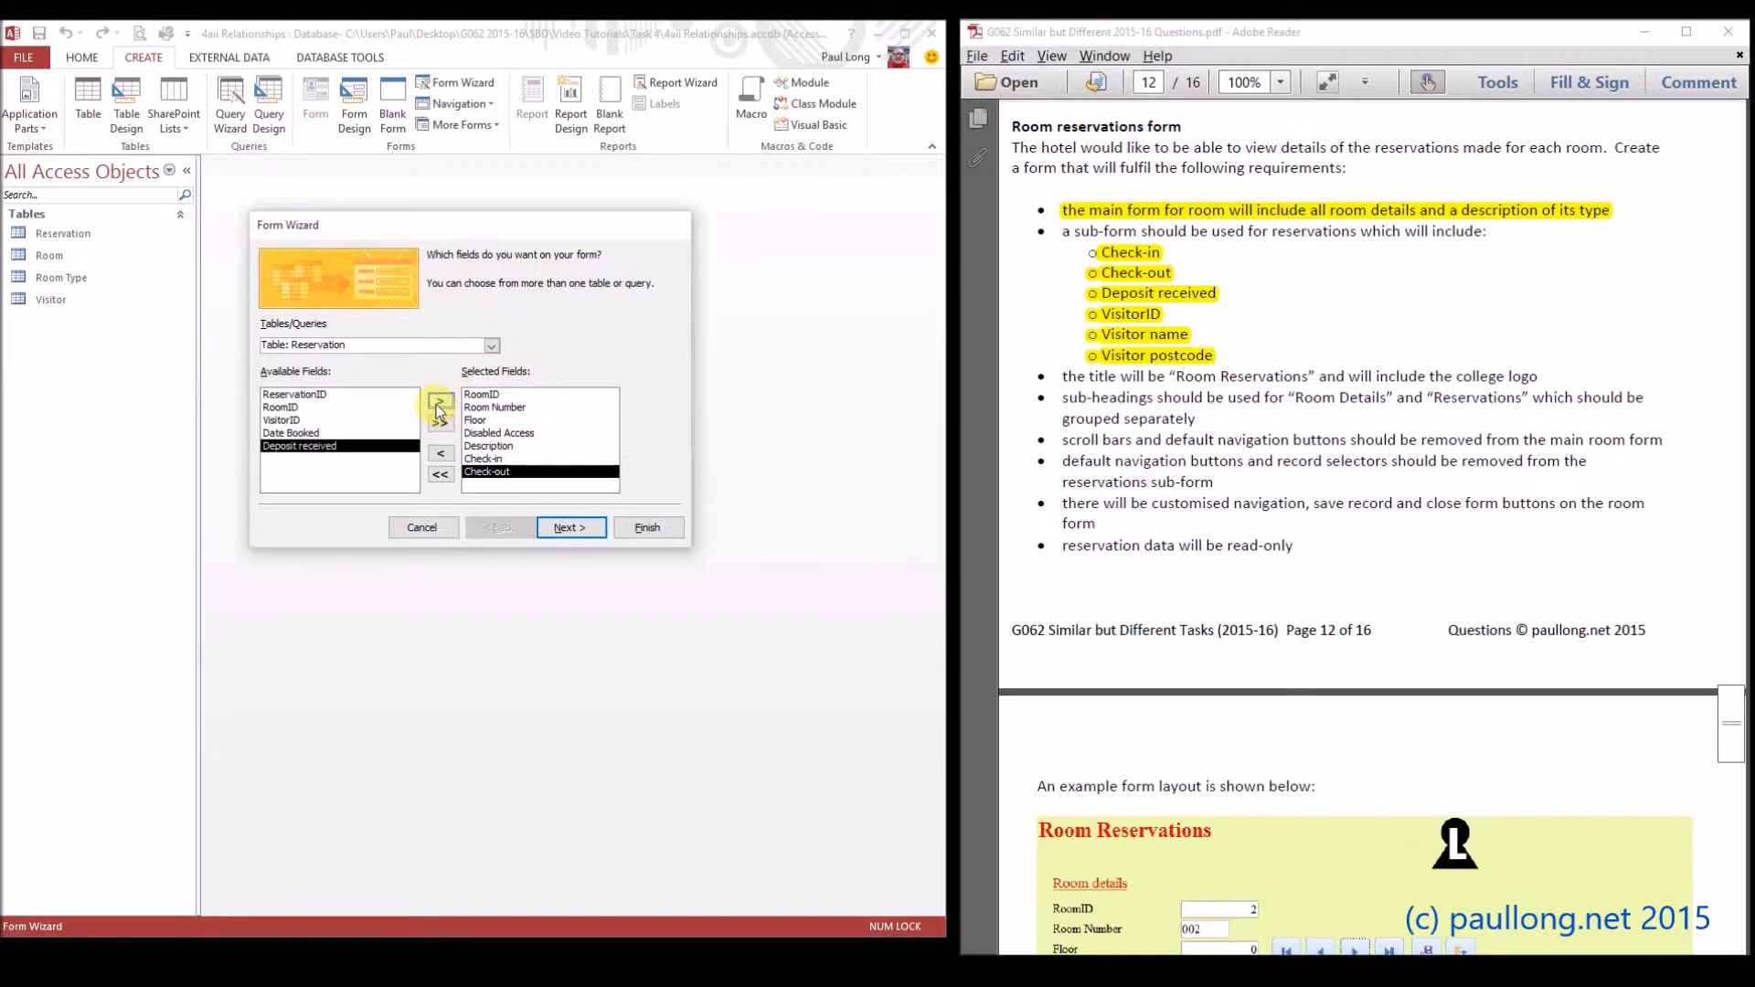
{"action": "left_click", "coordinate": [439, 407]}
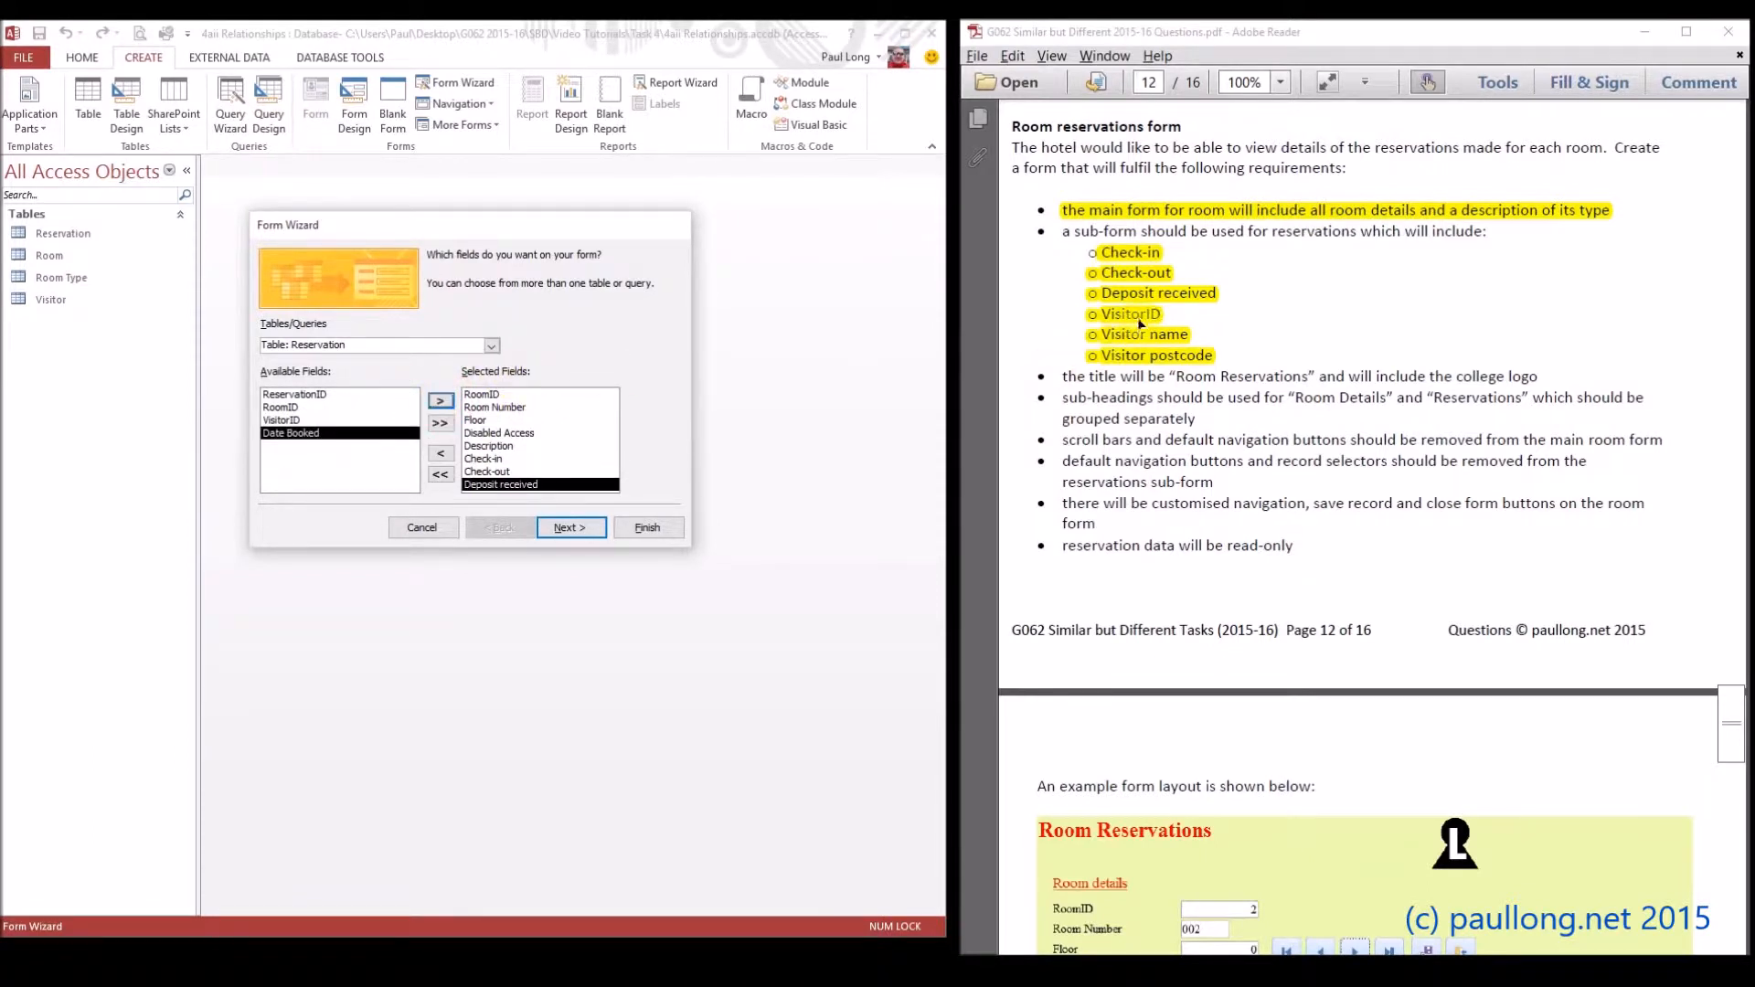
- Add VisitorID, Forename, Surname and Postcode from the Visitor table and check the list of selected fields
{"action": "left_click", "coordinate": [514, 373]}
{"action": "left_click", "coordinate": [497, 349]}
{"action": "left_click", "coordinate": [325, 408]}
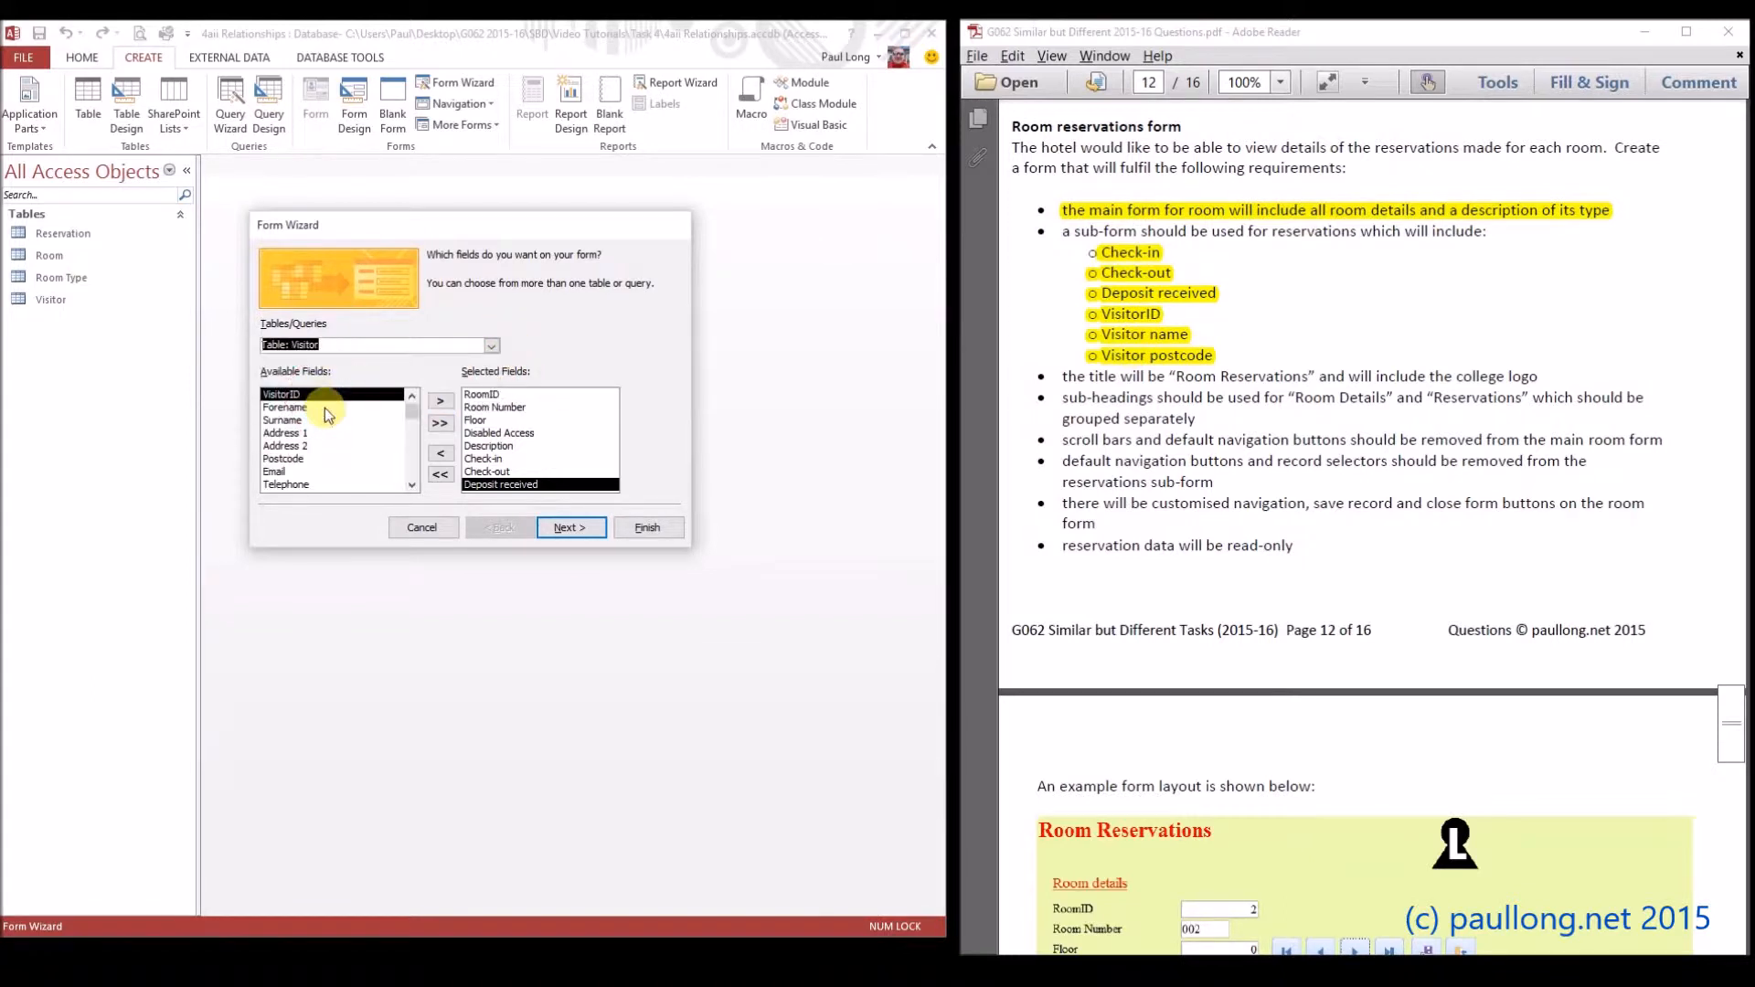
{"action": "left_click", "coordinate": [440, 403]}
{"action": "left_click", "coordinate": [441, 403]}
{"action": "left_click", "coordinate": [440, 404]}
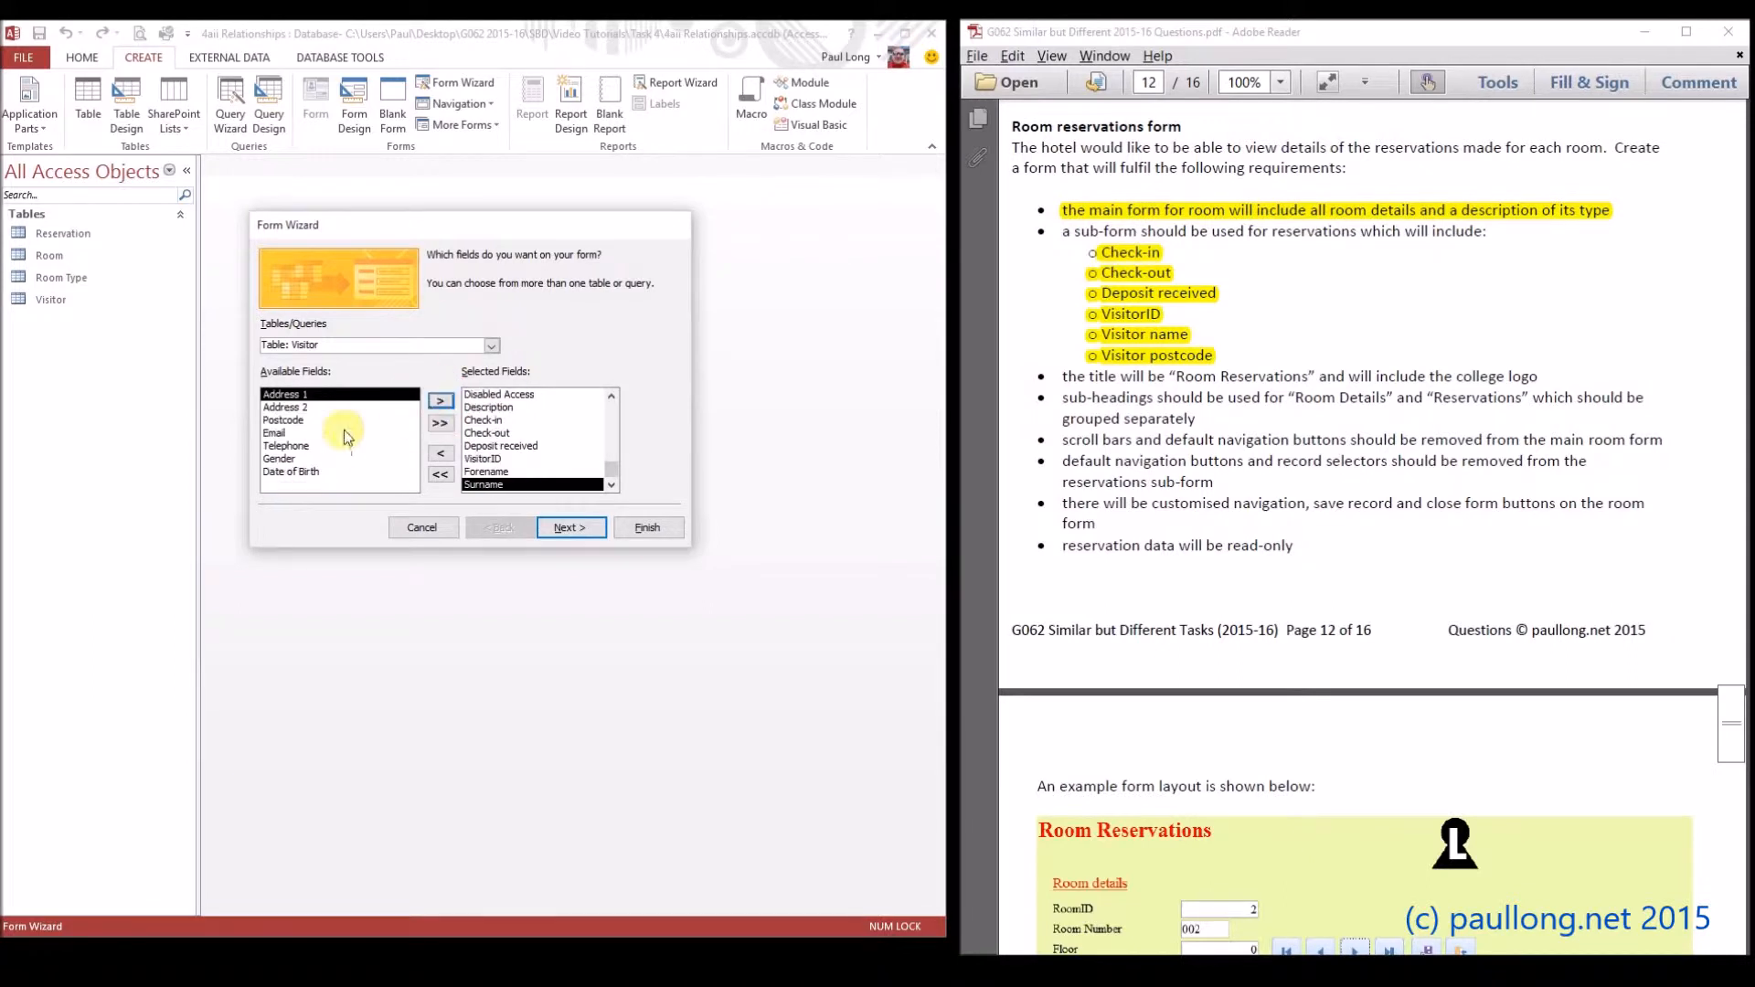
{"action": "left_click", "coordinate": [283, 420]}
{"action": "left_click", "coordinate": [441, 402]}
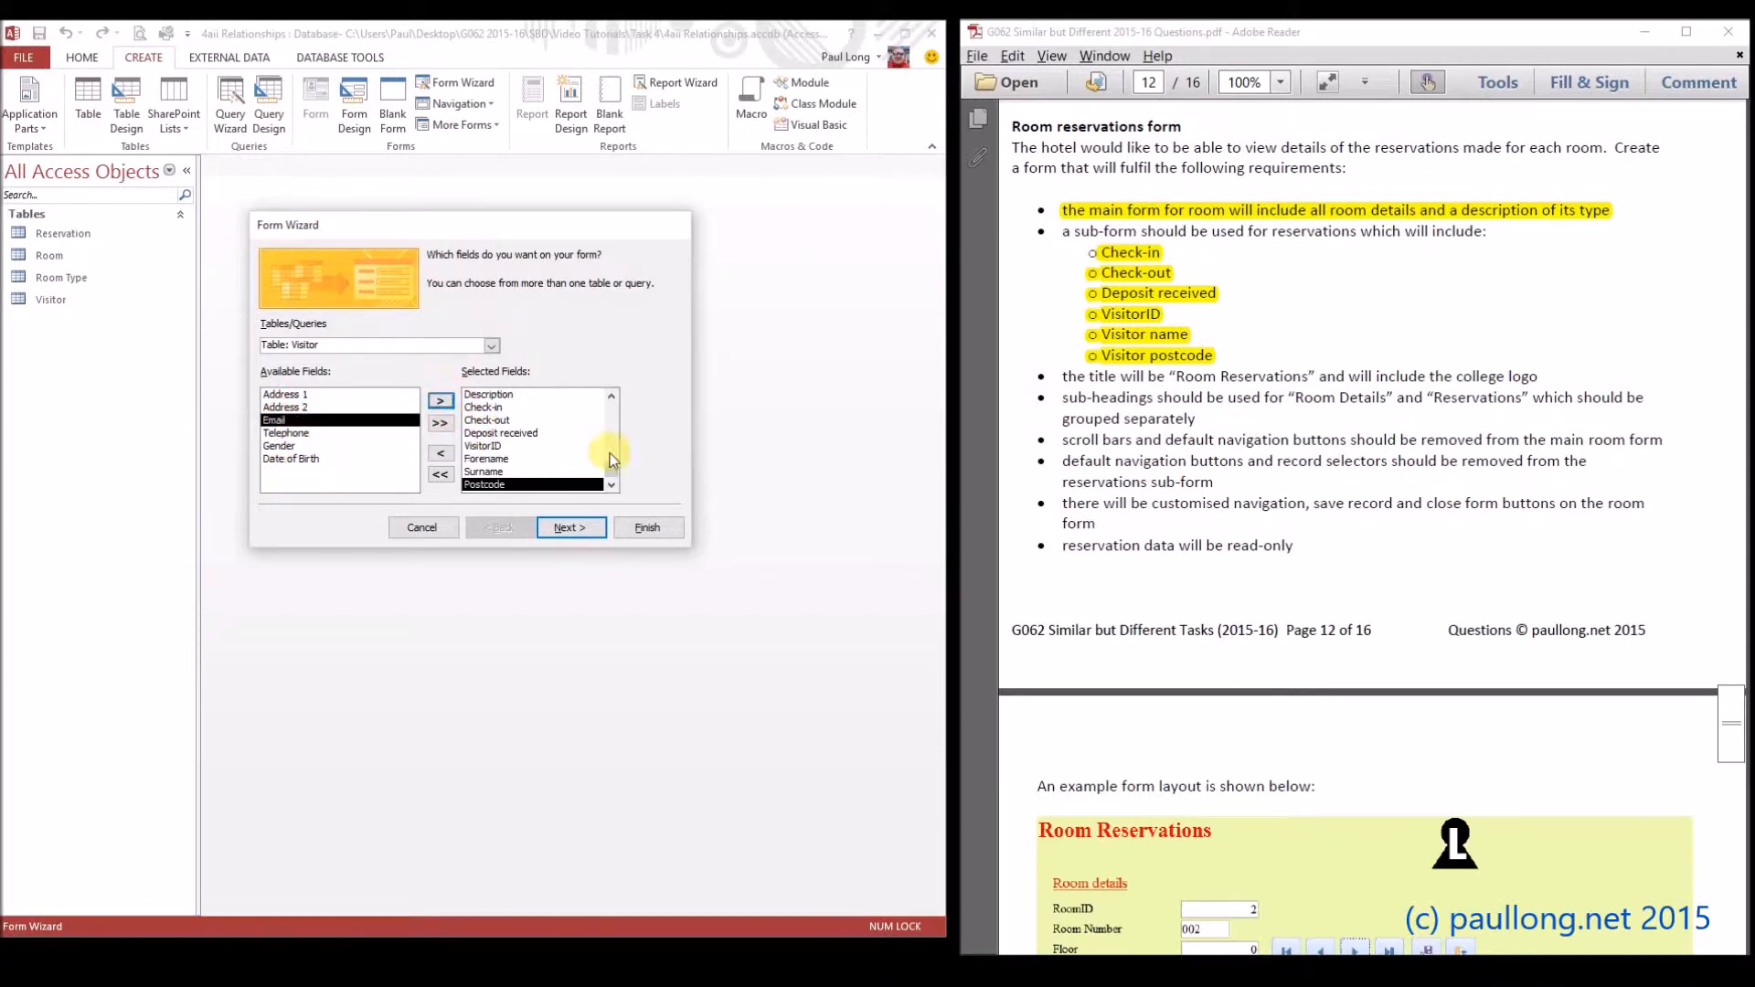
{"action": "left_click_drag", "start_coordinate": [610, 457], "coordinate": [611, 398]}
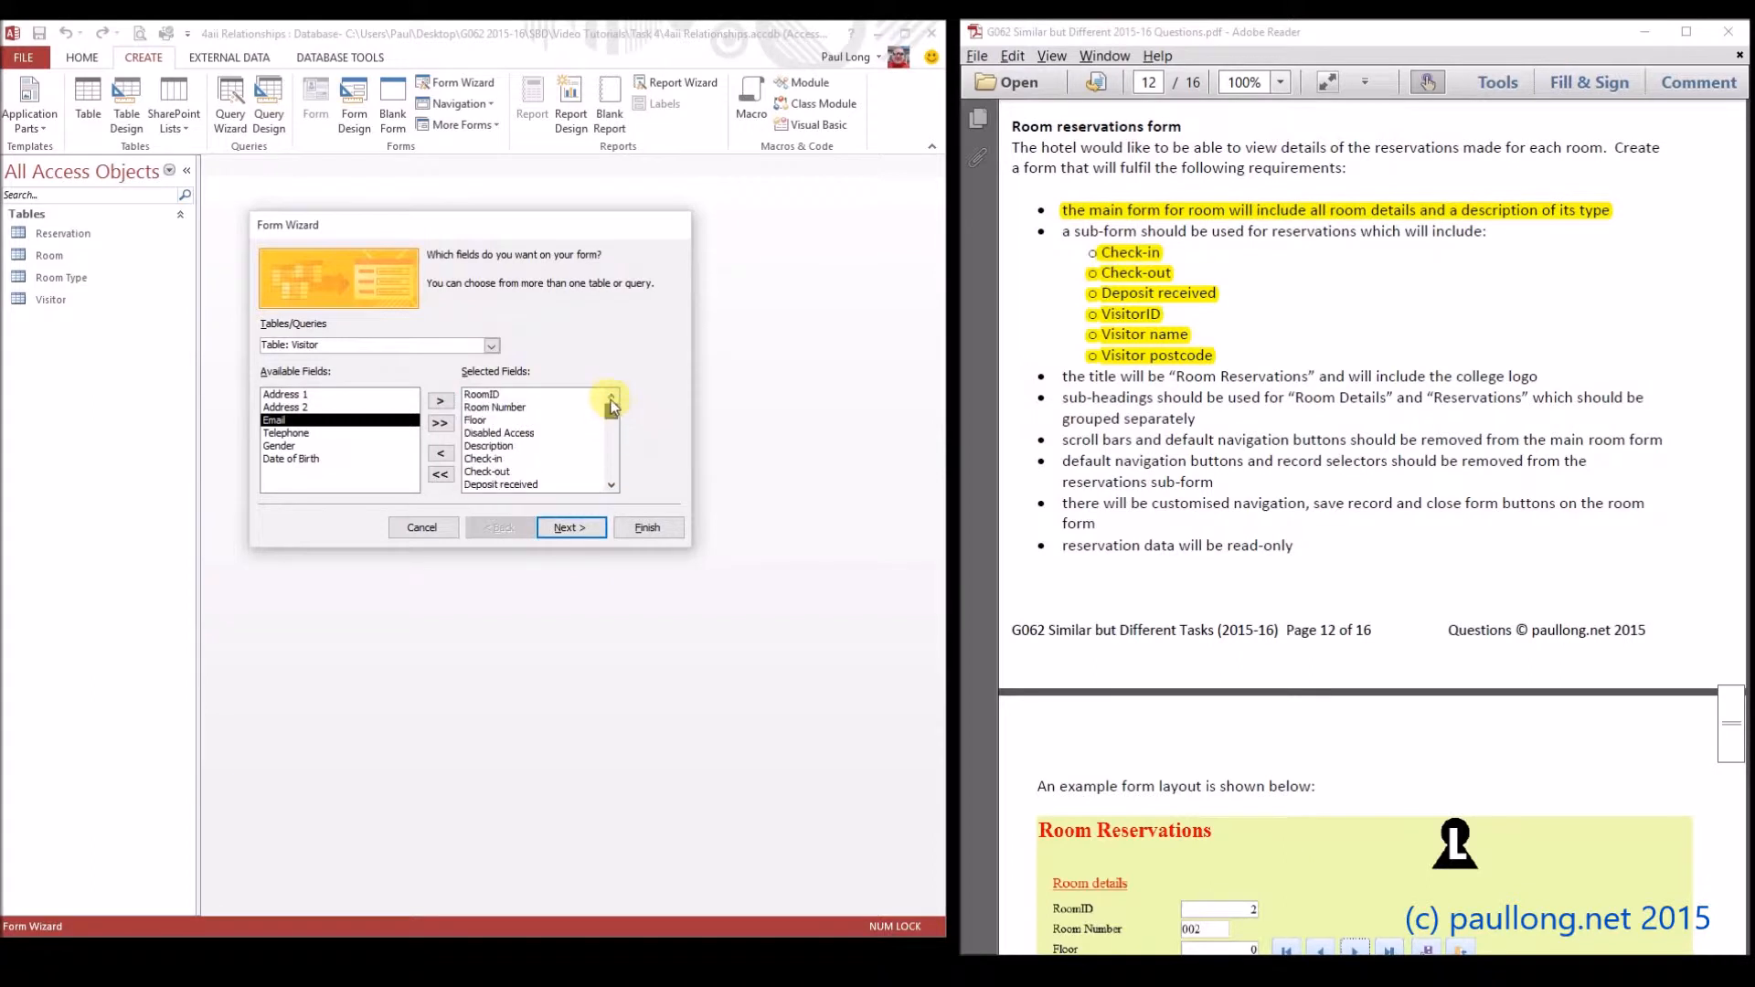
- Compare the wizard's grouping options by reservation and visitor, and choose to view data by Room as a form with subform
{"action": "left_click", "coordinate": [569, 527]}
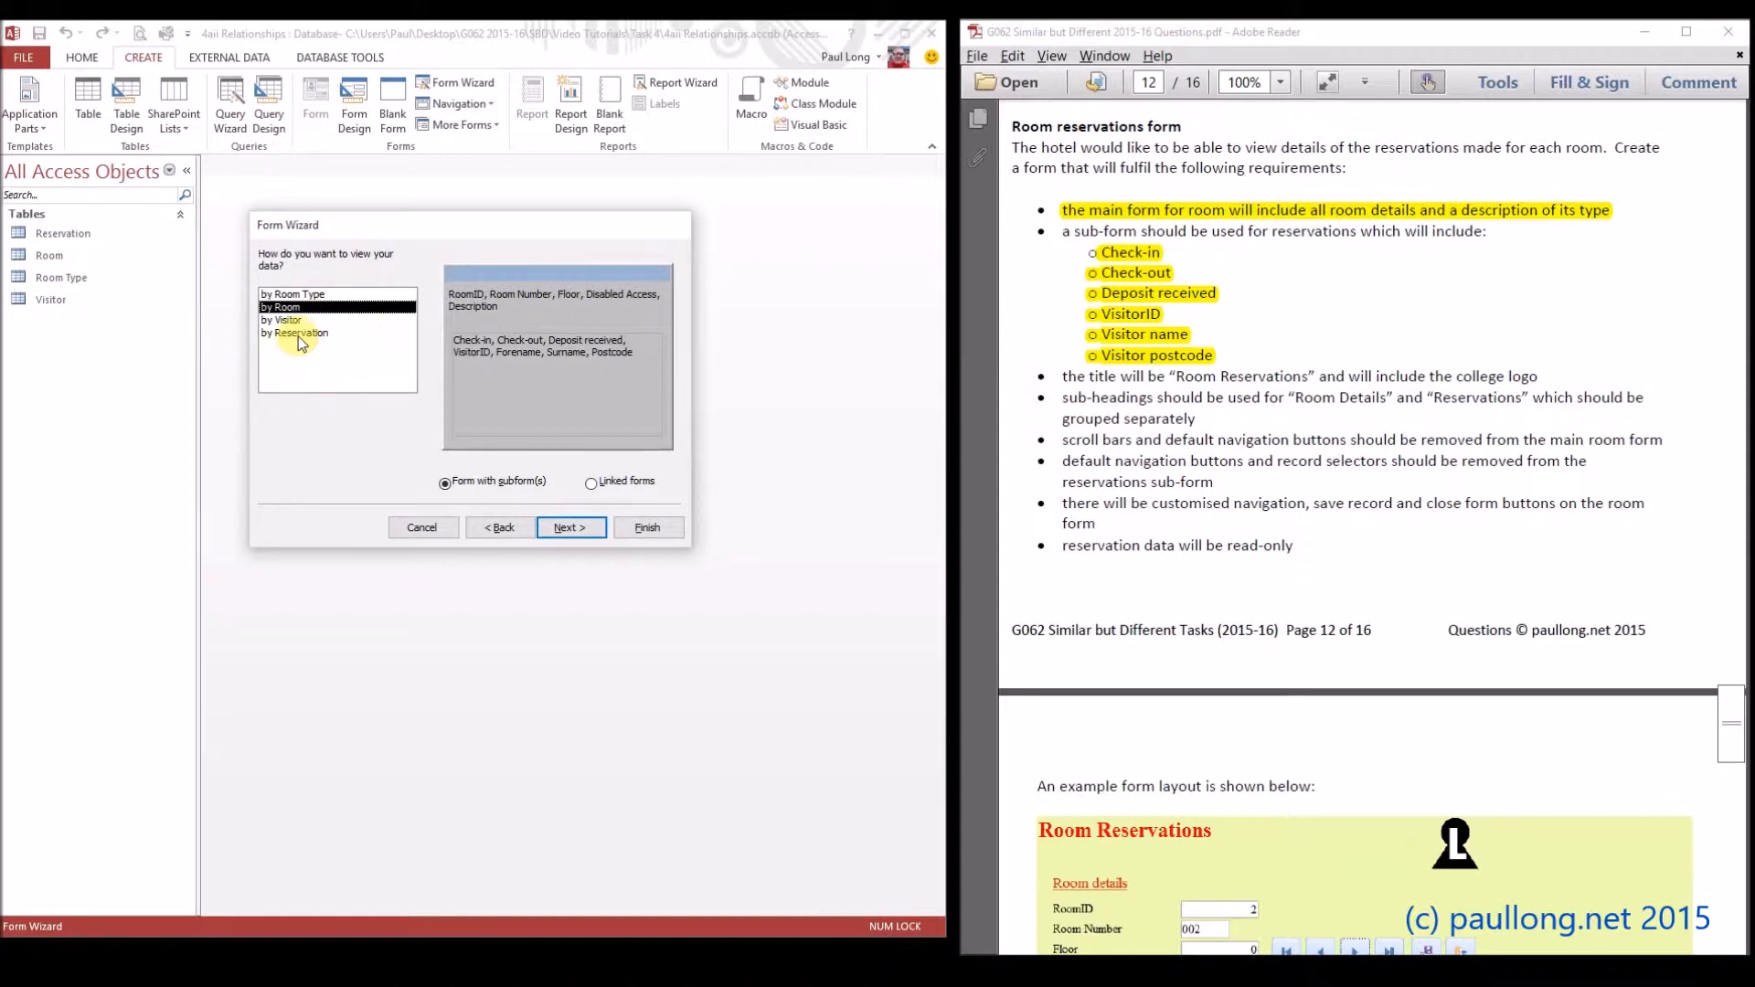
{"action": "left_click", "coordinate": [296, 334]}
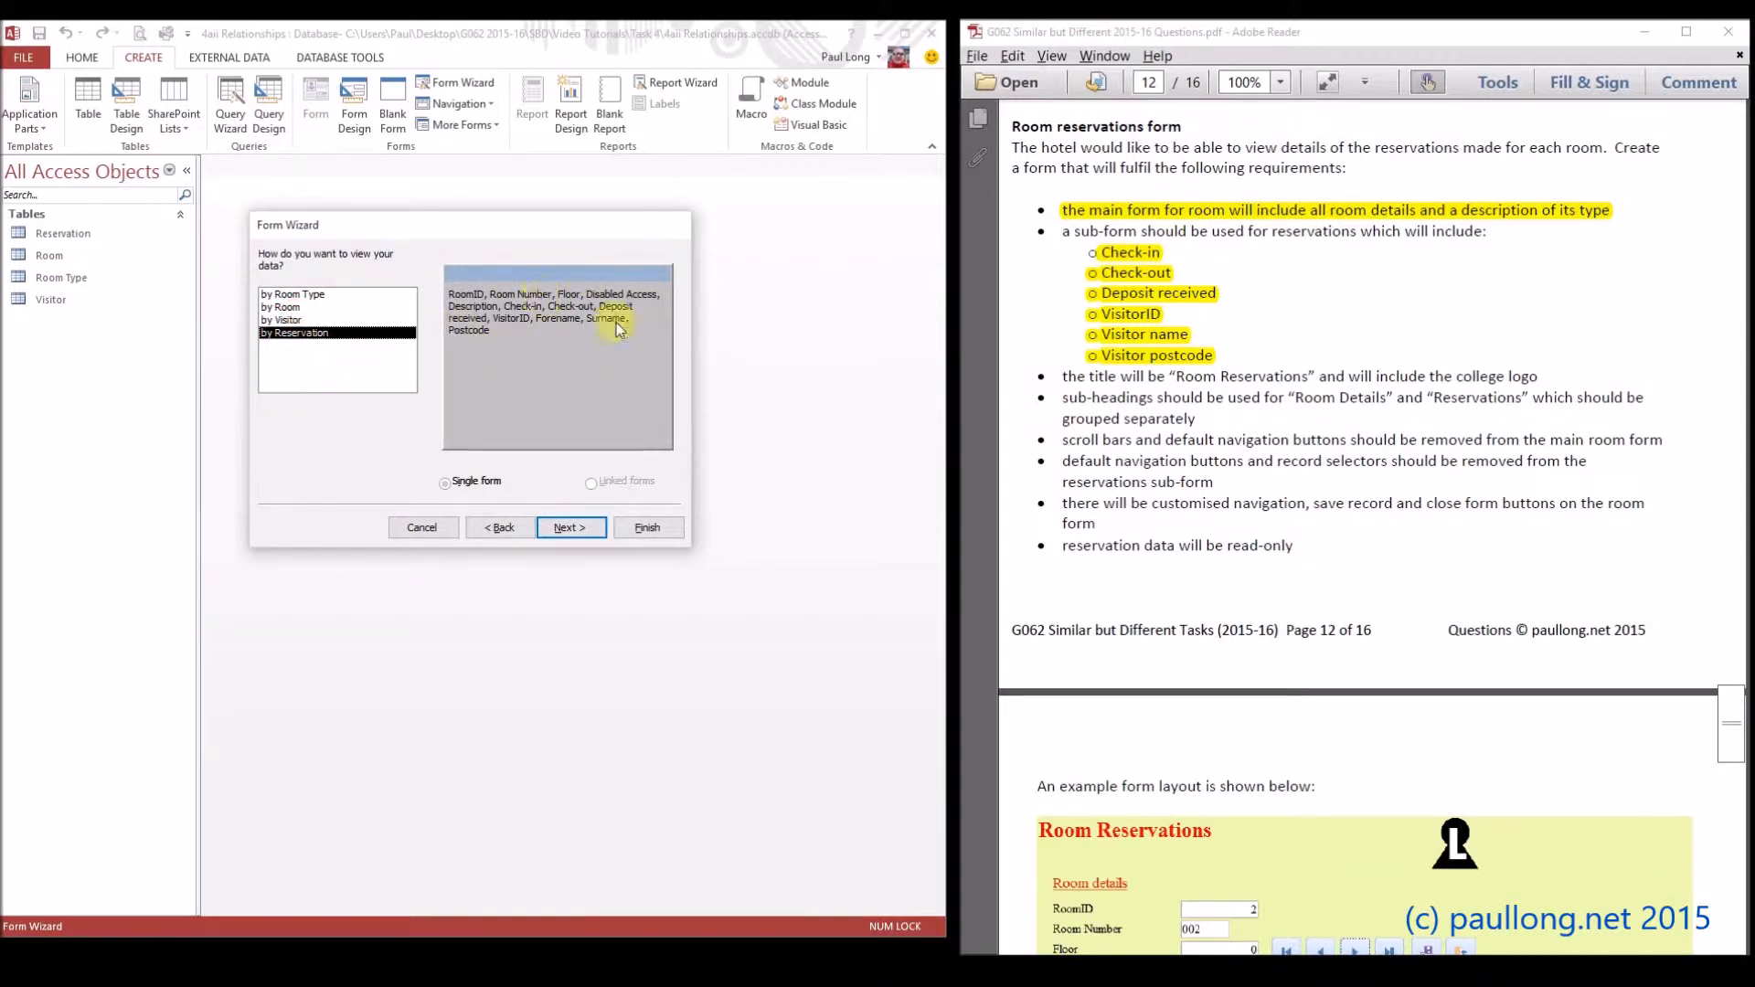
{"action": "left_click", "coordinate": [279, 320]}
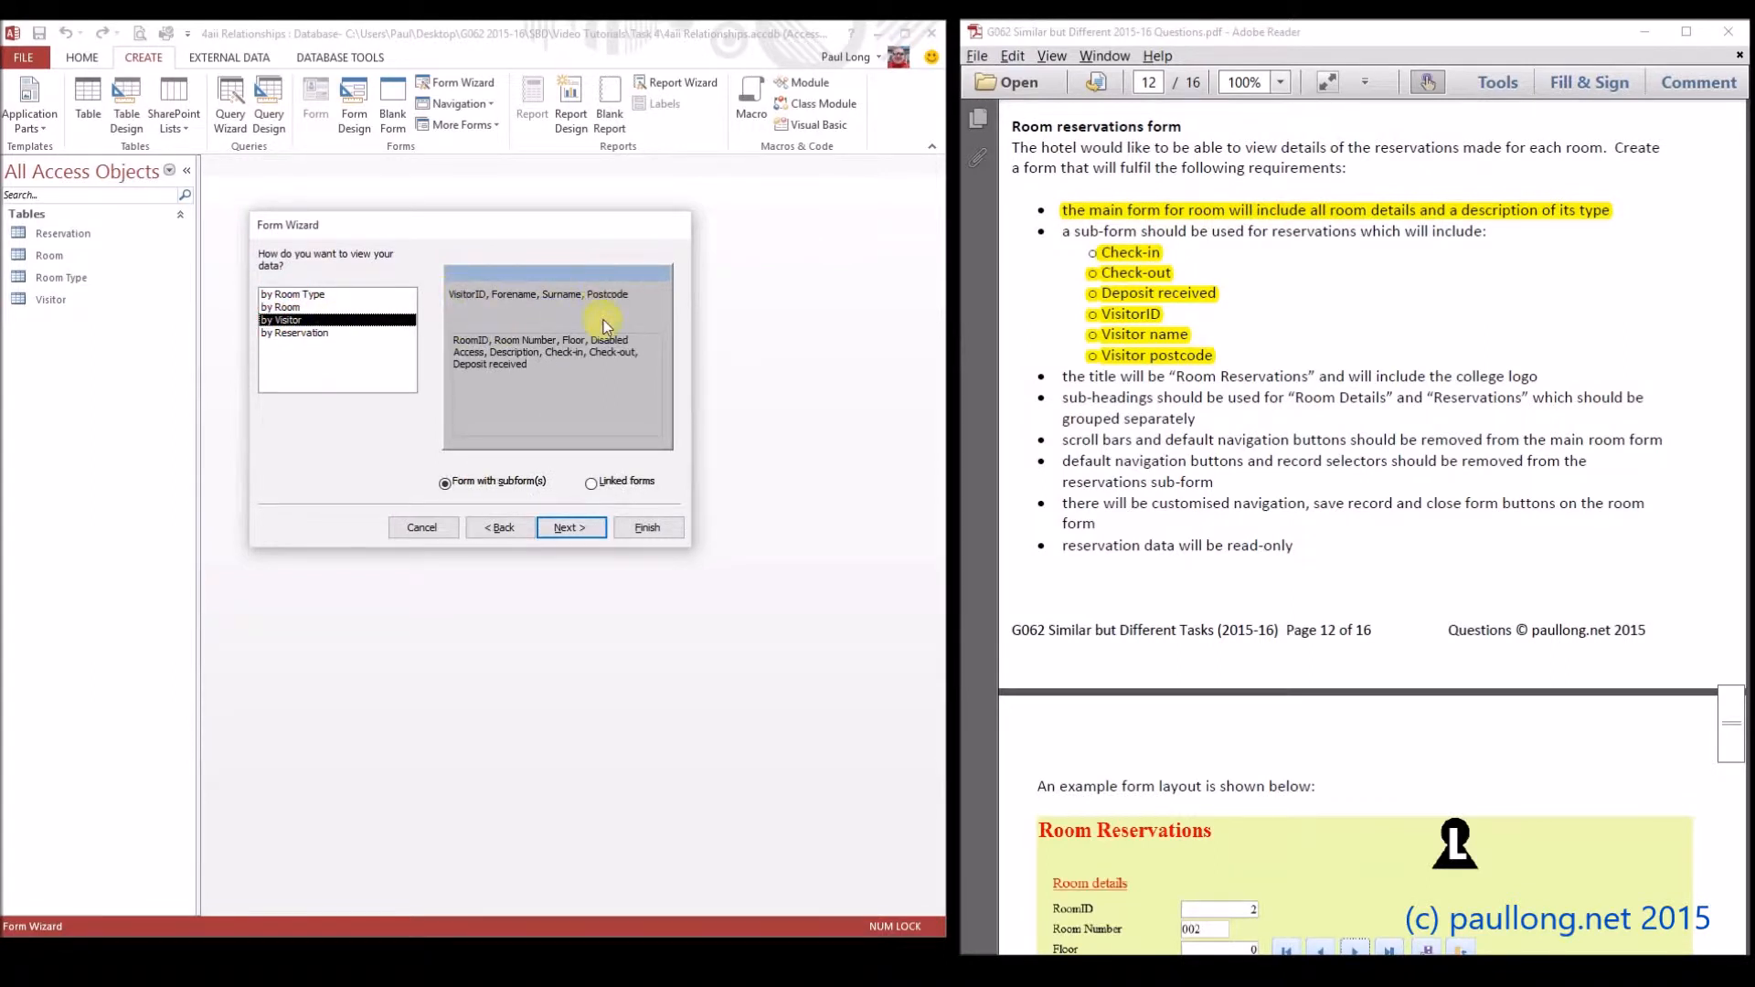
{"action": "left_click", "coordinate": [291, 307]}
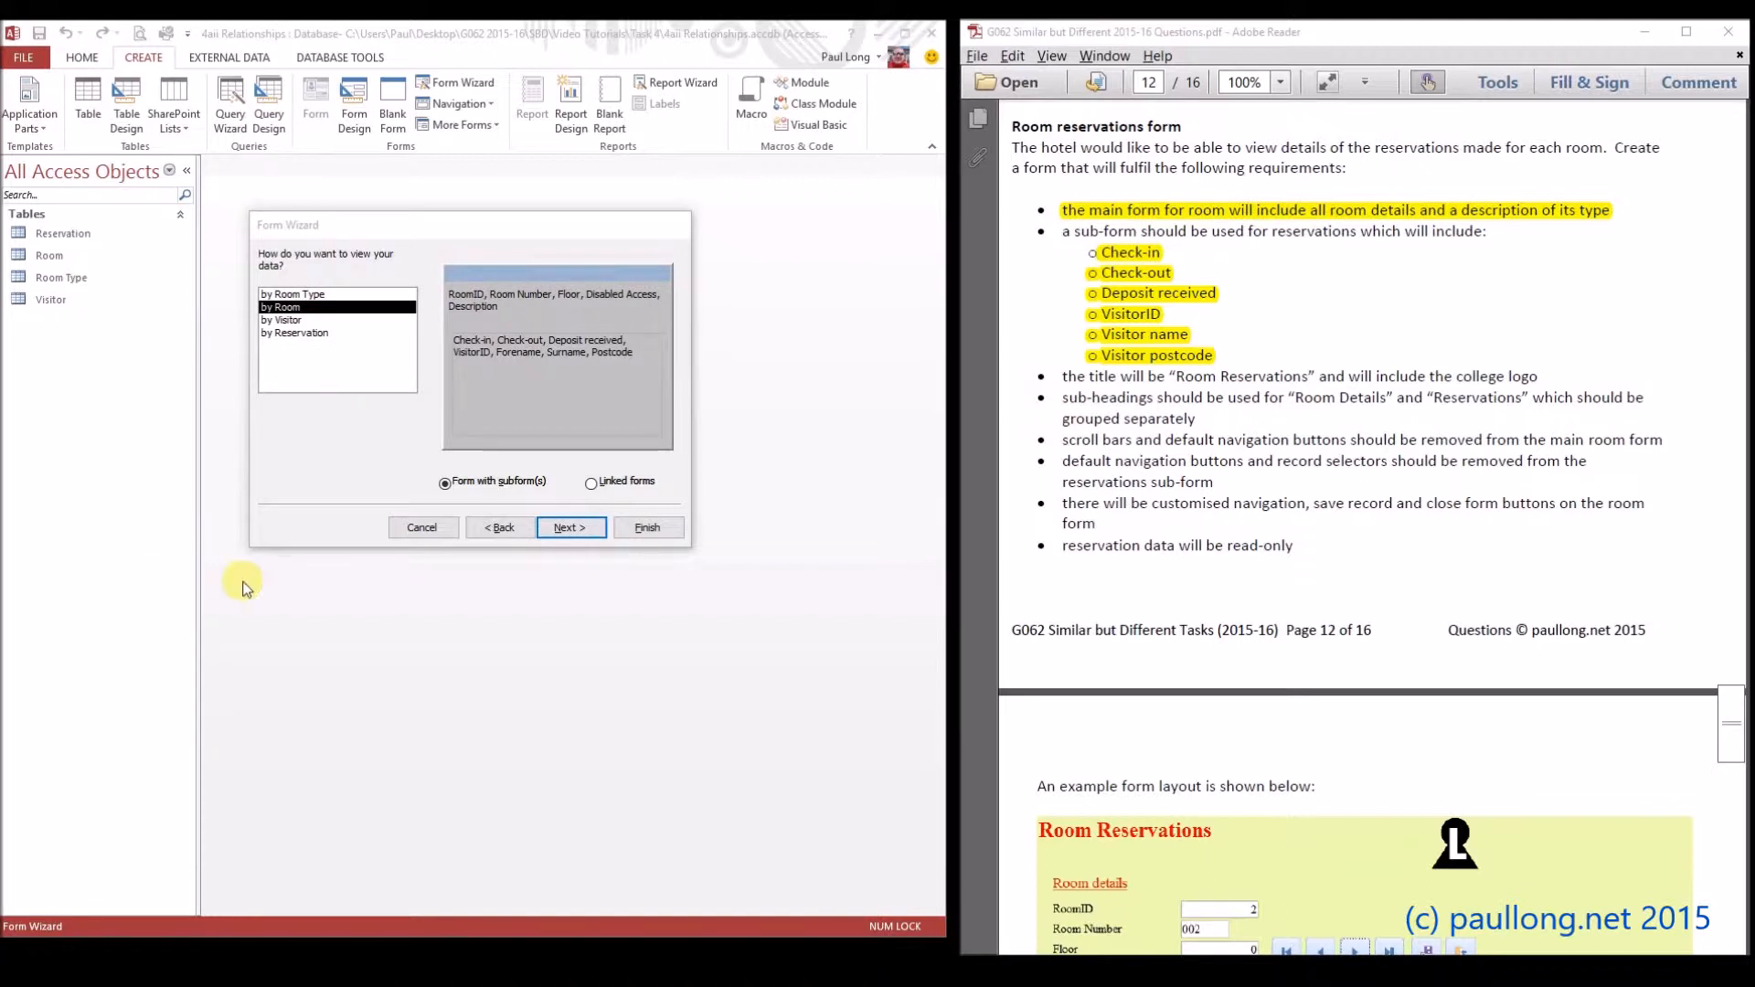
{"action": "left_click", "coordinate": [570, 527]}
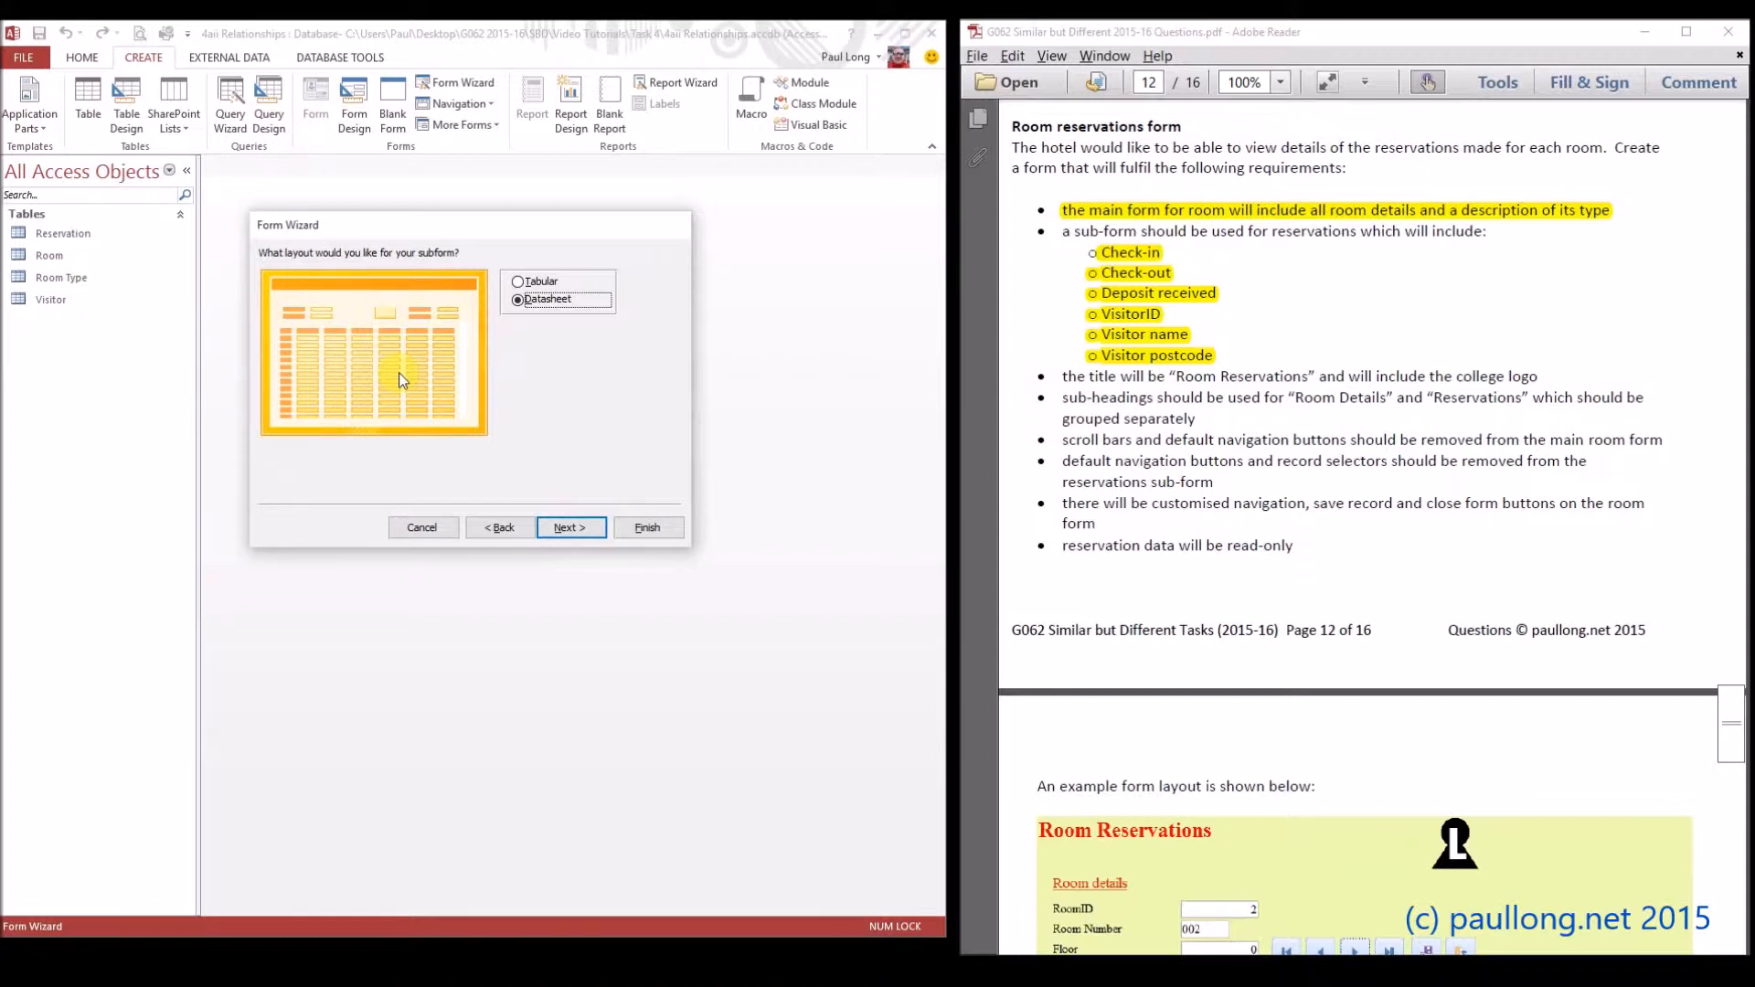
- Give the subform a tabular layout, title the main form Room Reservations and finish the wizard
{"action": "left_click", "coordinate": [518, 285]}
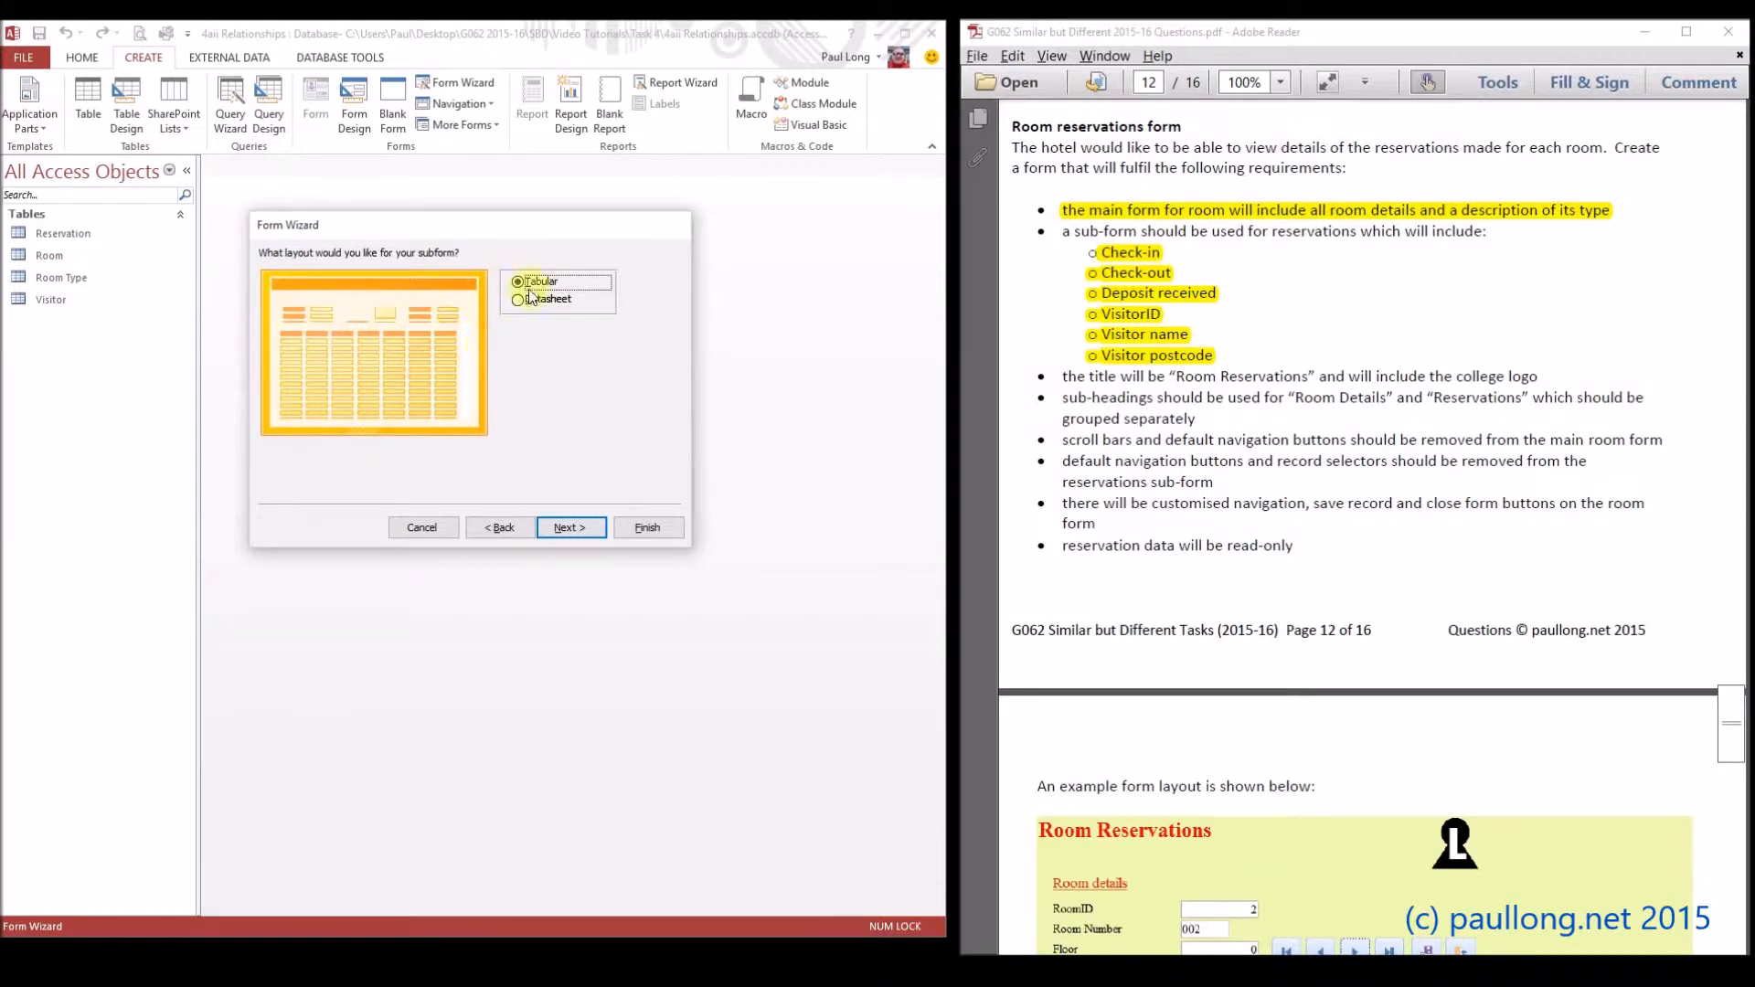
{"action": "left_click", "coordinate": [571, 529]}
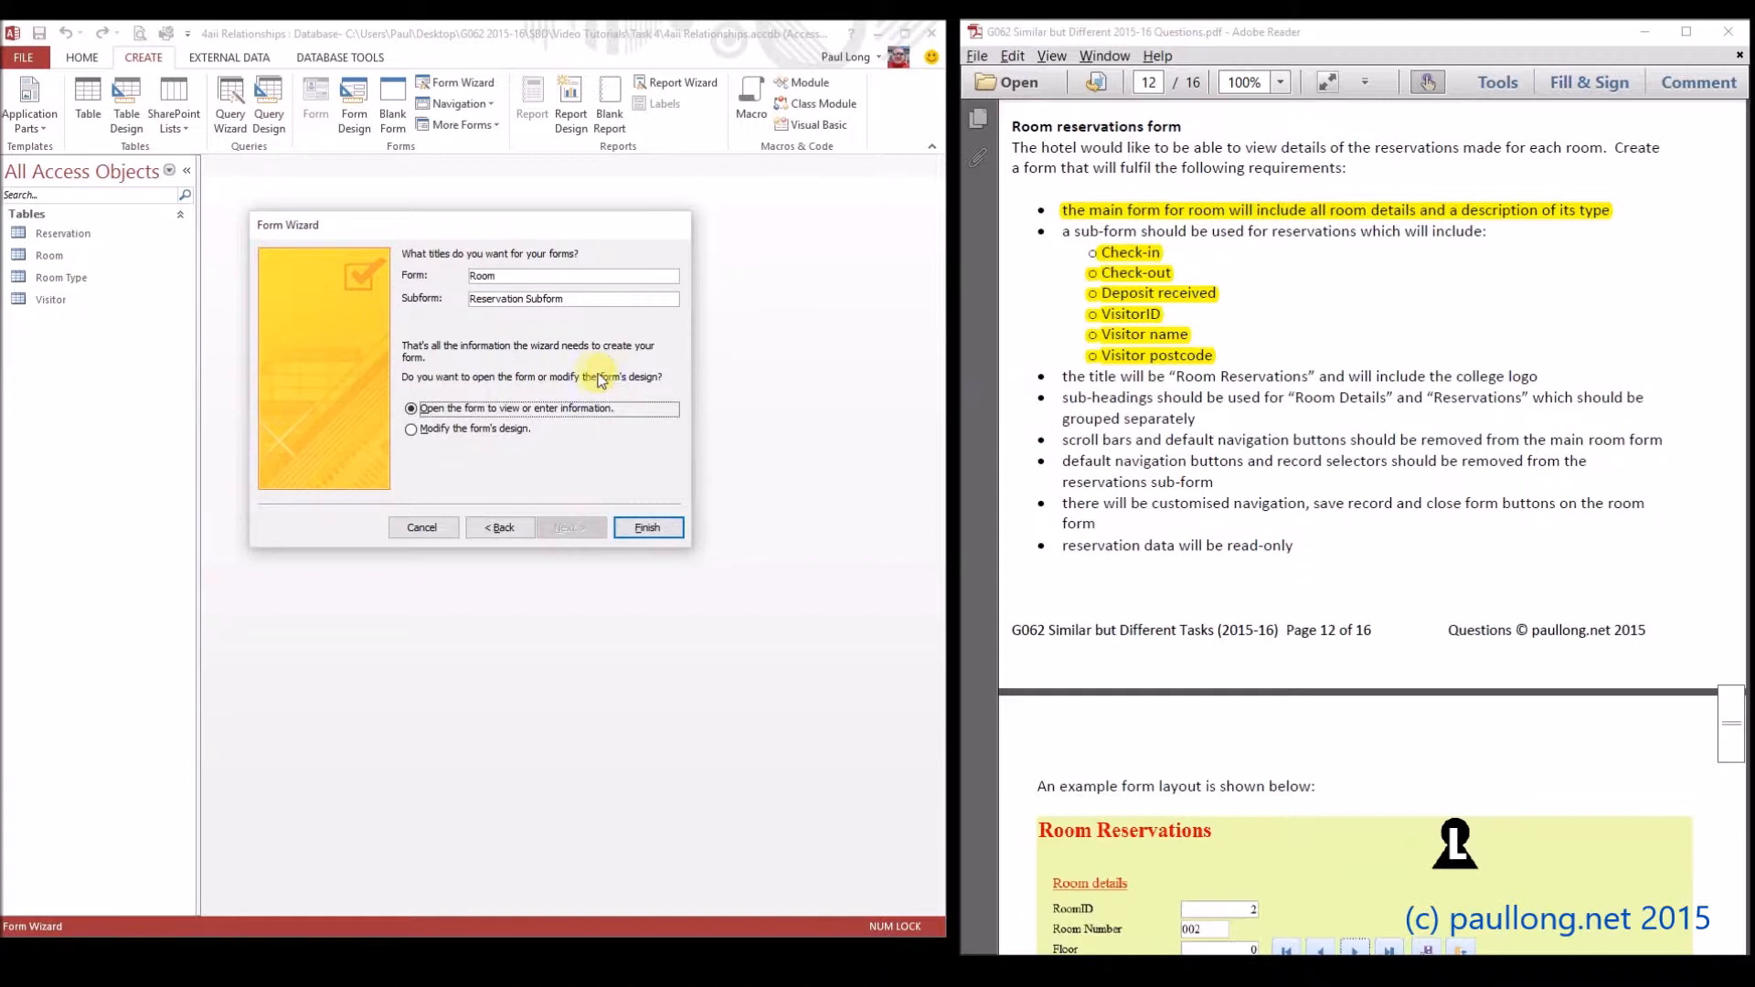
{"action": "left_click", "coordinate": [526, 274]}
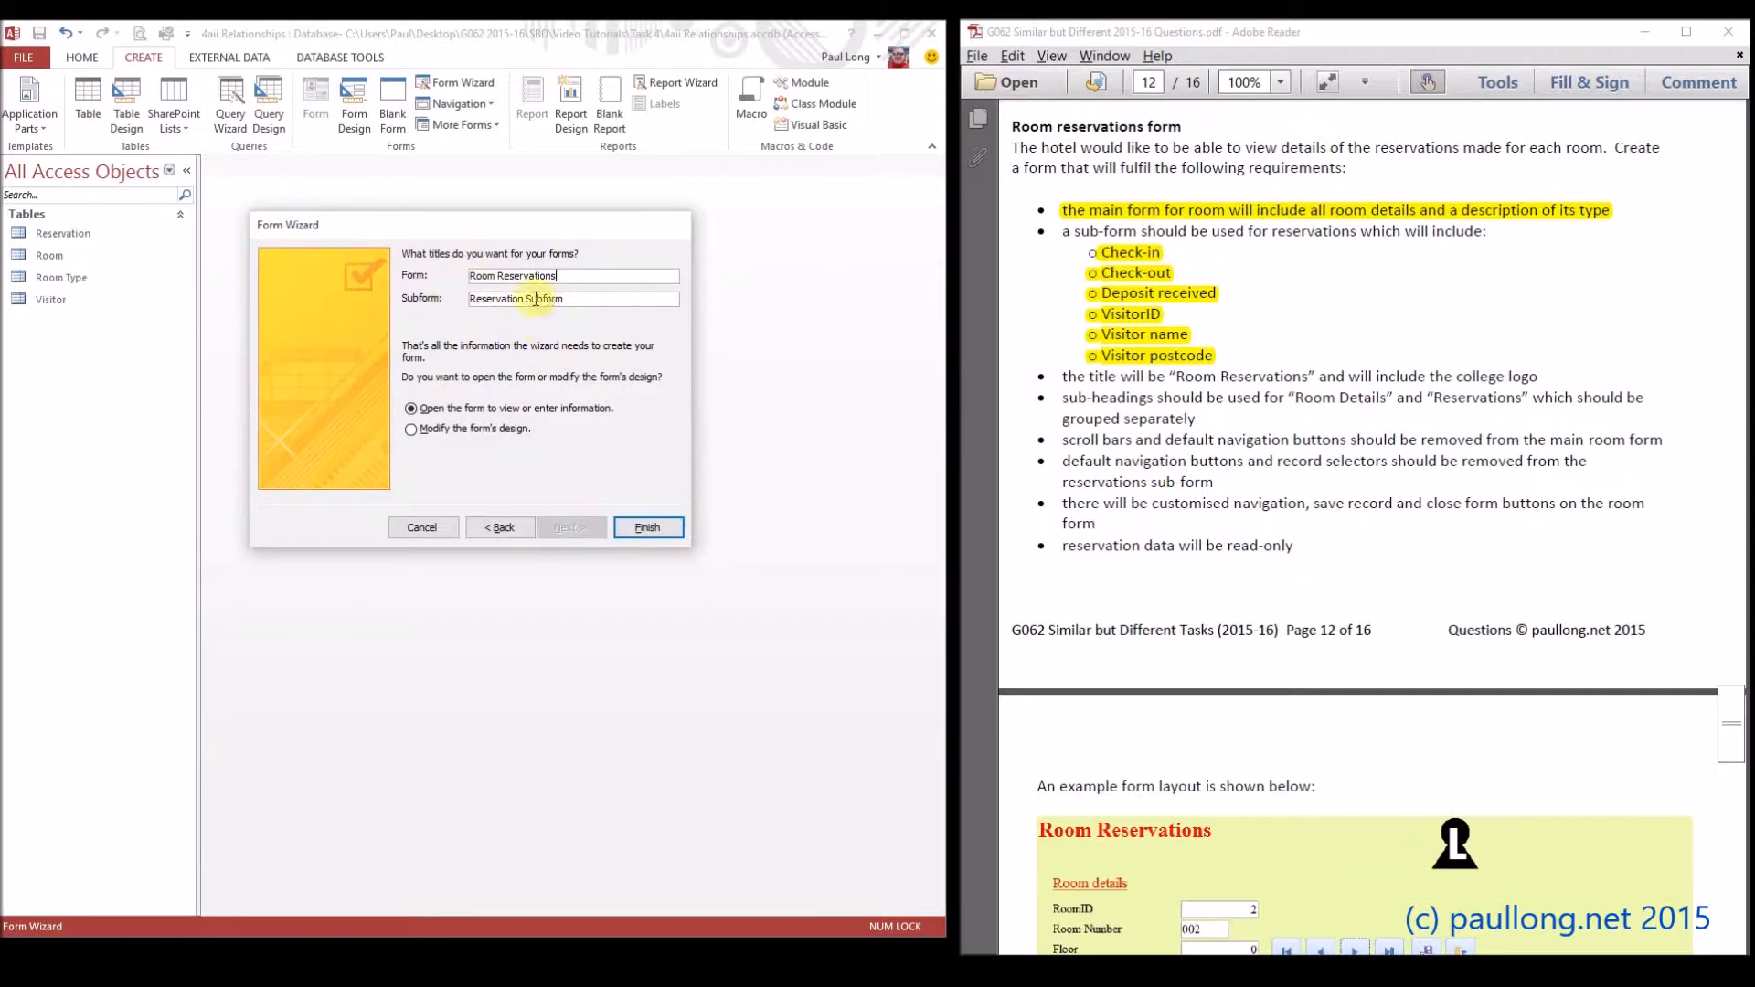
{"action": "left_click", "coordinate": [648, 528]}
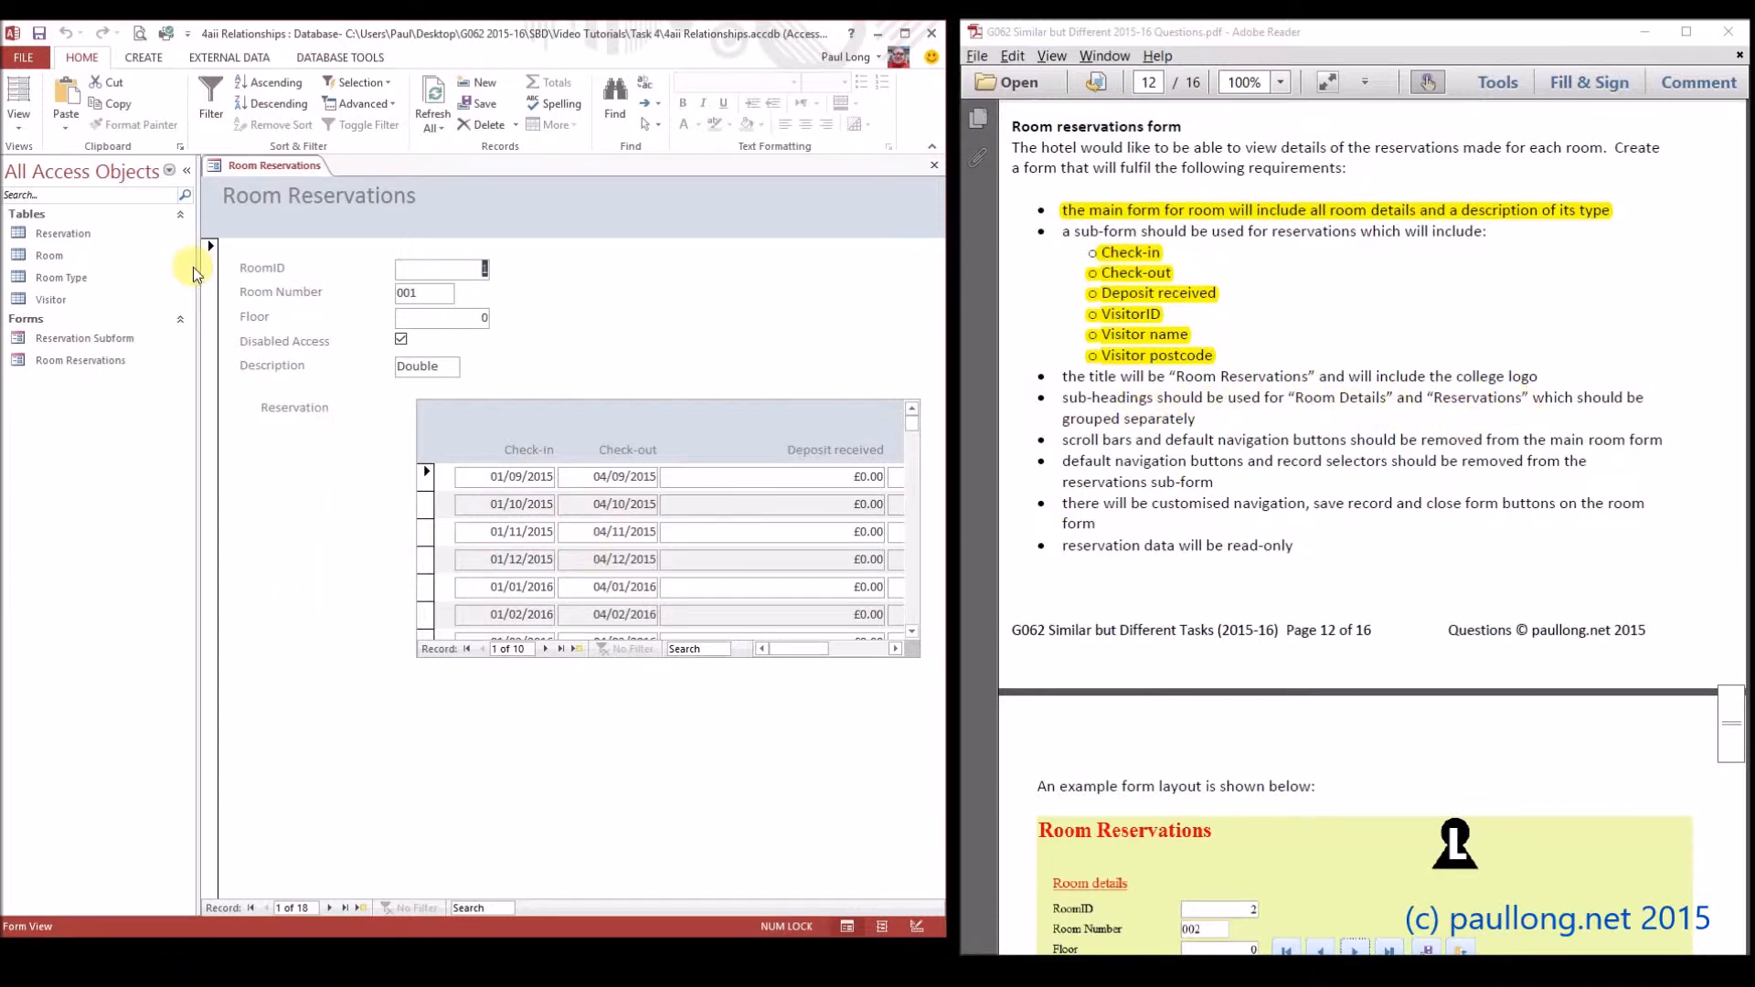
- Show the Room Reservations form in Design View in a maximised window and widen the form to about 30 cm
{"action": "left_click", "coordinate": [18, 128]}
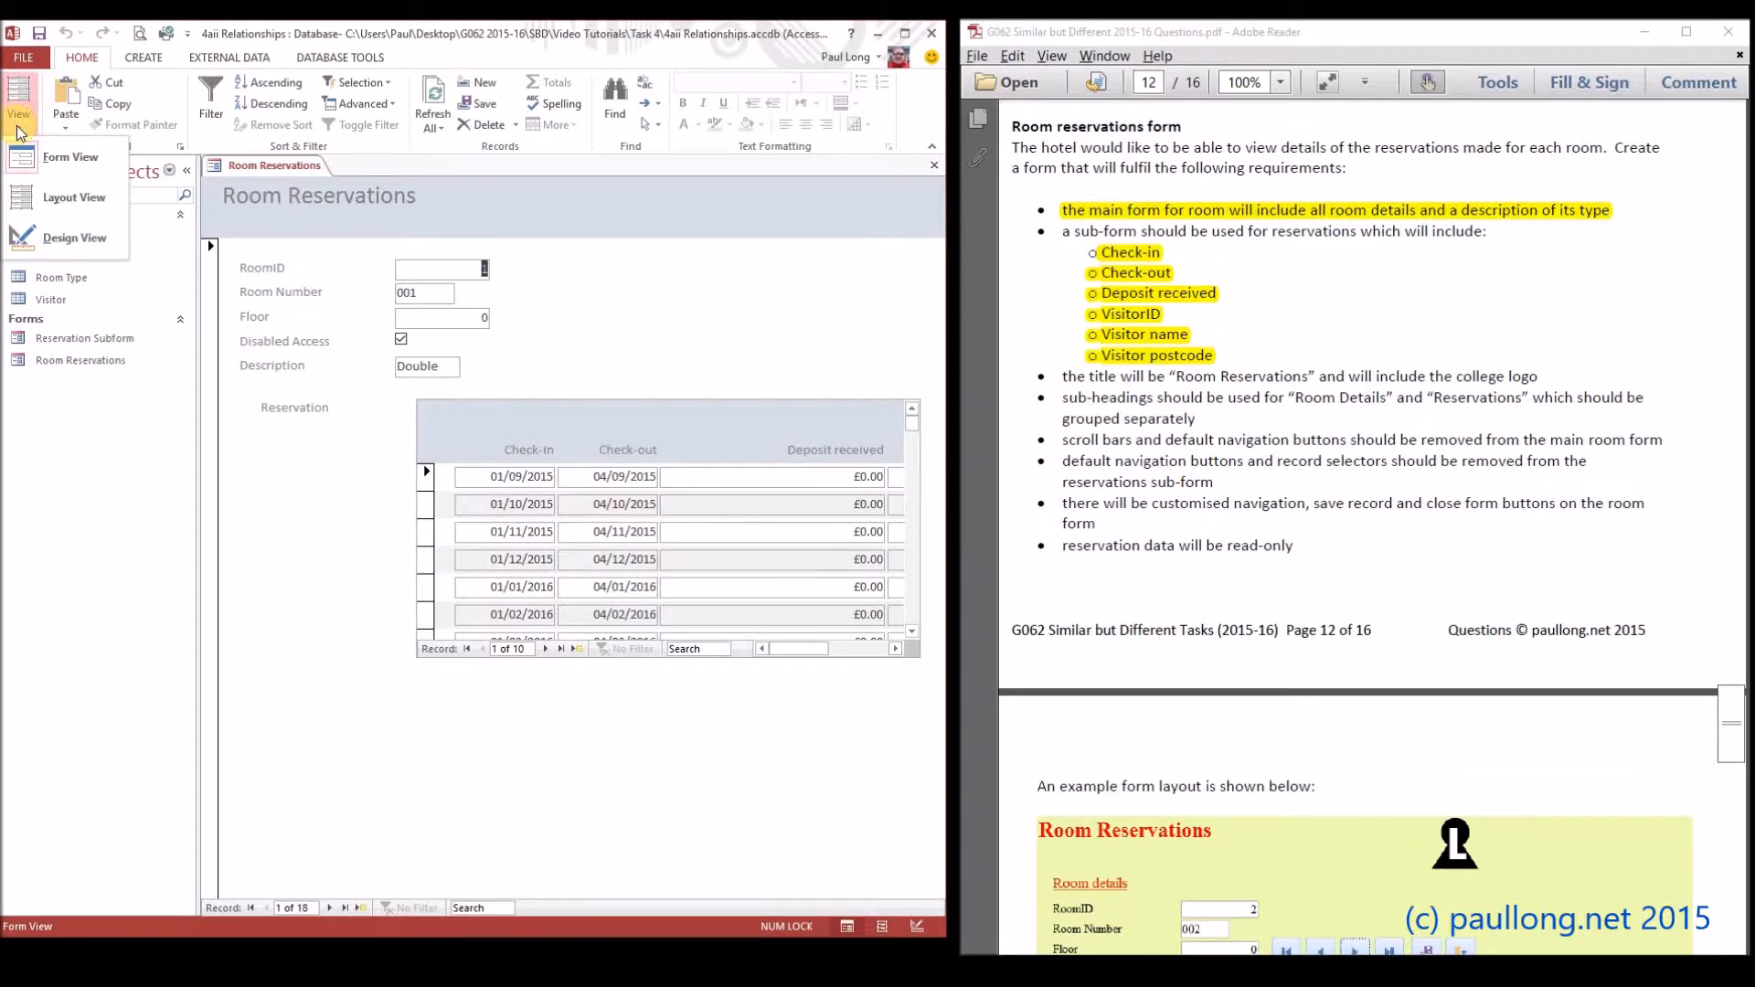
{"action": "left_click", "coordinate": [53, 238]}
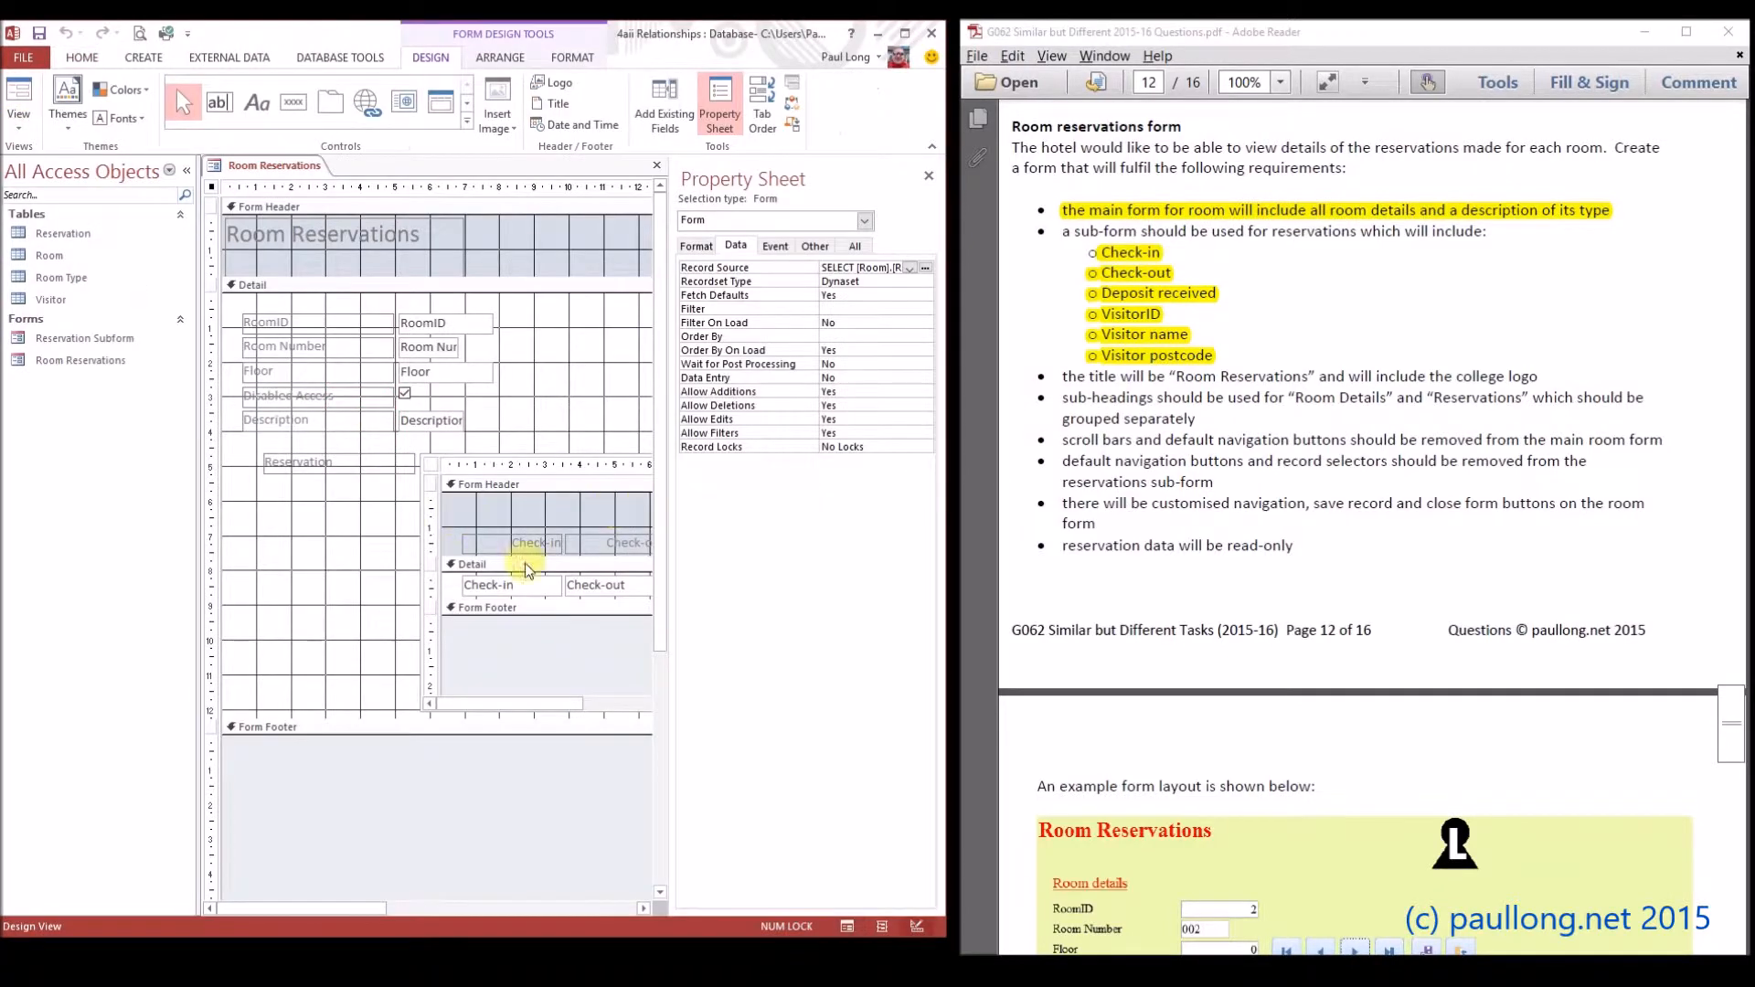
{"action": "left_click", "coordinate": [903, 33]}
{"action": "left_click_drag", "start_coordinate": [928, 424], "coordinate": [1255, 435]}
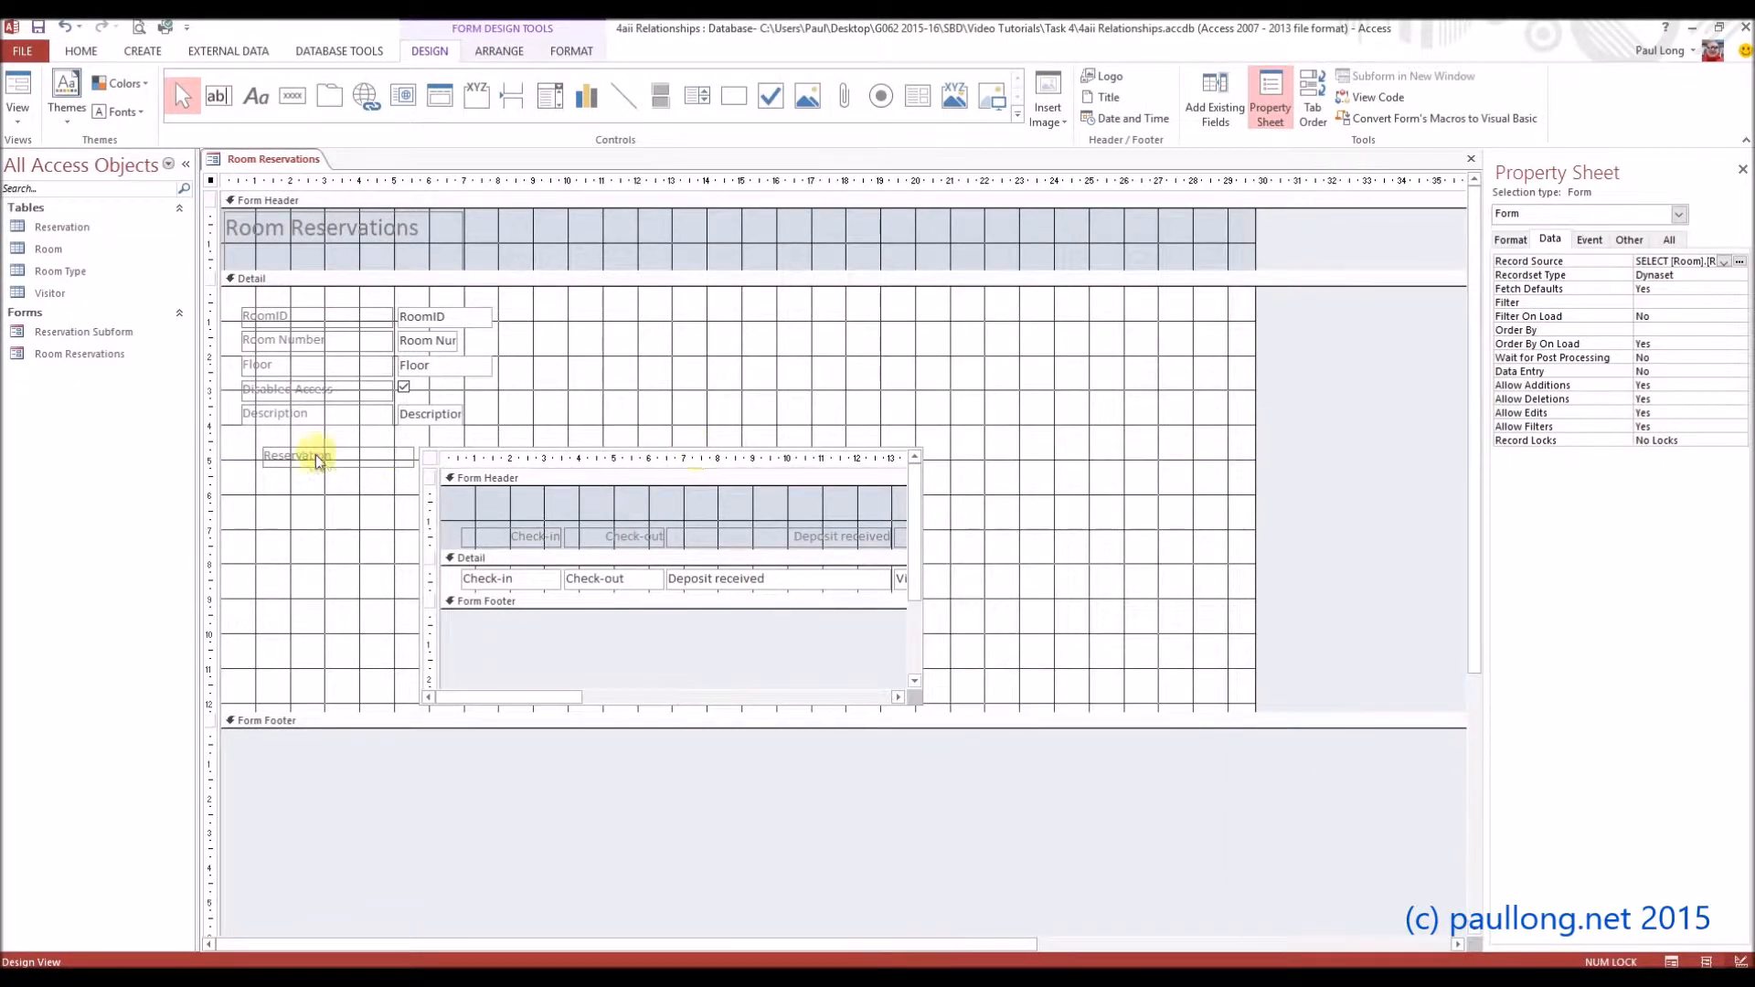
- Move the Reservation label from beside the subform to just above its upper left corner
{"action": "left_click", "coordinate": [332, 460]}
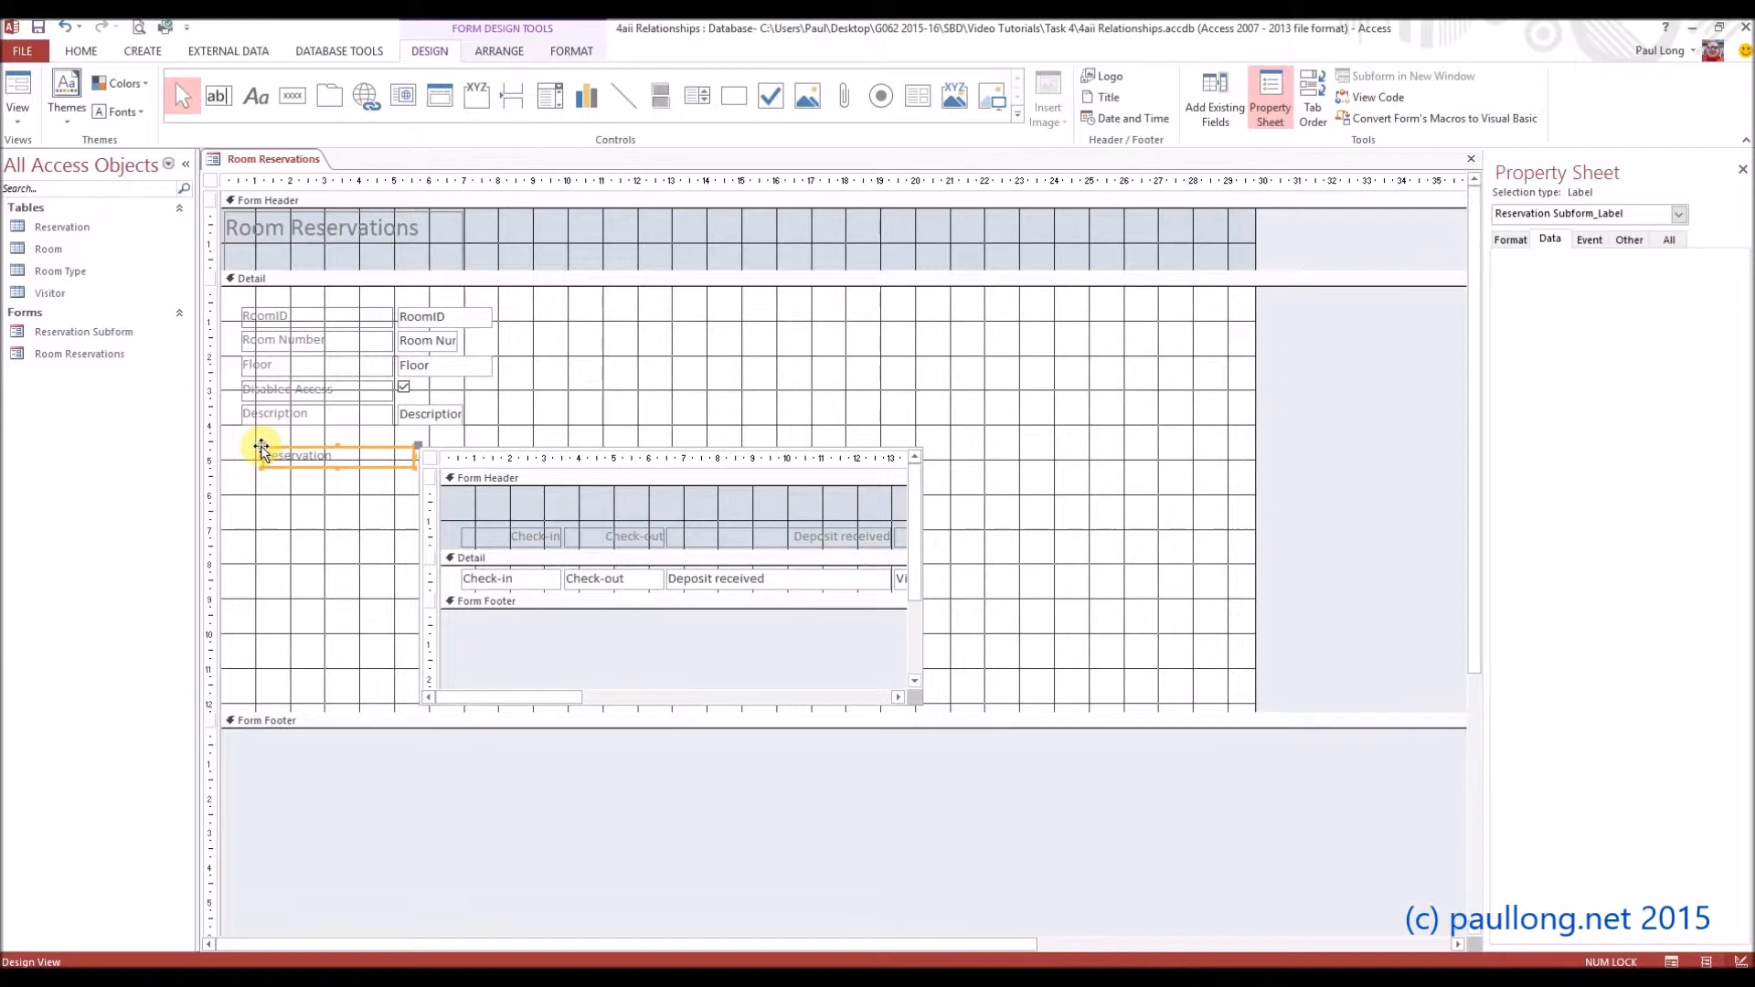
{"action": "left_click", "coordinate": [309, 447]}
{"action": "left_click_drag", "start_coordinate": [309, 447], "coordinate": [402, 427]}
{"action": "left_click", "coordinate": [242, 448]}
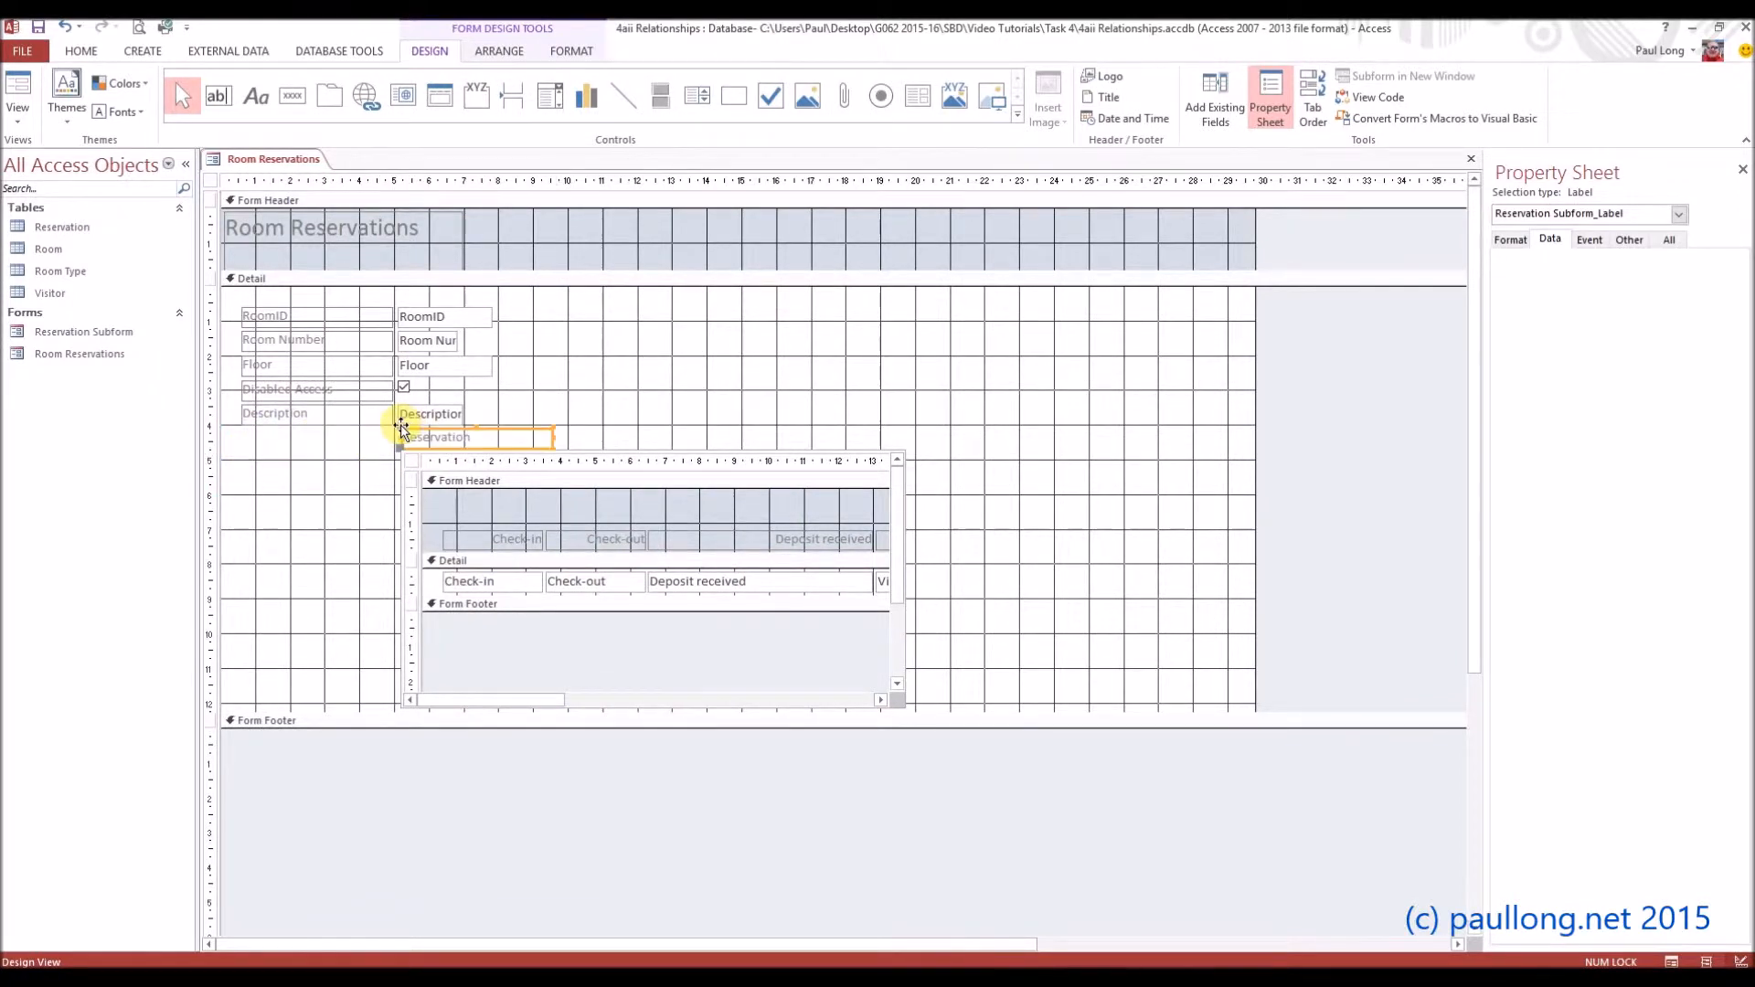
- Move the reservations subform and its label below the room fields, near the form's side edge, and widen the subform to about 28 cm
{"action": "left_click_drag", "start_coordinate": [986, 614], "coordinate": [303, 457]}
{"action": "left_click_drag", "start_coordinate": [304, 462], "coordinate": [297, 462]}
{"action": "left_click", "coordinate": [877, 596]}
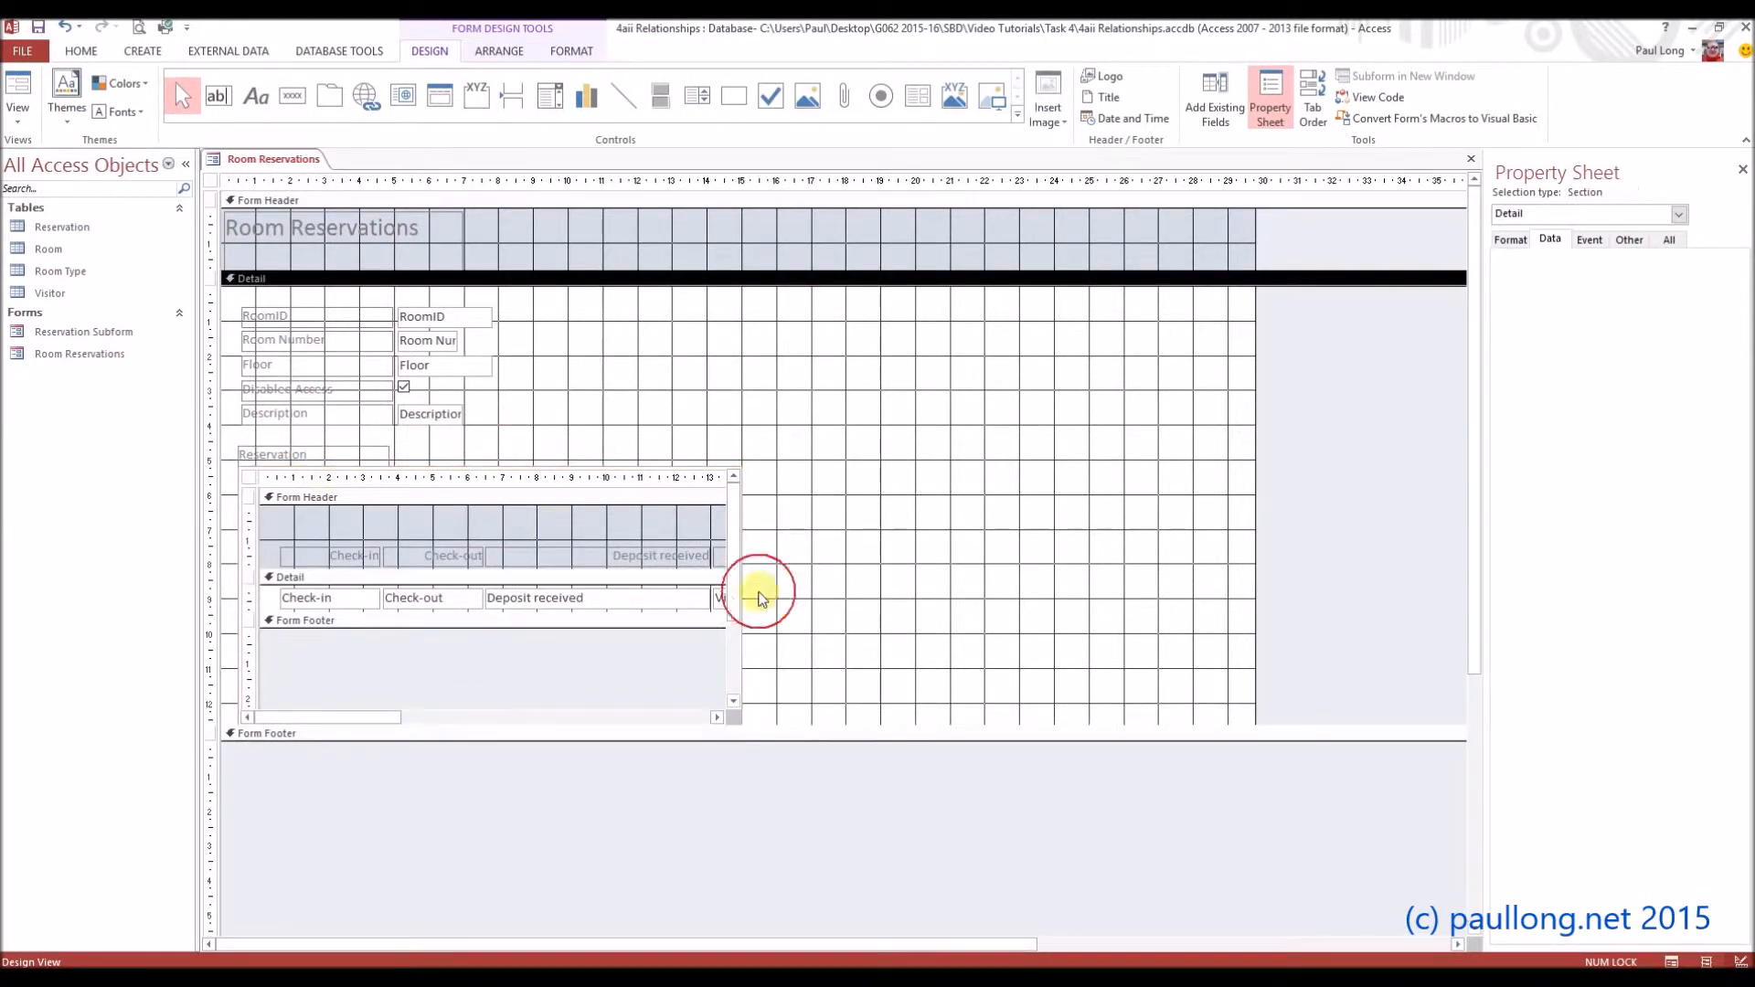
{"action": "left_click", "coordinate": [727, 589]}
{"action": "left_click_drag", "start_coordinate": [742, 596], "coordinate": [1222, 613]}
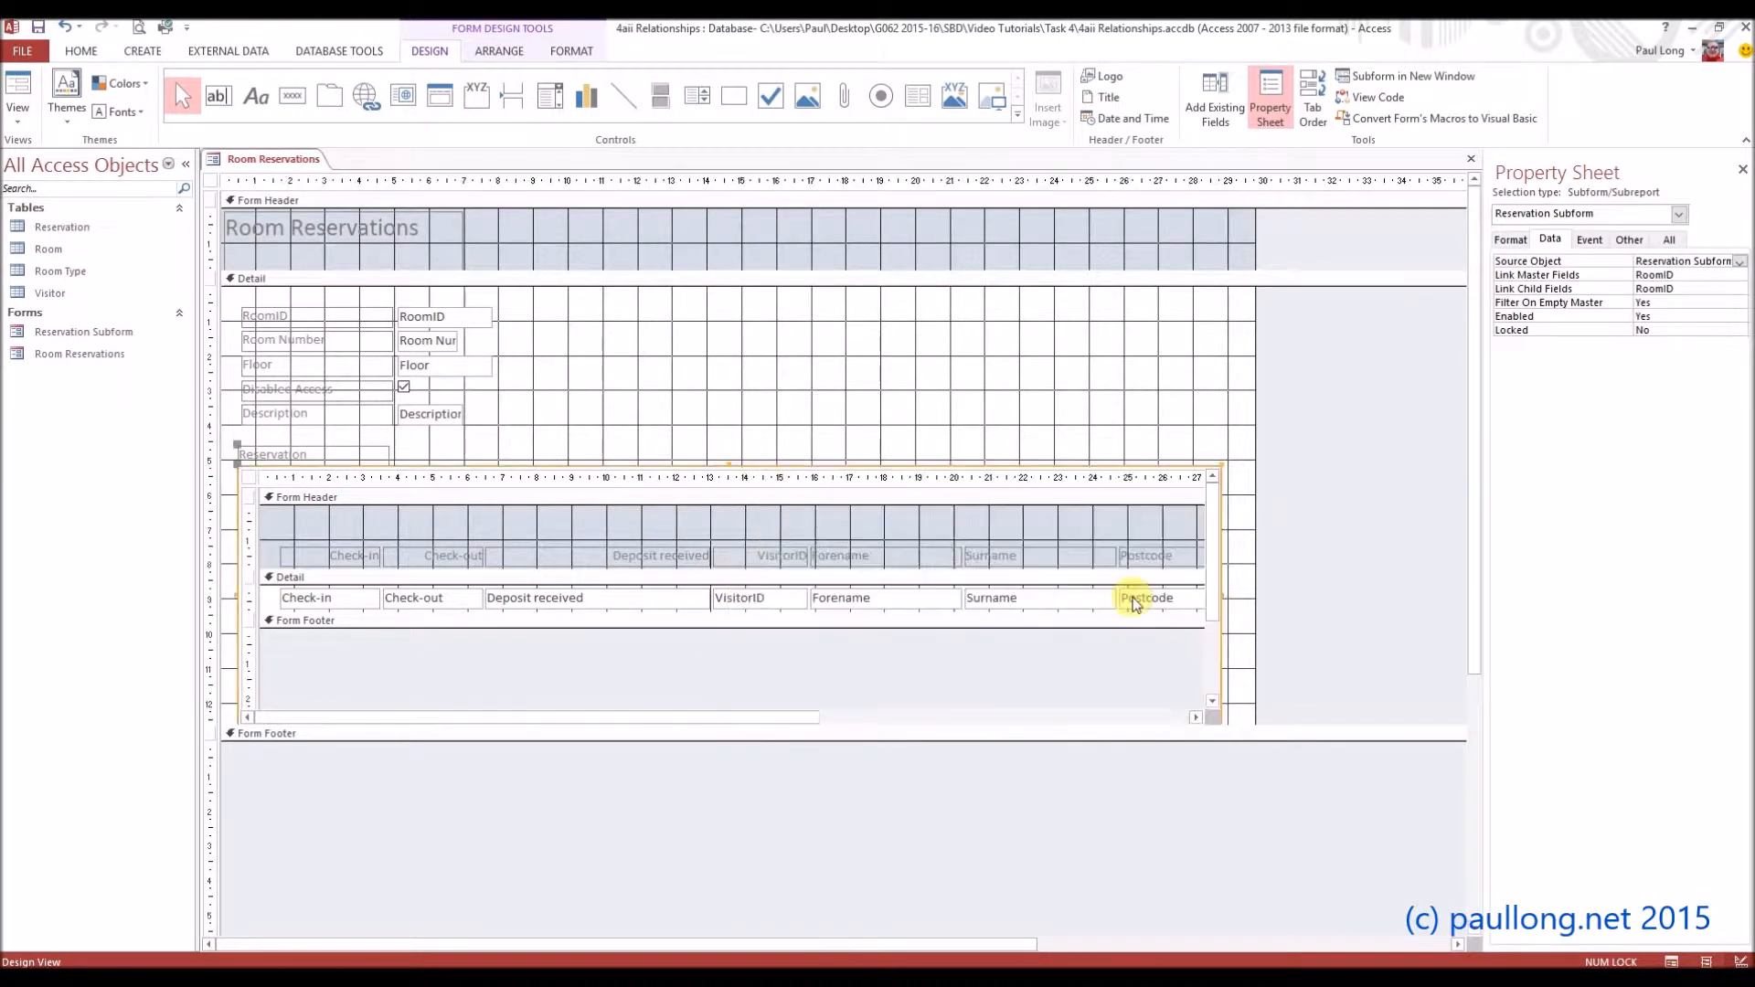
- Shift all the room fields, the Reservation label and the subform down together by about 0.6 cm
{"action": "left_click_drag", "start_coordinate": [236, 309], "coordinate": [539, 507]}
{"action": "left_click_drag", "start_coordinate": [421, 366], "coordinate": [420, 387]}
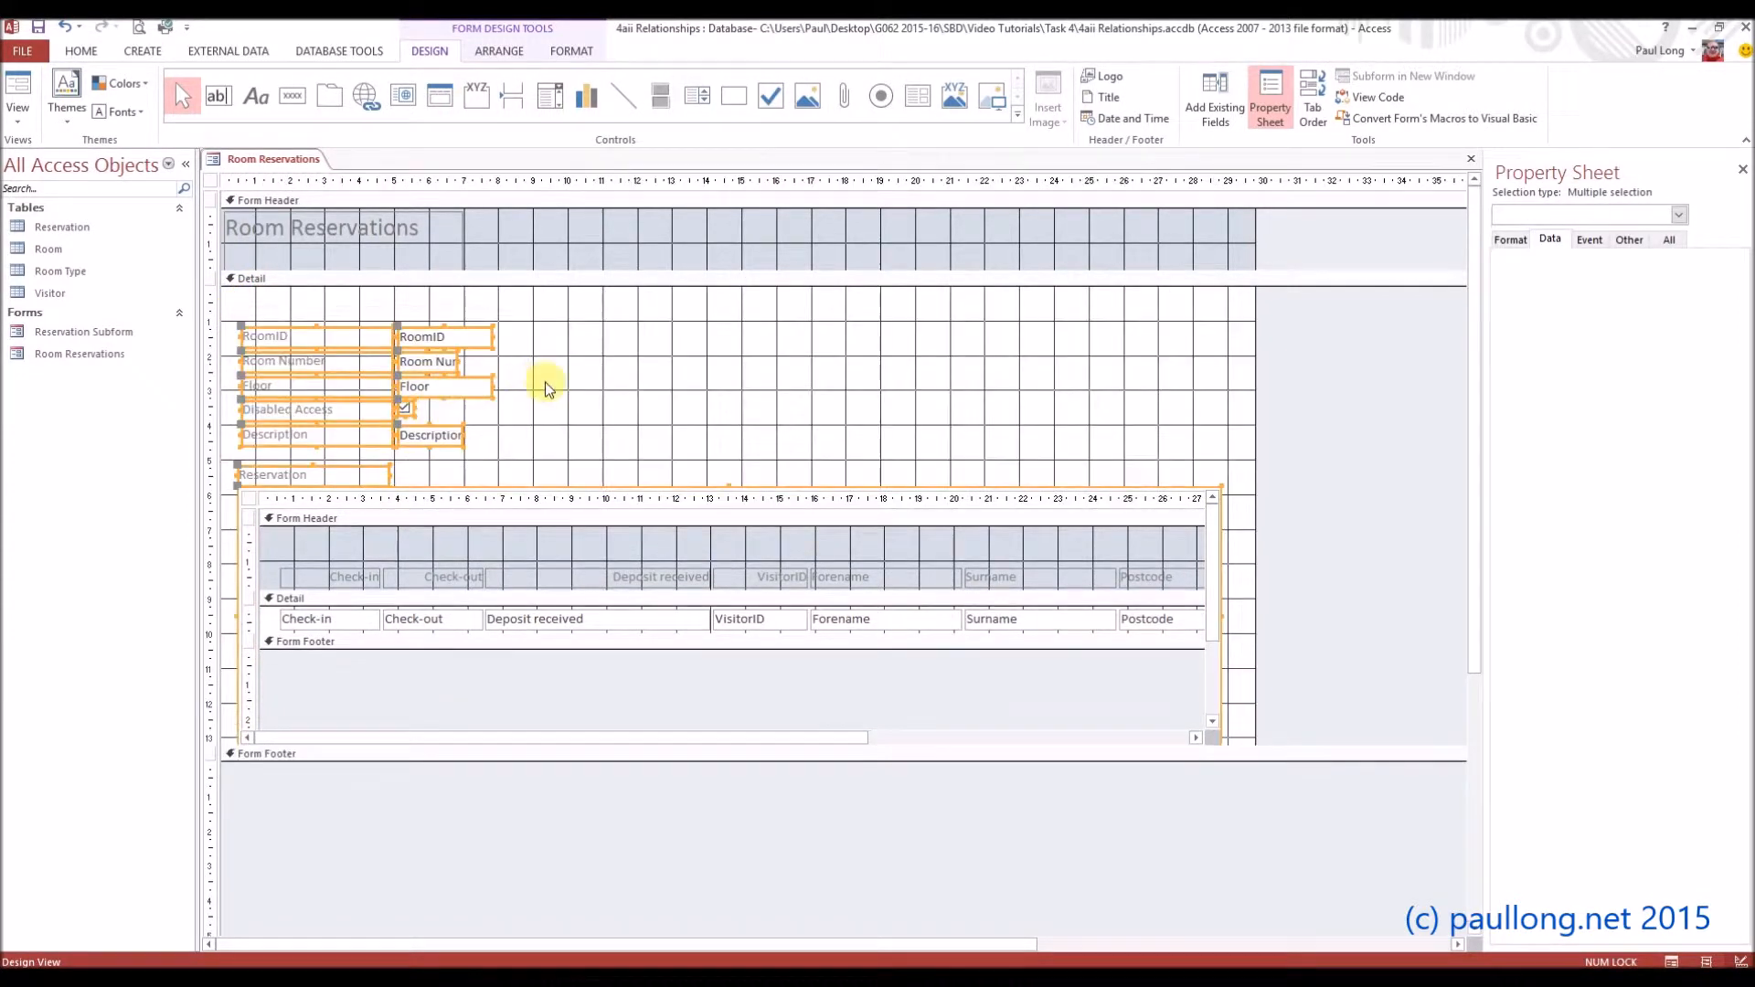
{"action": "left_click", "coordinate": [572, 378]}
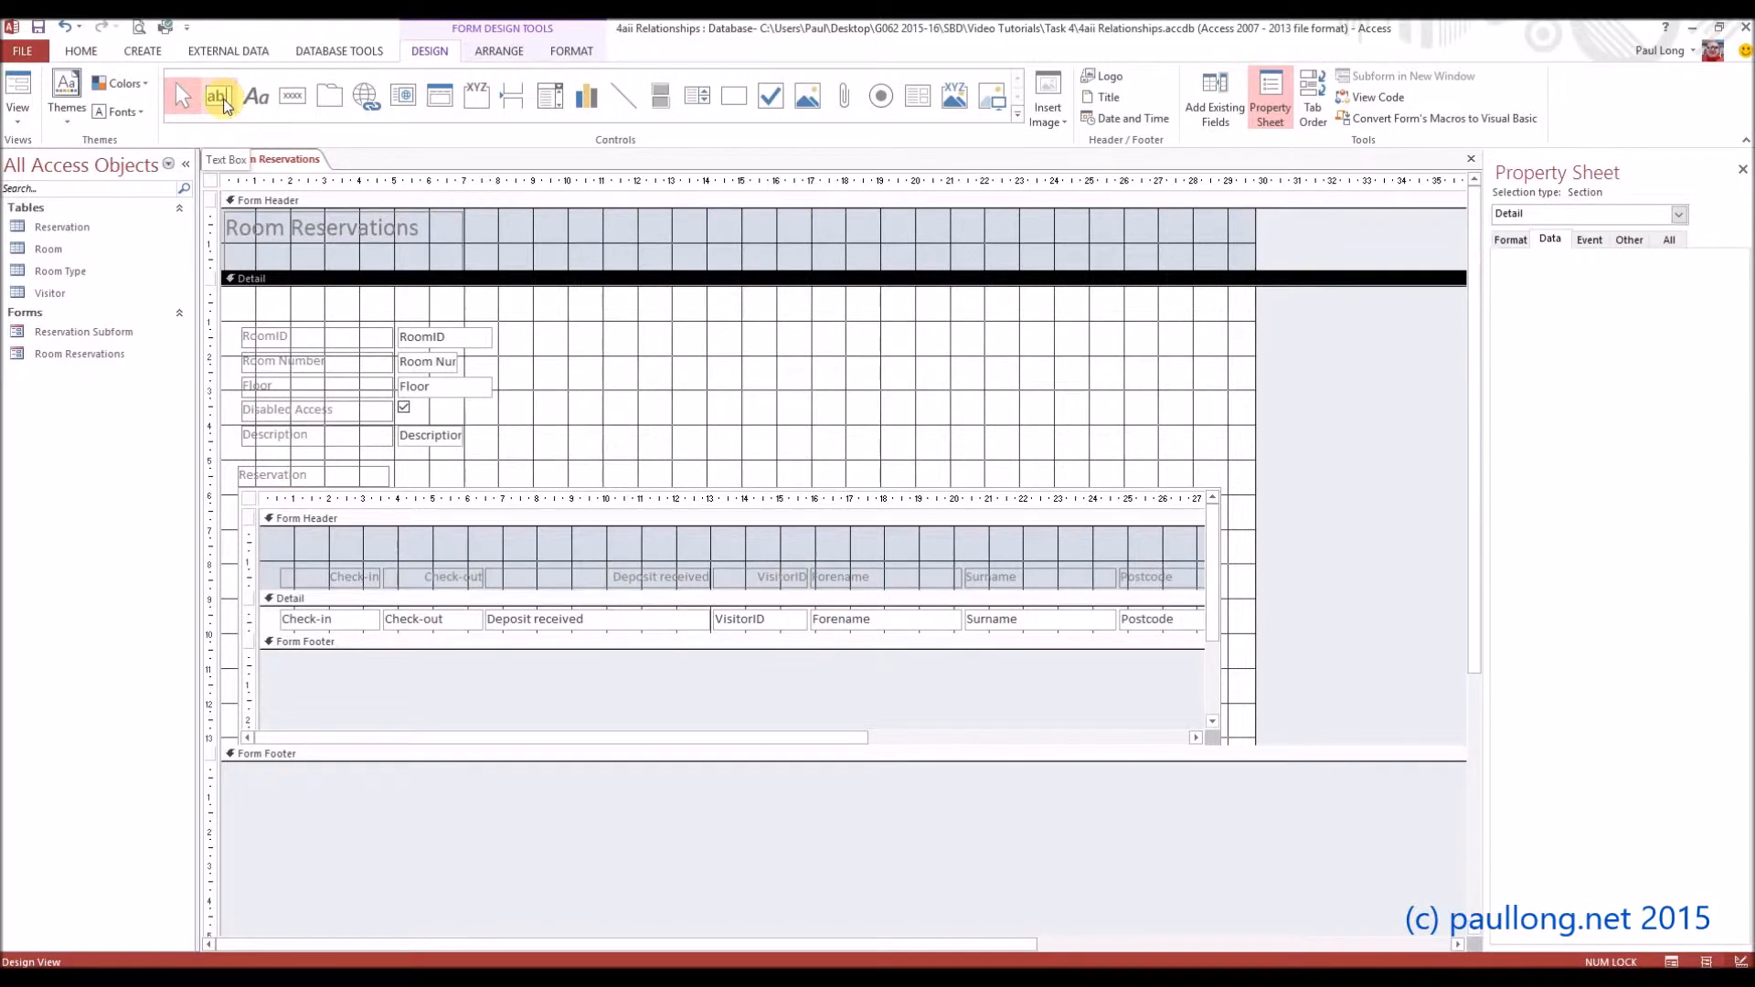
- Add a label reading Room Details above the RoomID field in the Detail section
{"action": "left_click", "coordinate": [253, 104]}
{"action": "left_click_drag", "start_coordinate": [242, 295], "coordinate": [372, 314]}
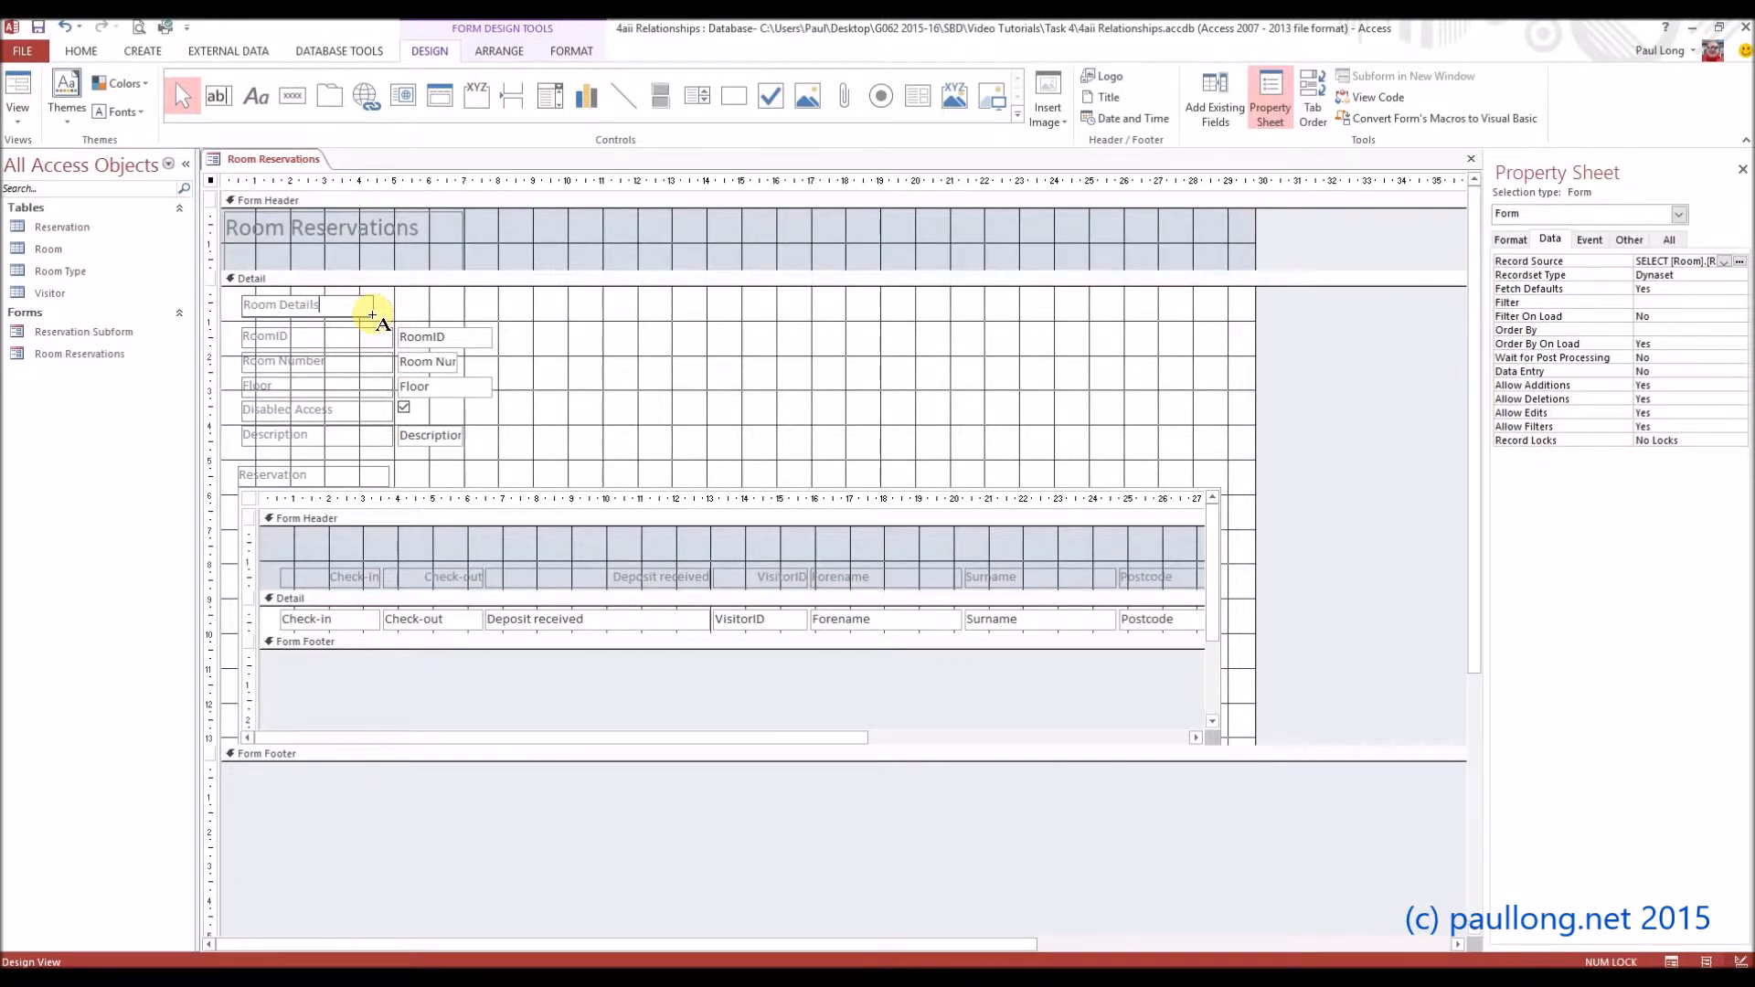
{"action": "left_click", "coordinate": [319, 322]}
{"action": "left_click", "coordinate": [300, 305]}
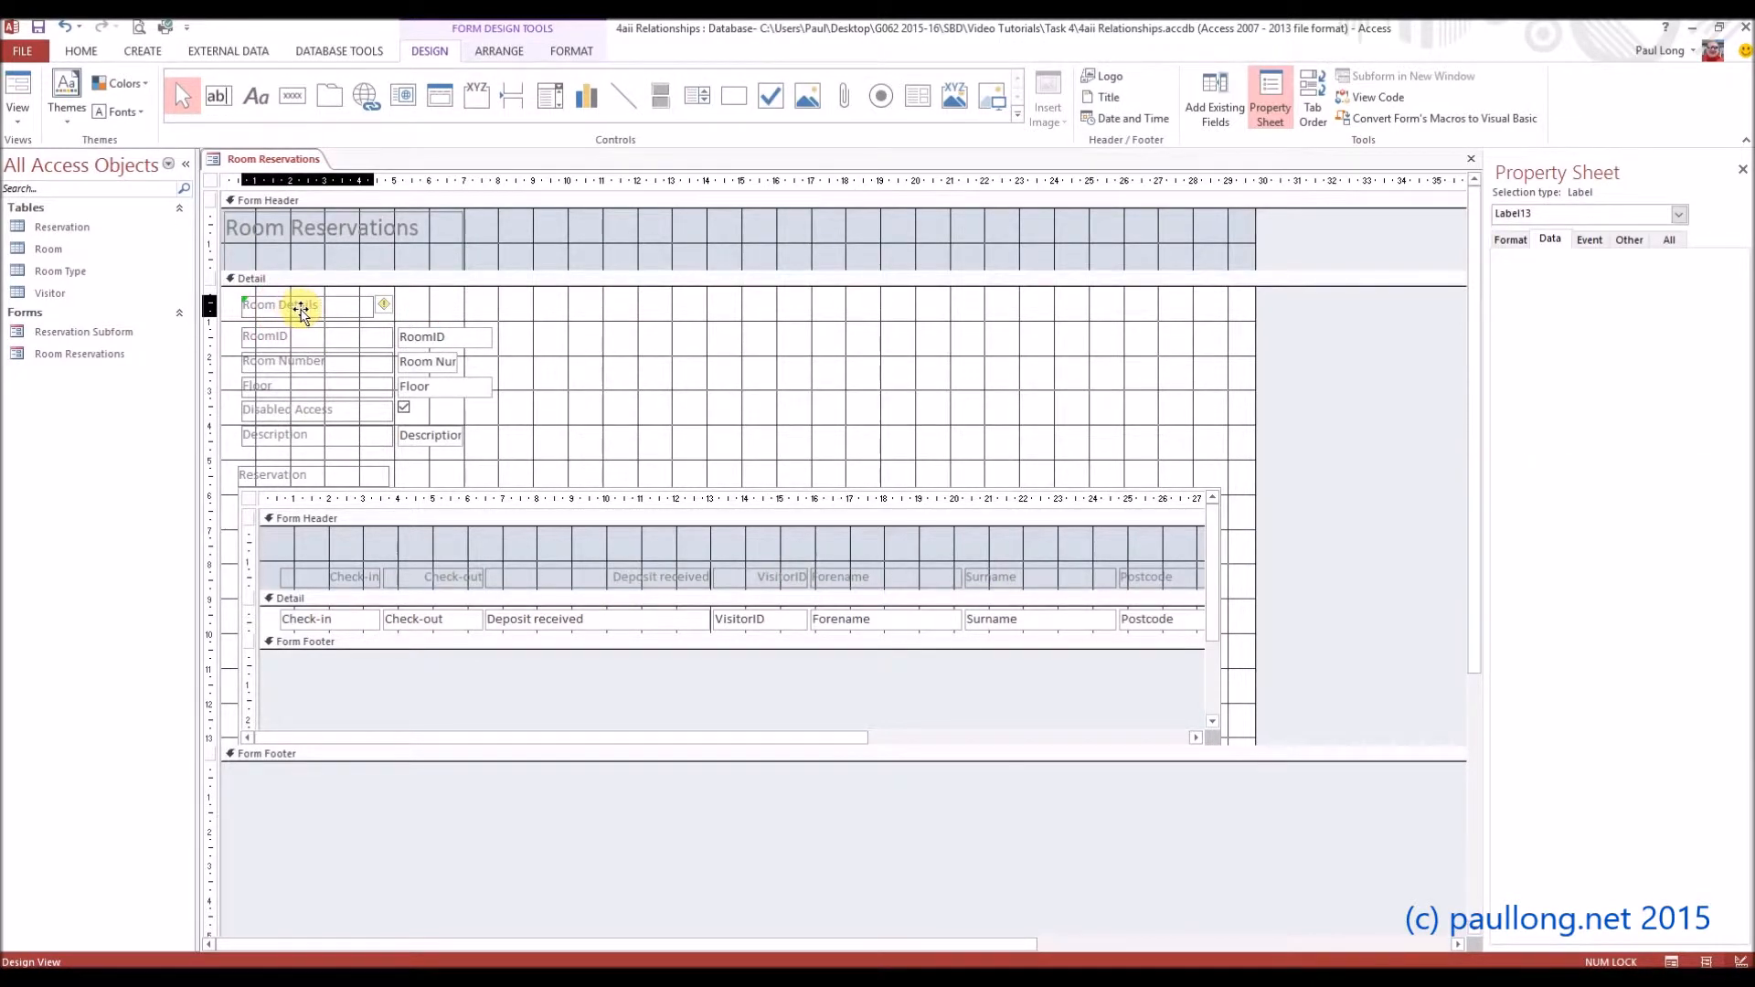
- Nudge the Reservation label and its subform so they line up with the room field labels
{"action": "left_click", "coordinate": [314, 475]}
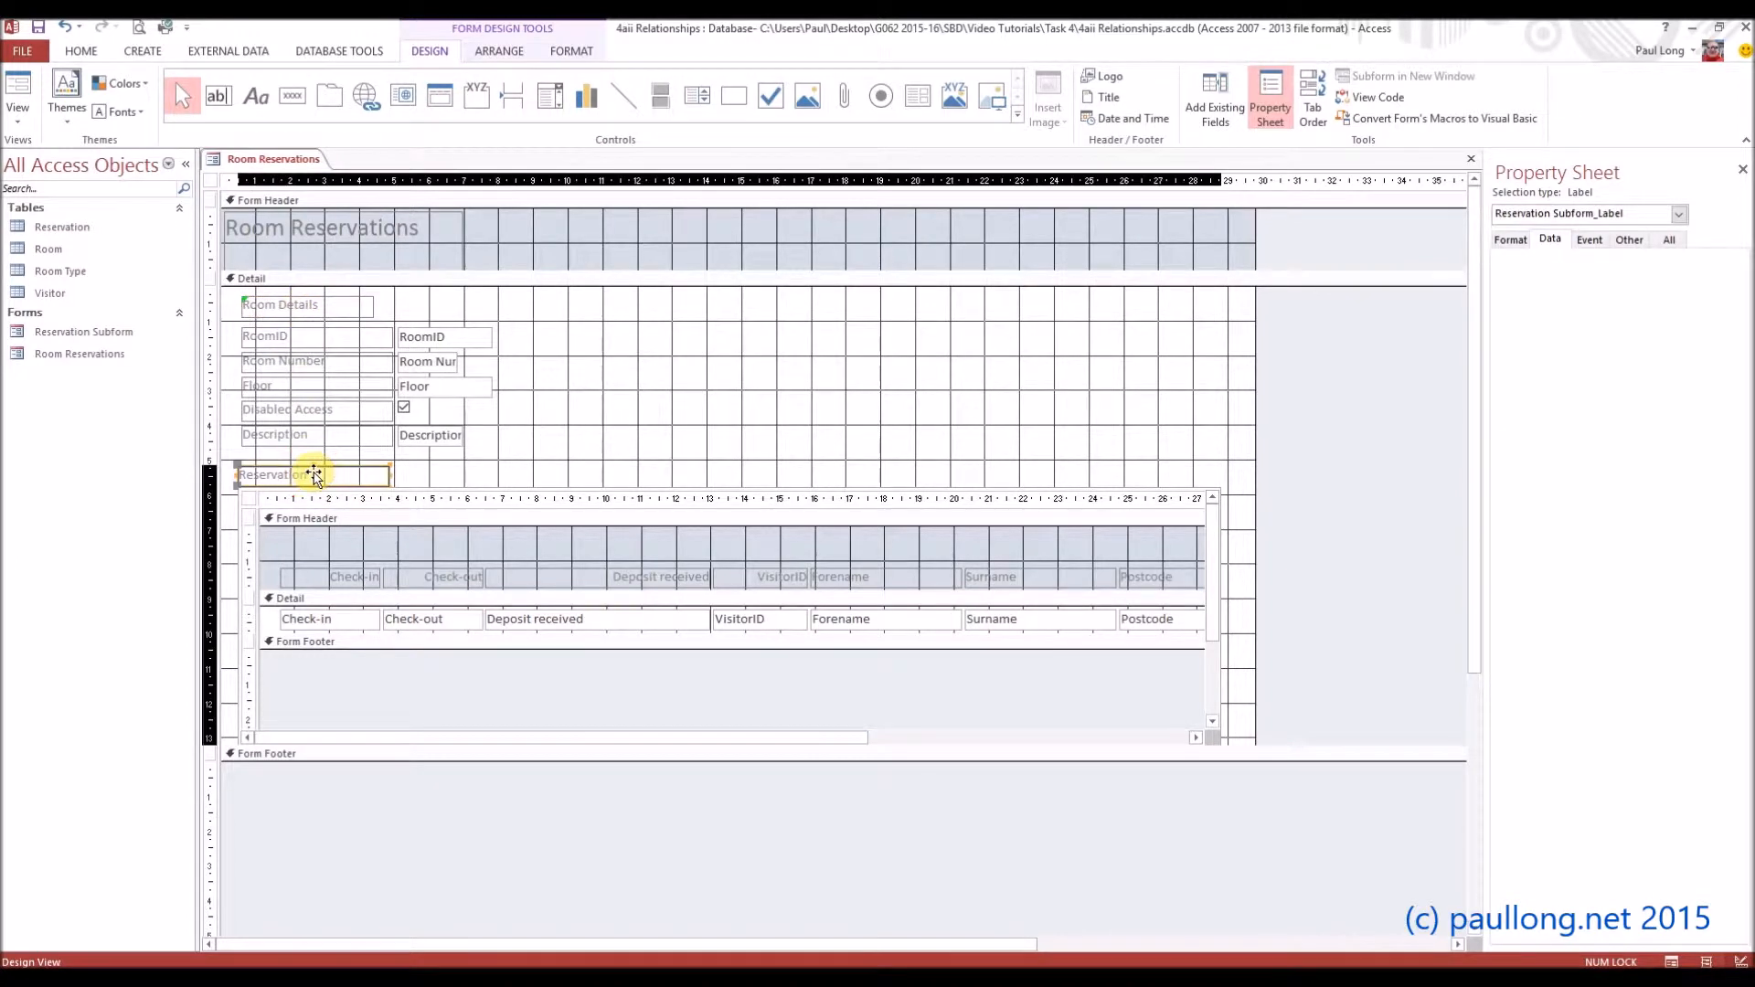
{"action": "left_click_drag", "start_coordinate": [314, 474], "coordinate": [318, 476]}
{"action": "left_click", "coordinate": [583, 439]}
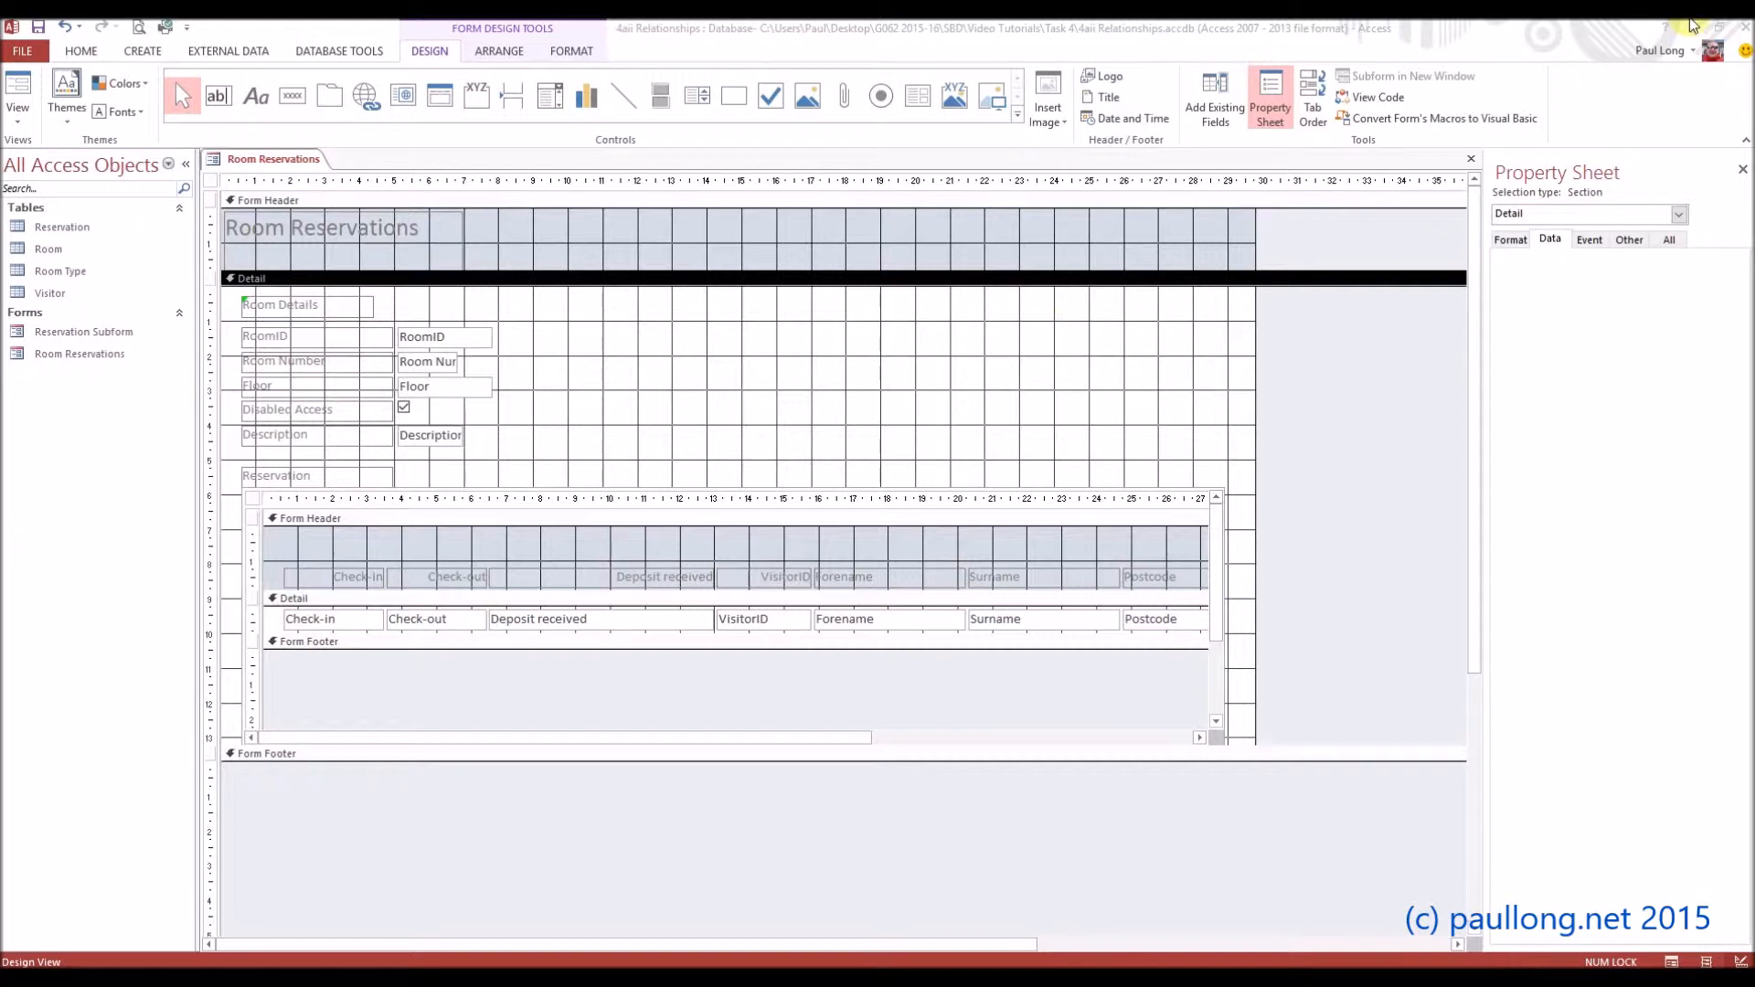
- Restore the database window to sit beside the brief and select the whole main form
{"action": "left_click", "coordinate": [1715, 33]}
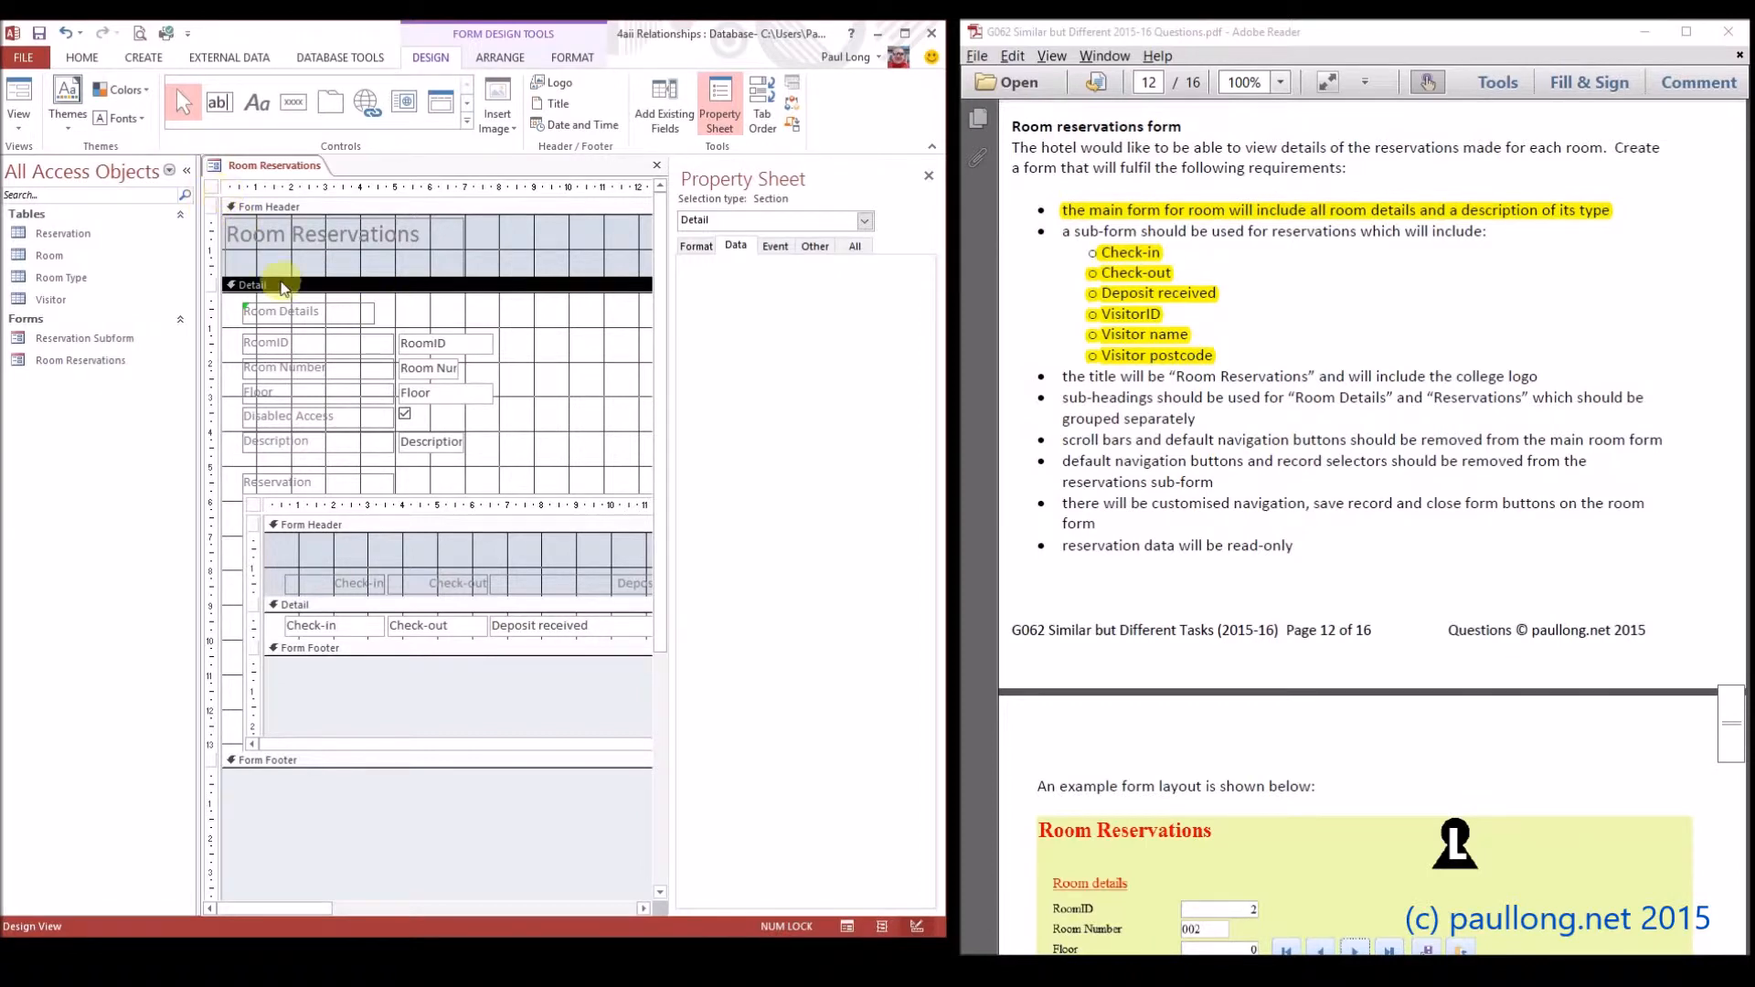
{"action": "left_click", "coordinate": [212, 189]}
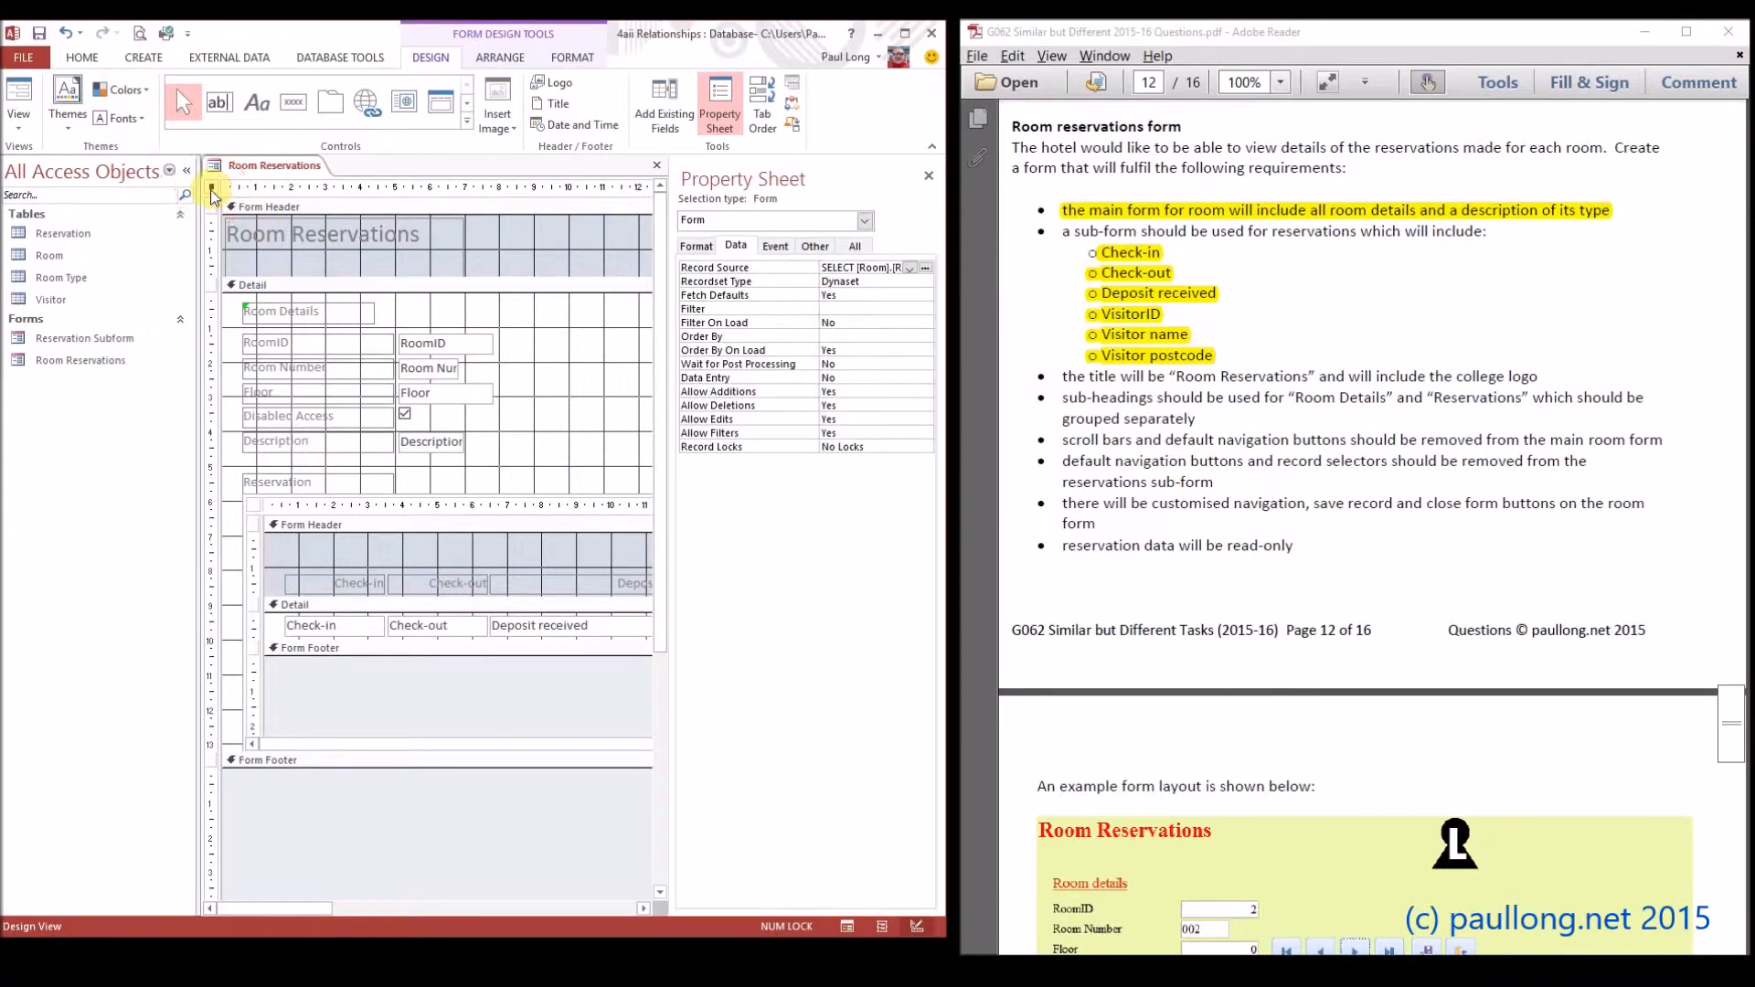
{"action": "left_click", "coordinate": [211, 189]}
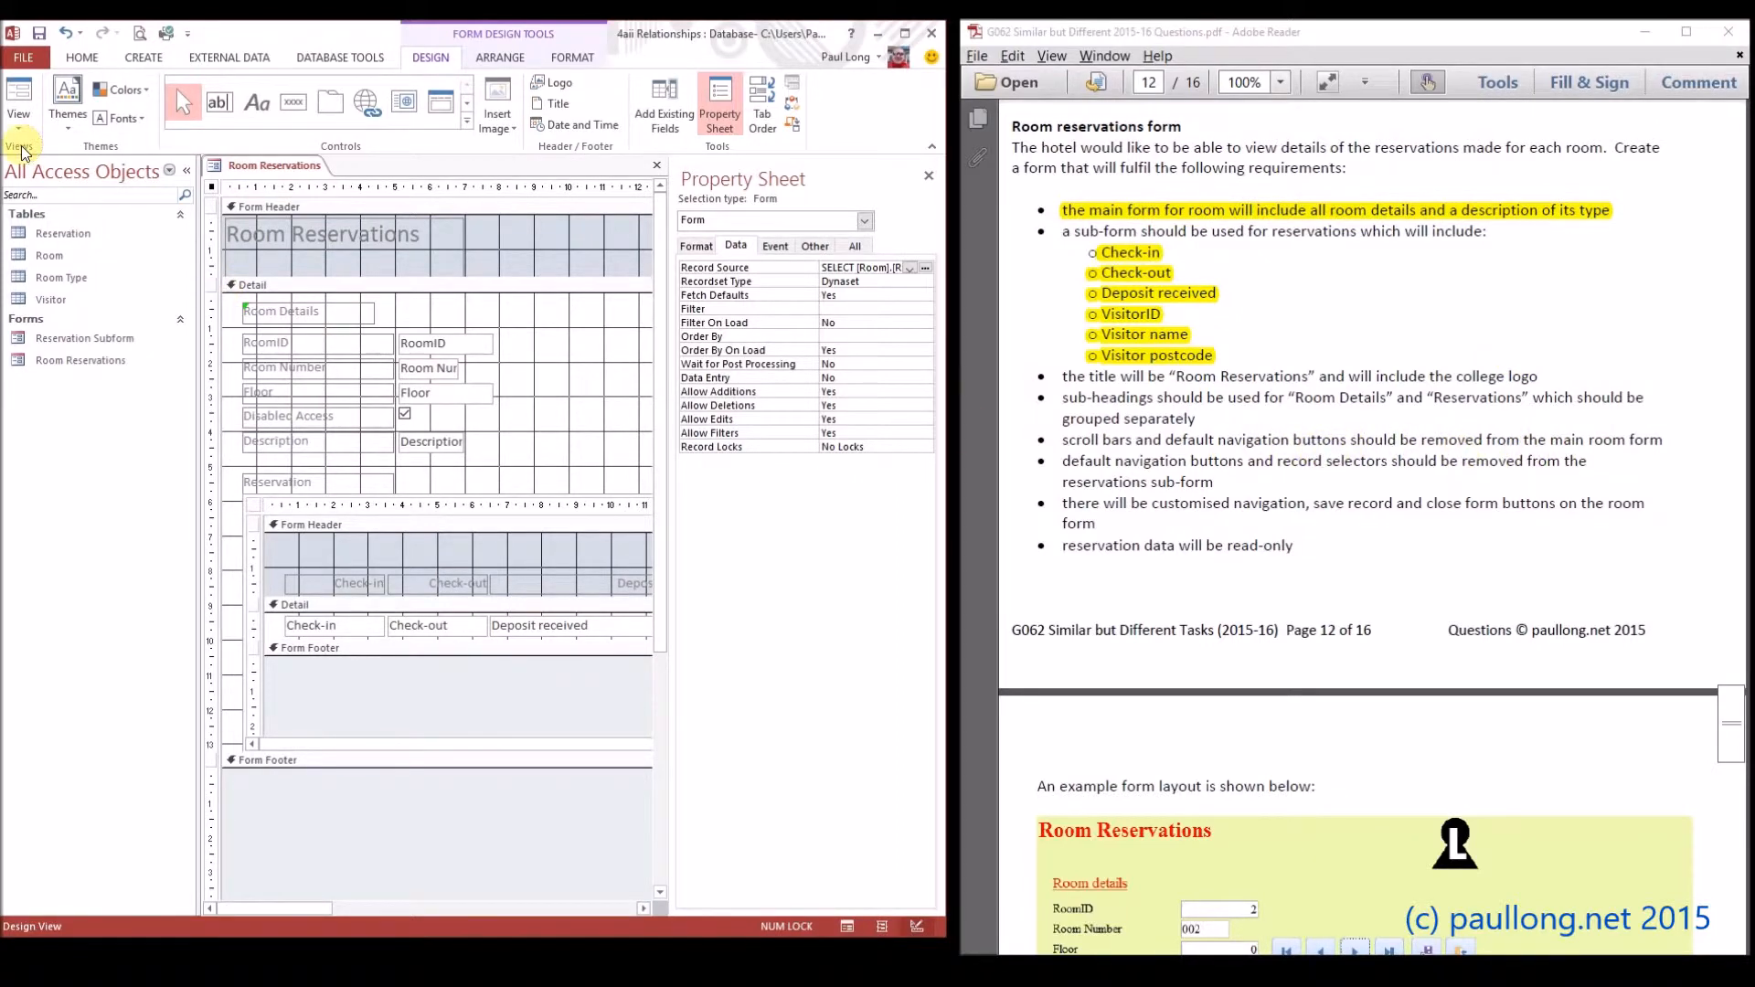
- Preview the form in Form View, check the main form's default navigation buttons and return to Design View
{"action": "left_click", "coordinate": [19, 94]}
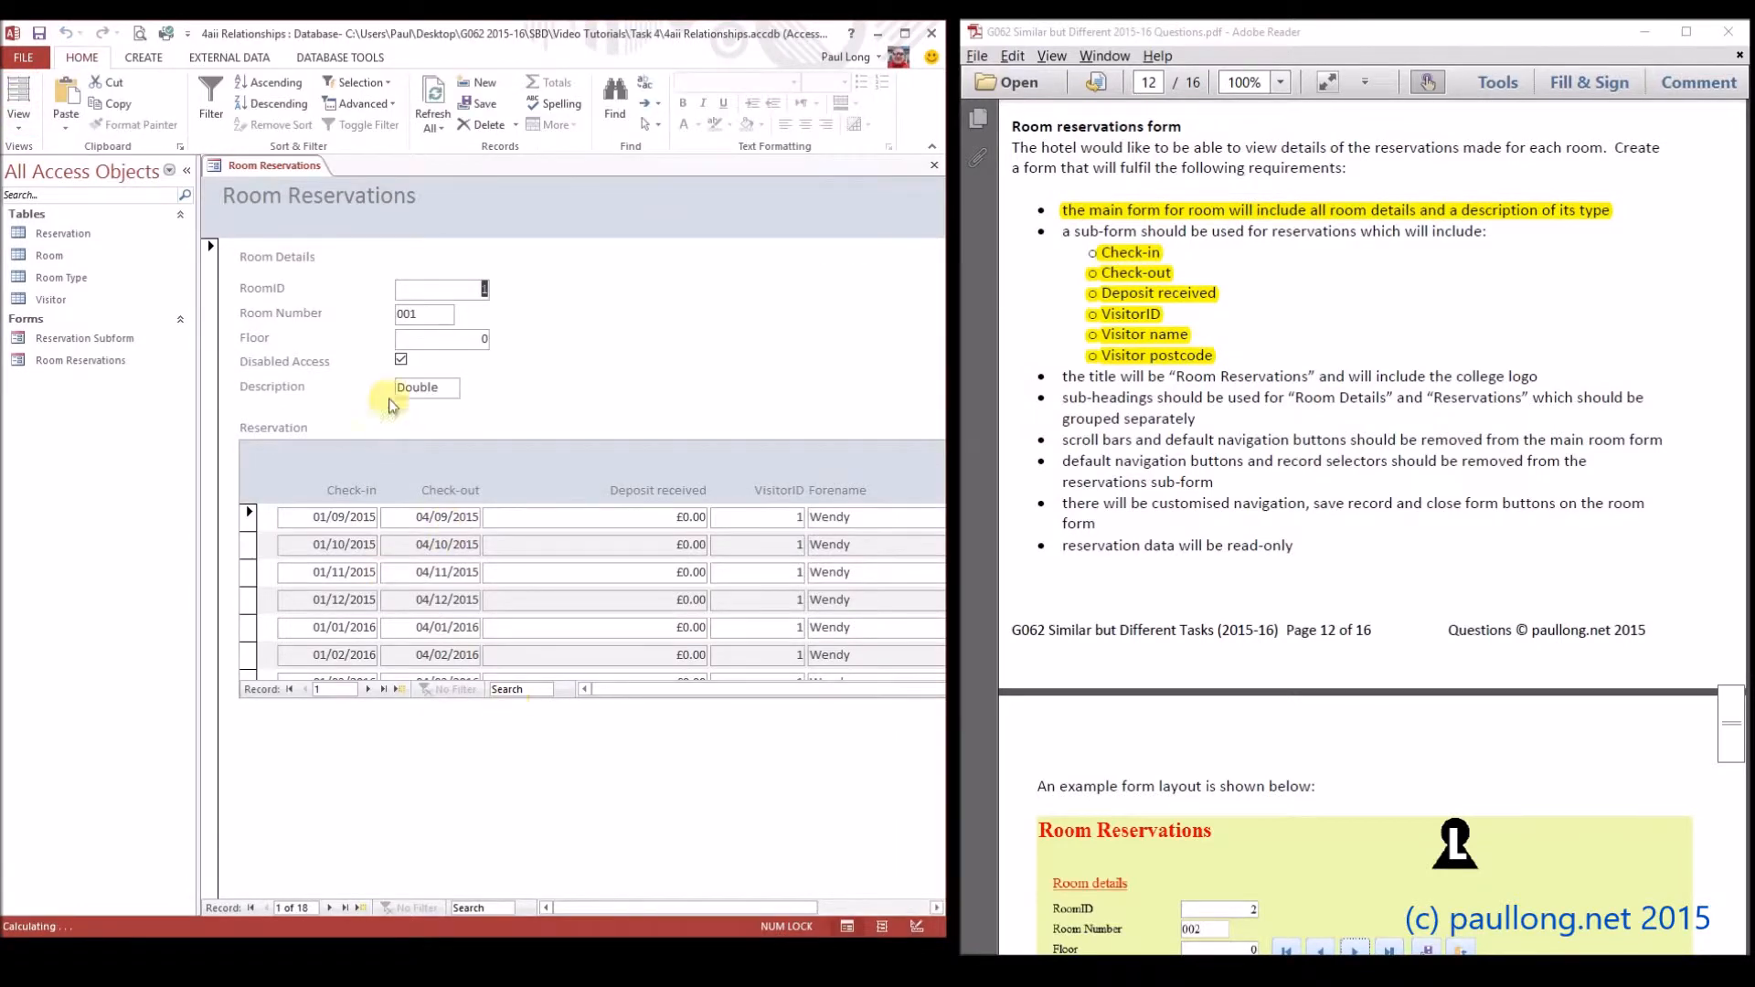
{"action": "left_click", "coordinate": [329, 908]}
{"action": "left_click", "coordinate": [267, 909]}
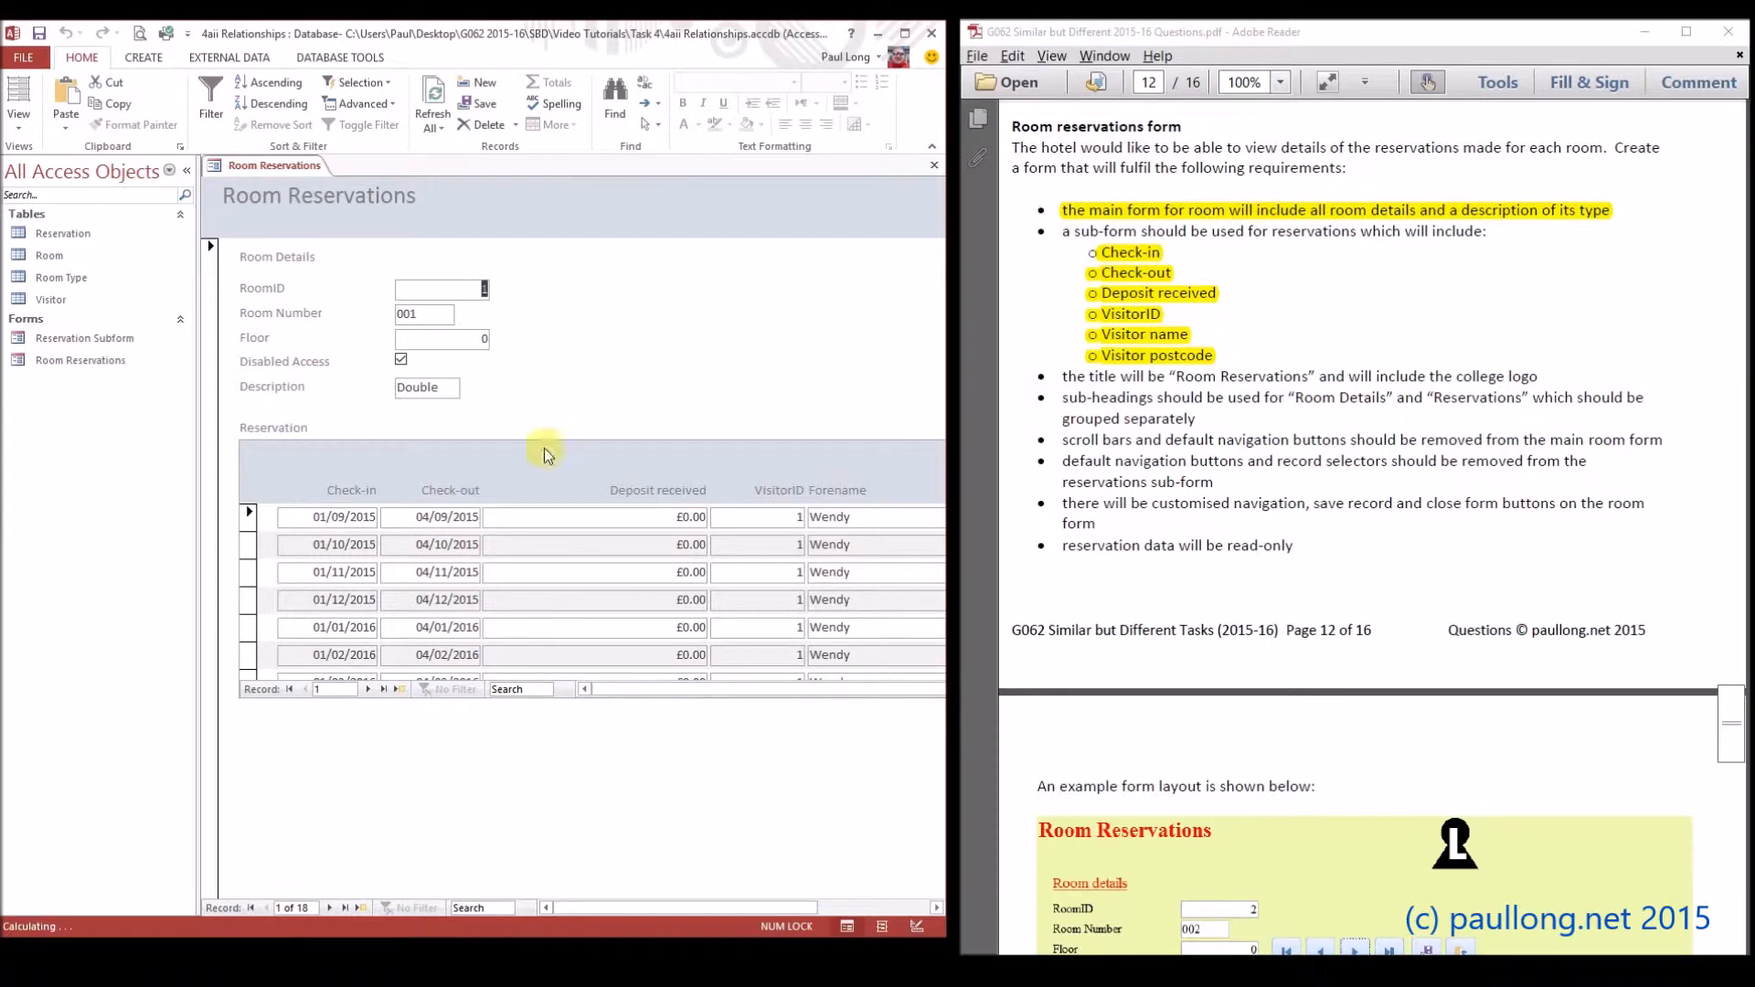
{"action": "left_click", "coordinate": [18, 121]}
{"action": "left_click", "coordinate": [68, 235]}
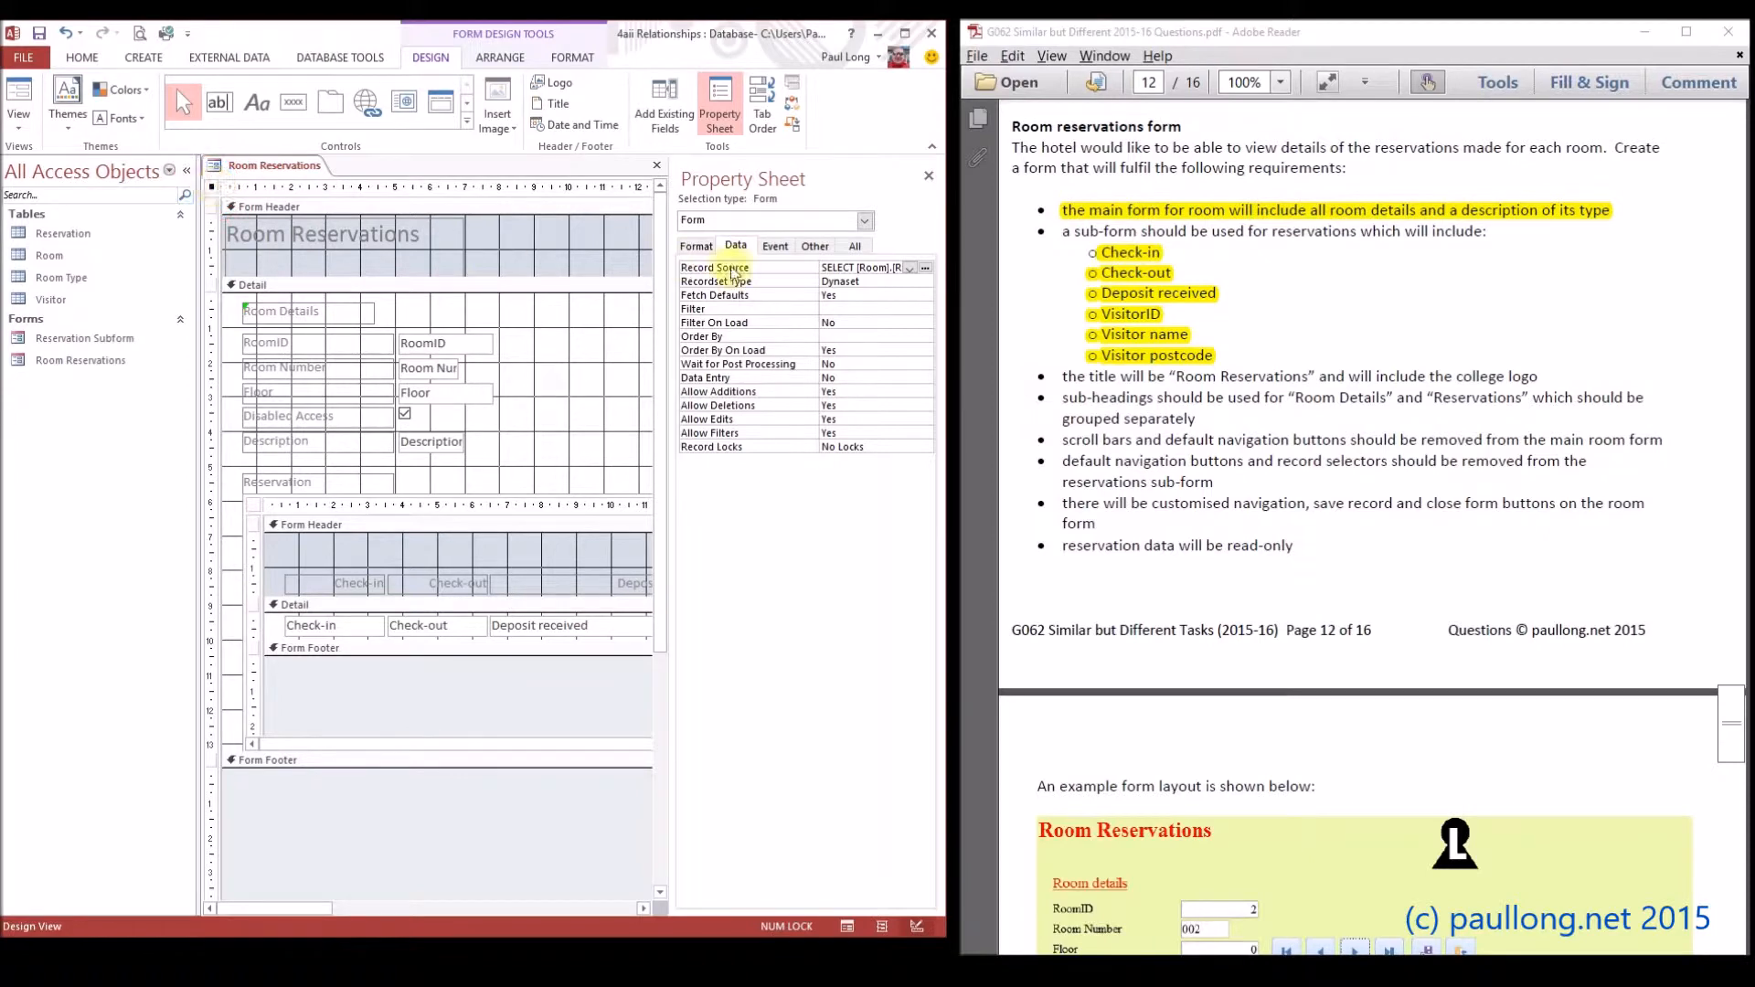
- Set the main form's Navigation Buttons to No and Scroll Bars to Neither, and check the form in Form View
{"action": "left_click", "coordinate": [696, 245]}
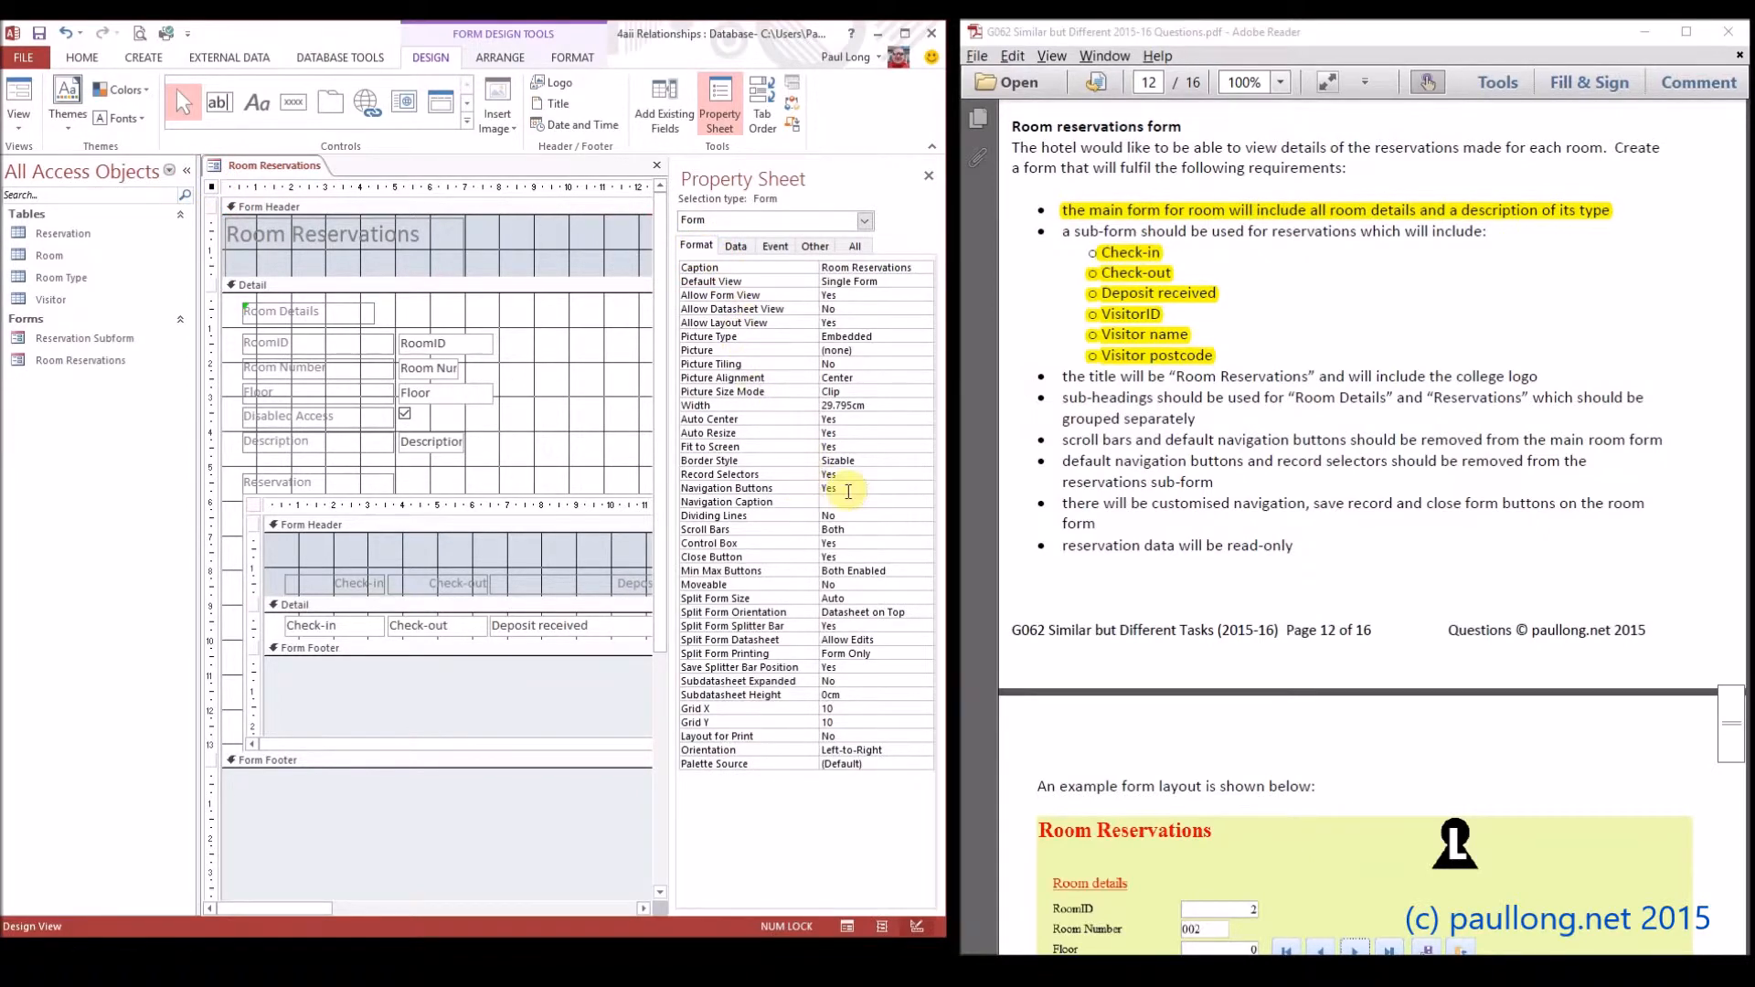
{"action": "left_click", "coordinate": [925, 488]}
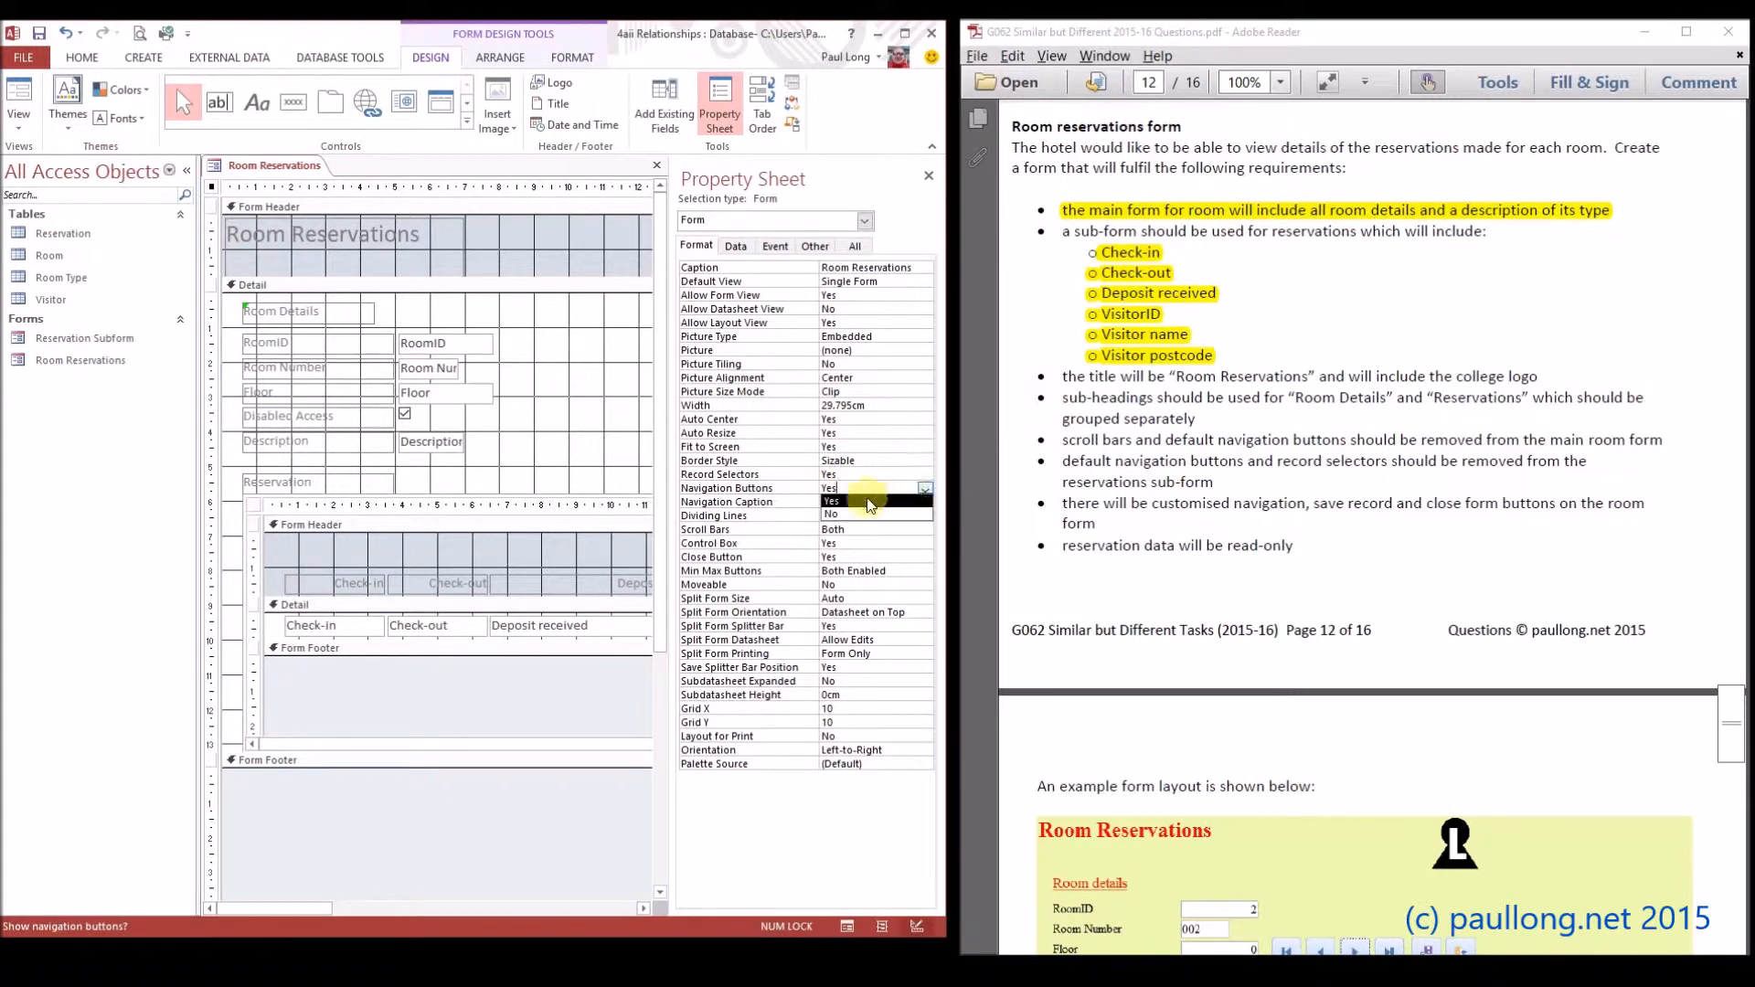
{"action": "left_click", "coordinate": [849, 514]}
{"action": "left_click", "coordinate": [864, 531]}
{"action": "left_click", "coordinate": [925, 533]}
{"action": "left_click", "coordinate": [888, 543]}
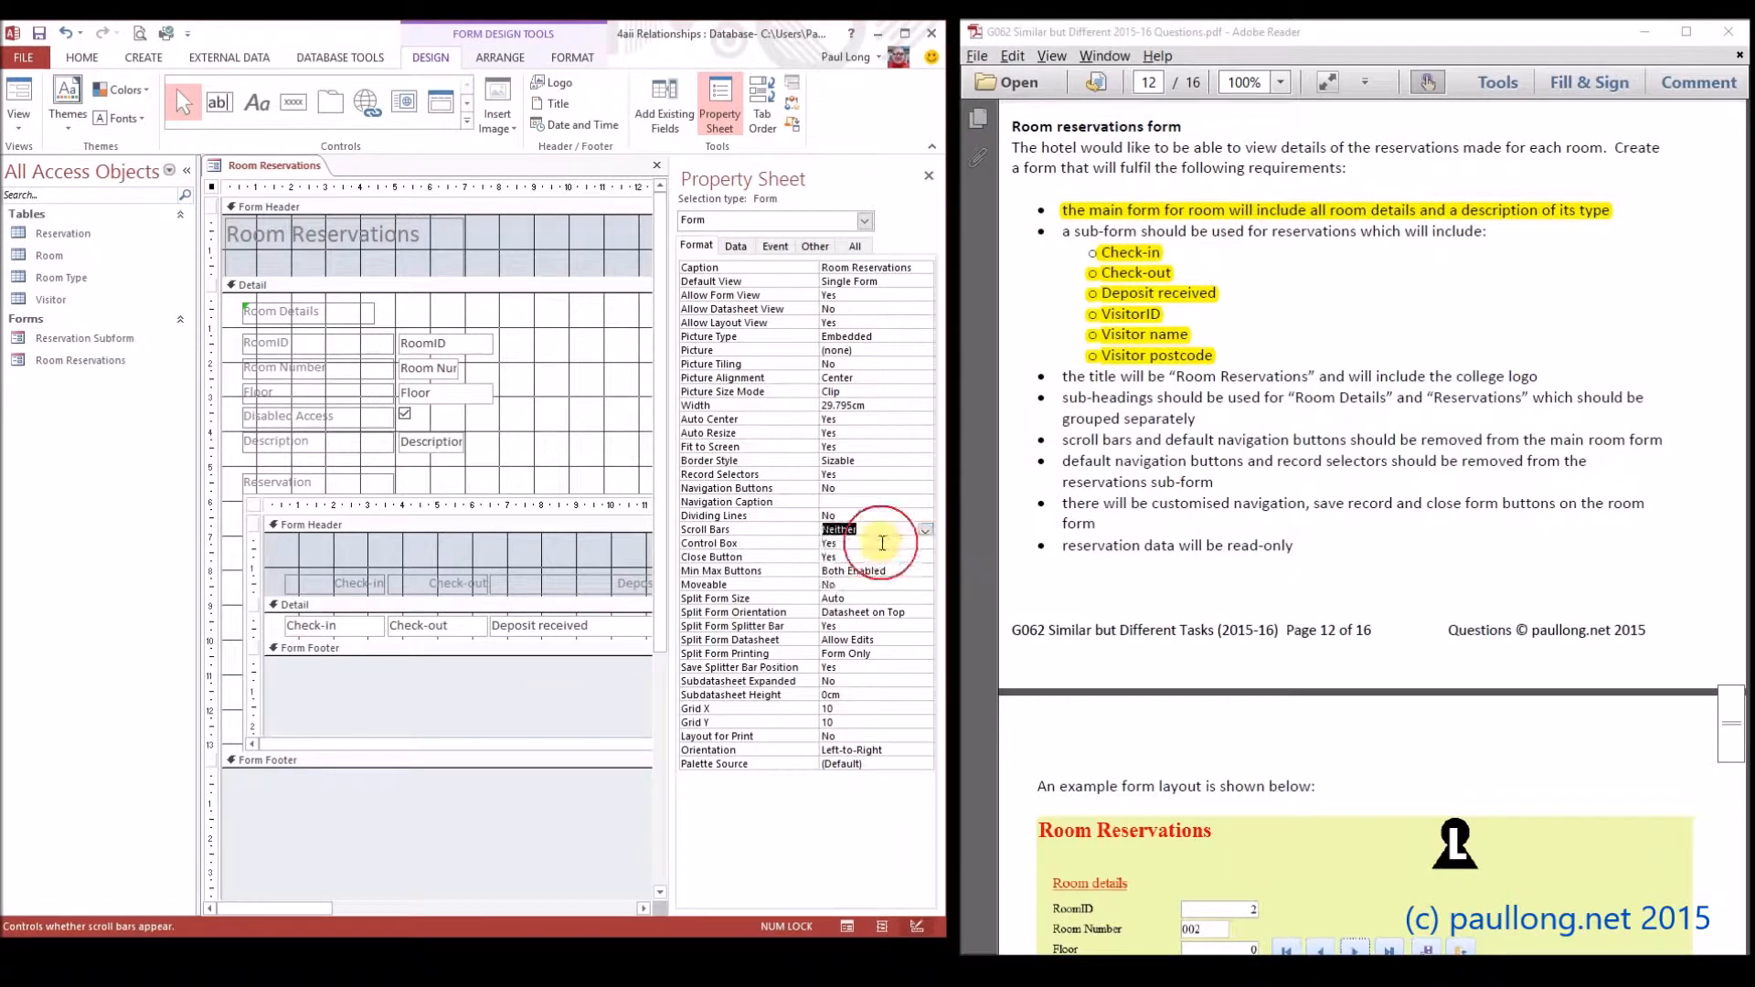
{"action": "left_click", "coordinate": [23, 91]}
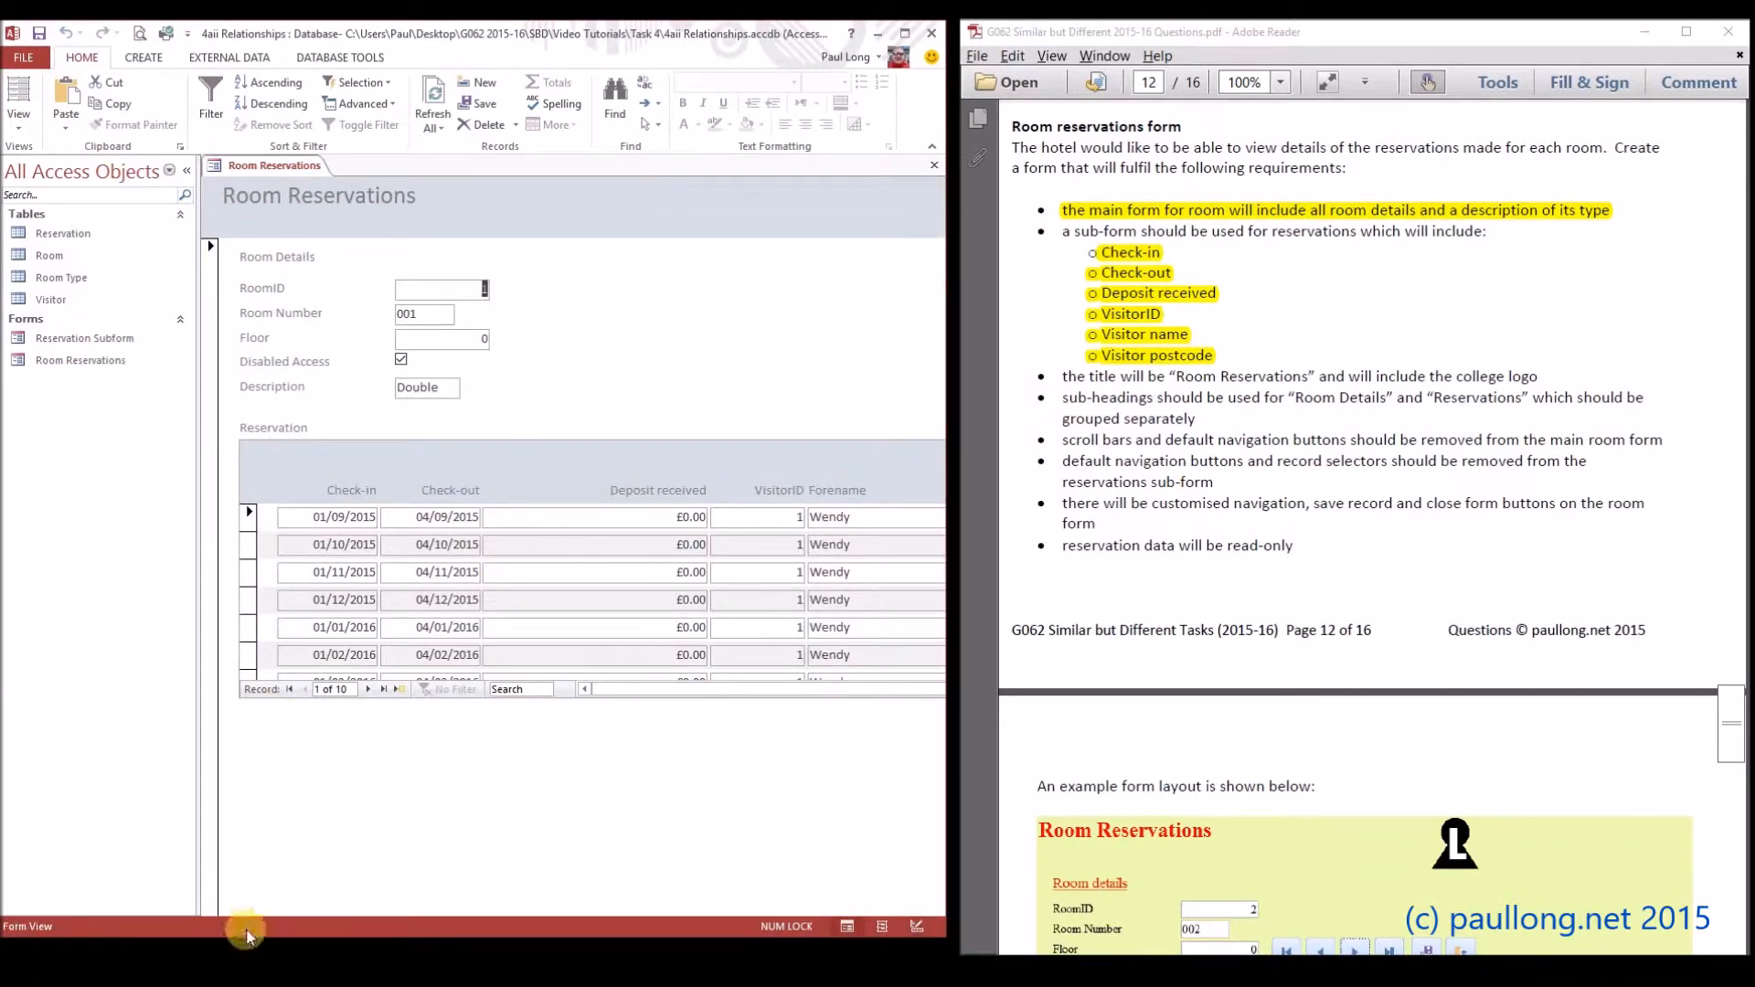
{"action": "left_click", "coordinate": [19, 128]}
{"action": "left_click", "coordinate": [50, 236]}
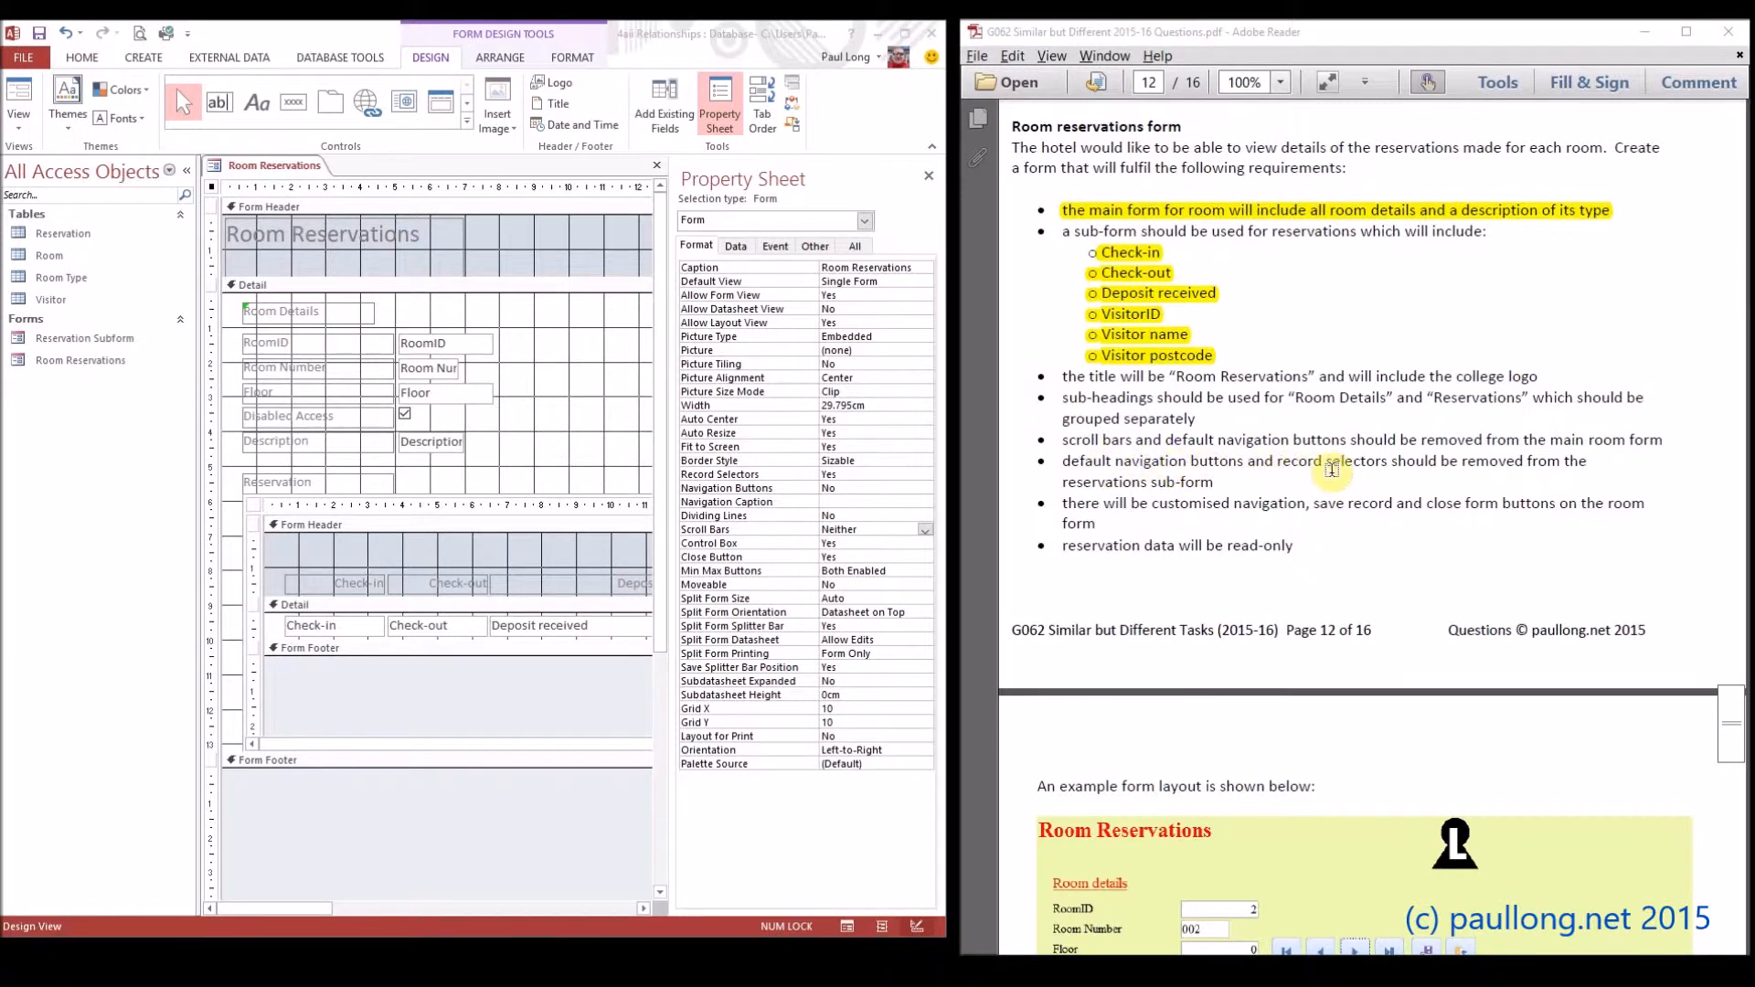
- Try the subform's record selectors on several reservations in Form View and return to Design View
{"action": "left_click", "coordinate": [18, 93]}
{"action": "left_click", "coordinate": [247, 545]}
{"action": "left_click", "coordinate": [248, 572]}
{"action": "left_click", "coordinate": [252, 600]}
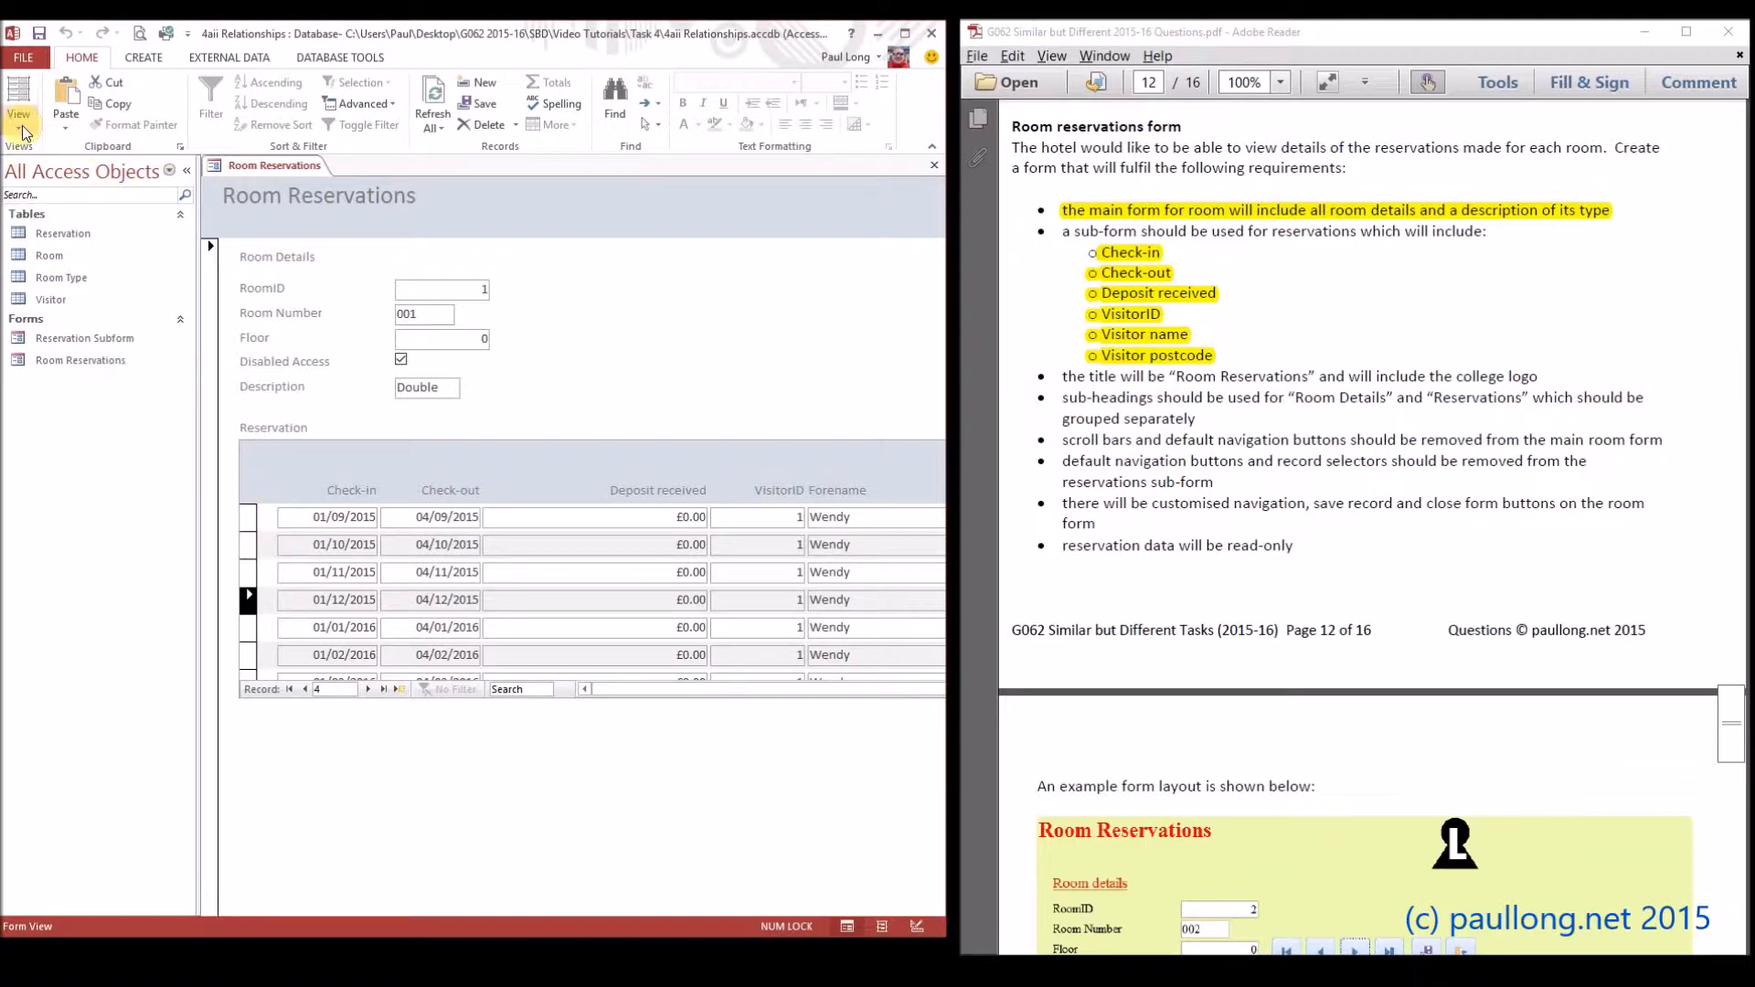
{"action": "left_click", "coordinate": [22, 130]}
{"action": "left_click", "coordinate": [64, 240]}
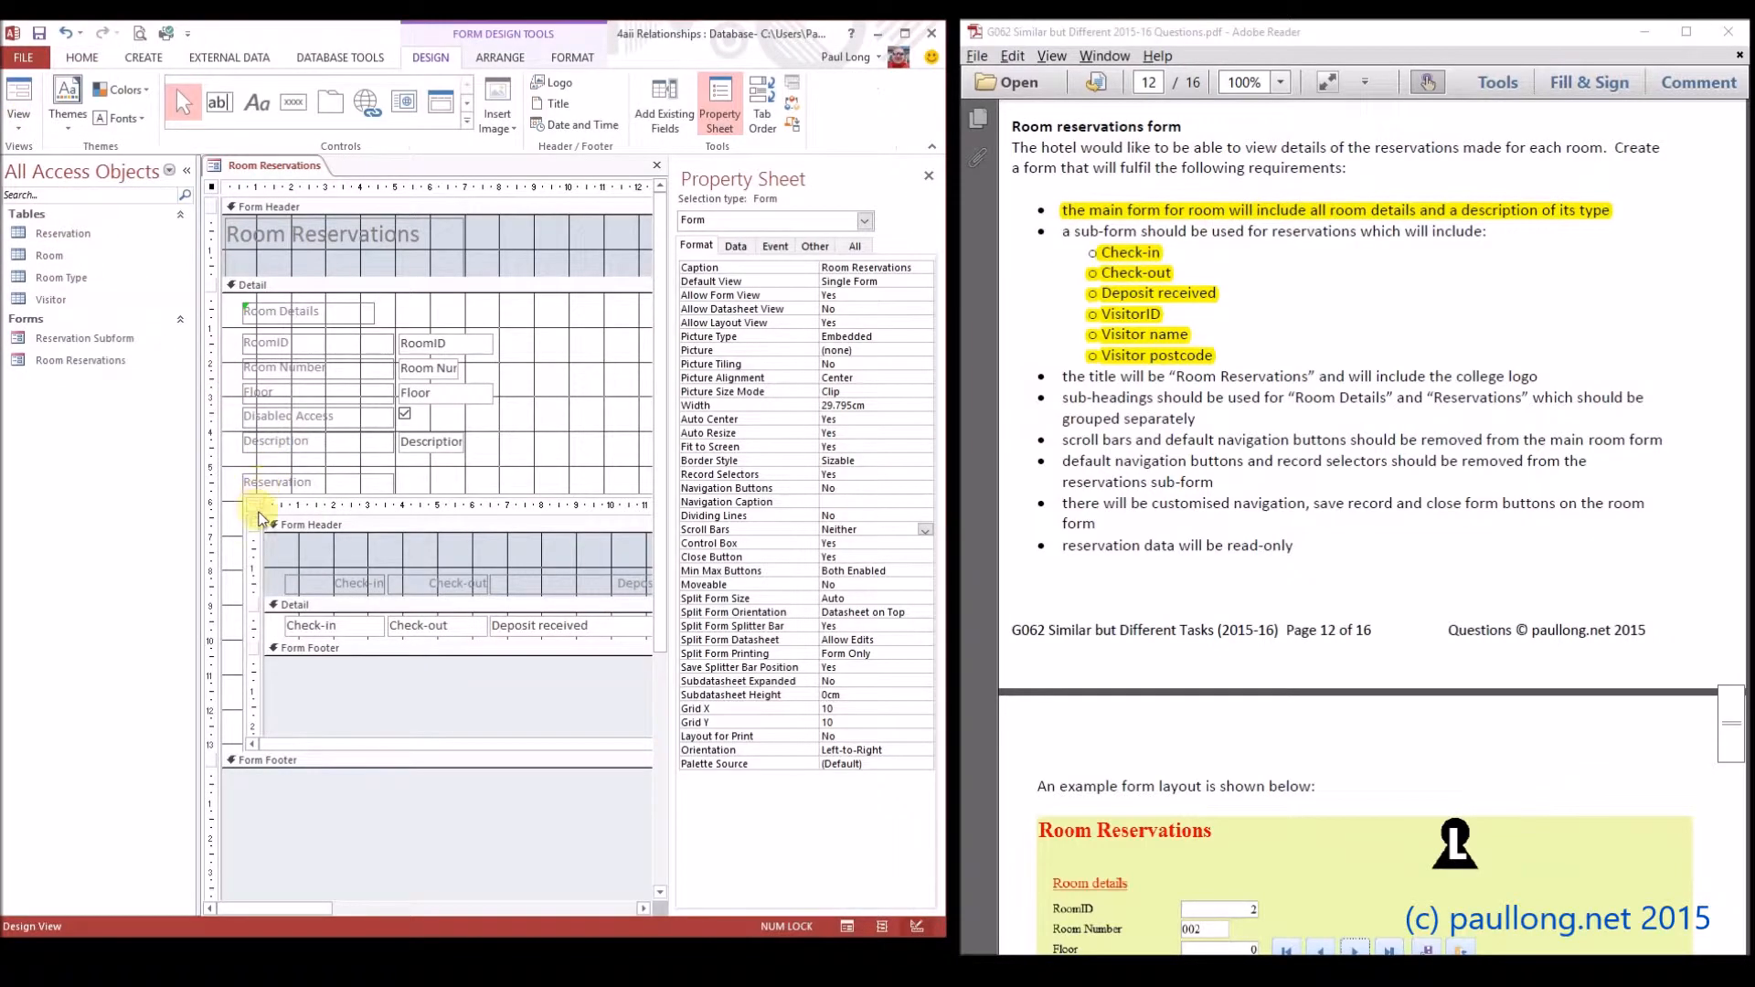
- Set the reservations subform's Record Selectors and Navigation Buttons to No, and check the form in Form View against the brief
{"action": "left_click", "coordinate": [254, 518]}
{"action": "left_click", "coordinate": [255, 508]}
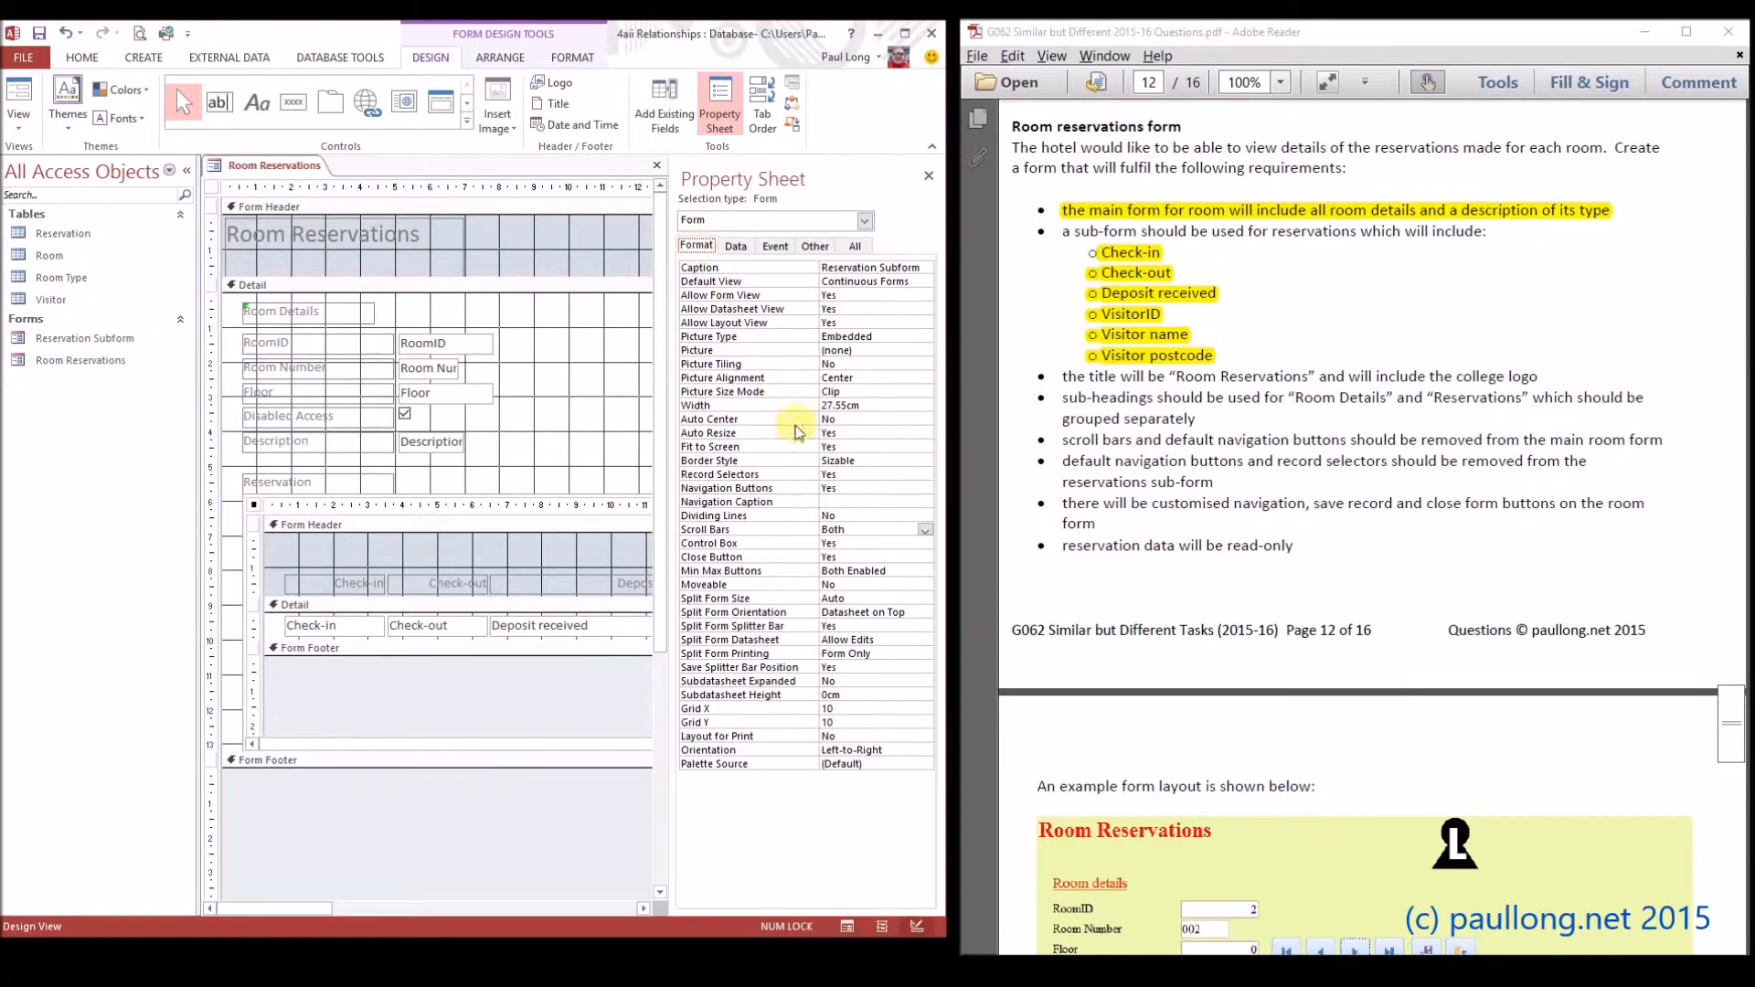
{"action": "left_click", "coordinate": [909, 476]}
{"action": "left_click", "coordinate": [925, 476]}
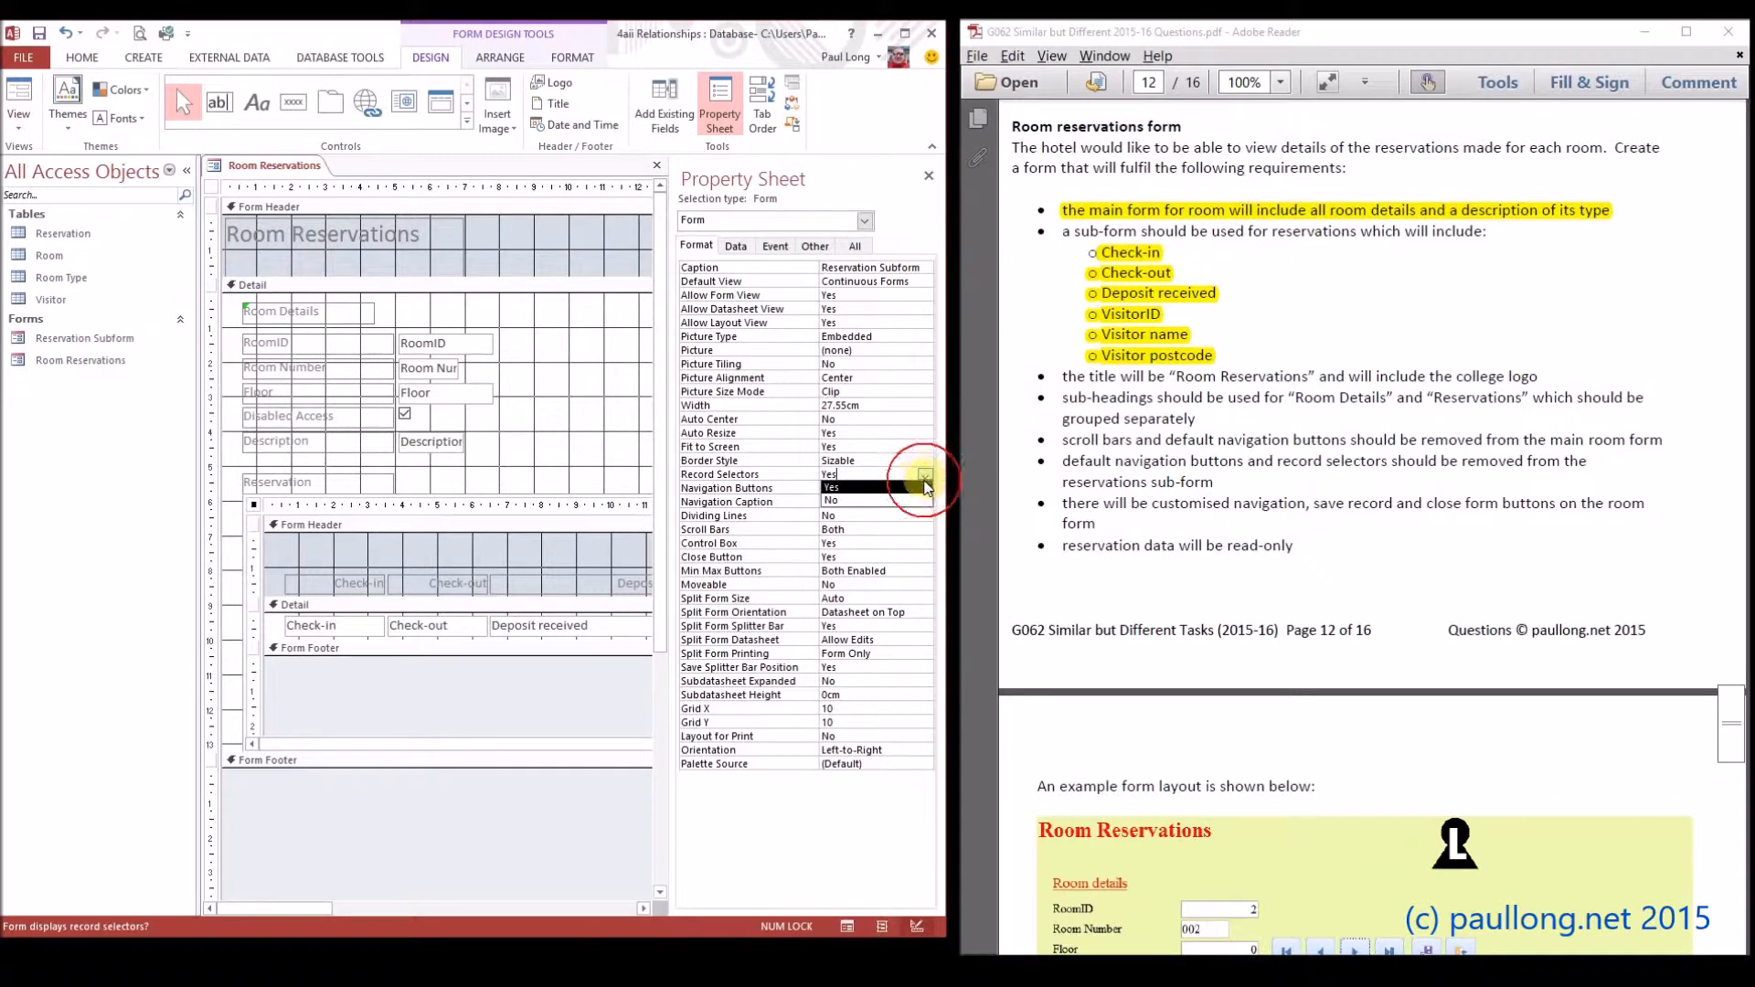
{"action": "left_click", "coordinate": [914, 501]}
{"action": "left_click", "coordinate": [925, 489]}
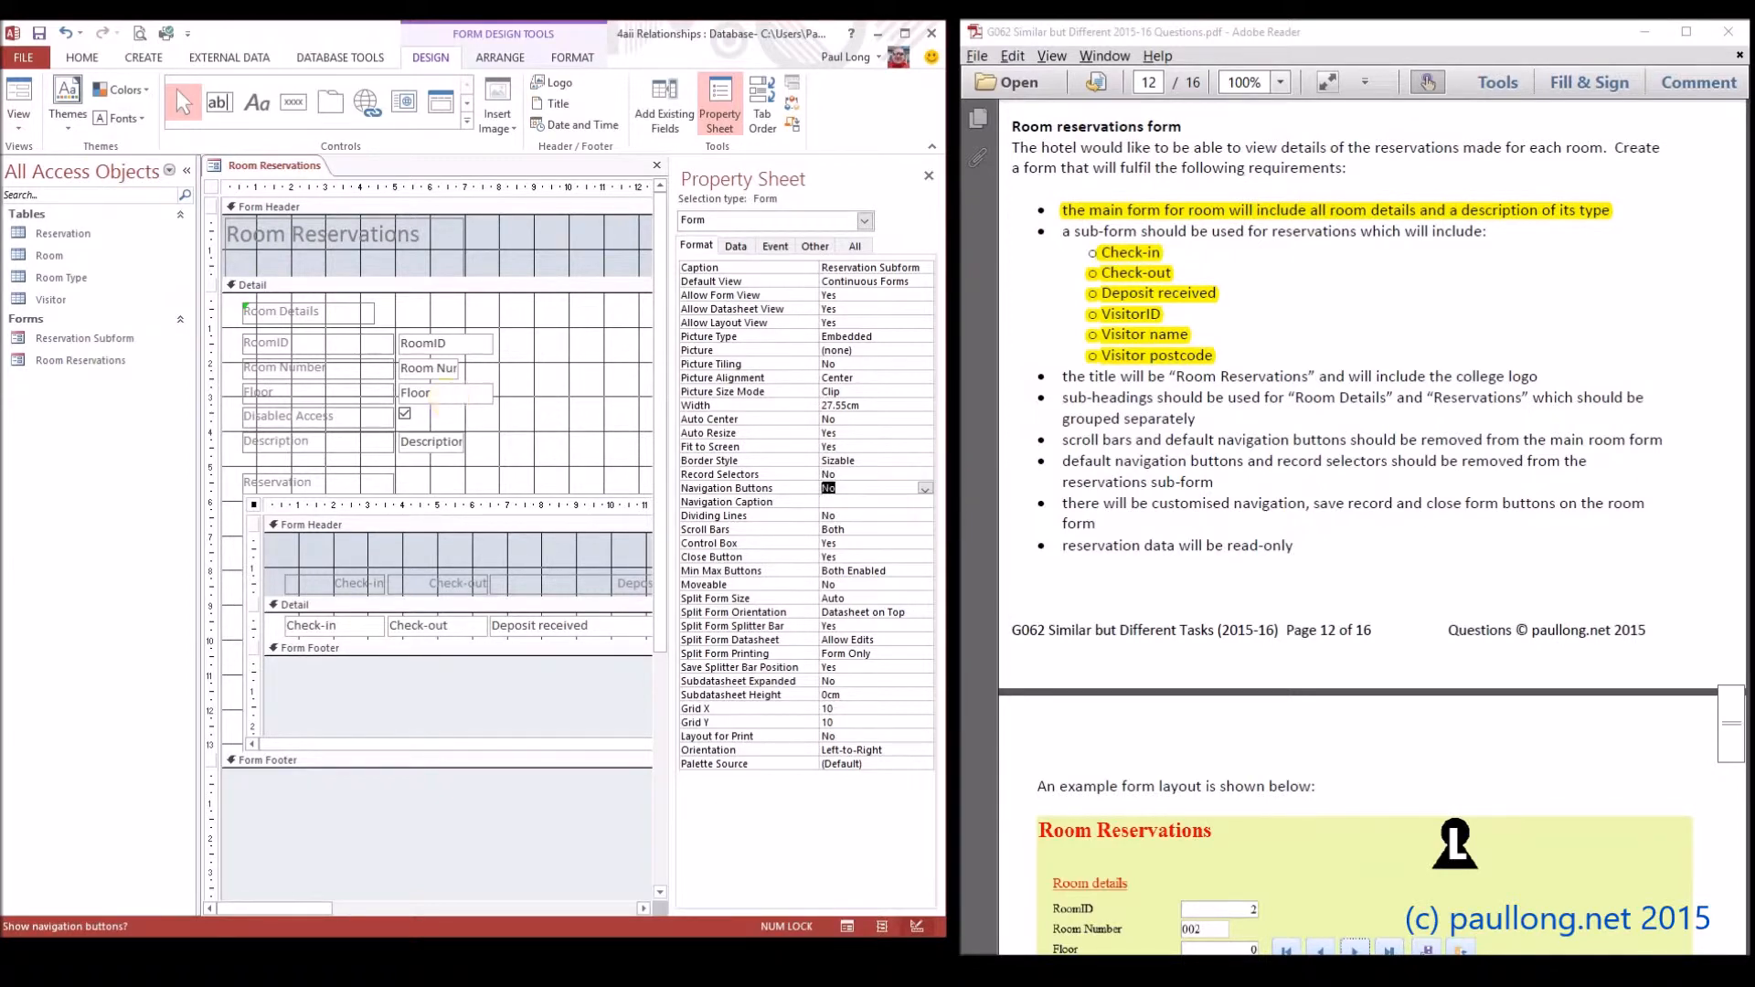
{"action": "left_click", "coordinate": [18, 92]}
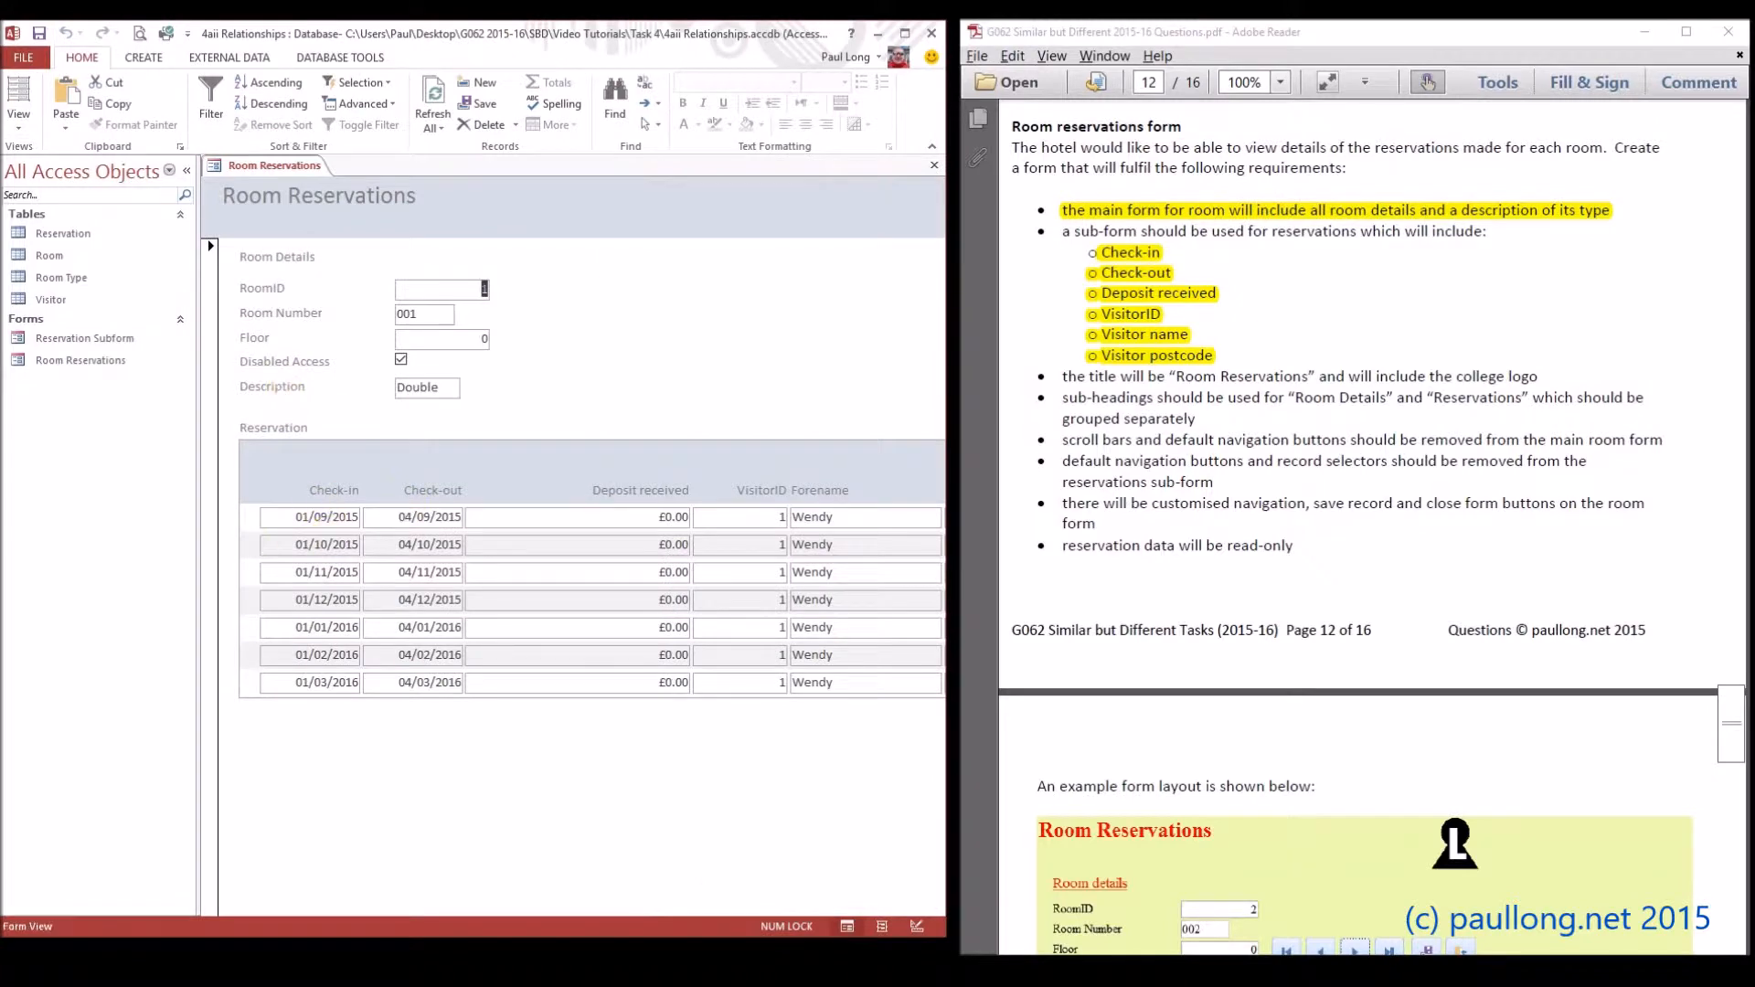
{"action": "left_click", "coordinate": [1484, 833]}
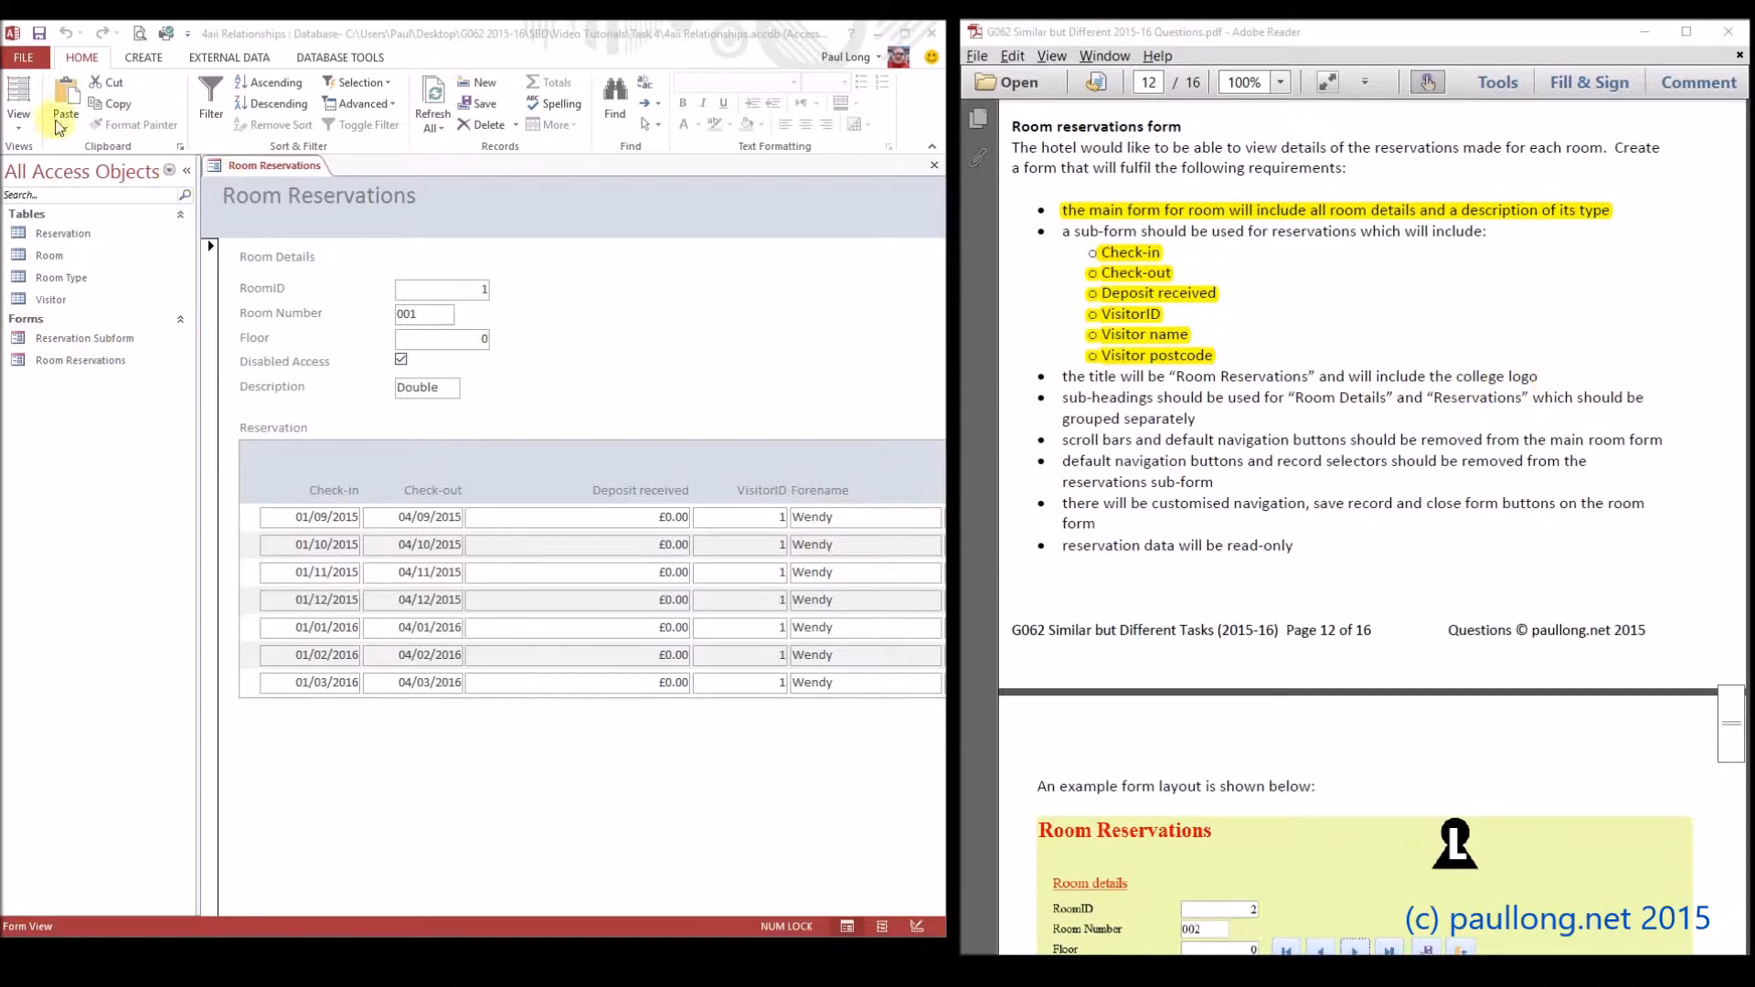
{"action": "left_click", "coordinate": [19, 126]}
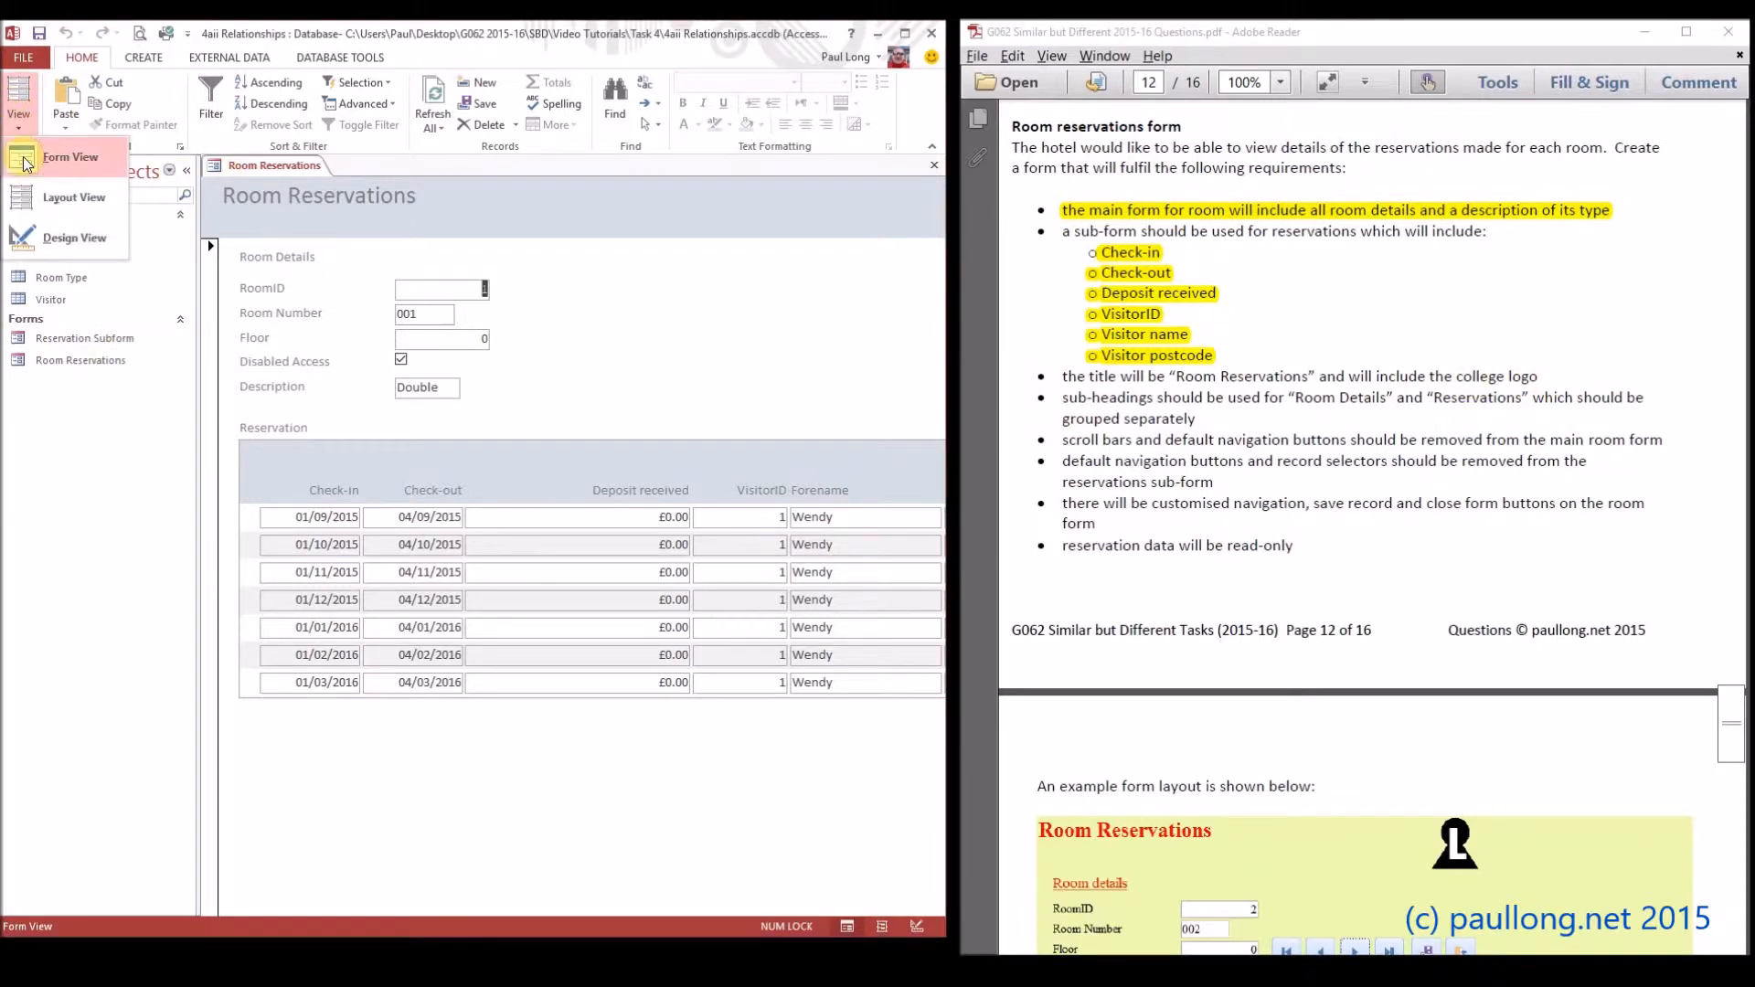
{"action": "left_click", "coordinate": [64, 238]}
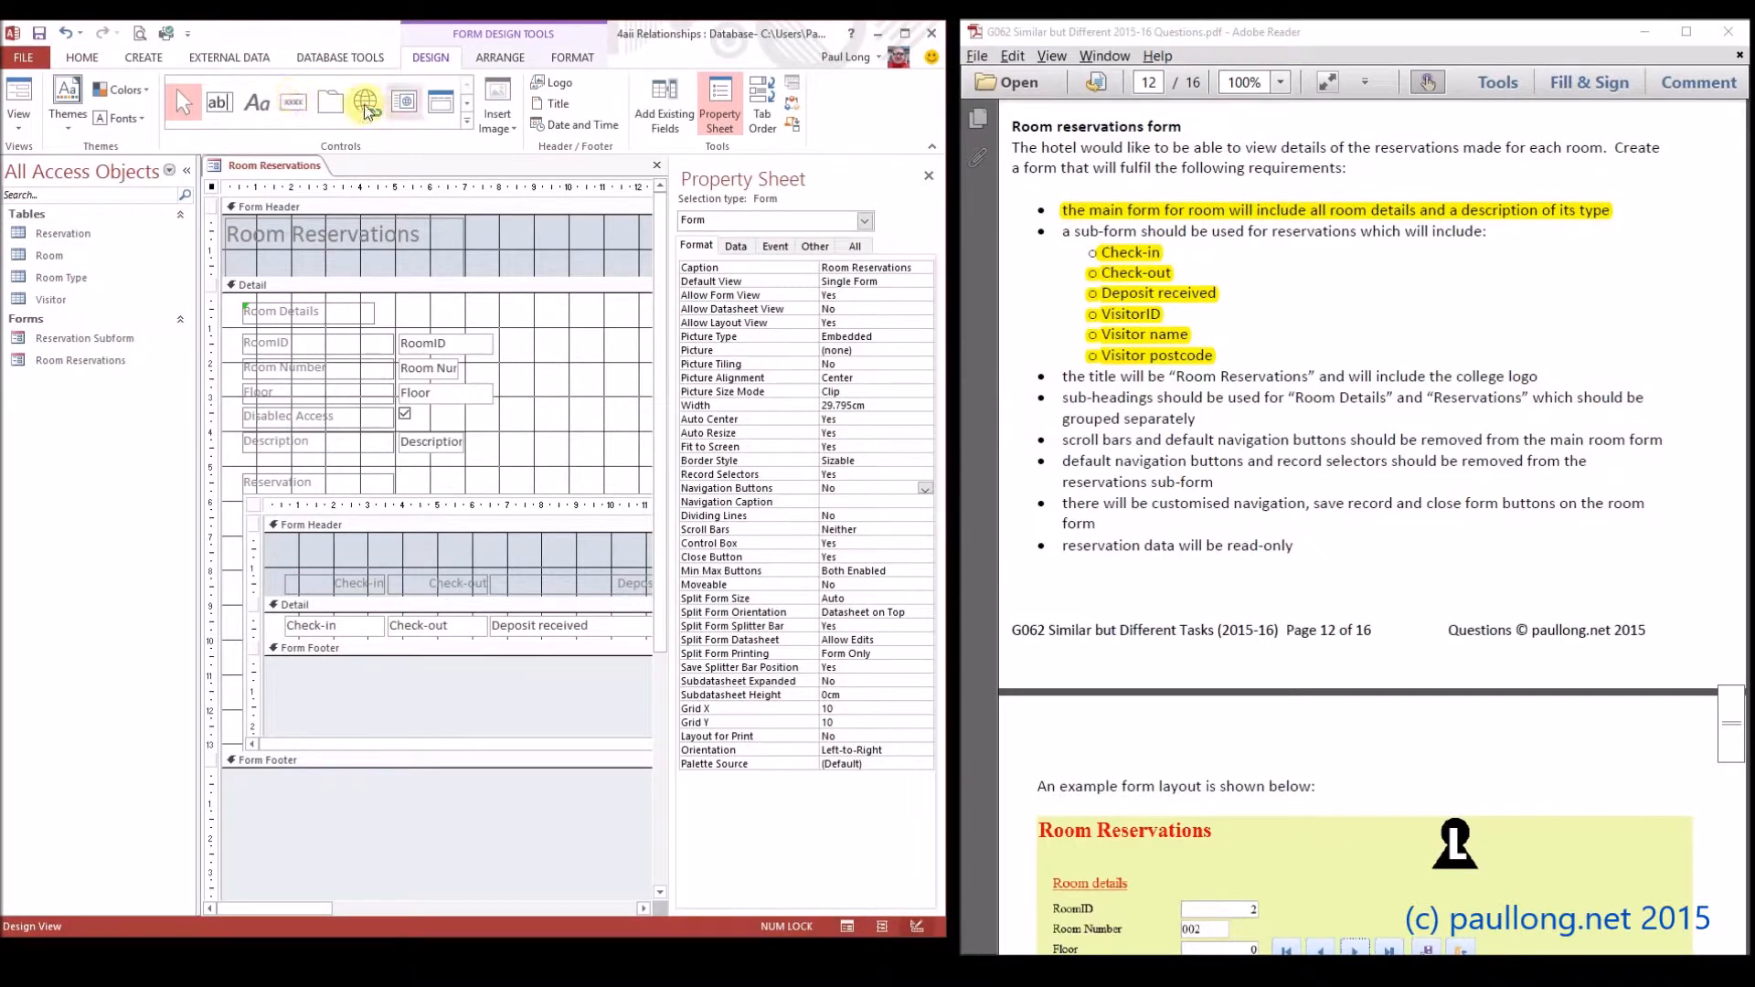
{"action": "left_click", "coordinate": [494, 128]}
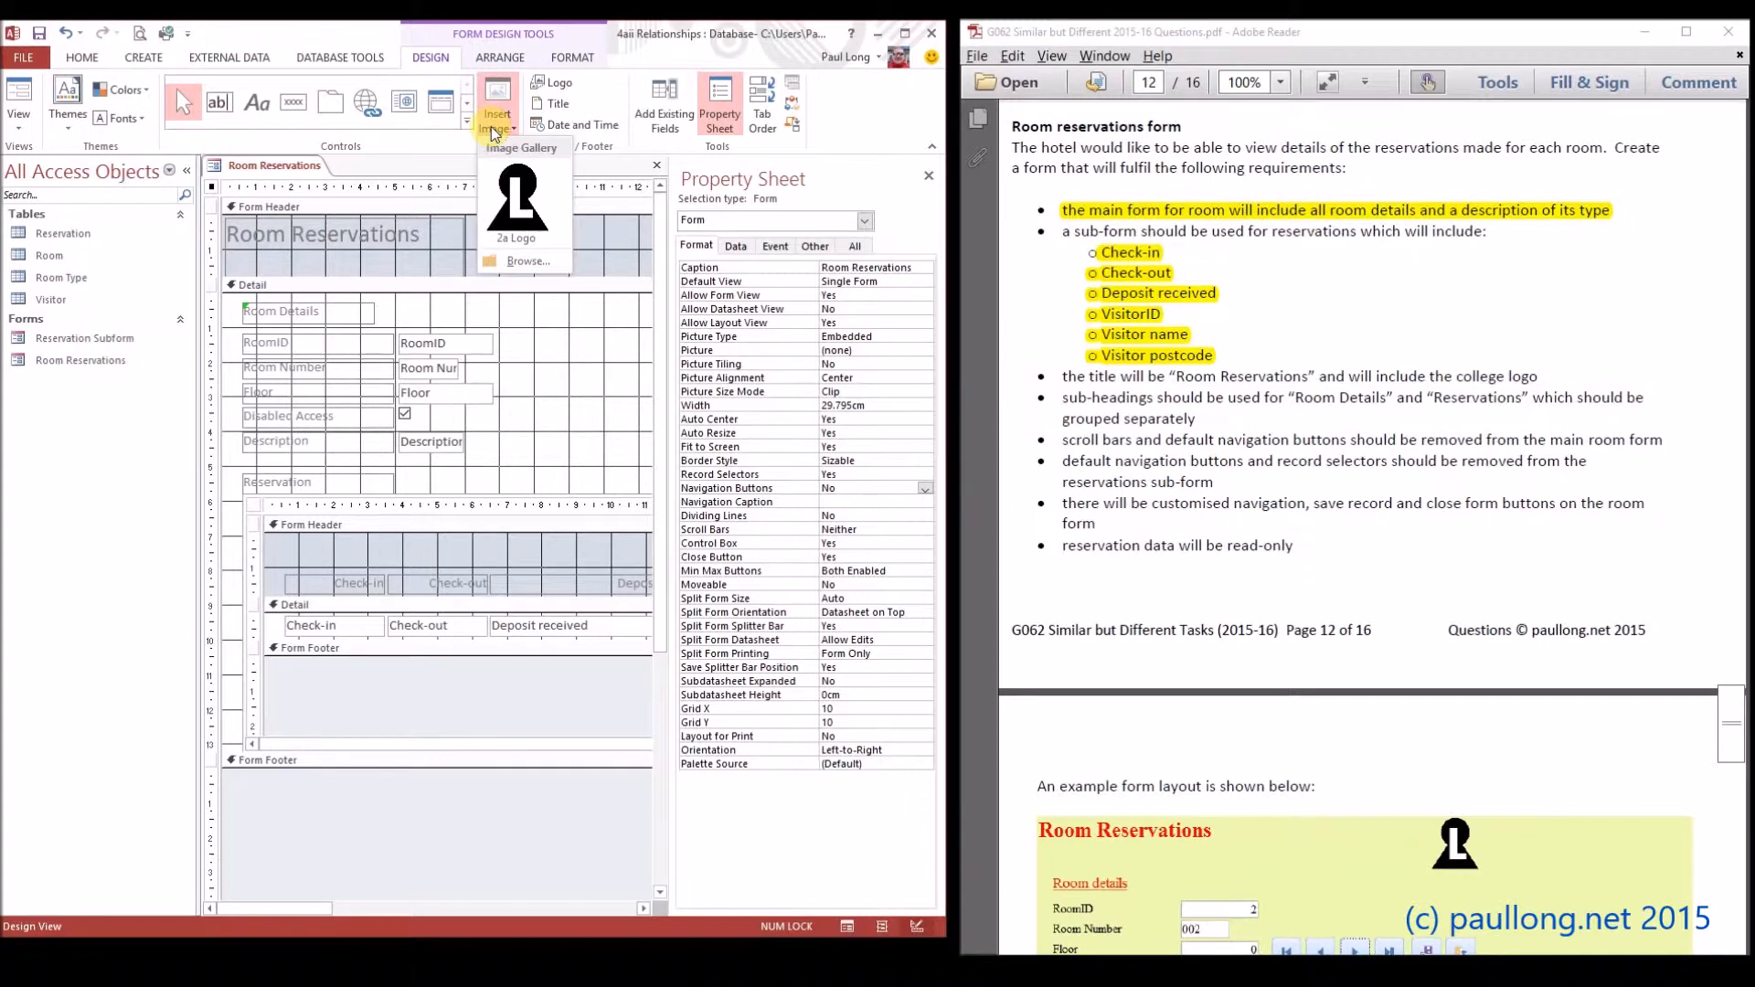
{"action": "left_click", "coordinate": [522, 262]}
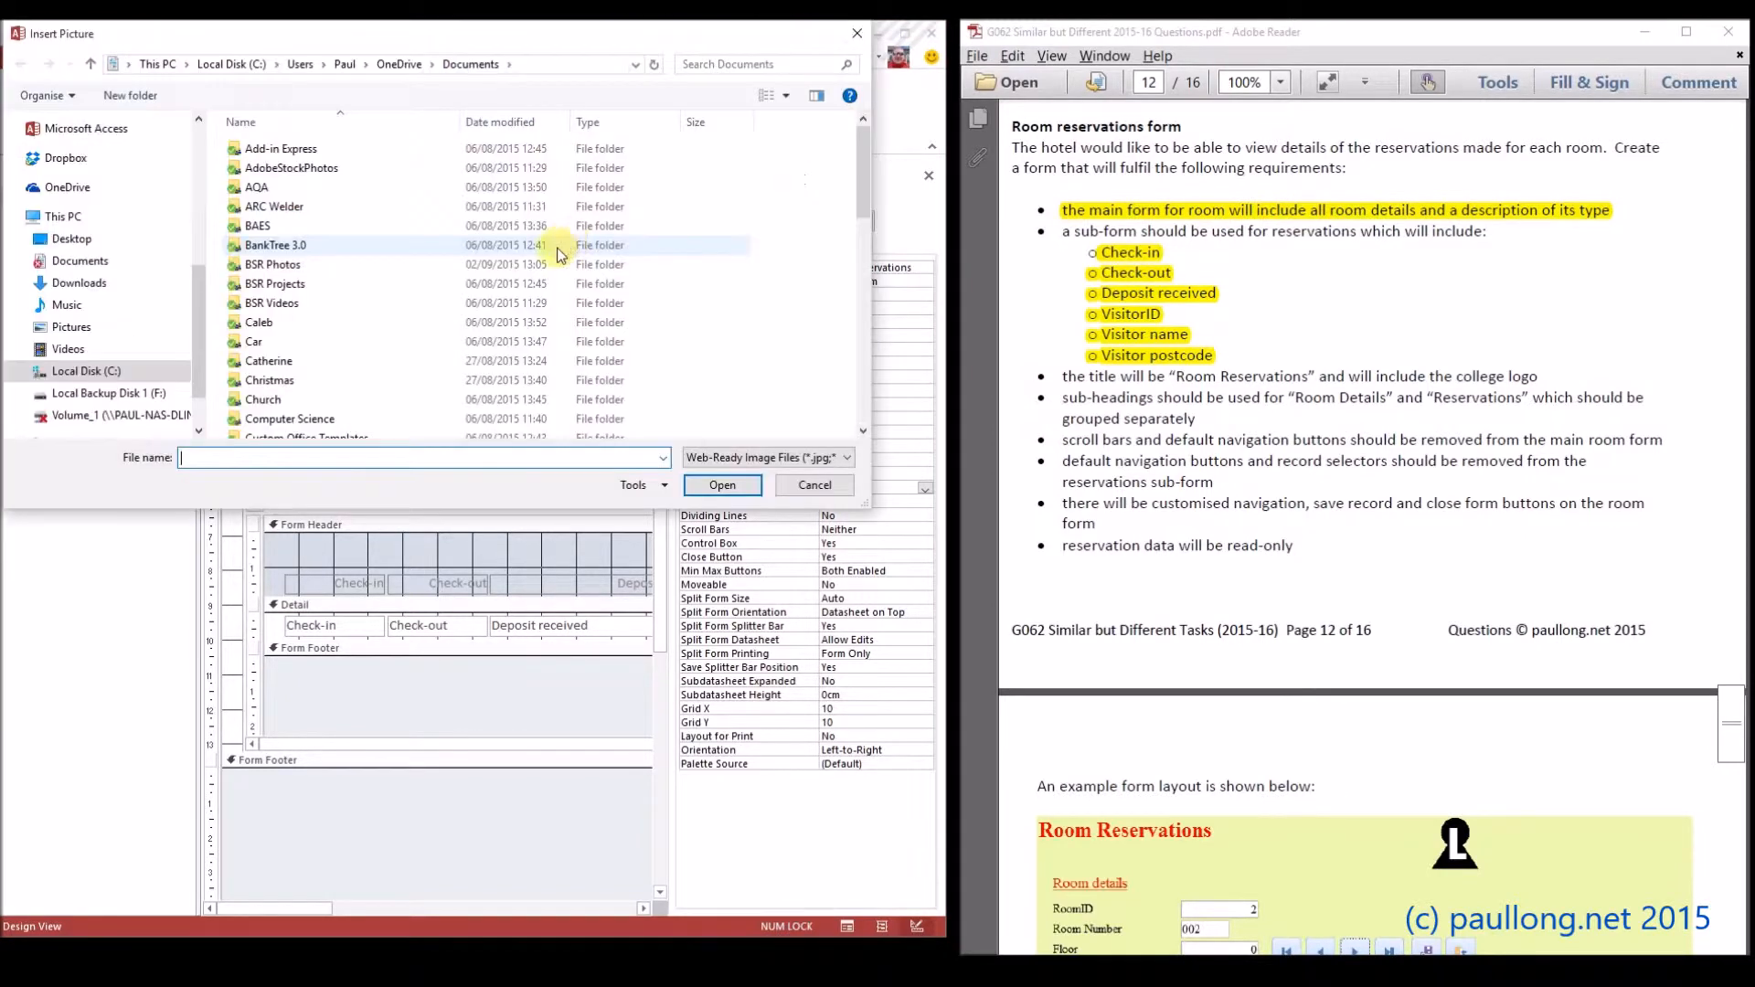
{"action": "left_click", "coordinate": [816, 489]}
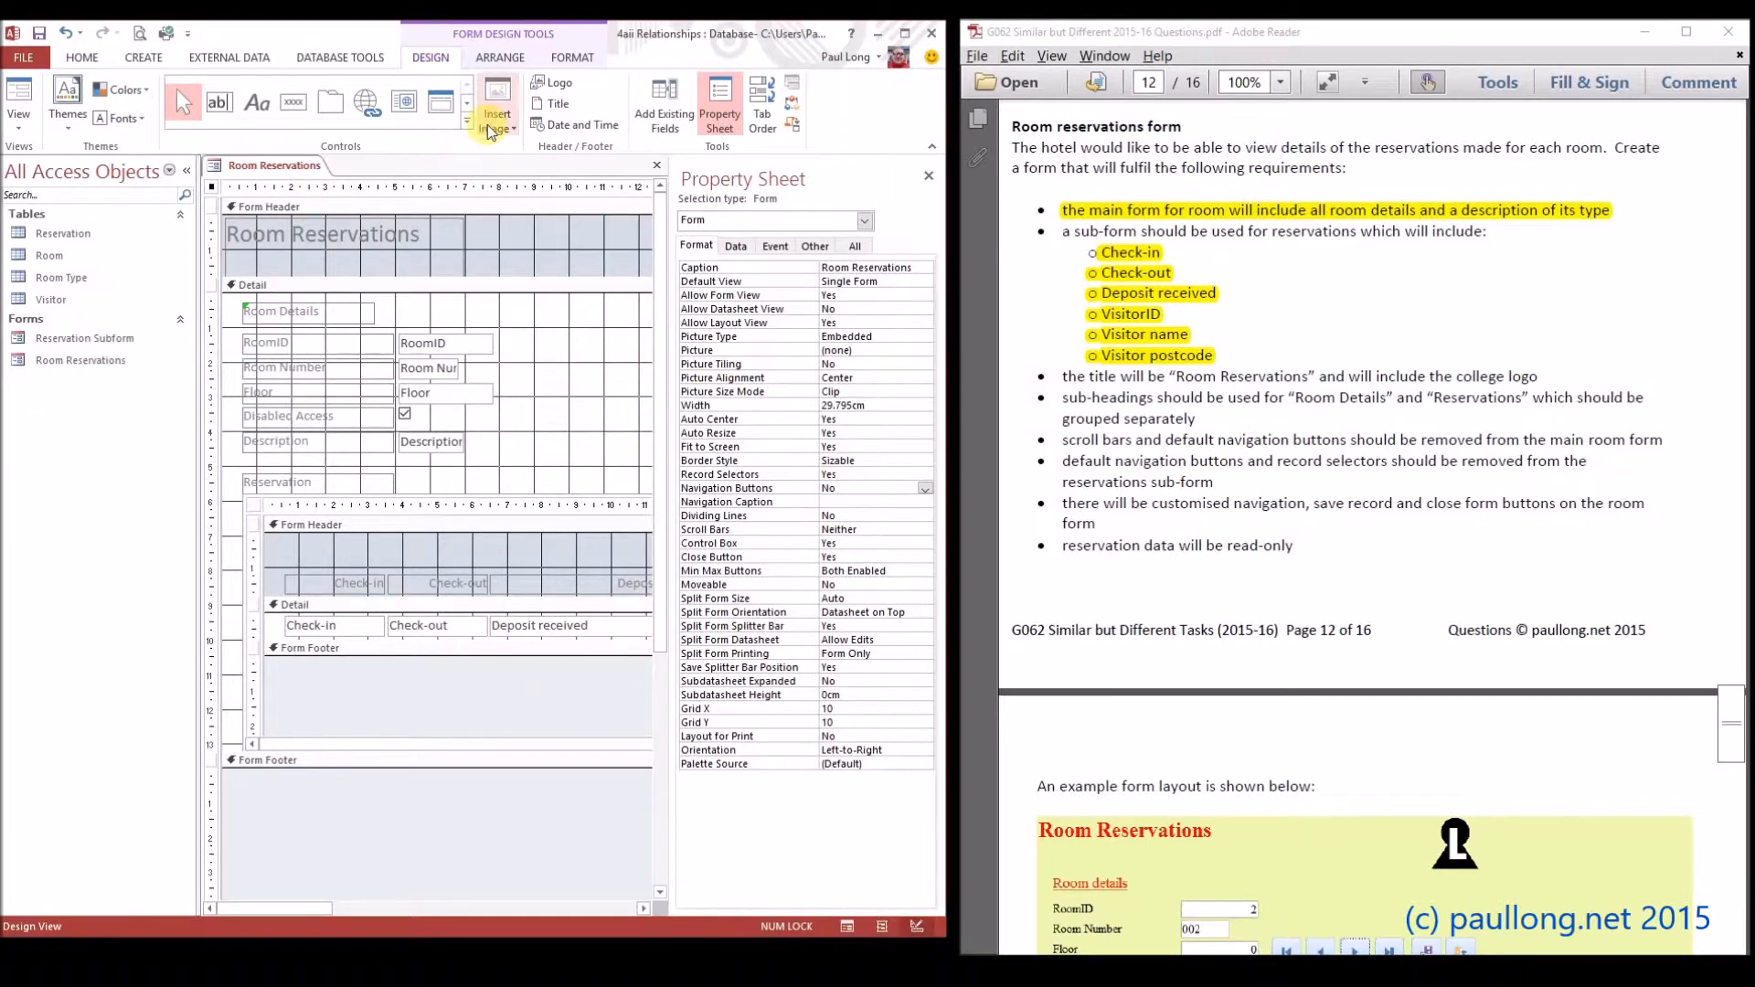
- Insert the 2a Logo image in the main form's header beside the title, about 2 cm wide and 1.6 cm high
{"action": "left_click", "coordinate": [497, 110]}
{"action": "left_click", "coordinate": [512, 188]}
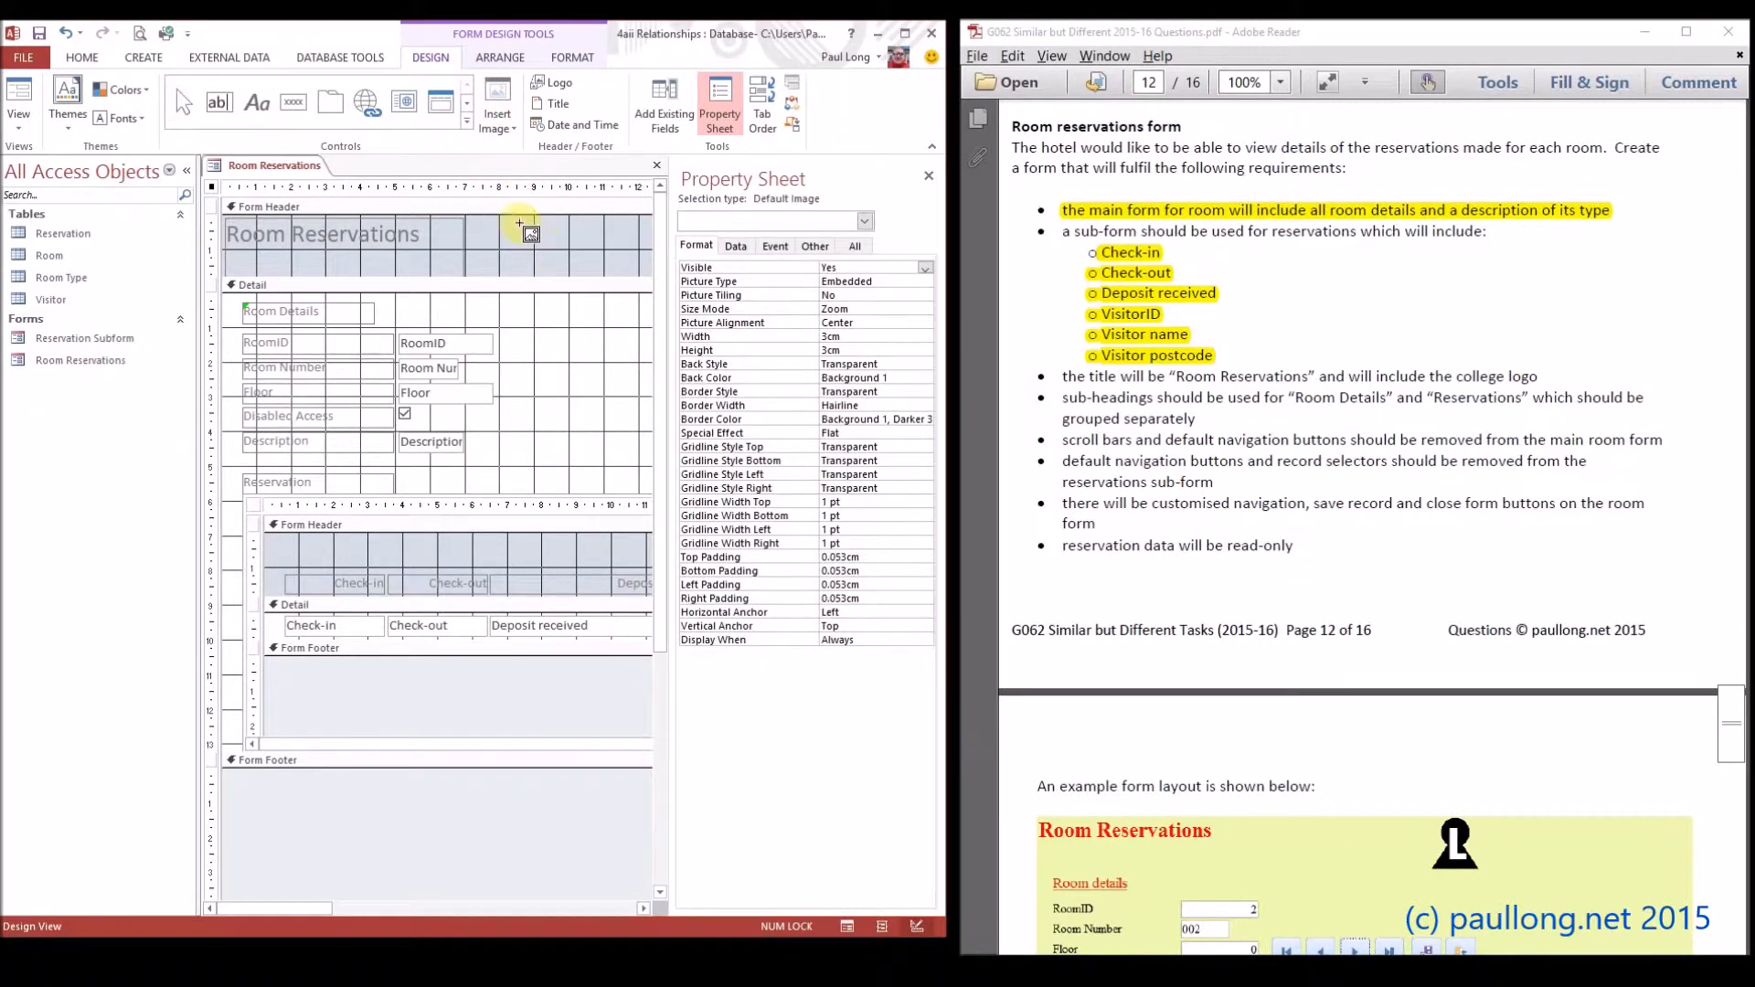
{"action": "left_click_drag", "start_coordinate": [516, 222], "coordinate": [585, 272]}
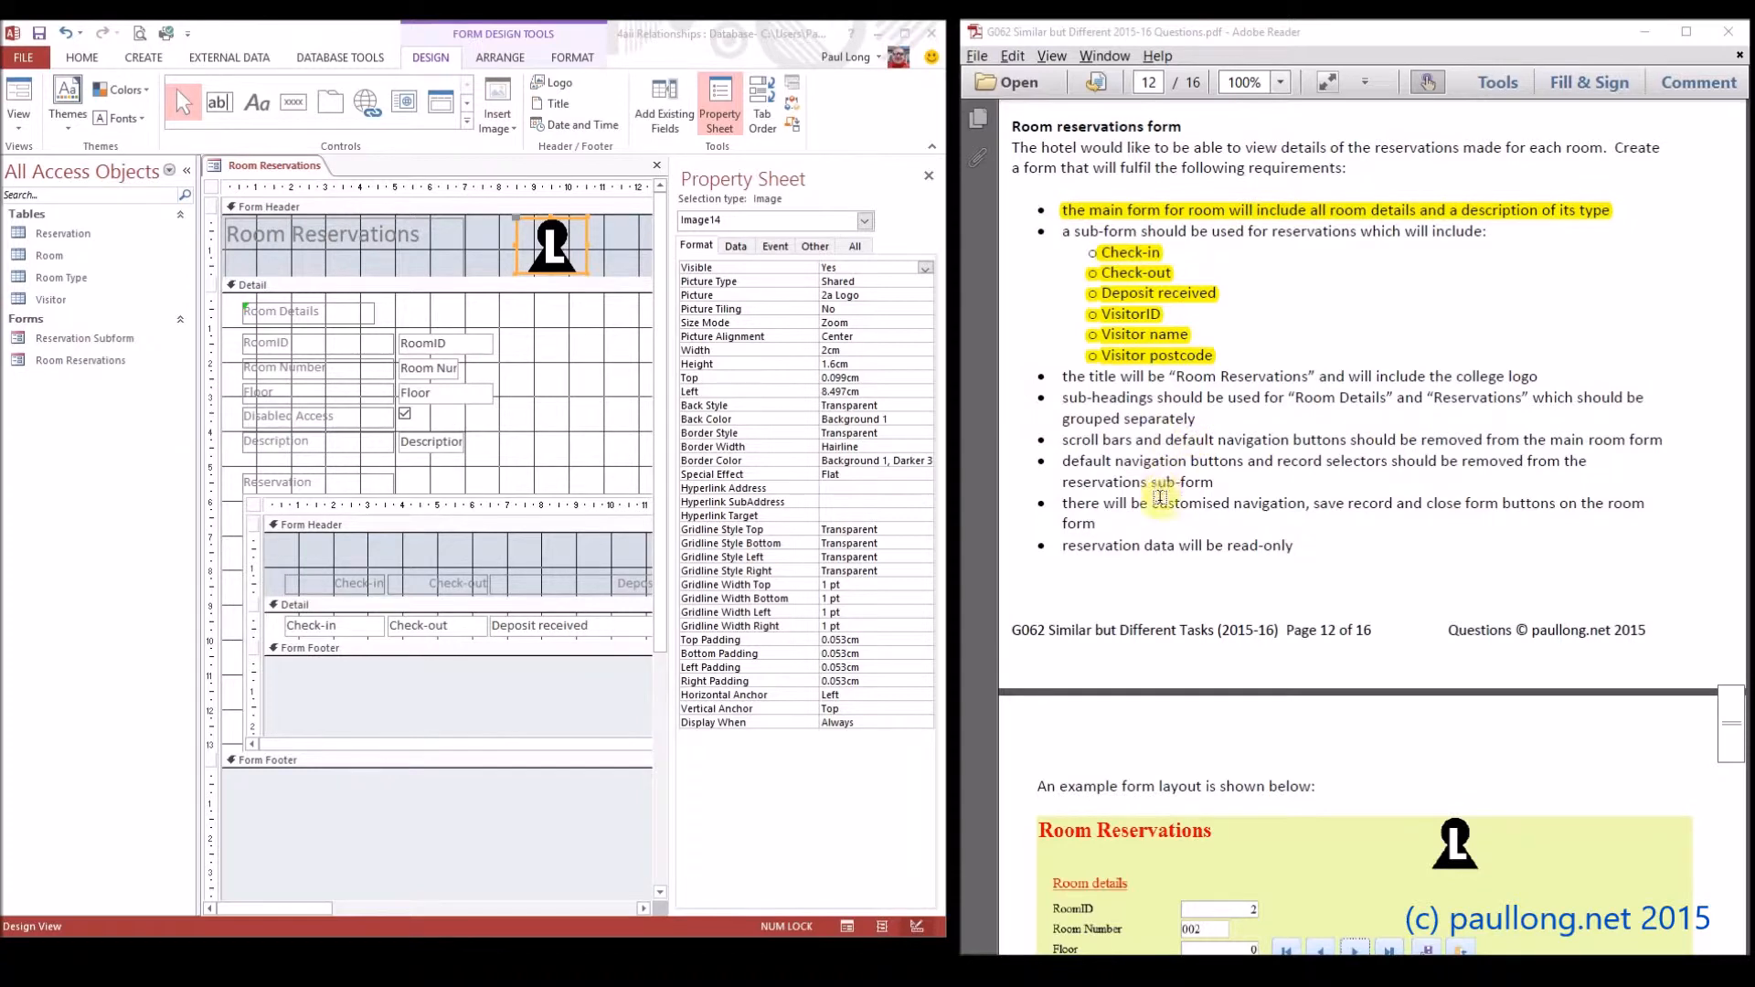
- Select the brief's requirement for customised navigation, save record and close form buttons, and widen the database window over the brief
{"action": "left_click", "coordinate": [1096, 523]}
{"action": "mouse_move", "coordinate": [1095, 523]}
{"action": "left_mouse_down"}
{"action": "mouse_move", "coordinate": [1061, 505]}
{"action": "mouse_move", "coordinate": [1116, 515]}
{"action": "mouse_move", "coordinate": [1106, 527]}
{"action": "left_mouse_up"}
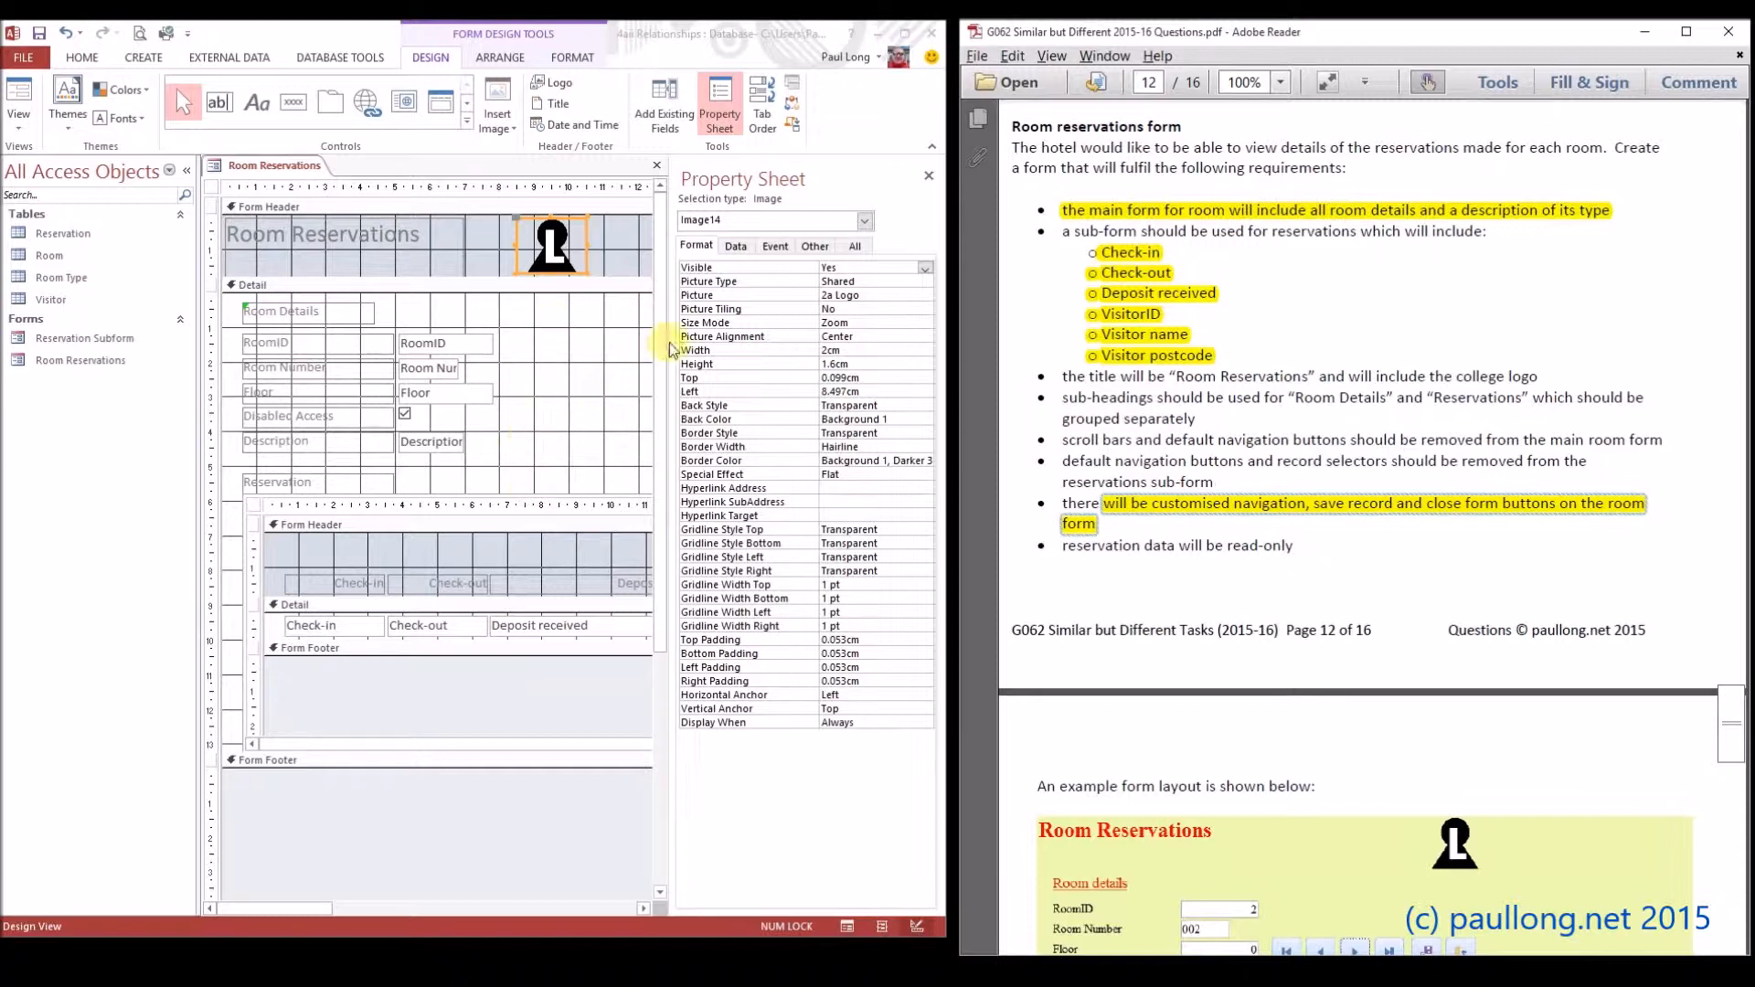
{"action": "left_click_drag", "start_coordinate": [951, 229], "coordinate": [1367, 247]}
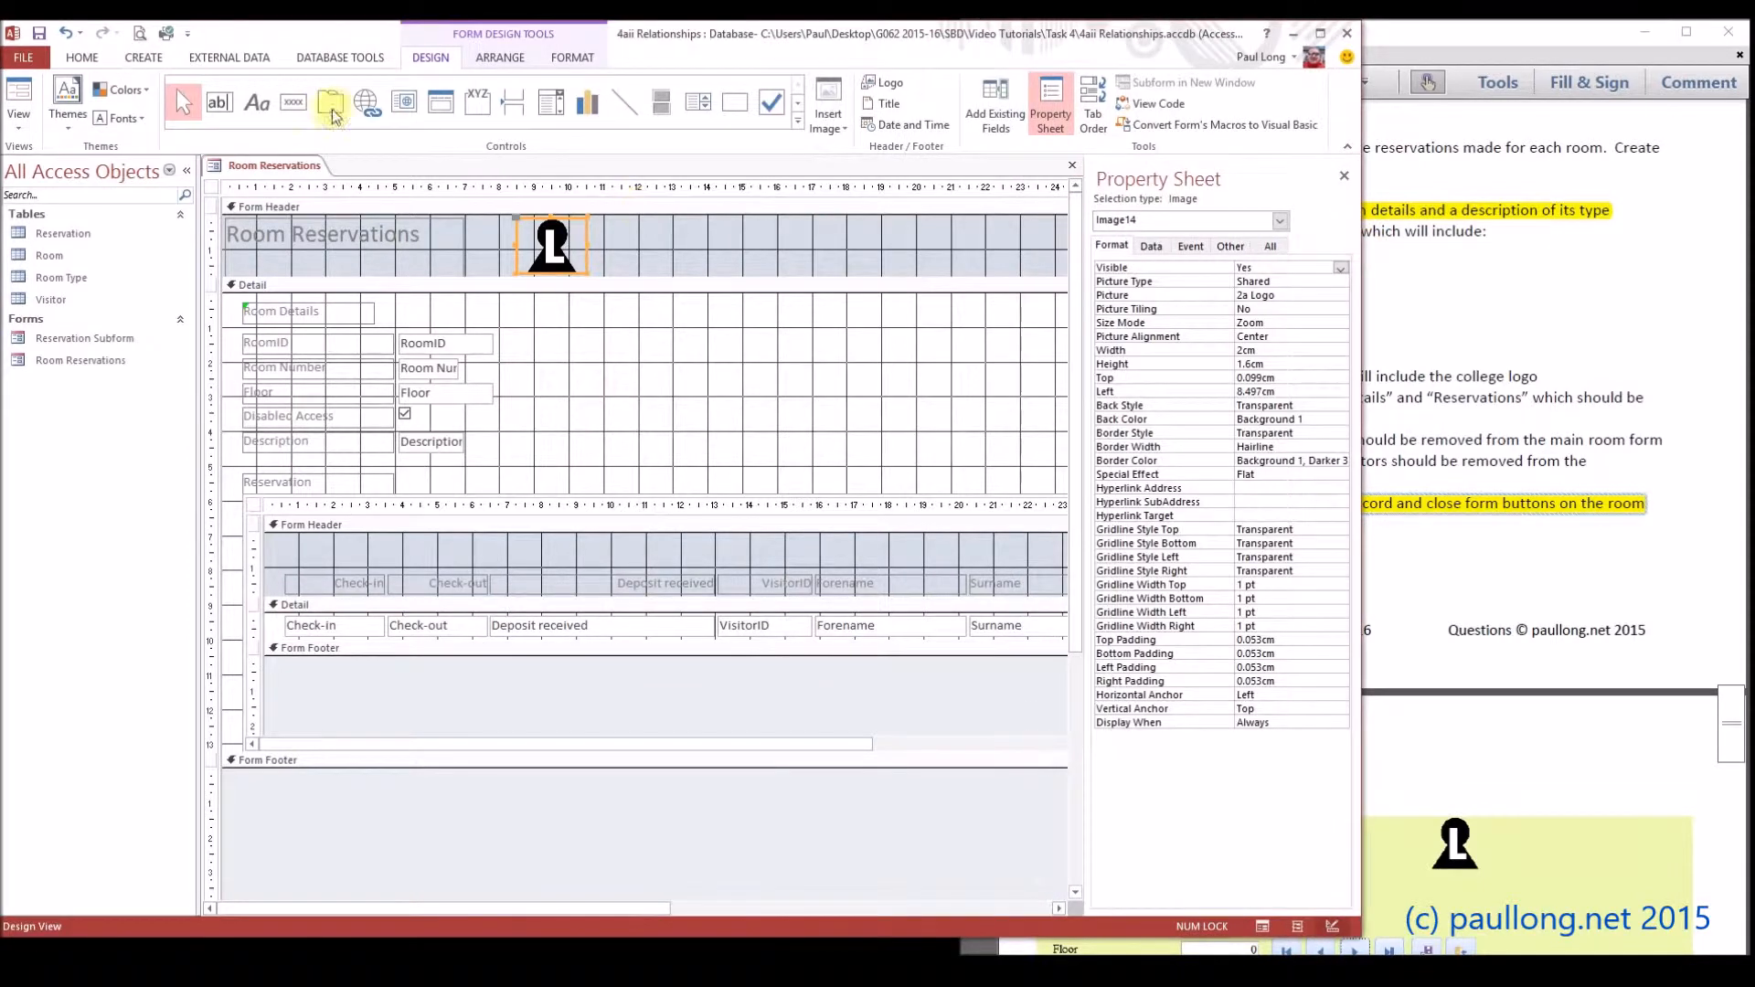
- Add a Go To First Record command button, about 1 cm square, beside the room fields in the main form's Detail section
{"action": "left_click", "coordinate": [288, 105]}
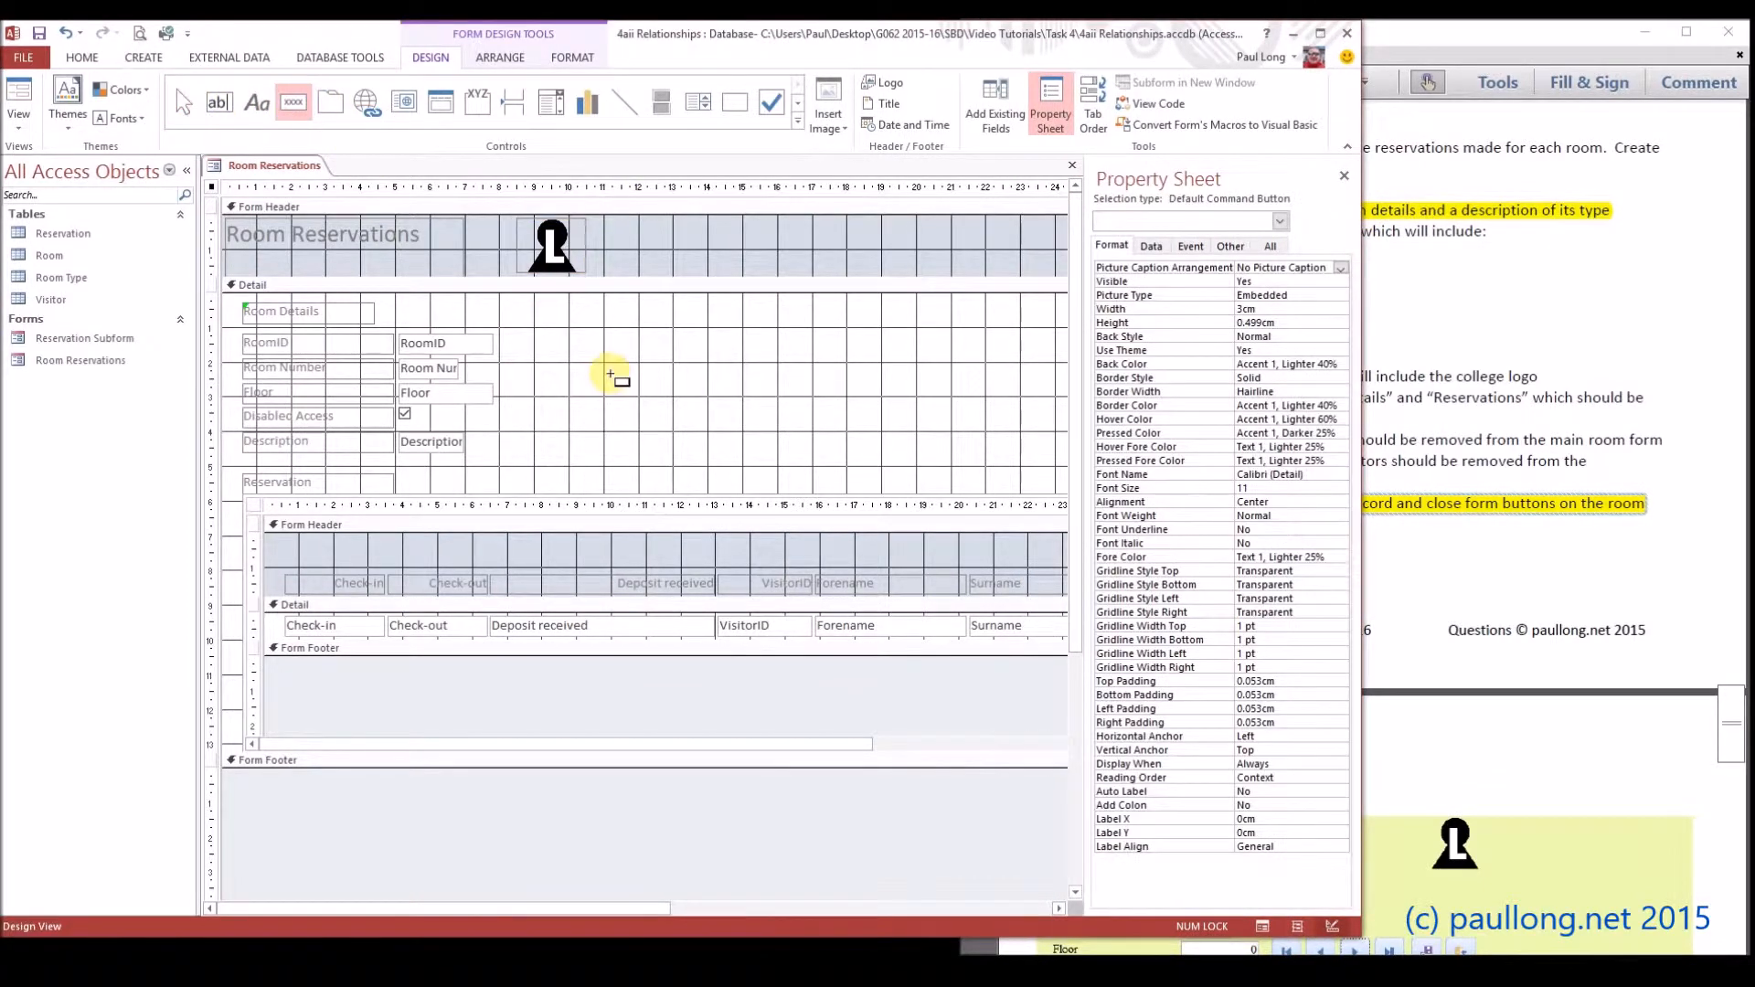
{"action": "left_click", "coordinate": [292, 102]}
{"action": "left_click", "coordinate": [292, 102]}
{"action": "left_click_drag", "start_coordinate": [570, 364], "coordinate": [600, 393]}
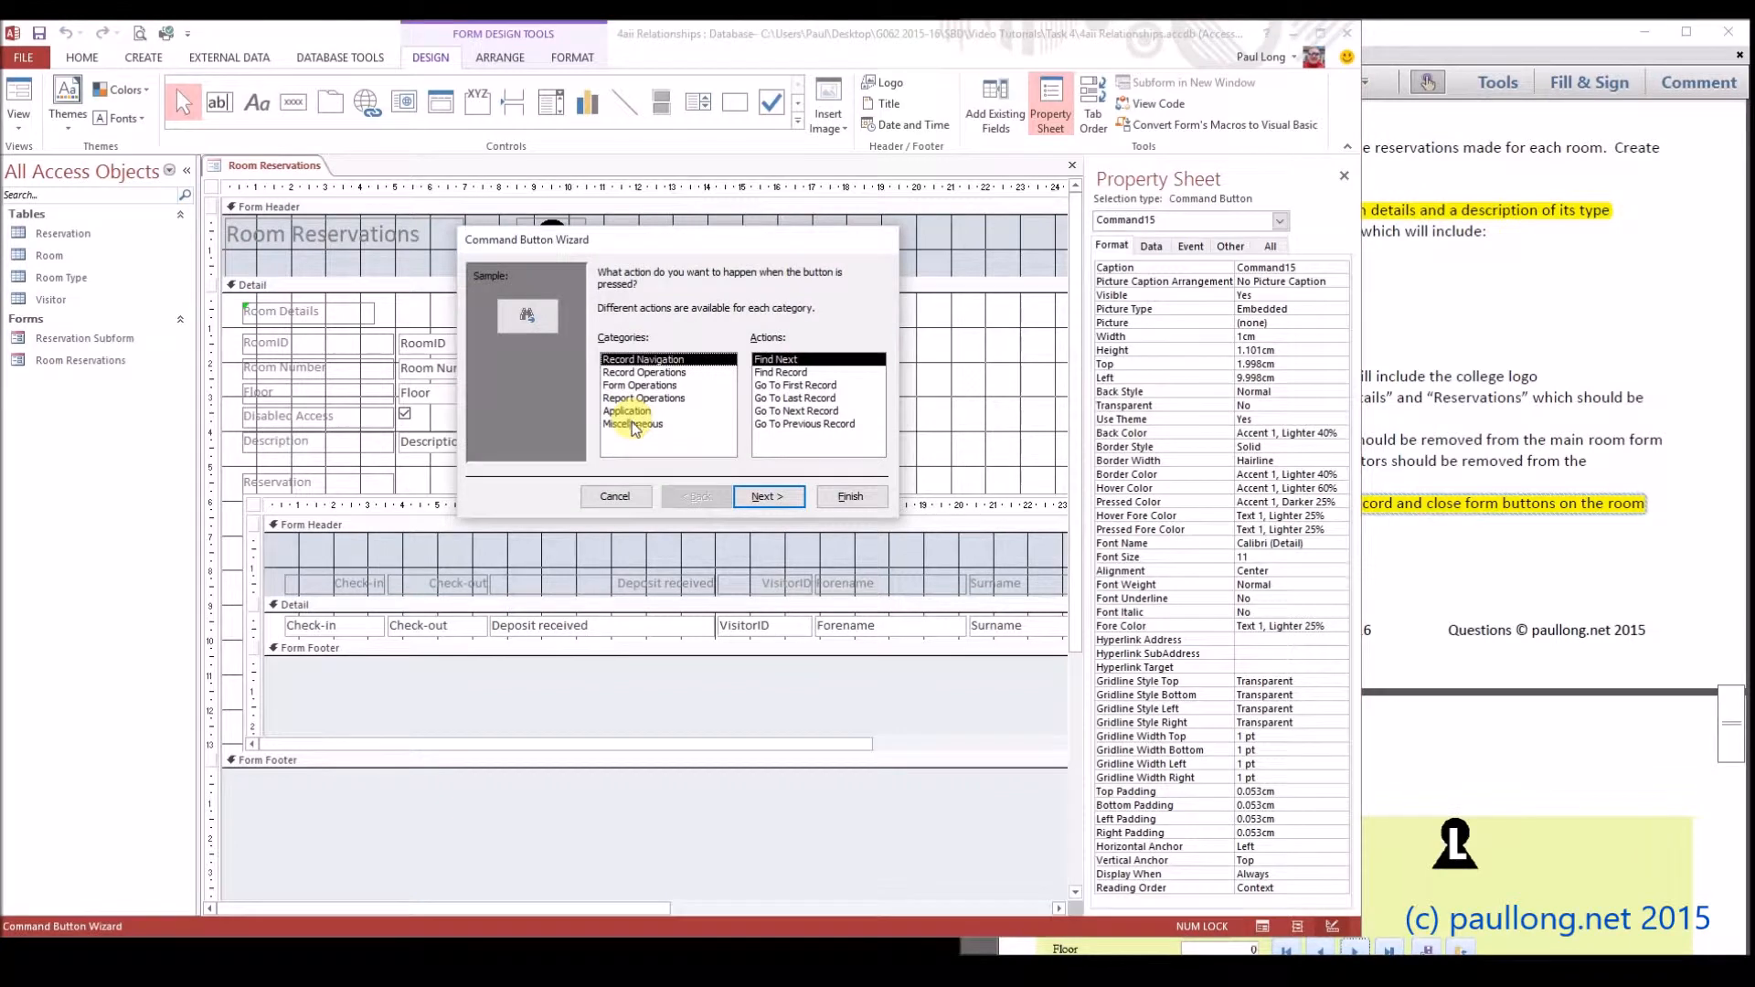
{"action": "left_click", "coordinate": [796, 385]}
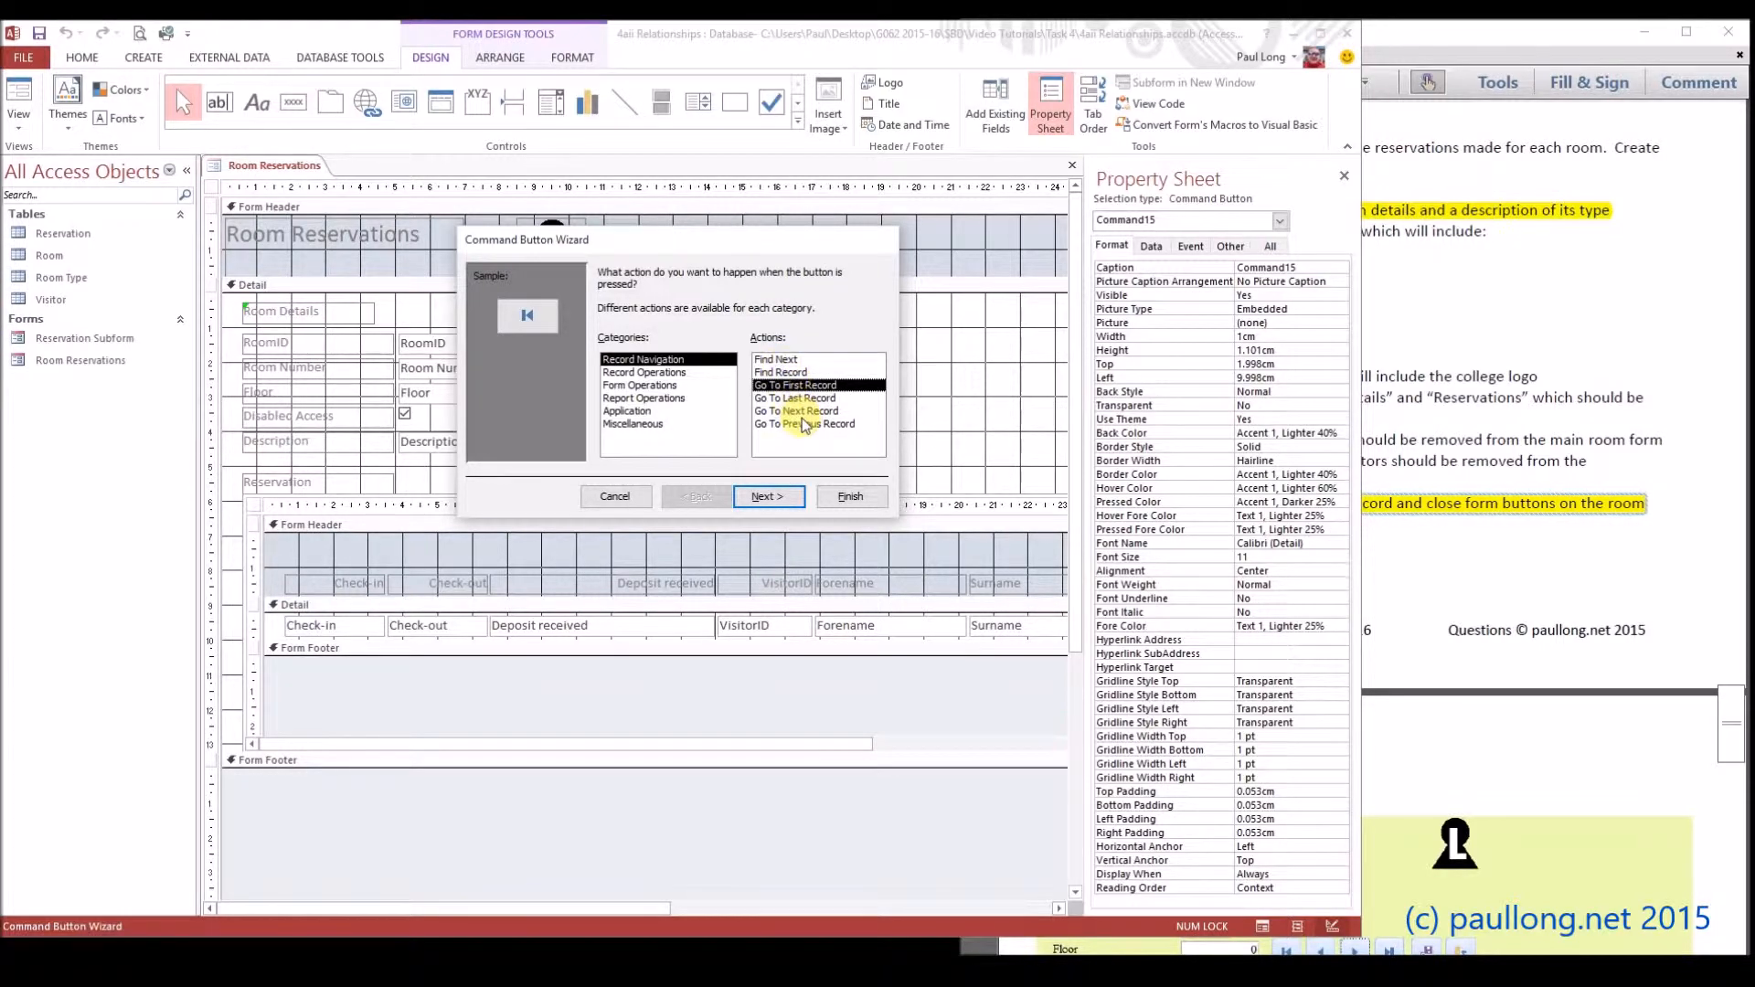
{"action": "left_click", "coordinate": [800, 425]}
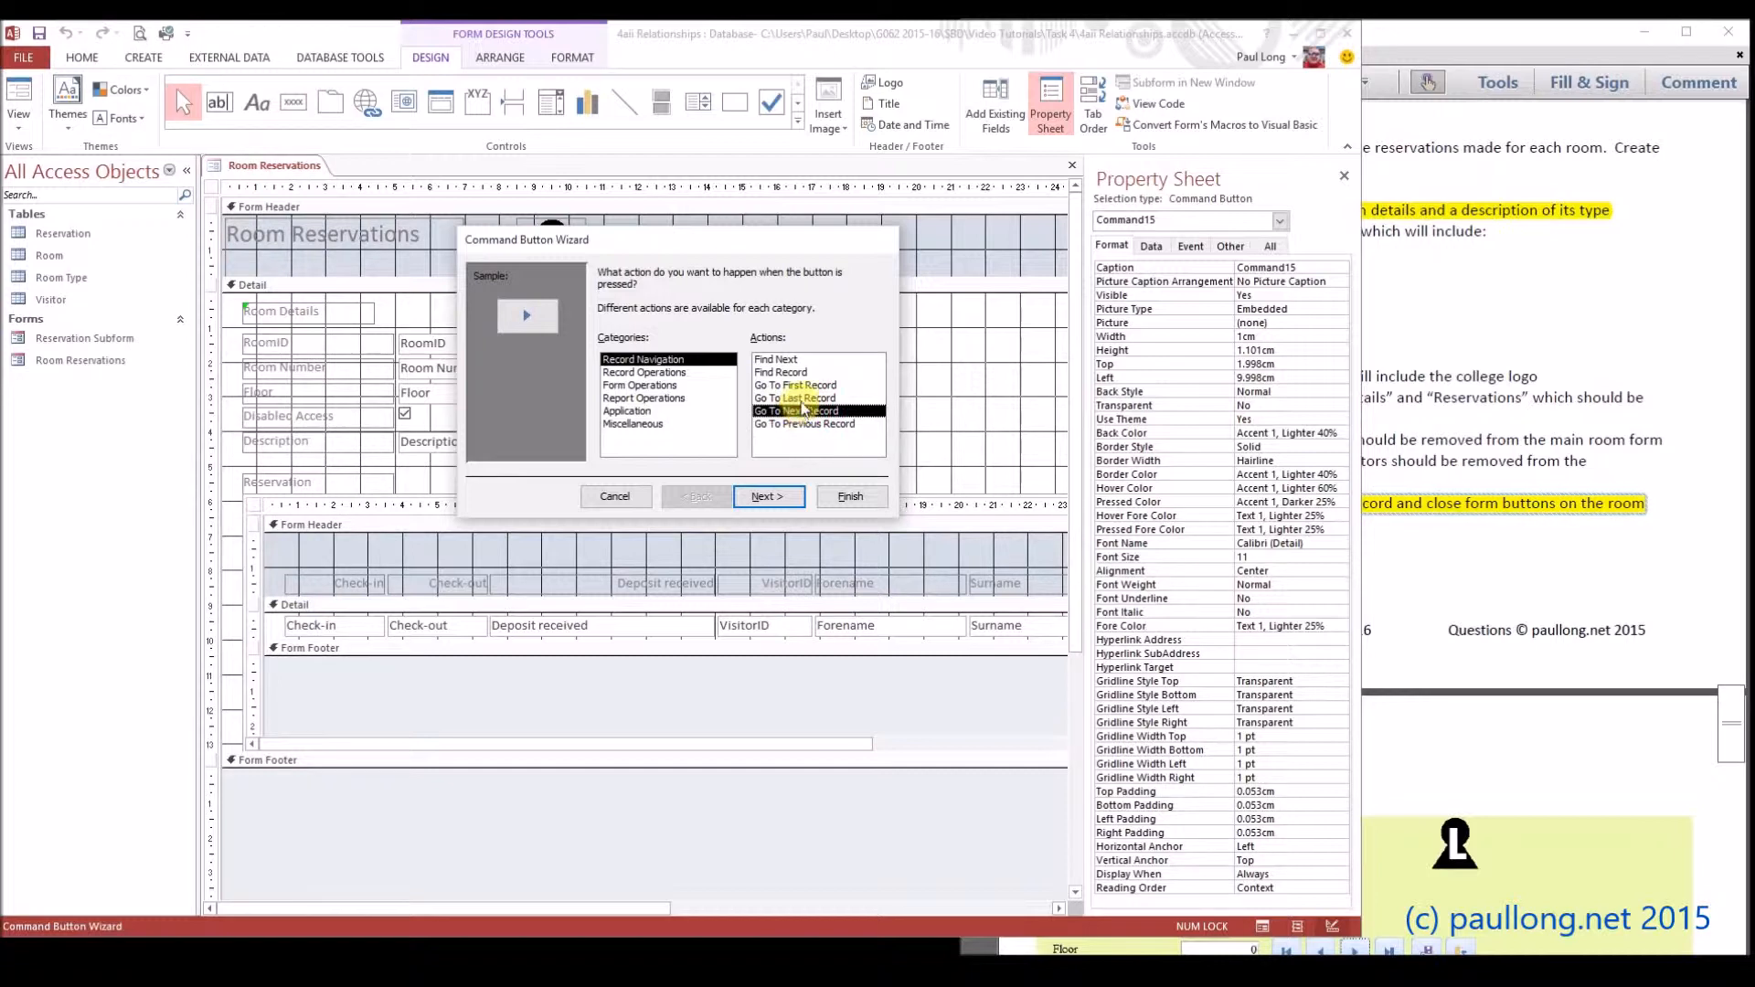
{"action": "left_click", "coordinate": [802, 399]}
{"action": "left_click", "coordinate": [798, 384]}
{"action": "left_click", "coordinate": [849, 496]}
{"action": "left_click", "coordinate": [668, 430]}
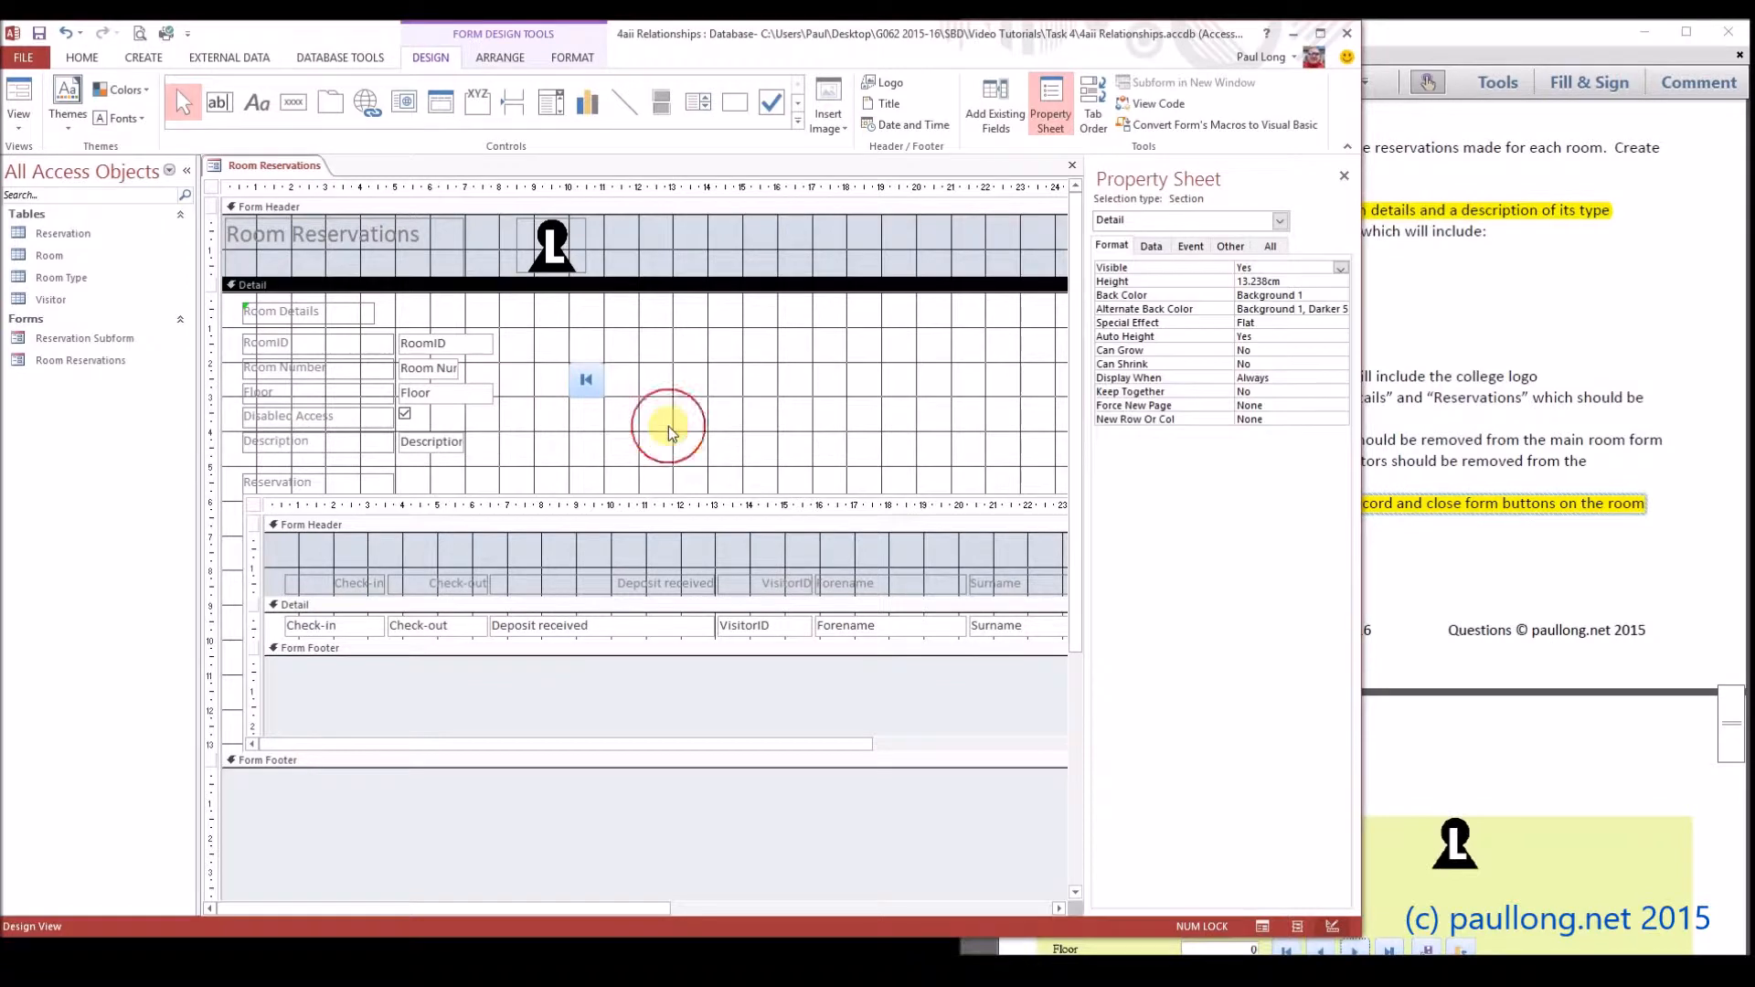
- Add a Go To Previous Record command button, about 1 cm square, just after the first-record button
{"action": "left_click", "coordinate": [293, 101]}
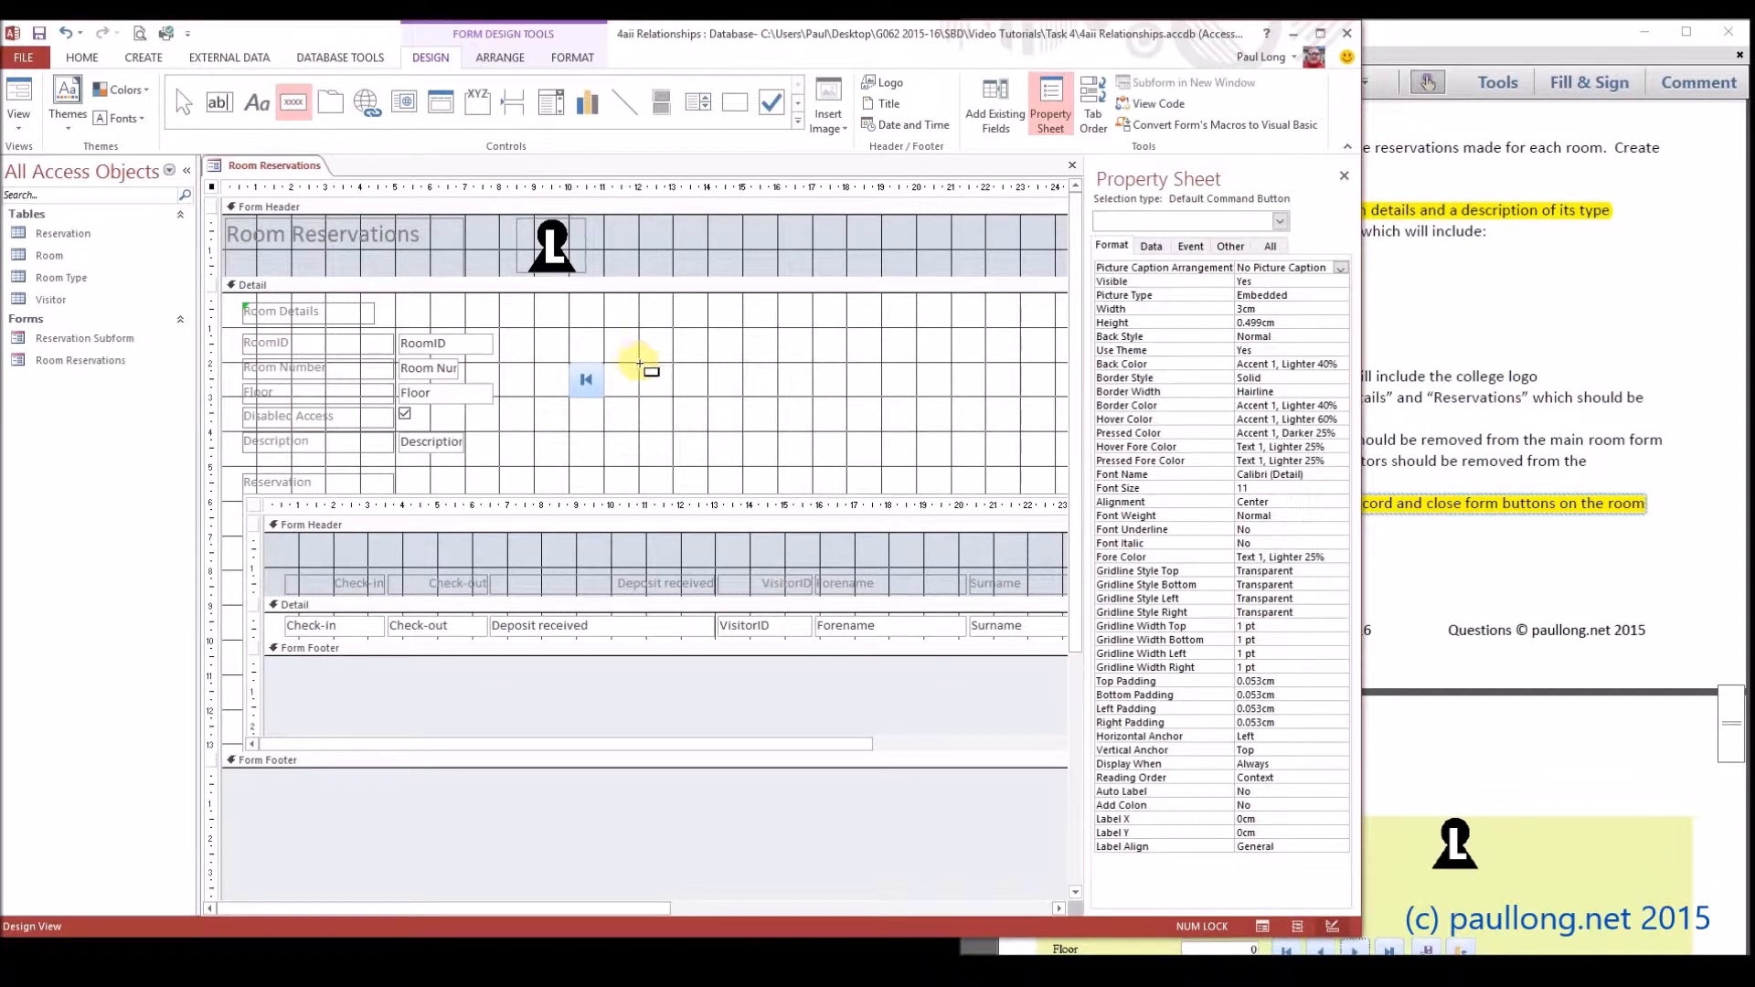
{"action": "left_click", "coordinate": [640, 364]}
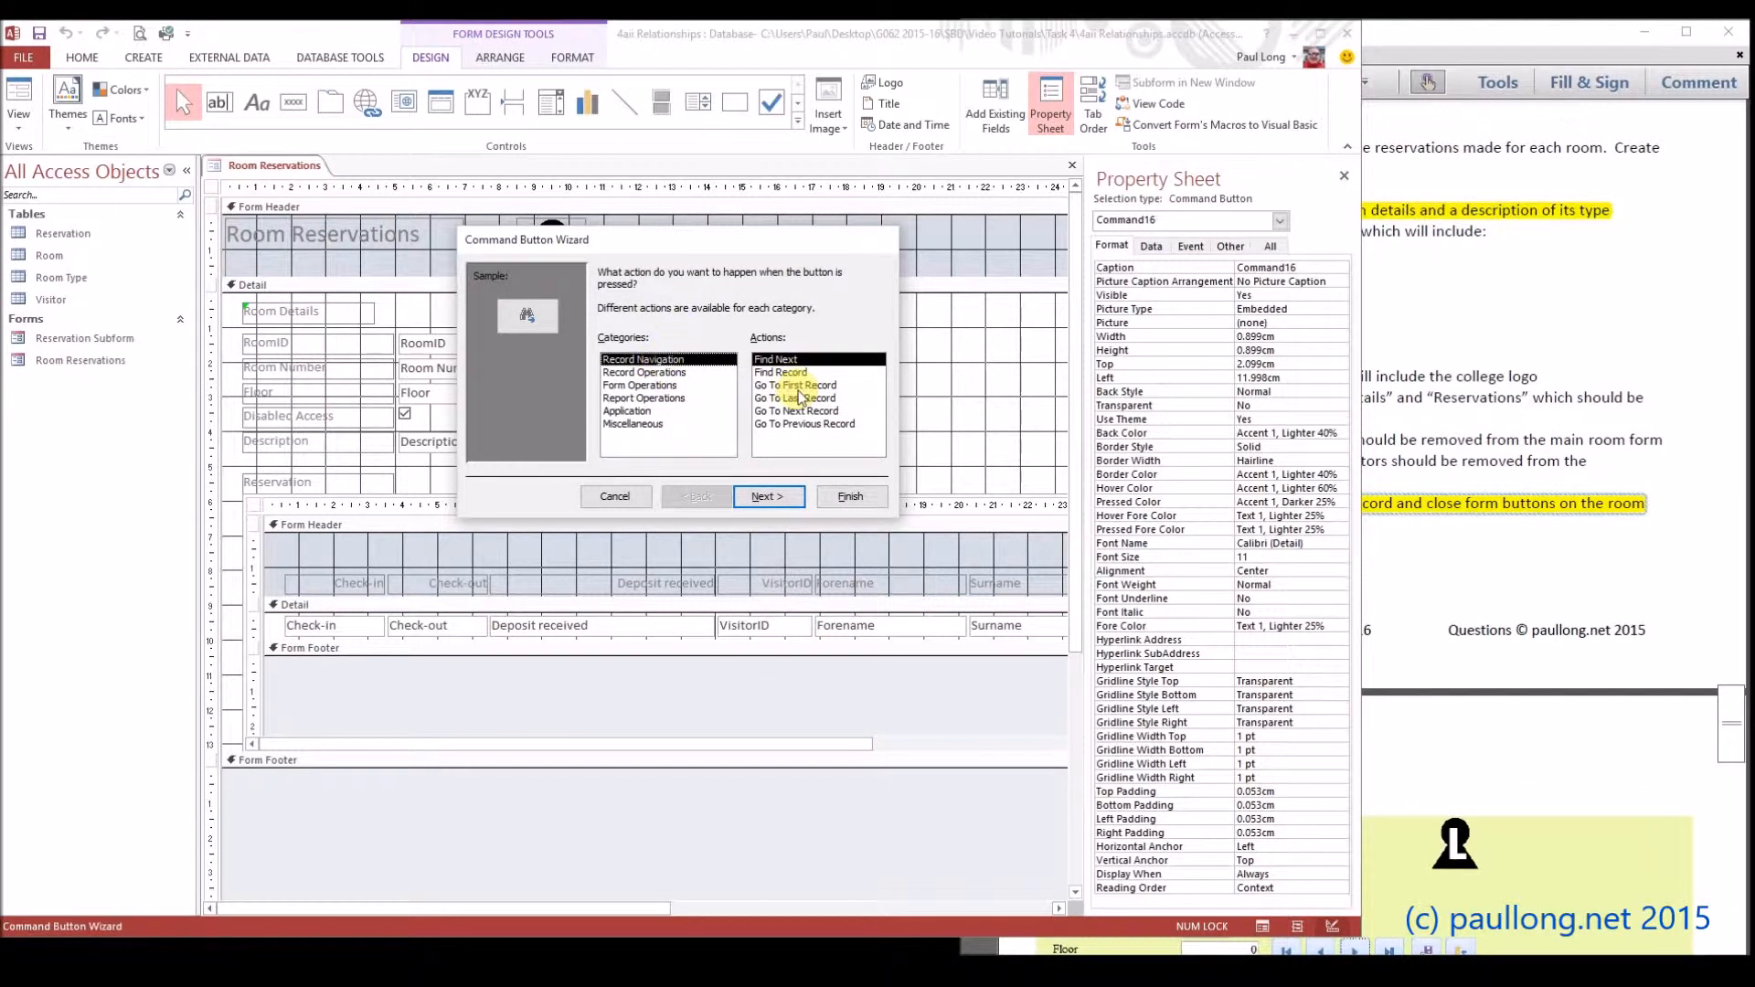
{"action": "left_click", "coordinate": [801, 424]}
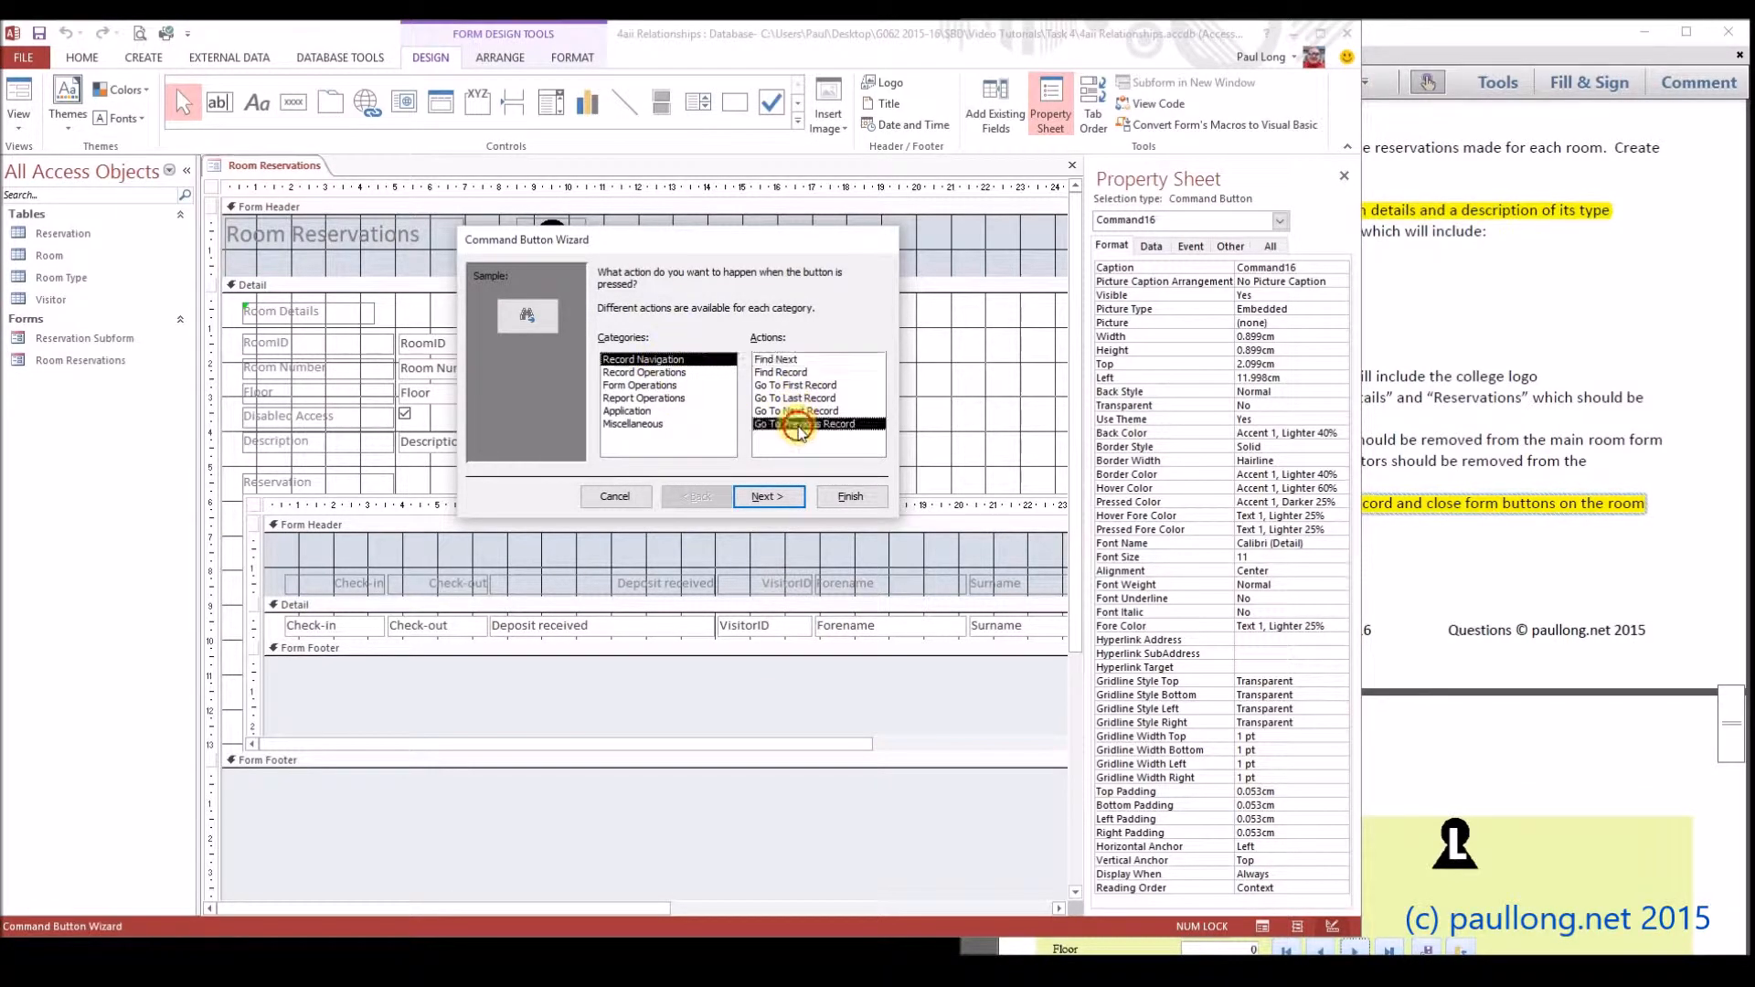
{"action": "left_click", "coordinate": [846, 496]}
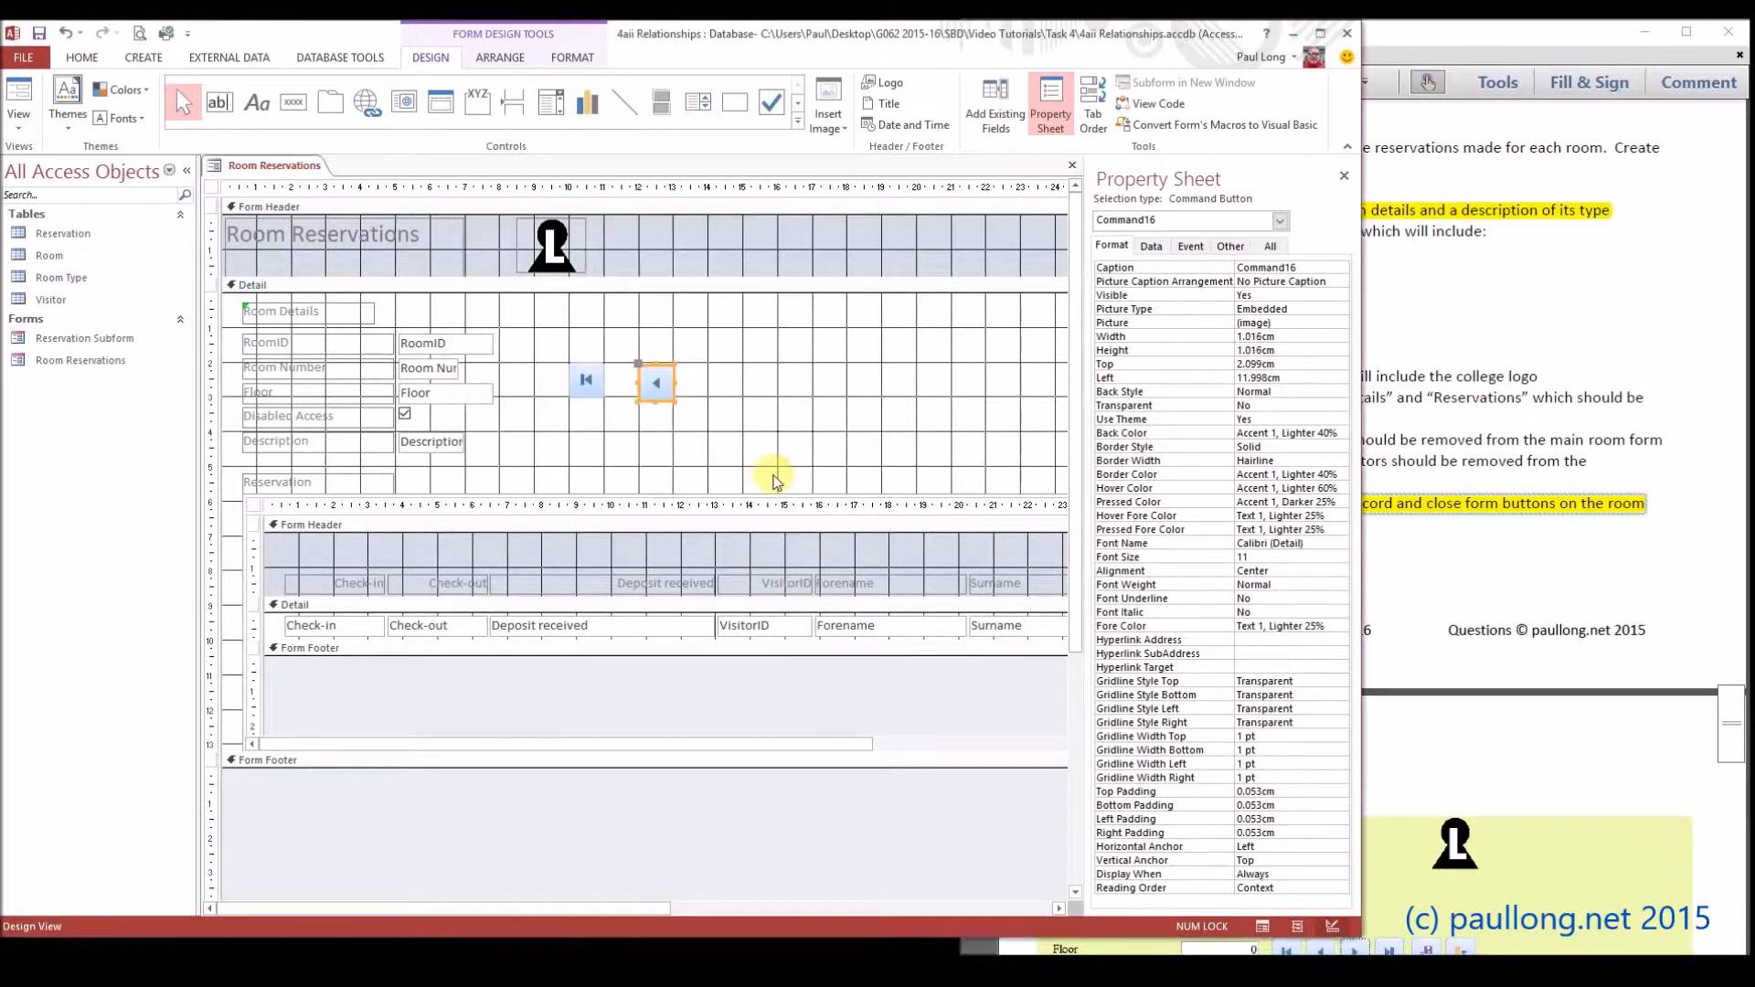
{"action": "left_click", "coordinate": [331, 105]}
{"action": "mouse_move", "coordinate": [712, 362]}
{"action": "left_mouse_down"}
{"action": "mouse_move", "coordinate": [753, 408]}
{"action": "mouse_move", "coordinate": [815, 404]}
{"action": "left_mouse_up"}
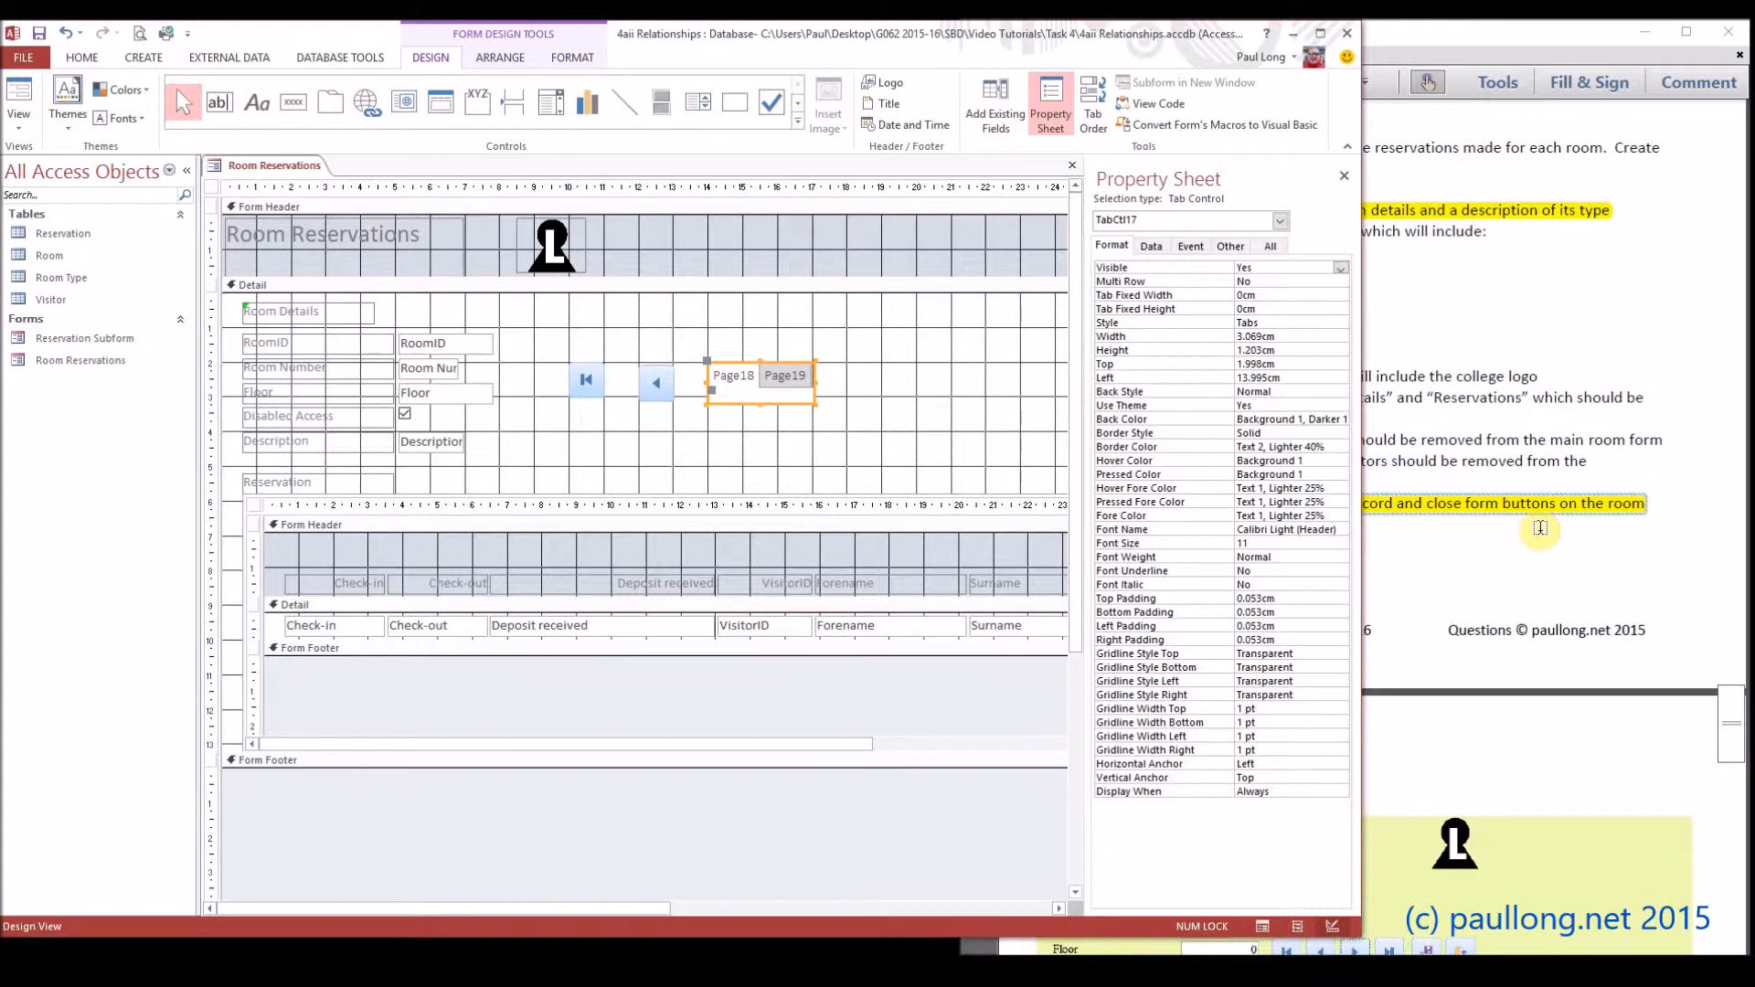
{"action": "left_click", "coordinate": [1503, 458]}
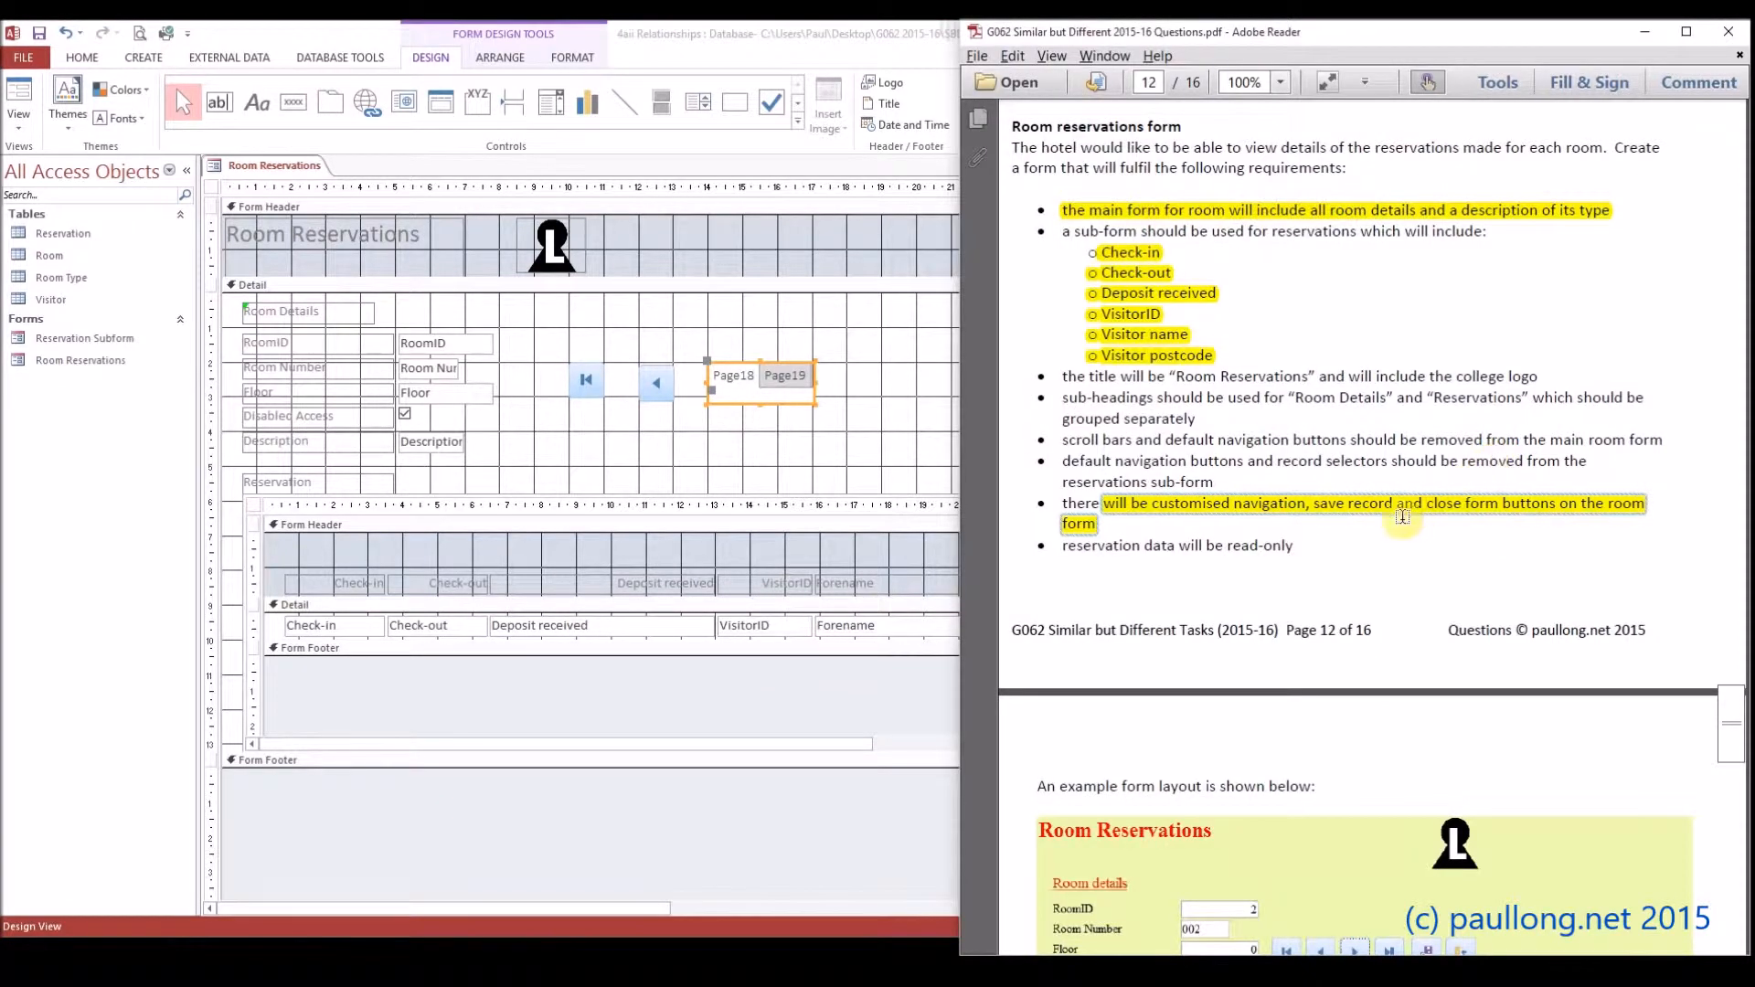
{"action": "left_click", "coordinate": [770, 400]}
{"action": "left_click", "coordinate": [771, 400]}
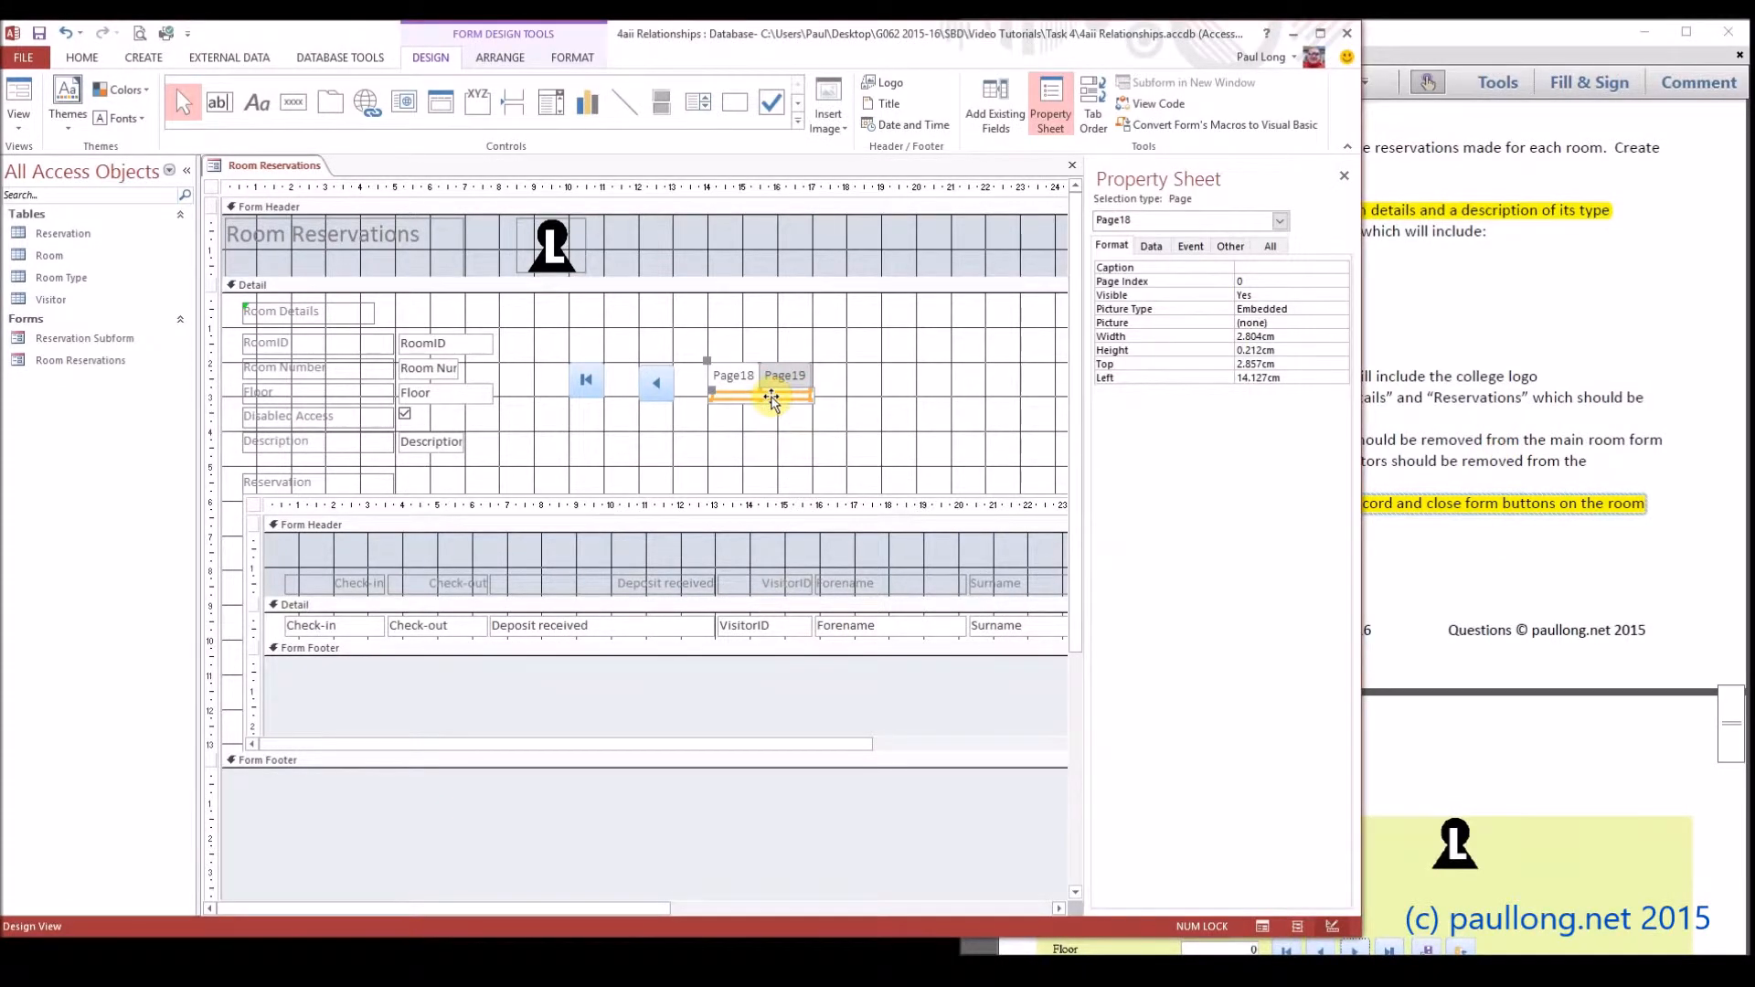
{"action": "key", "text": "Delete"}
{"action": "left_click", "coordinate": [739, 382]}
{"action": "key", "text": "Delete"}
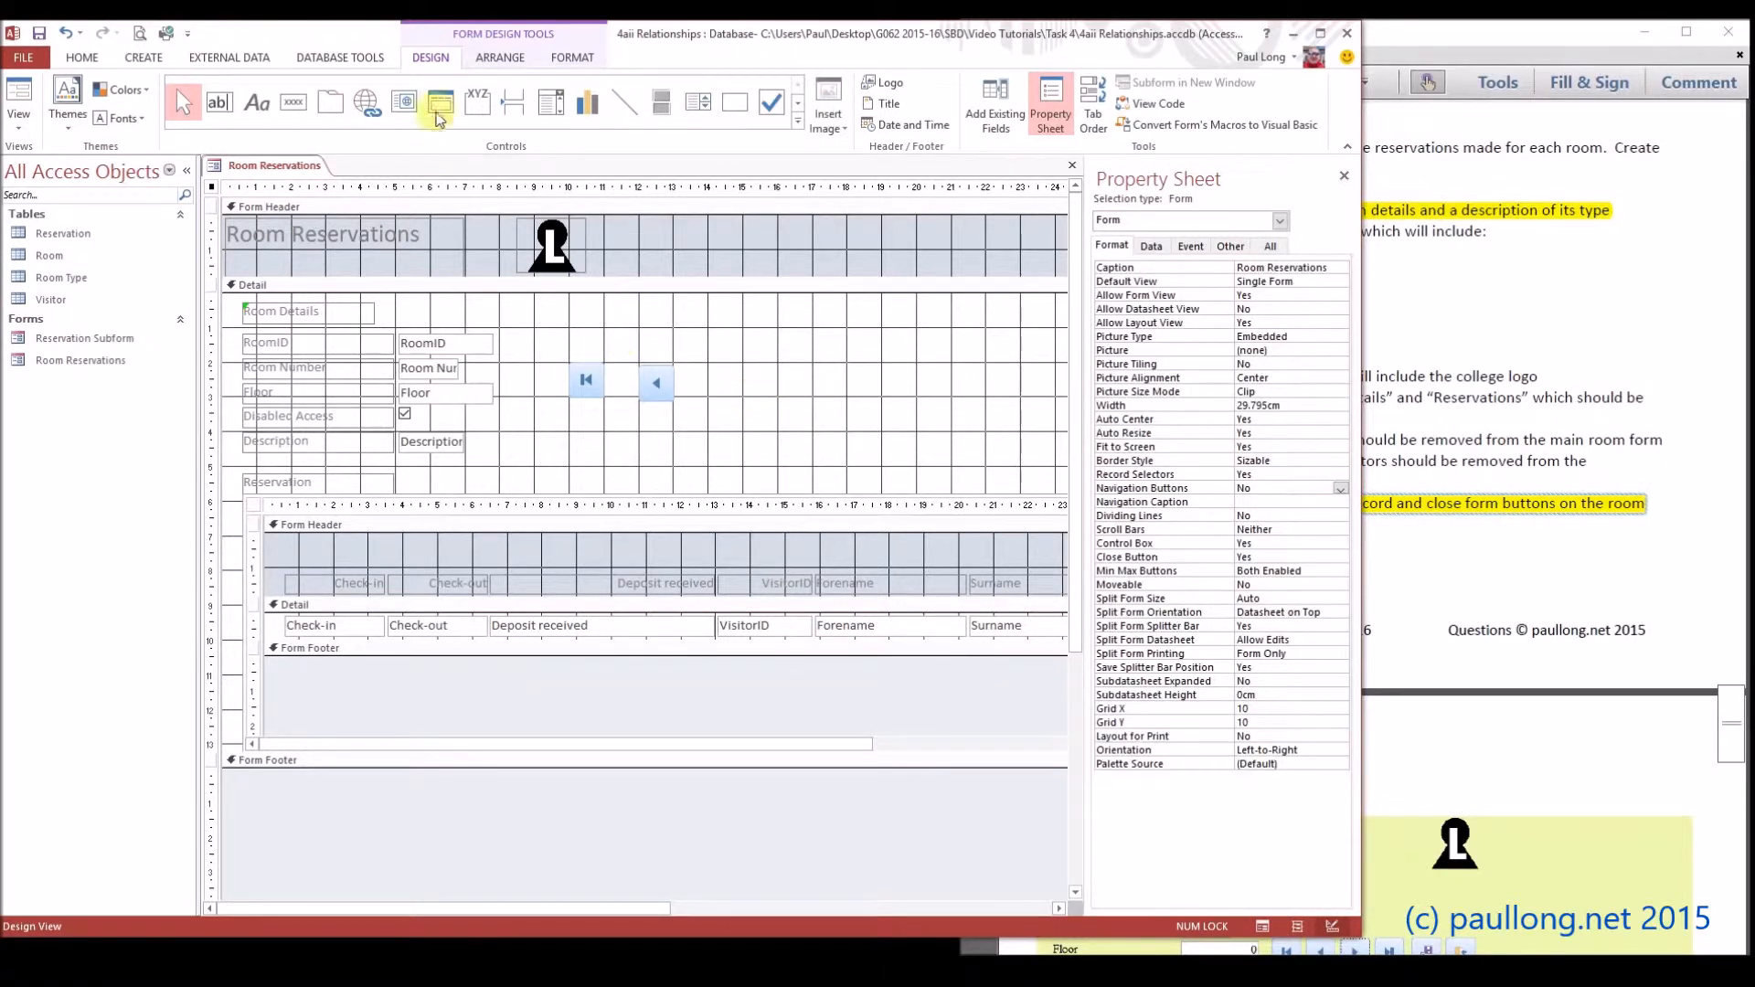
- Add a Close Form command button from the Form Operations category, in line after the previous-record button
{"action": "left_click", "coordinate": [293, 102]}
{"action": "left_click_drag", "start_coordinate": [706, 363], "coordinate": [750, 402]}
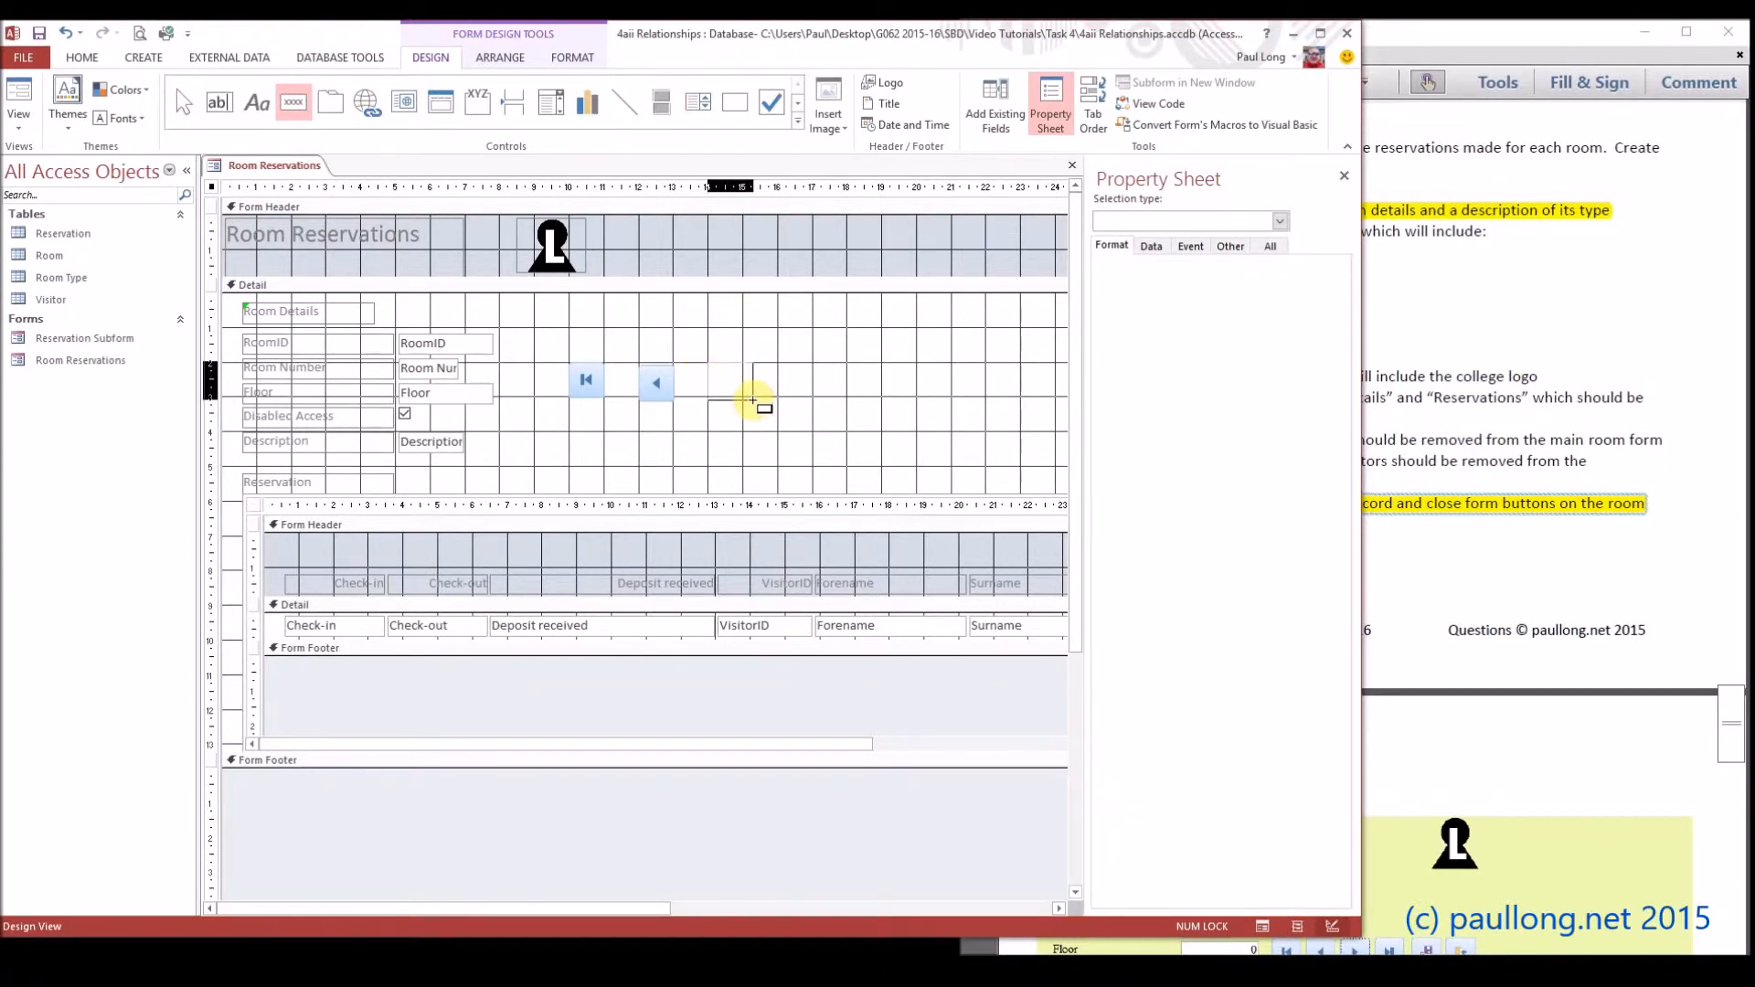
{"action": "left_click", "coordinate": [640, 385]}
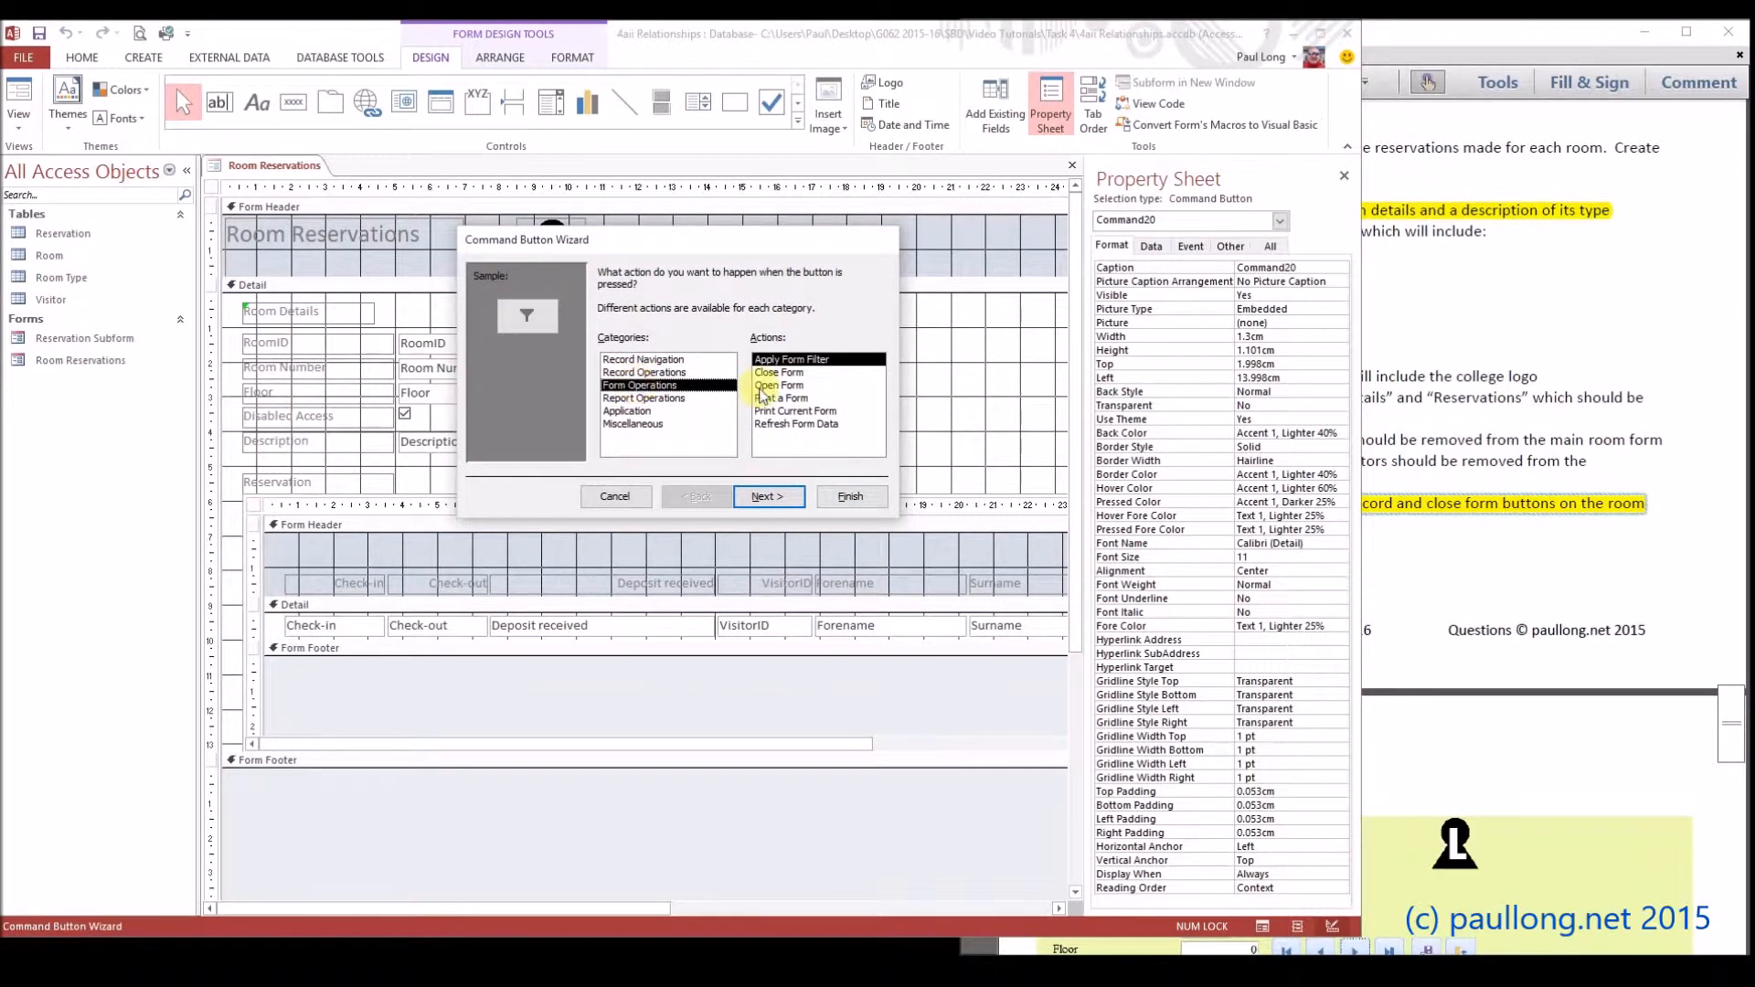
{"action": "left_click", "coordinate": [795, 373]}
{"action": "left_click", "coordinate": [859, 497]}
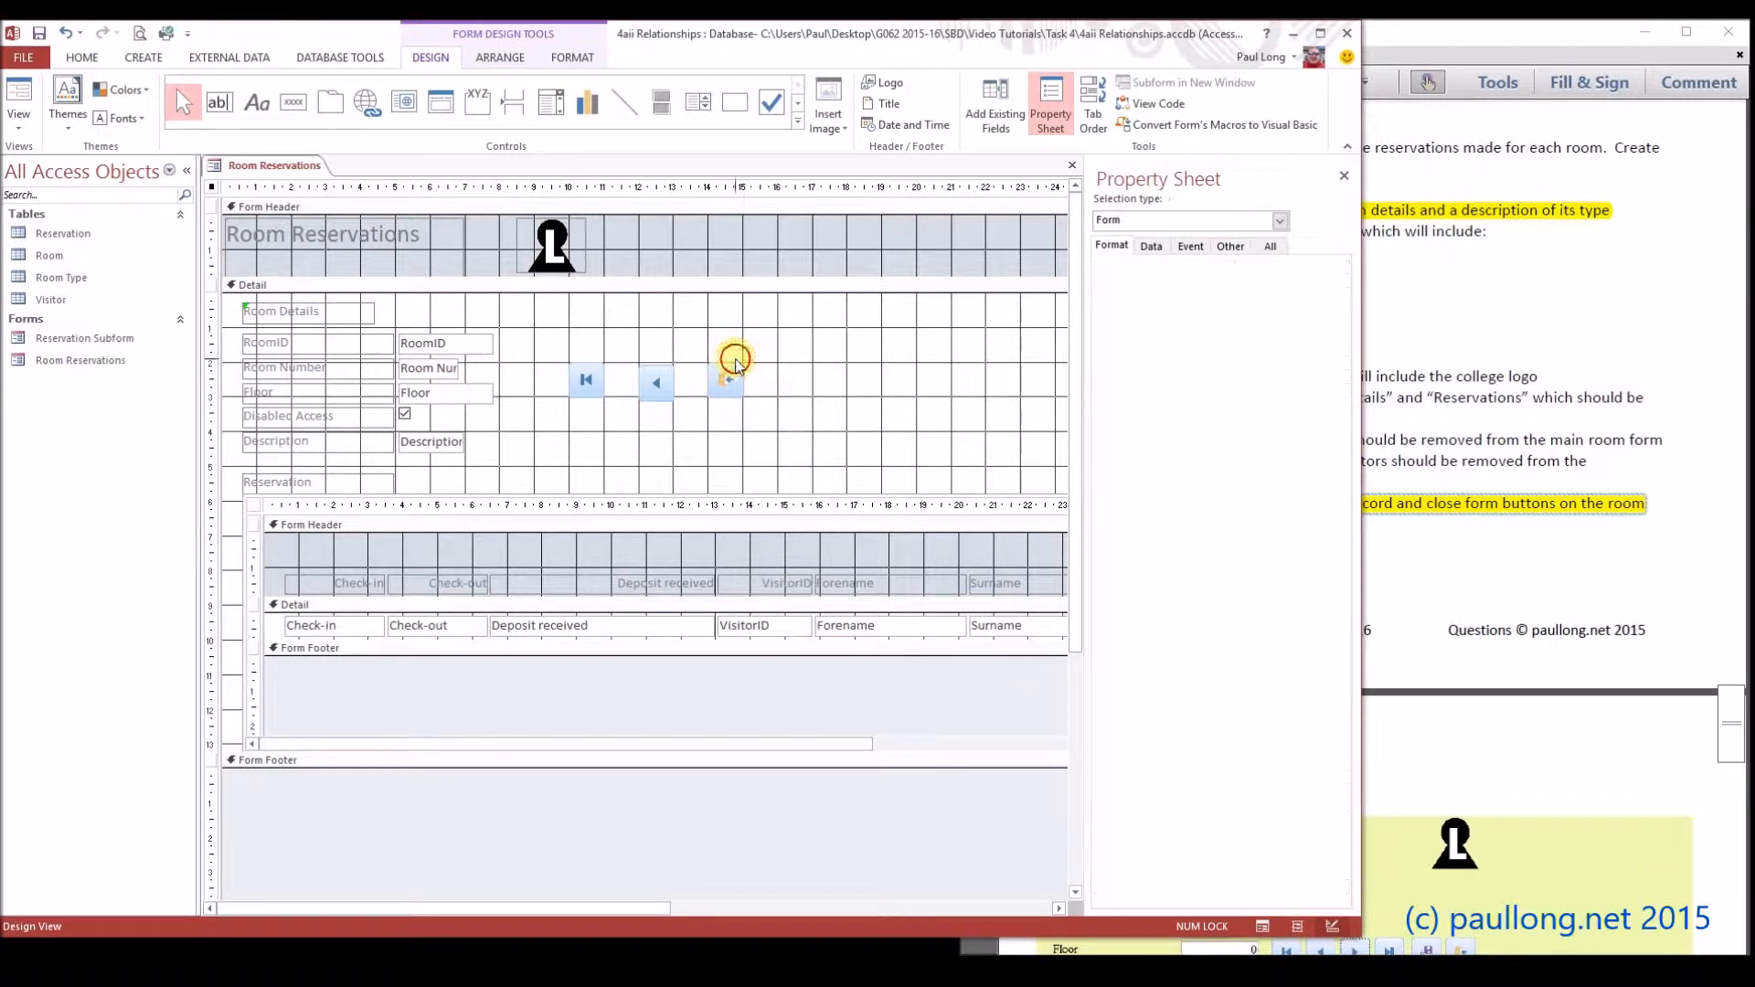
- Add a Save Record command button from the Record Operations category, in line after the close form button
{"action": "left_click", "coordinate": [309, 109]}
{"action": "left_click_drag", "start_coordinate": [777, 363], "coordinate": [826, 401]}
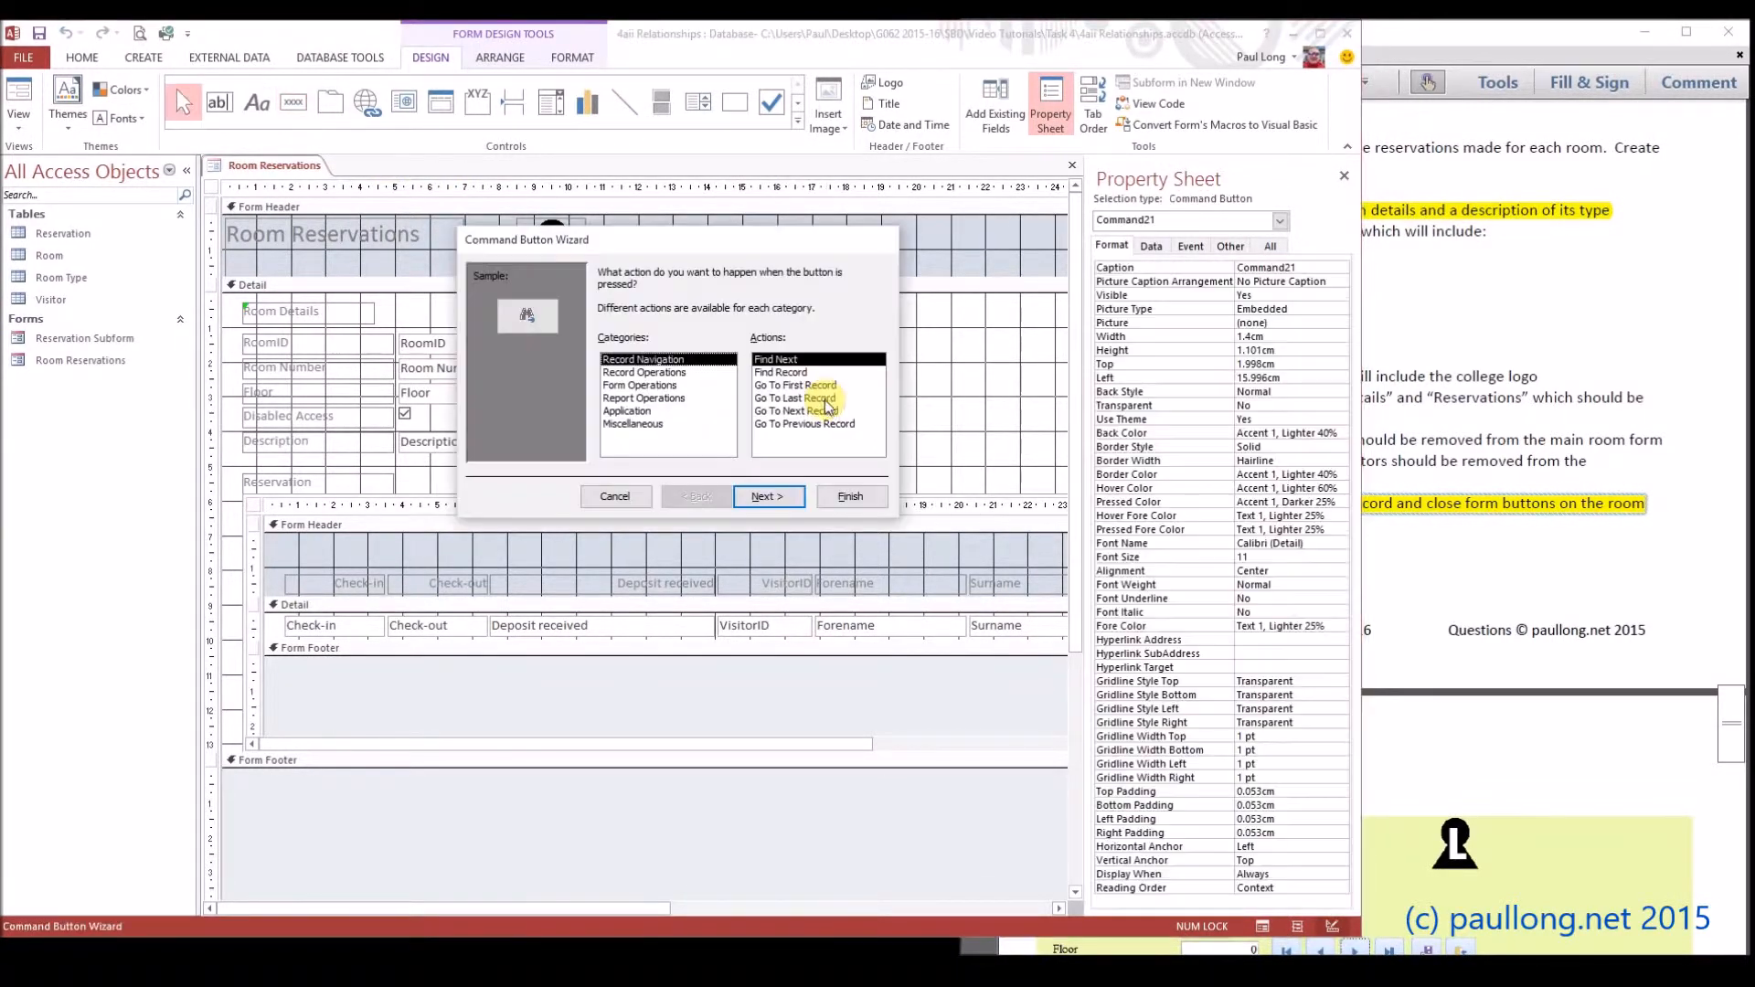
{"action": "left_click", "coordinate": [652, 373]}
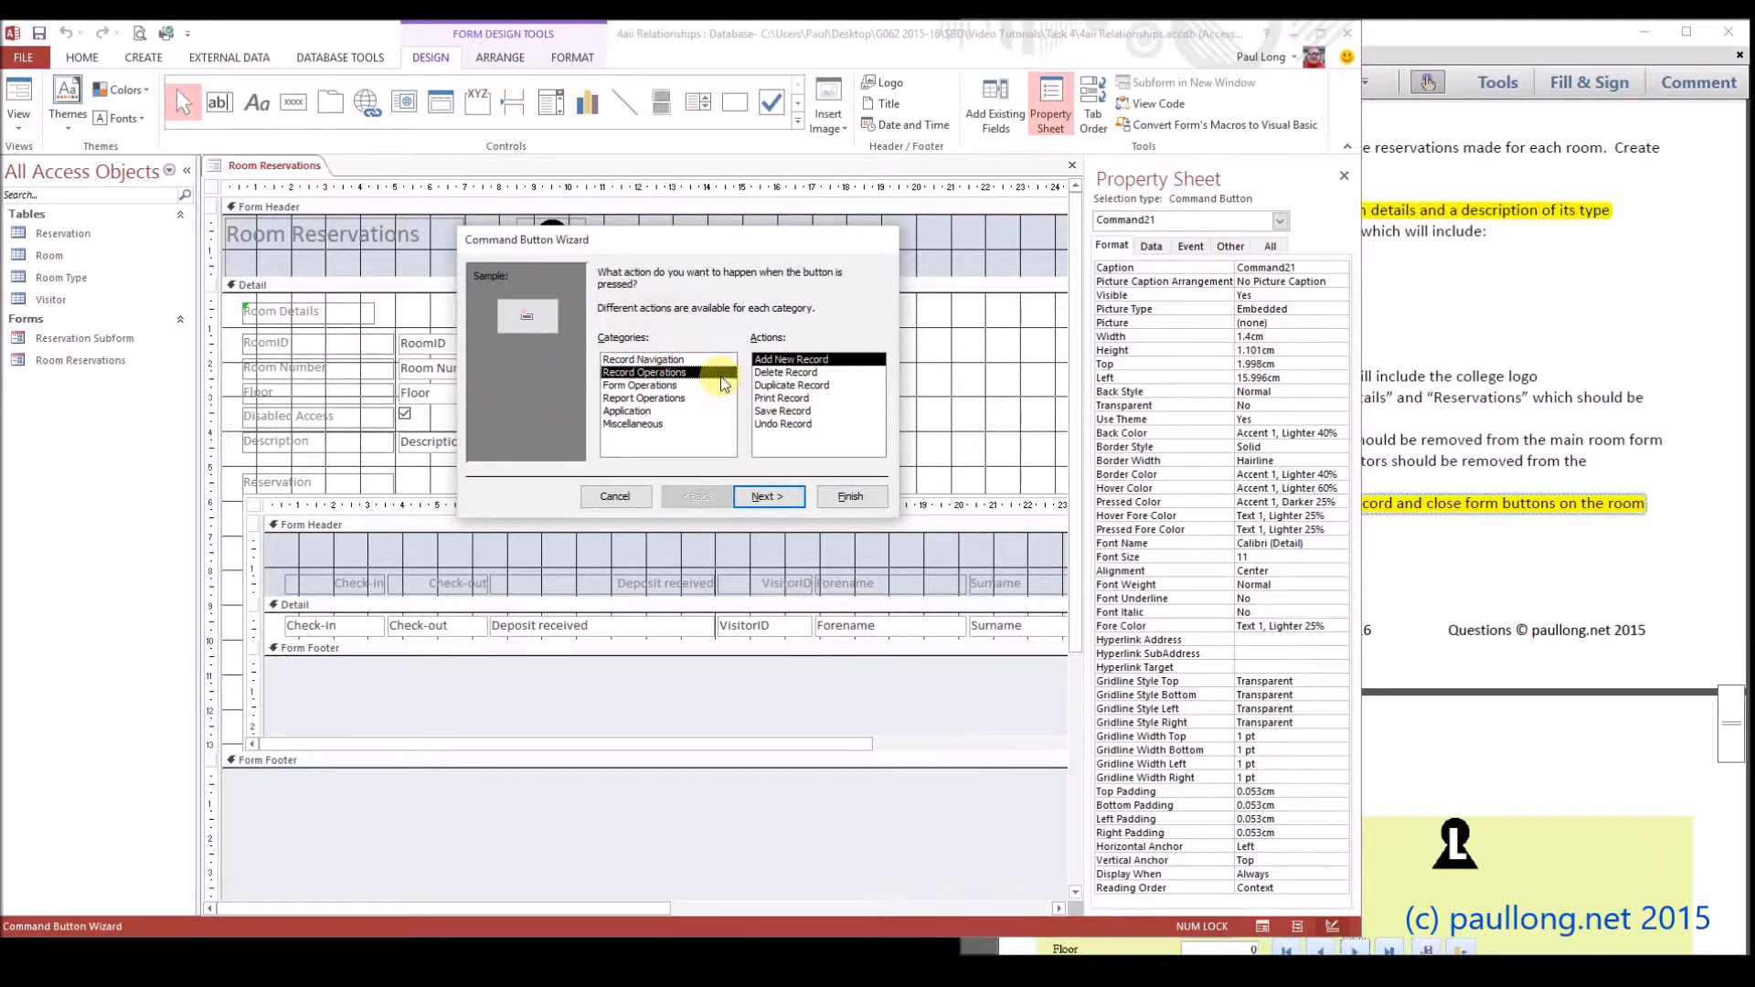
{"action": "left_click", "coordinate": [786, 411]}
{"action": "left_click", "coordinate": [850, 496]}
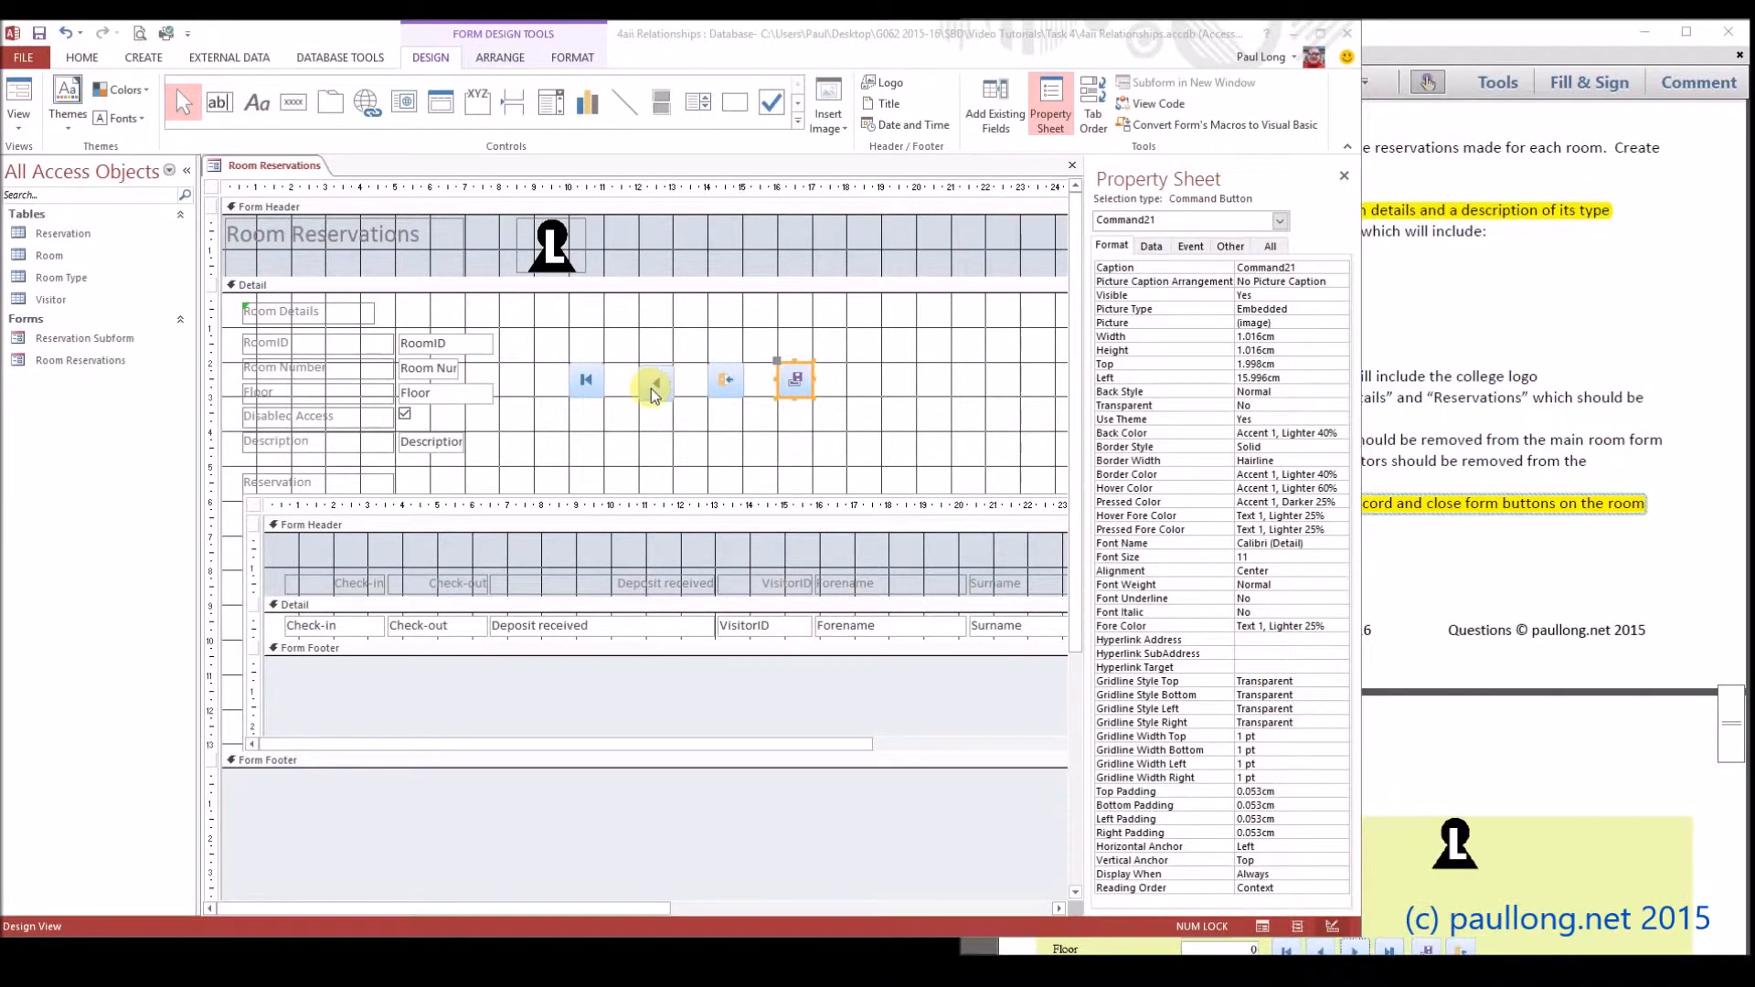
- Review the brief's example form layout and format the Room Reservations title in red Times New Roman
{"action": "left_click", "coordinate": [1466, 440]}
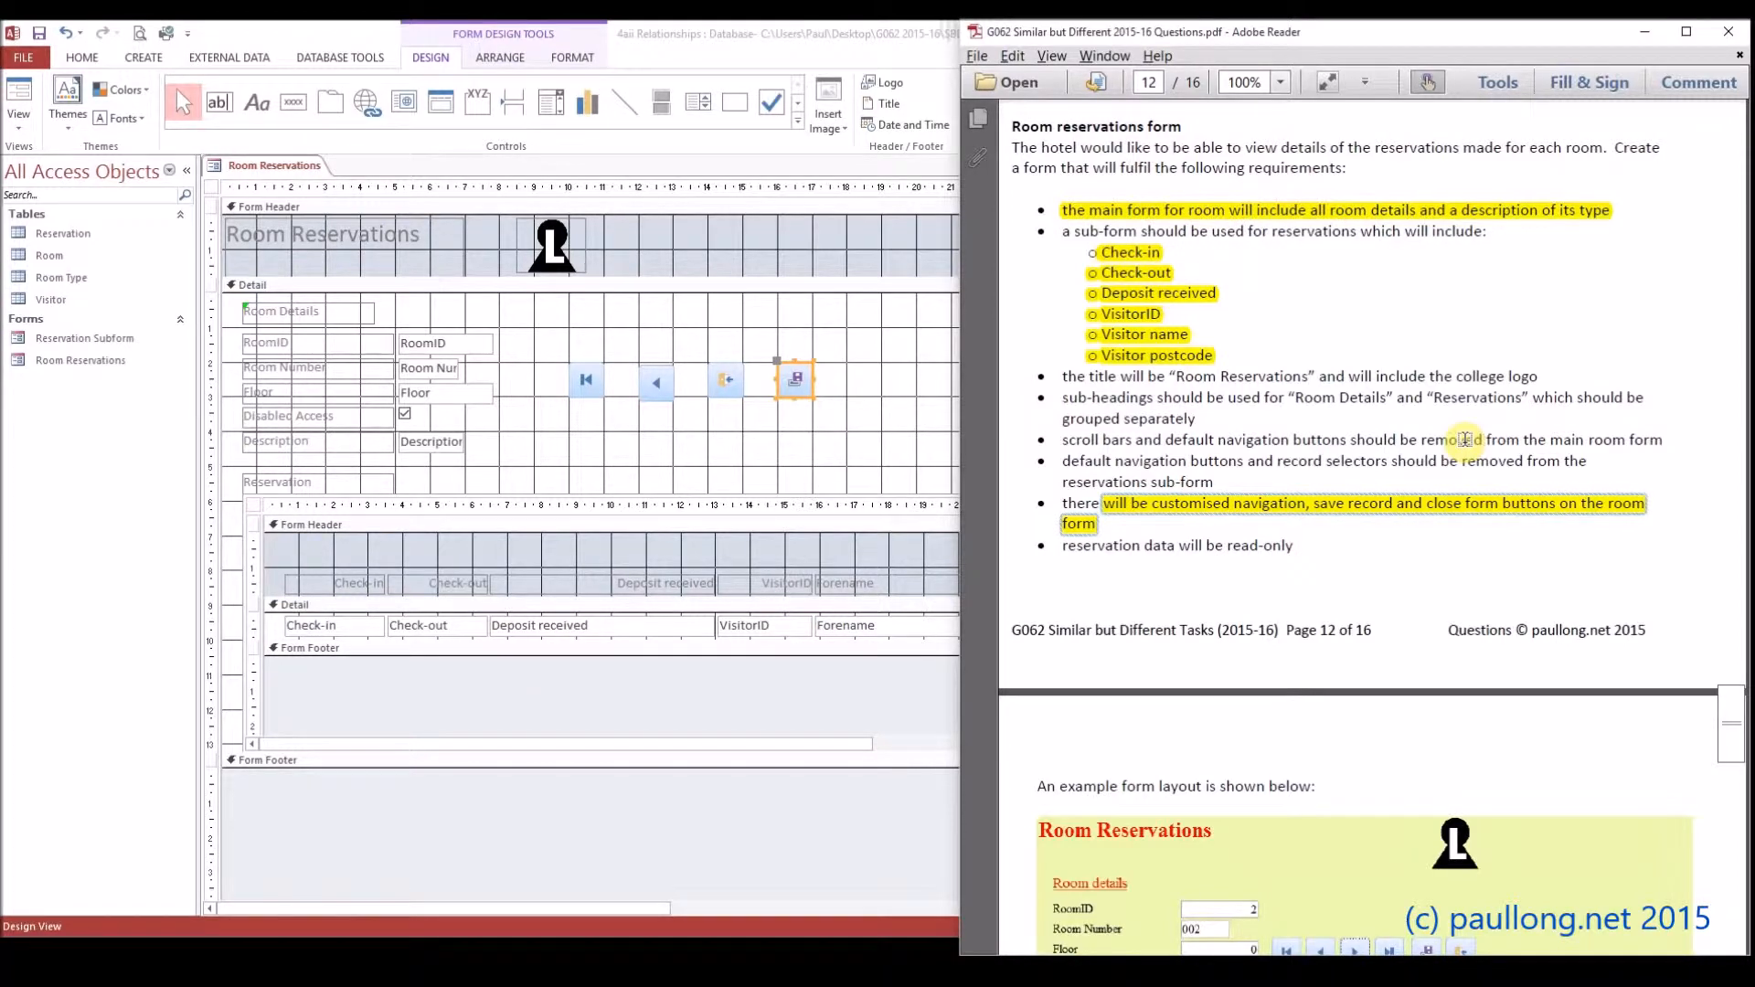
{"action": "scroll", "coordinate": [1463, 440], "scroll_direction": "down", "scroll_amount": 7}
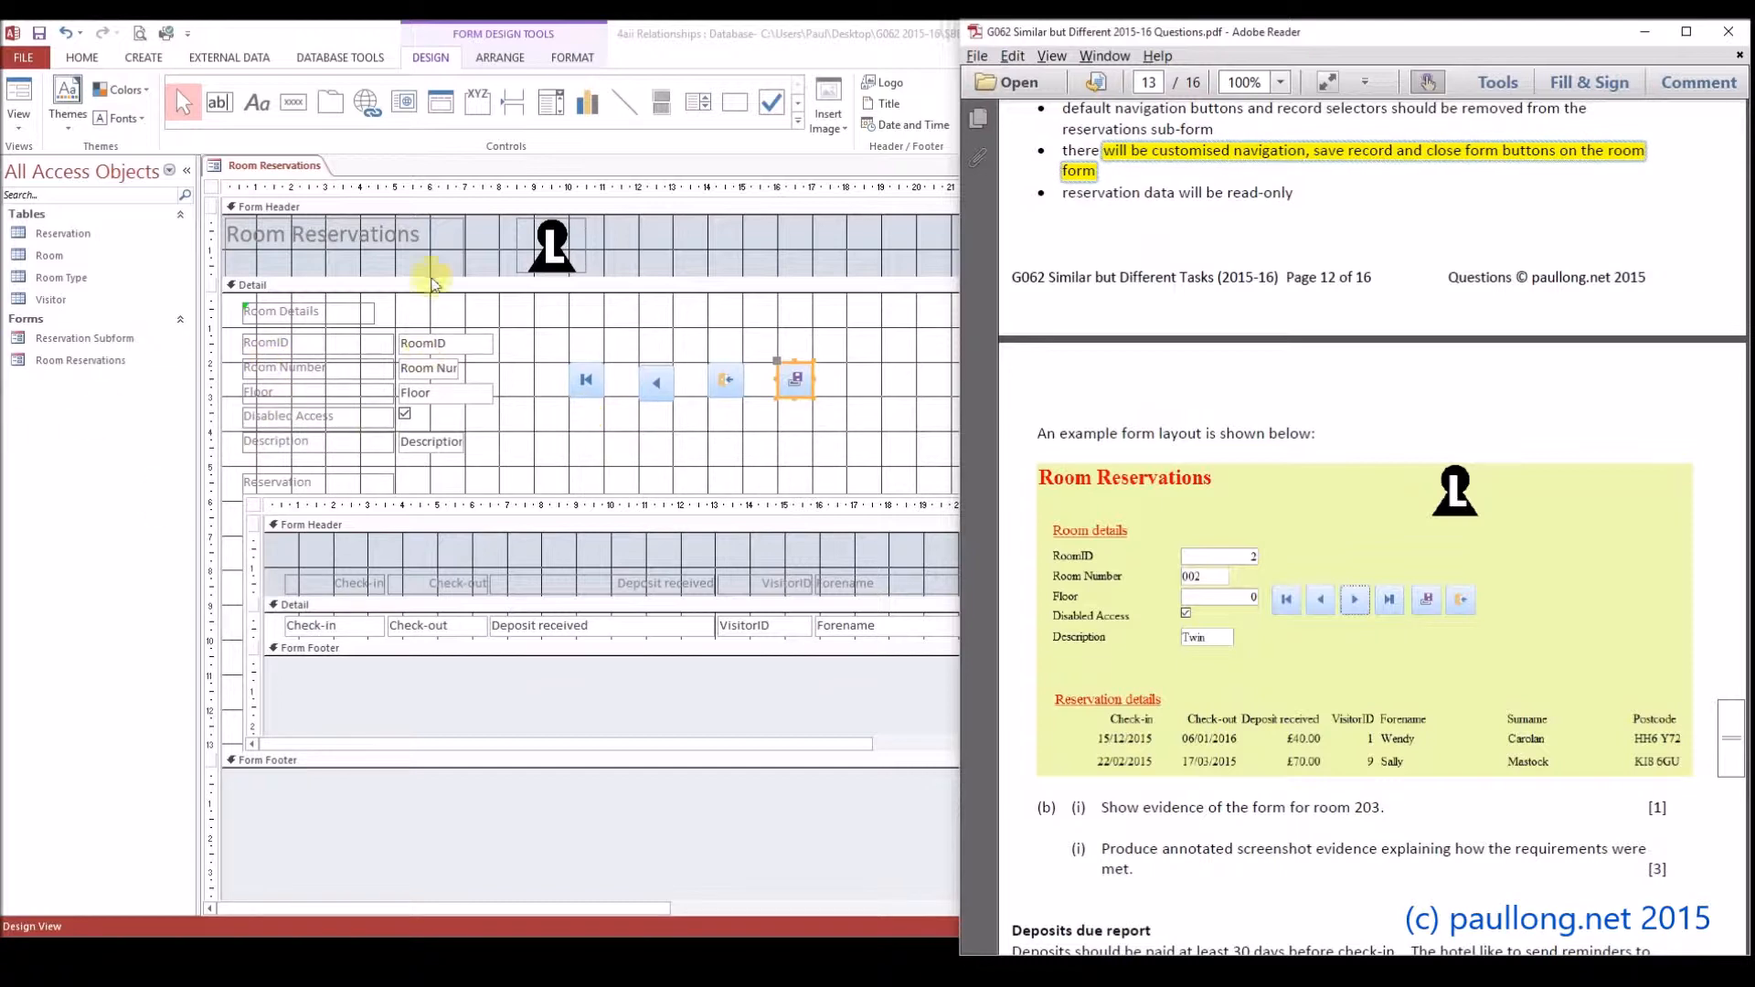
{"action": "left_click", "coordinate": [433, 235]}
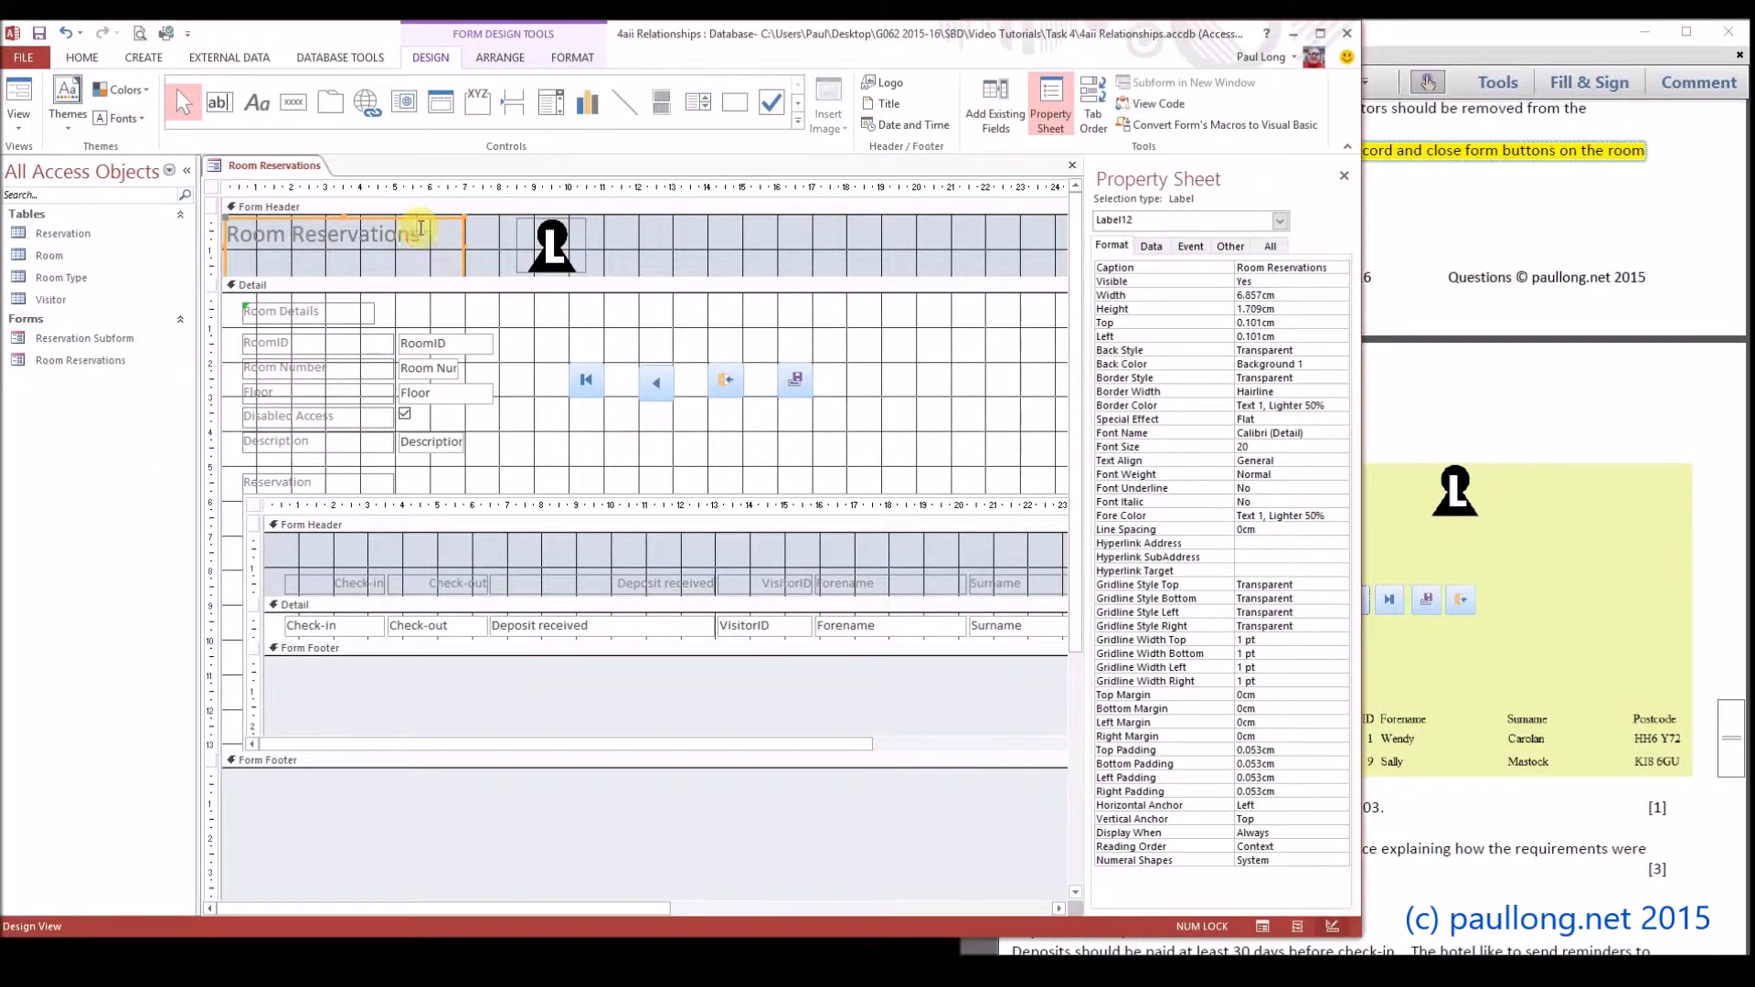
{"action": "left_click", "coordinate": [573, 57]}
{"action": "left_click", "coordinate": [198, 119]}
{"action": "left_click", "coordinate": [239, 90]}
{"action": "type", "text": "Times New Roman"}
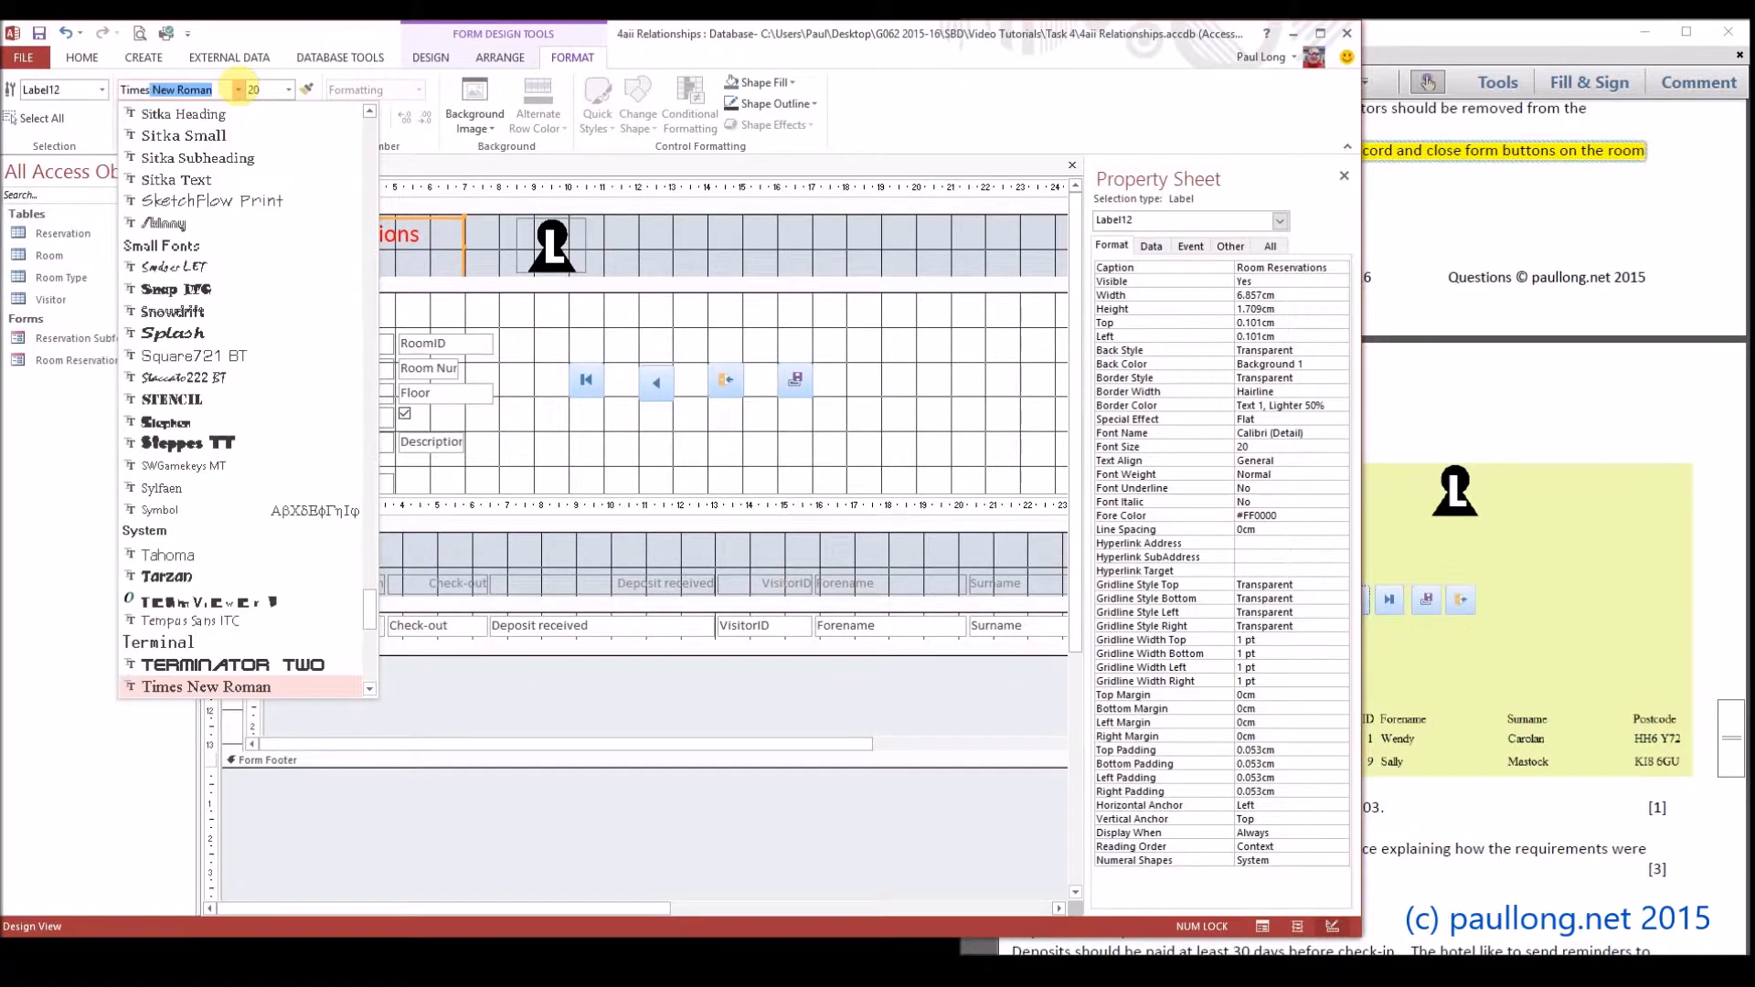
{"action": "key", "text": "Return"}
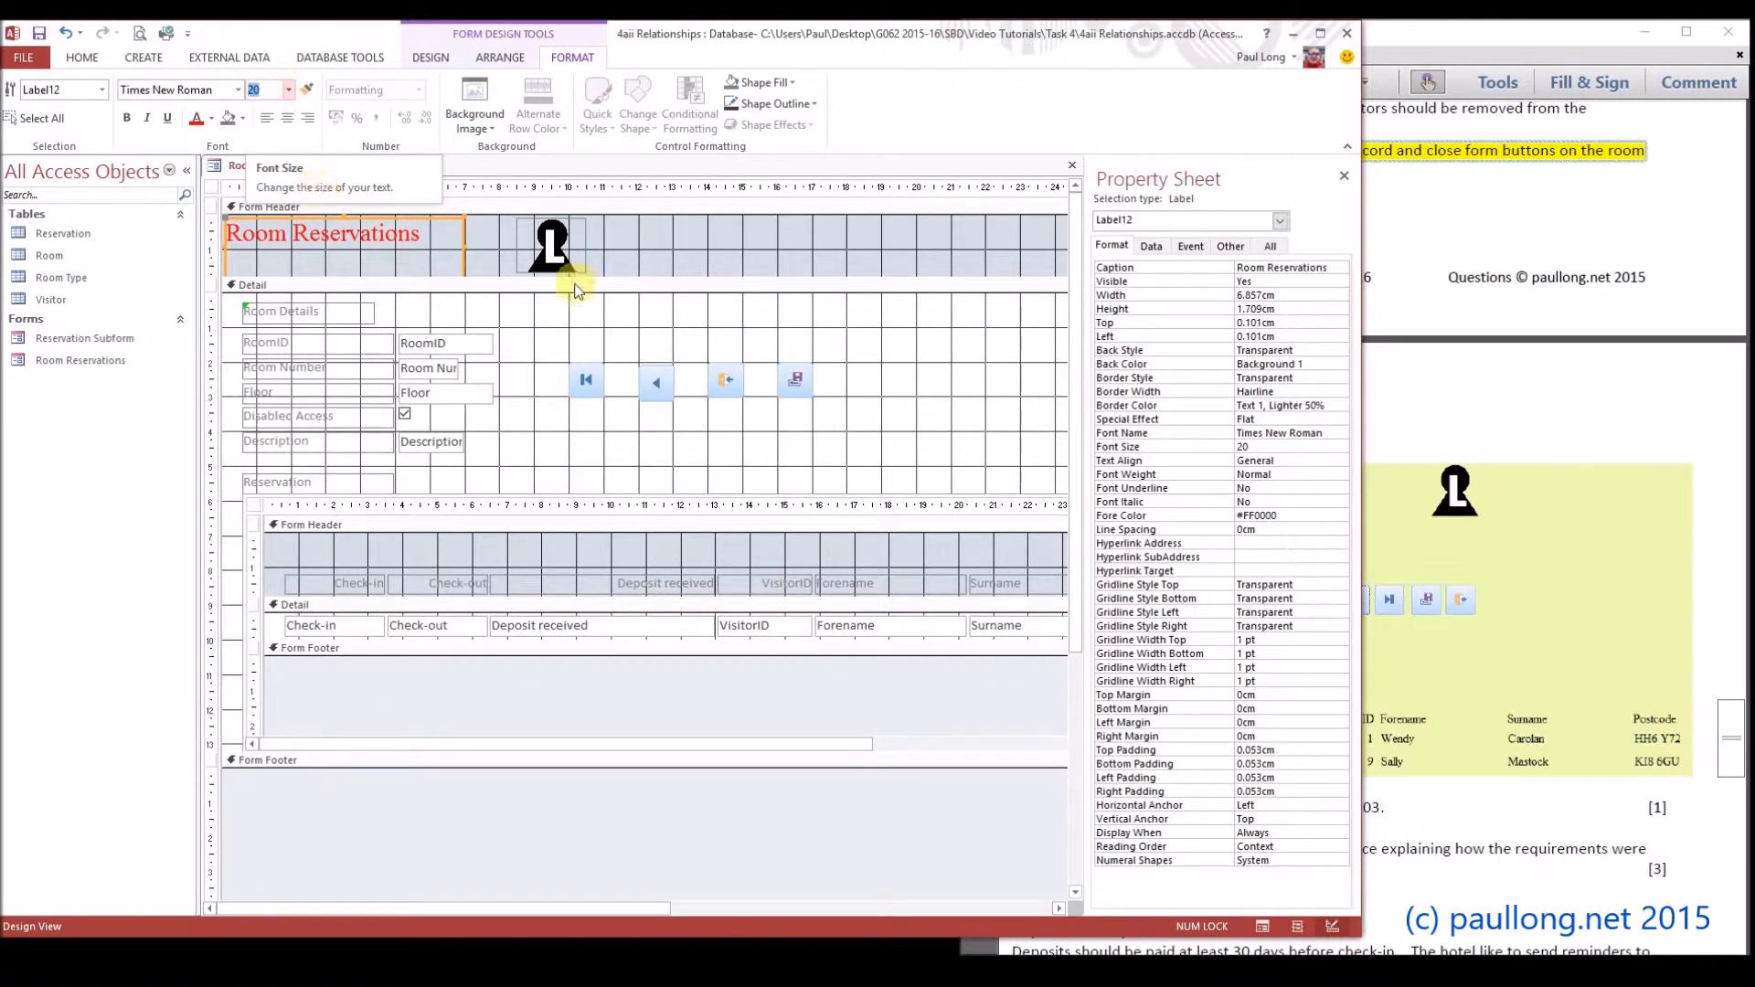
- Check the brief's house style for main headings and make the Room Reservations title bold
{"action": "left_click", "coordinate": [1610, 357]}
{"action": "scroll", "coordinate": [1611, 356], "scroll_direction": "up", "scroll_amount": 10}
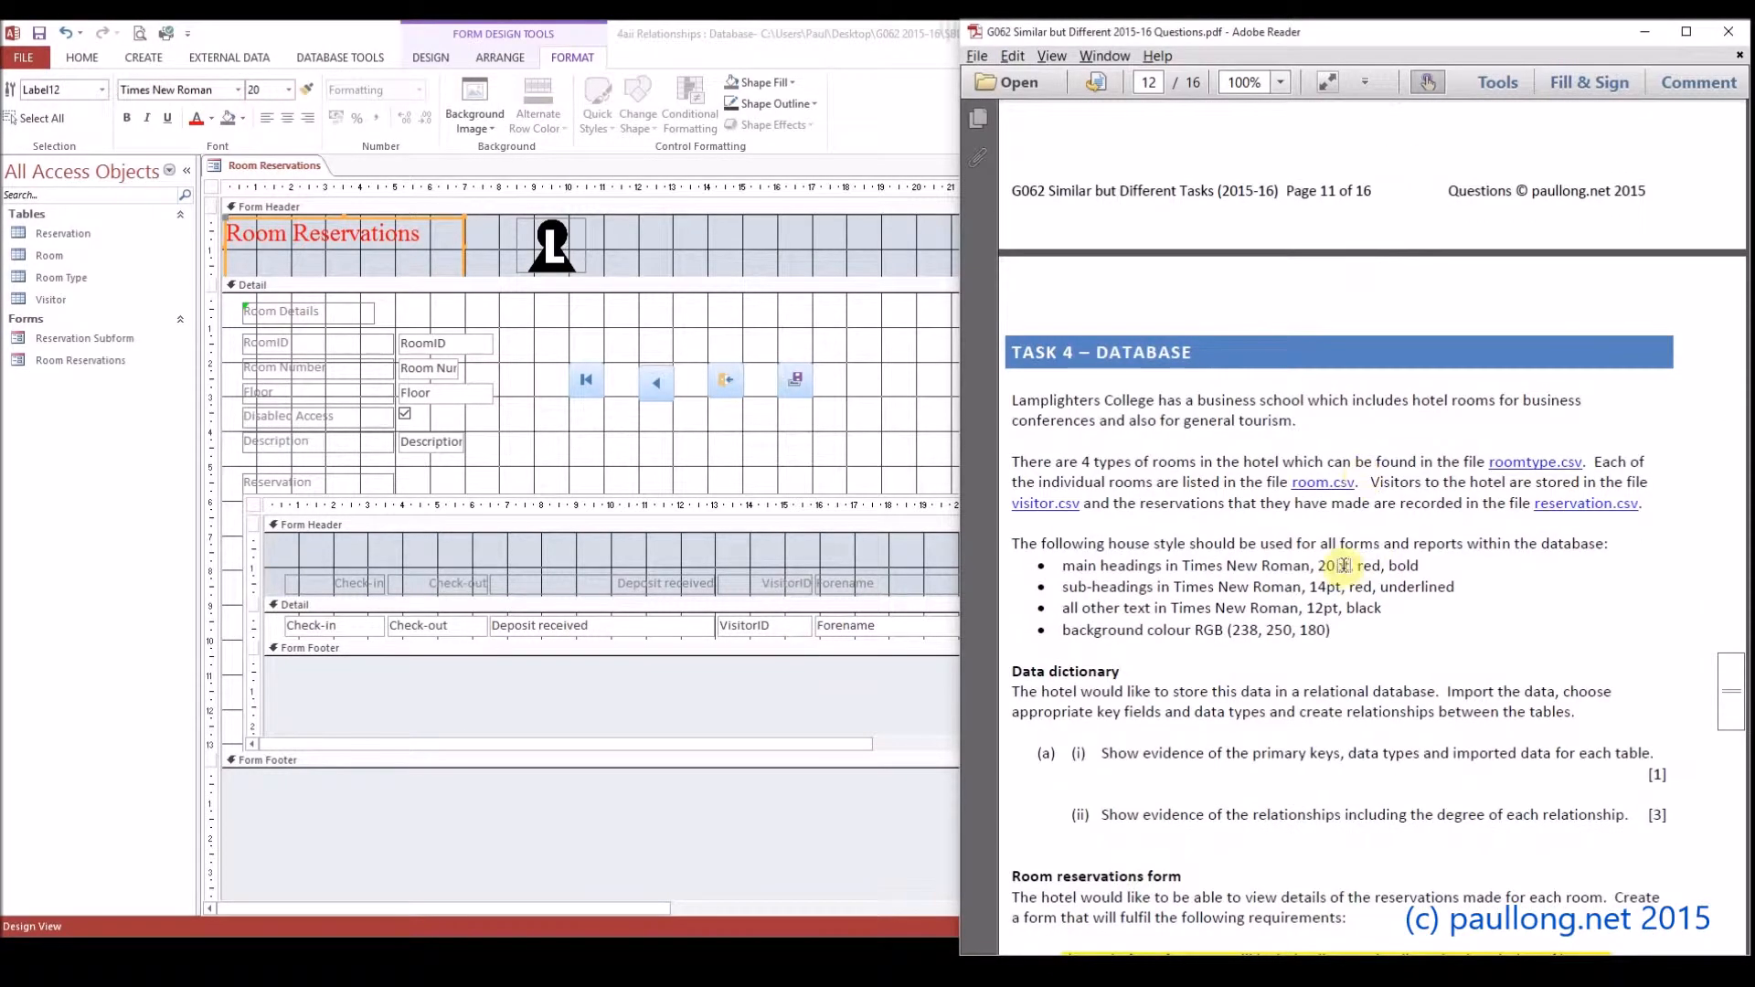
{"action": "scroll", "coordinate": [1340, 560], "scroll_direction": "down", "scroll_amount": 15}
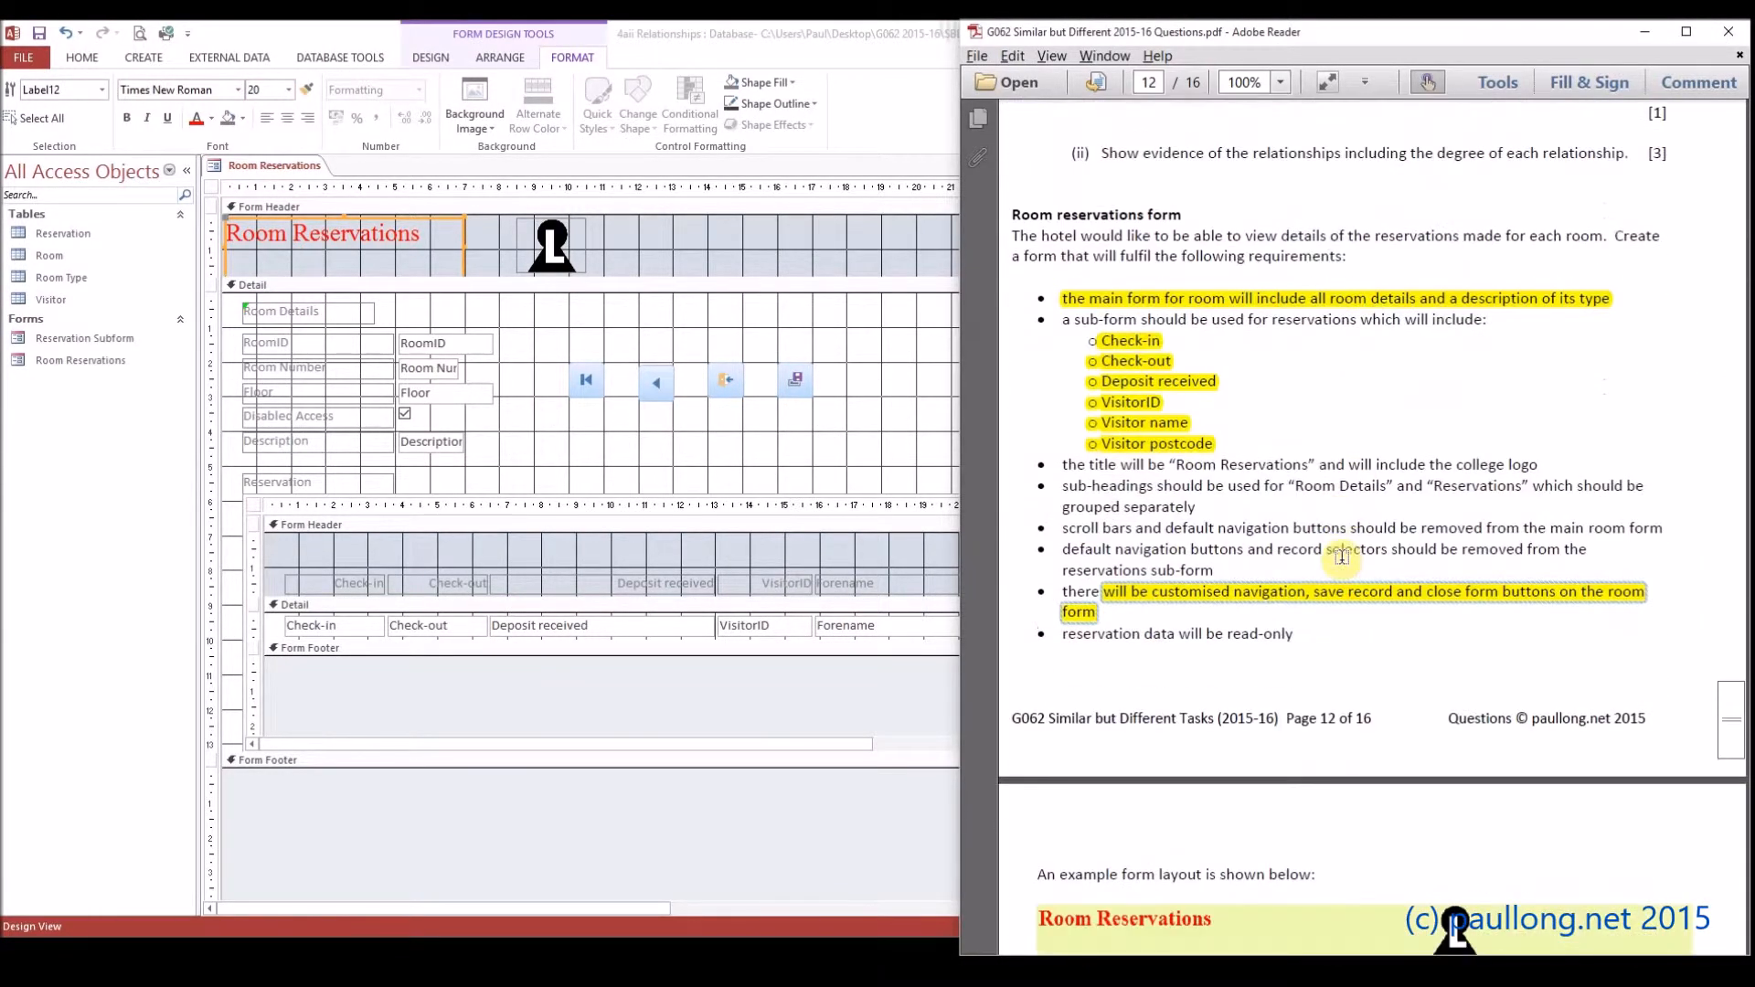
{"action": "left_click", "coordinate": [126, 121]}
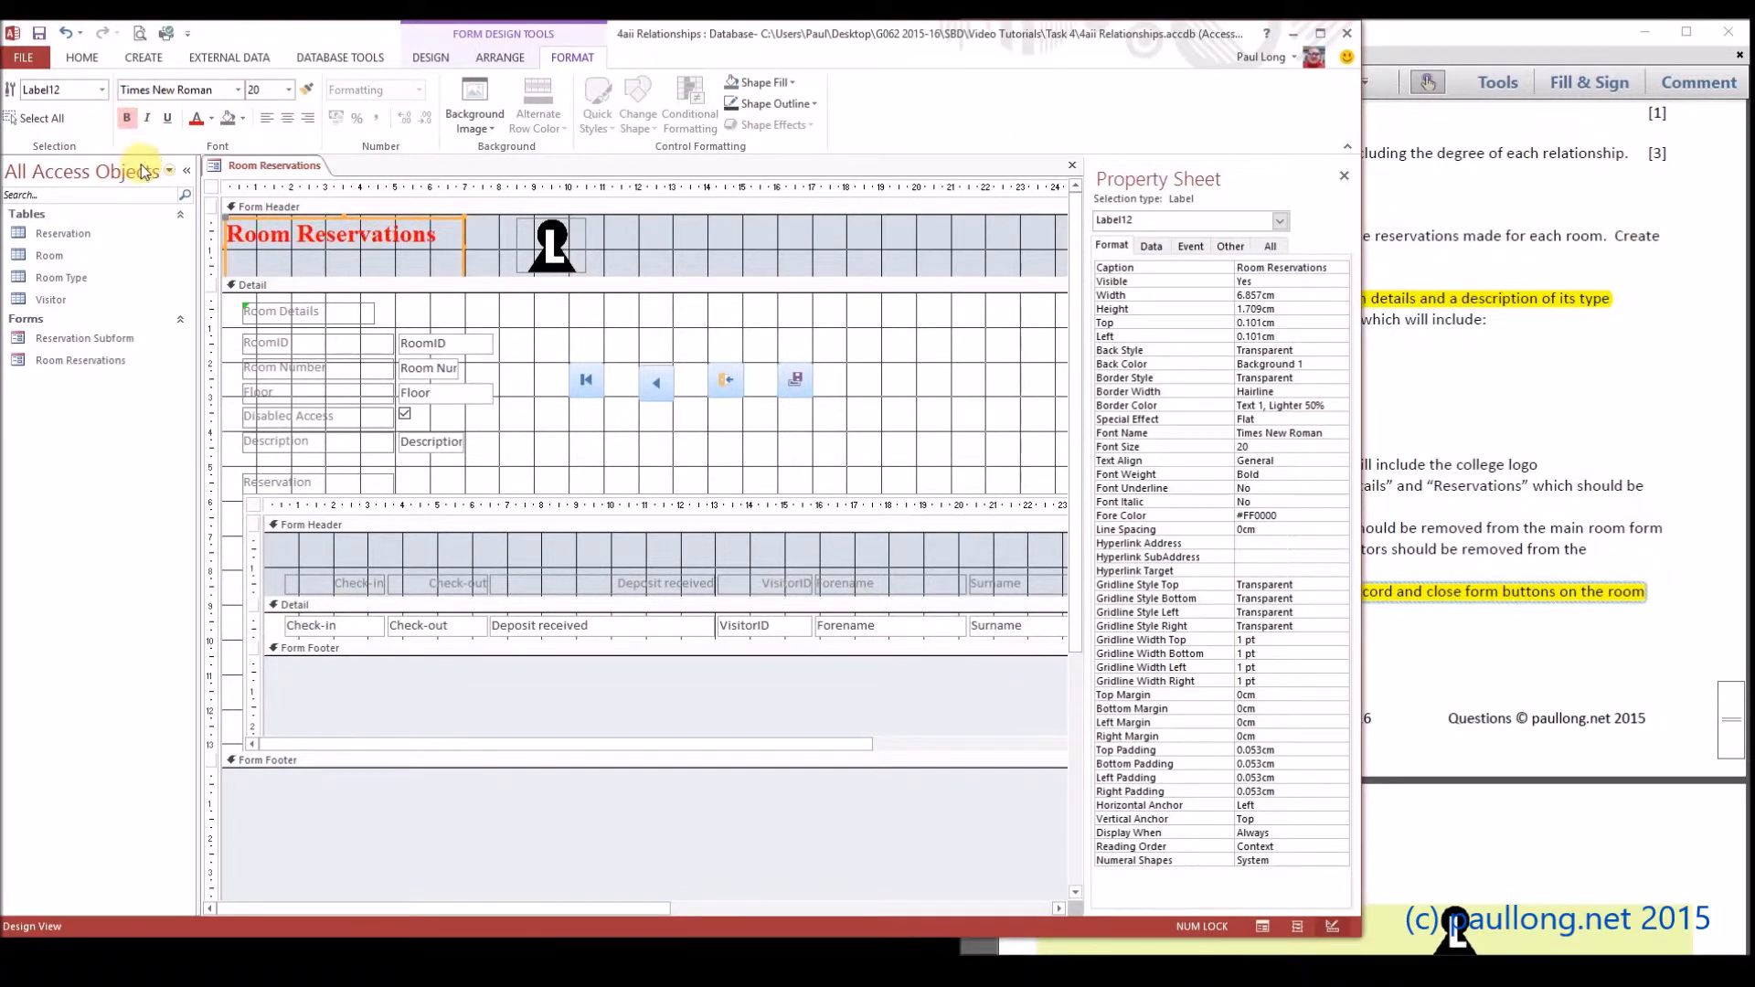
- Format the Room Details and Reservation sub-headings together as red, underlined, 14 pt Times New Roman
{"action": "left_click", "coordinate": [309, 312]}
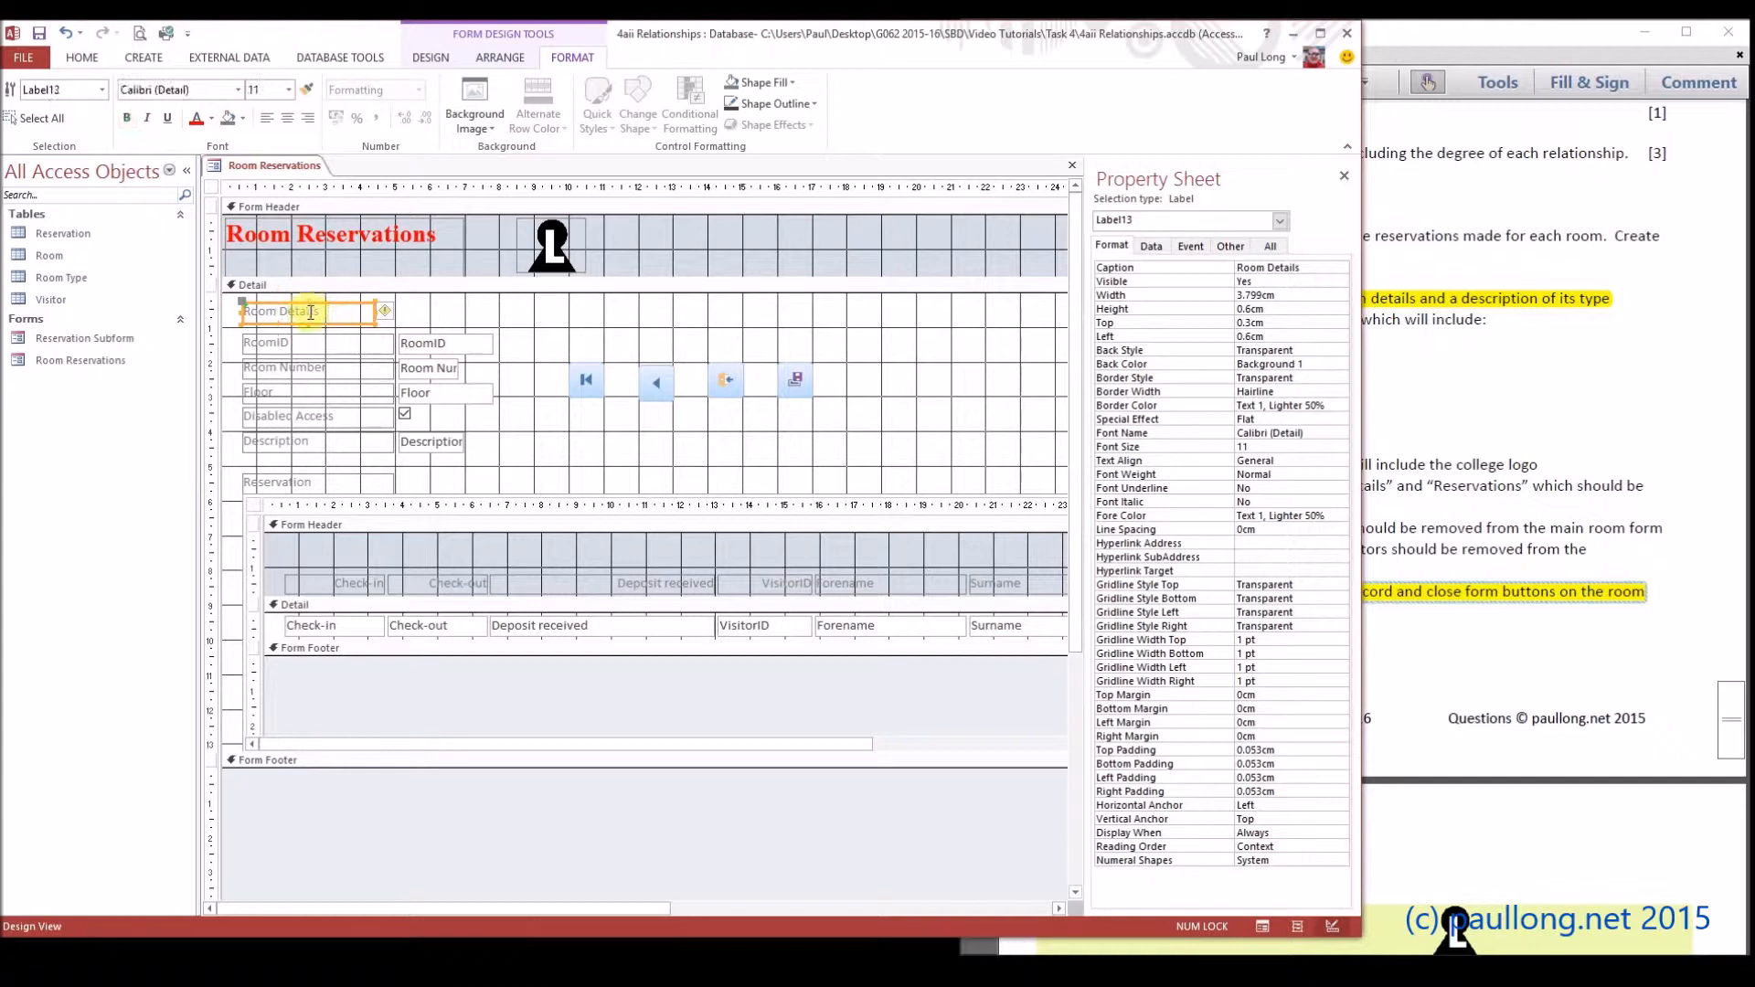
{"action": "left_click", "coordinate": [319, 483], "text": "shift"}
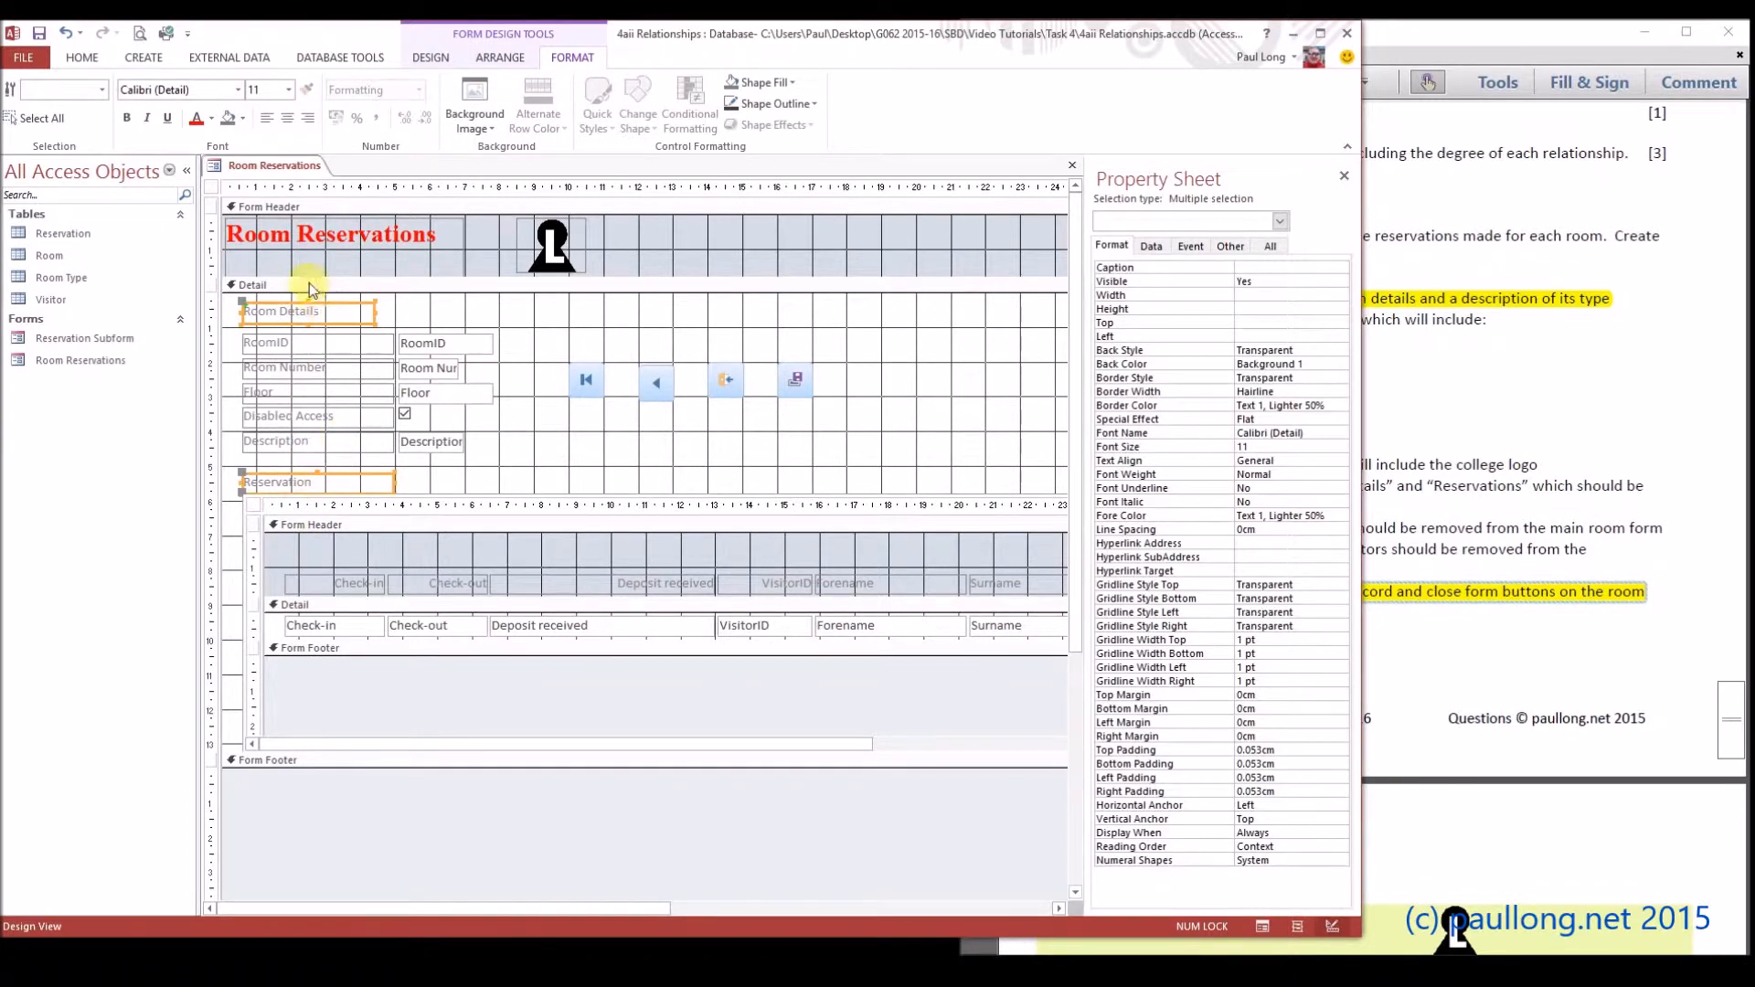
{"action": "left_click", "coordinate": [196, 118]}
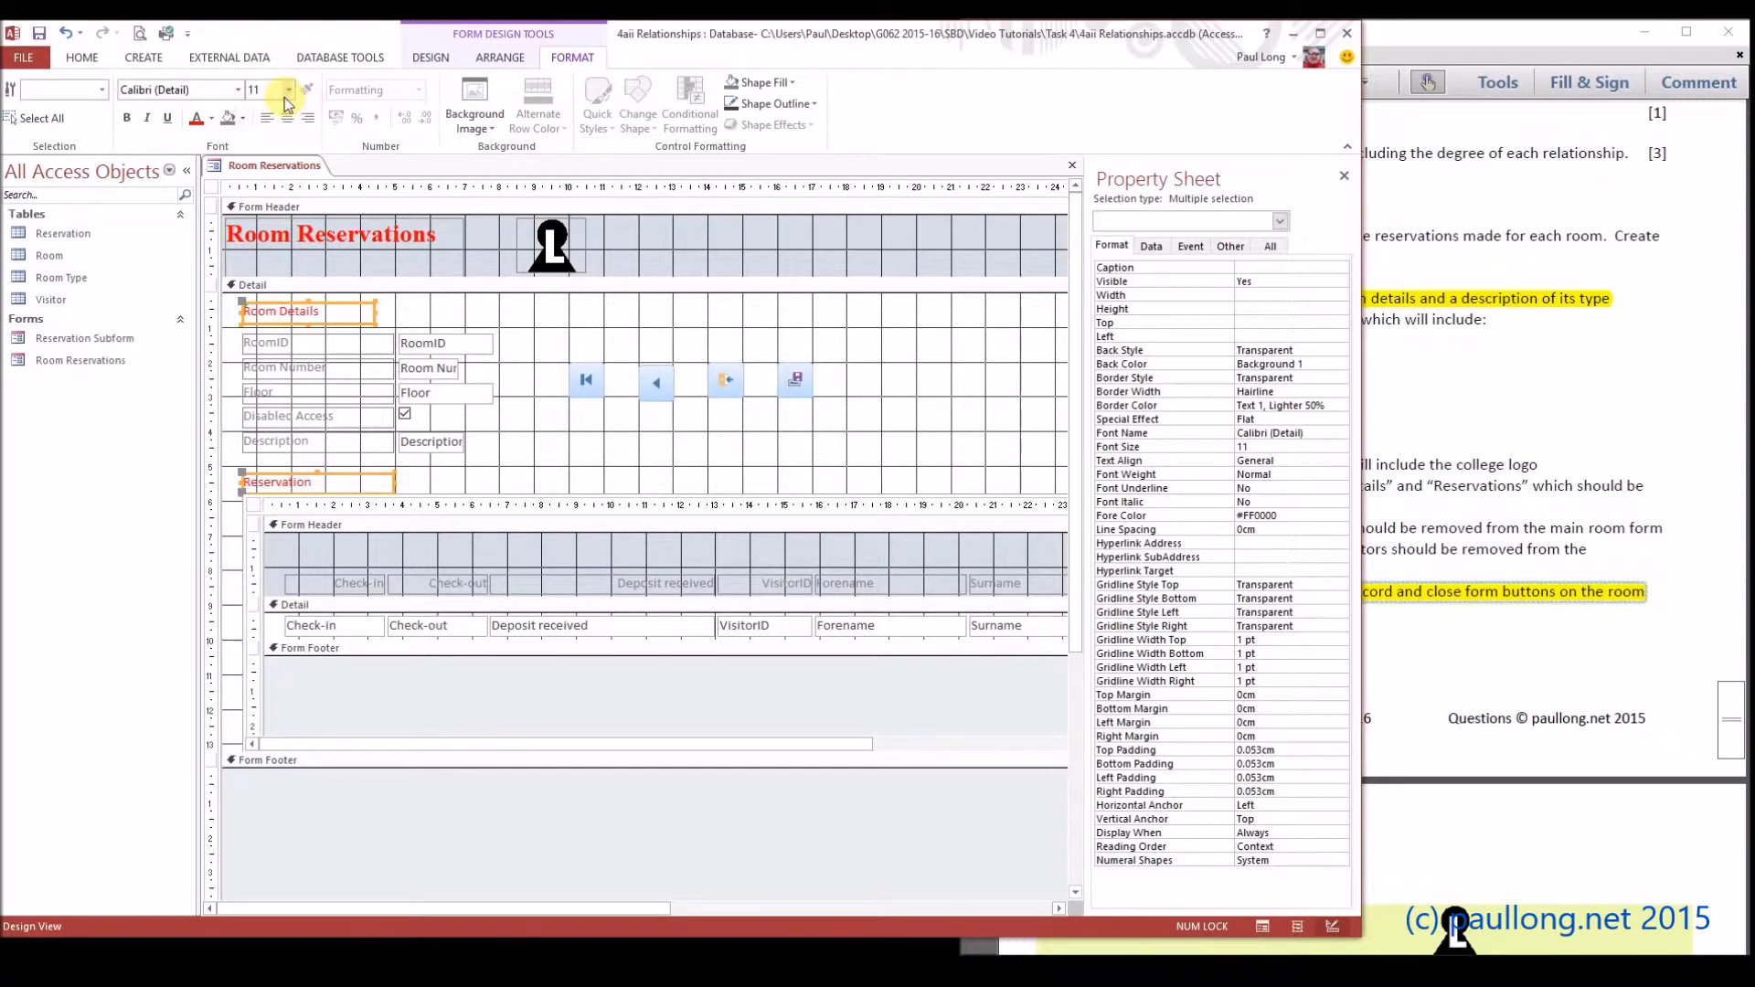
{"action": "left_click", "coordinate": [164, 119]}
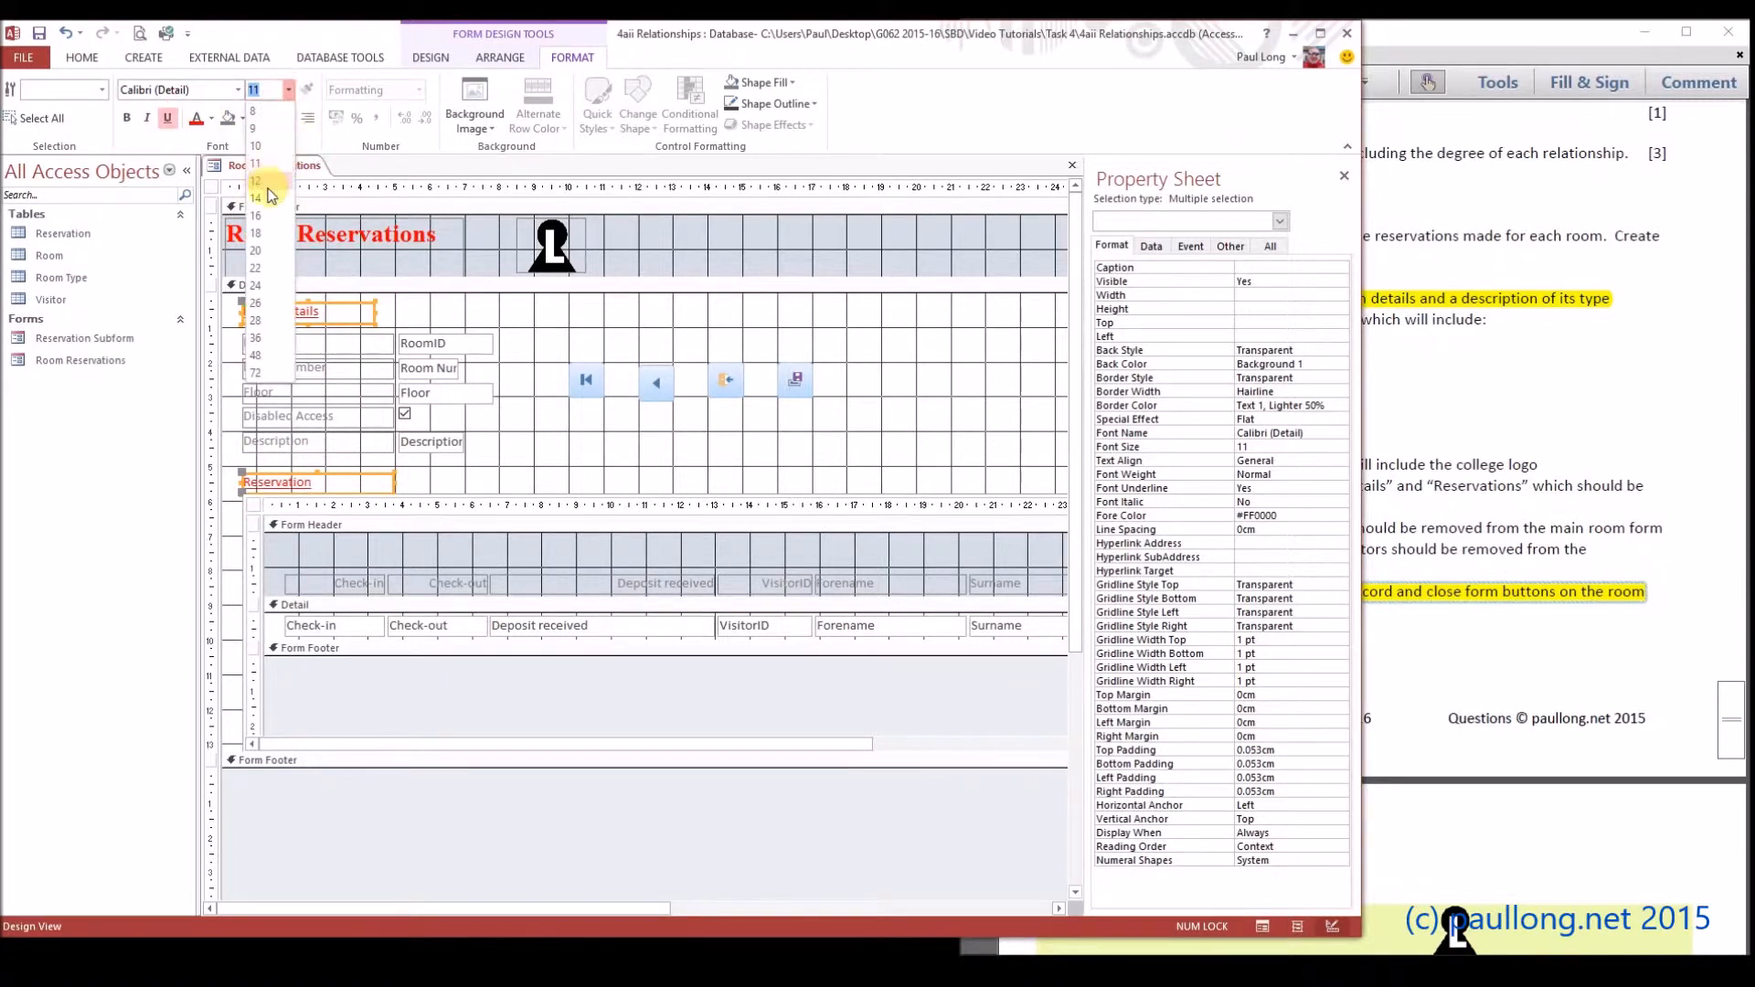
{"action": "left_click", "coordinate": [239, 91]}
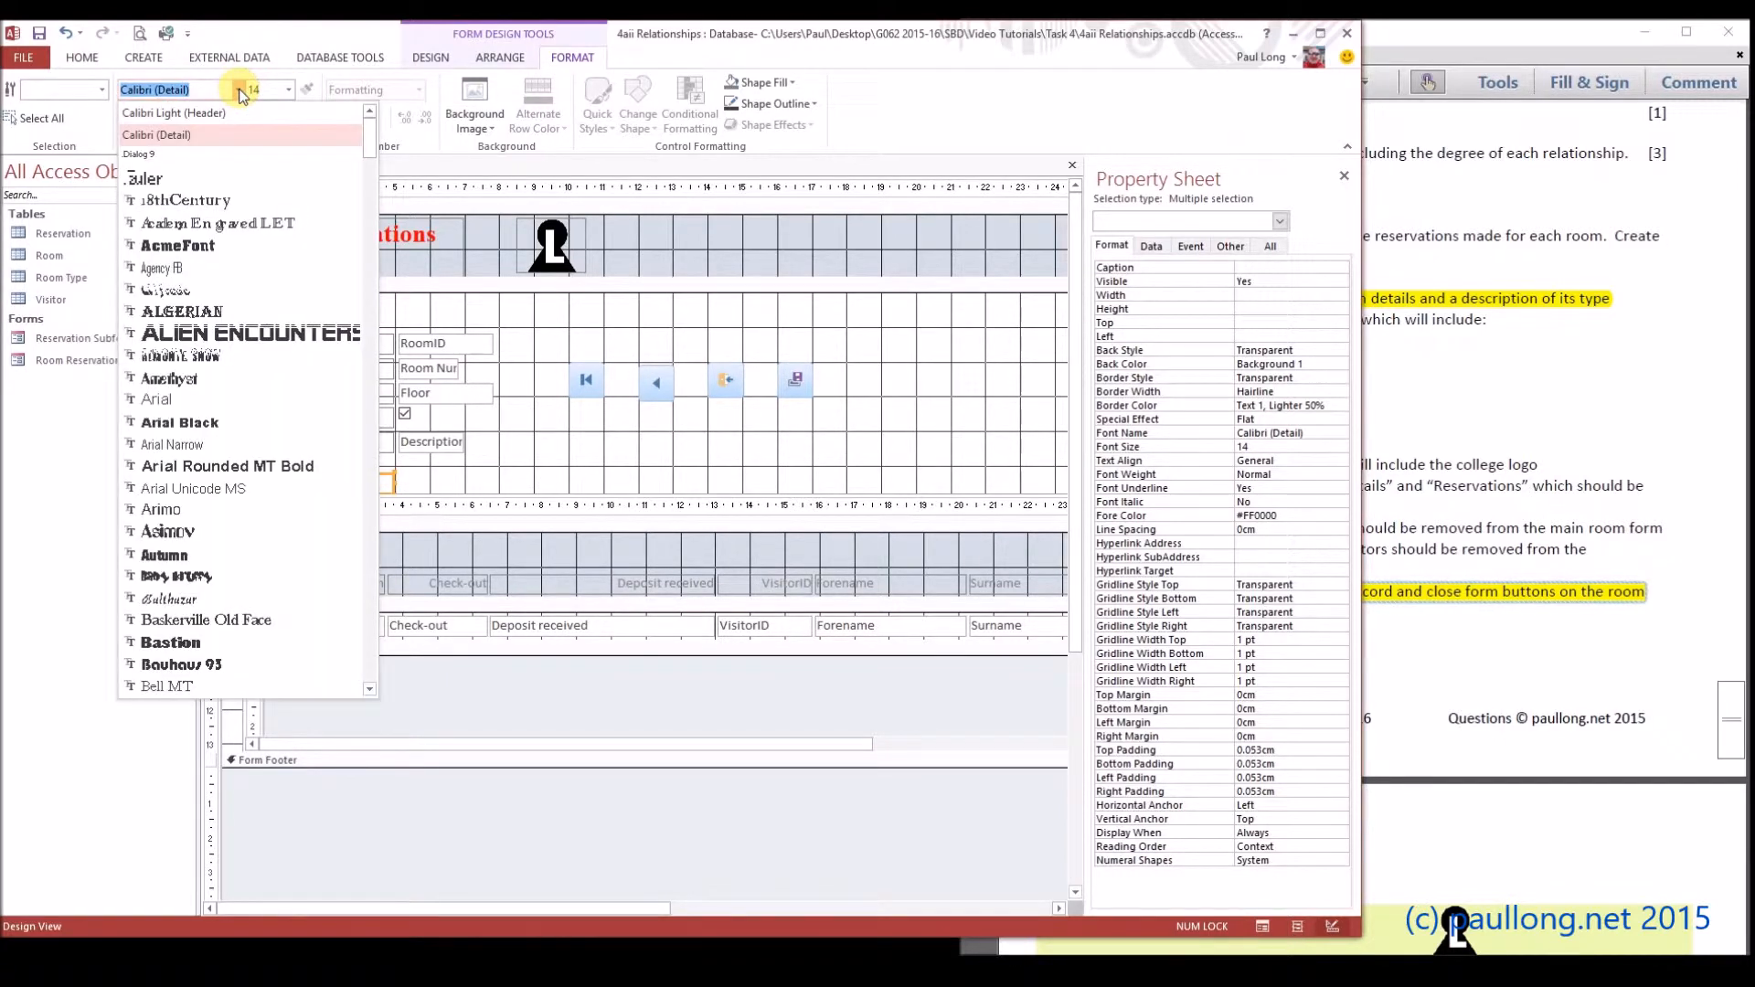
{"action": "type", "text": "Times New Roman"}
{"action": "key", "text": "Return"}
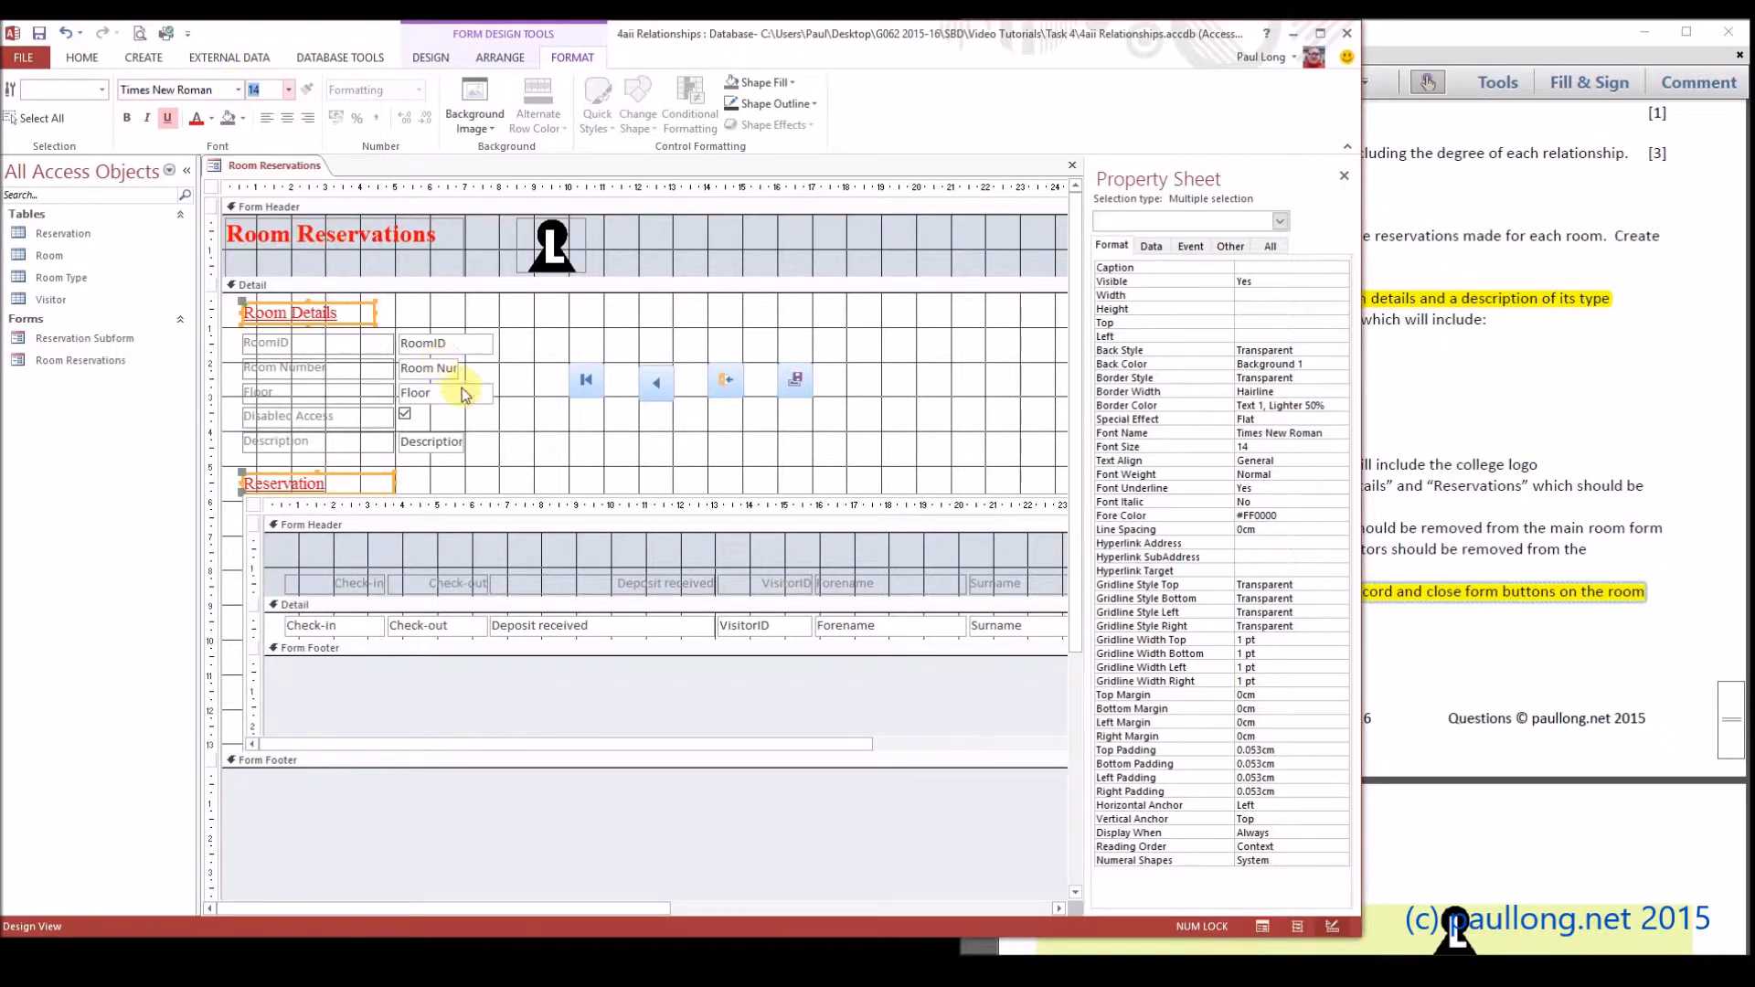
- Format all the Room Details field labels and controls, RoomID to Description, as black 12 pt Times New Roman
{"action": "left_click", "coordinate": [994, 590]}
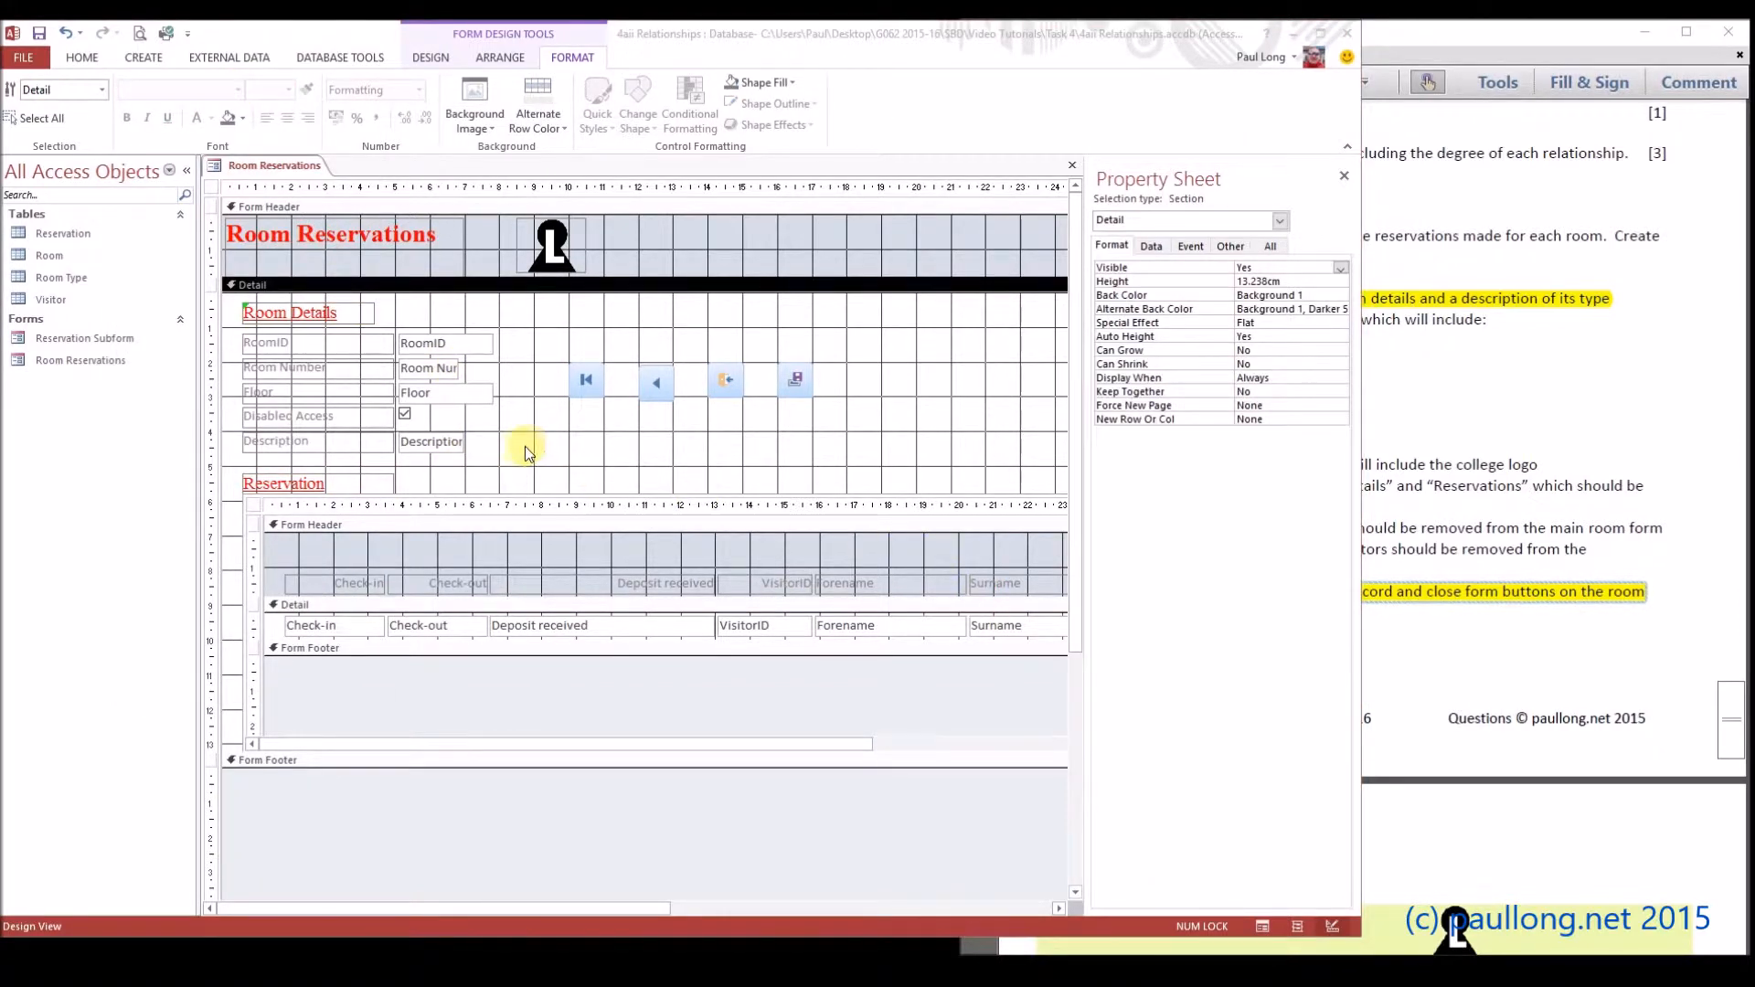
{"action": "left_click_drag", "start_coordinate": [517, 447], "coordinate": [255, 342]}
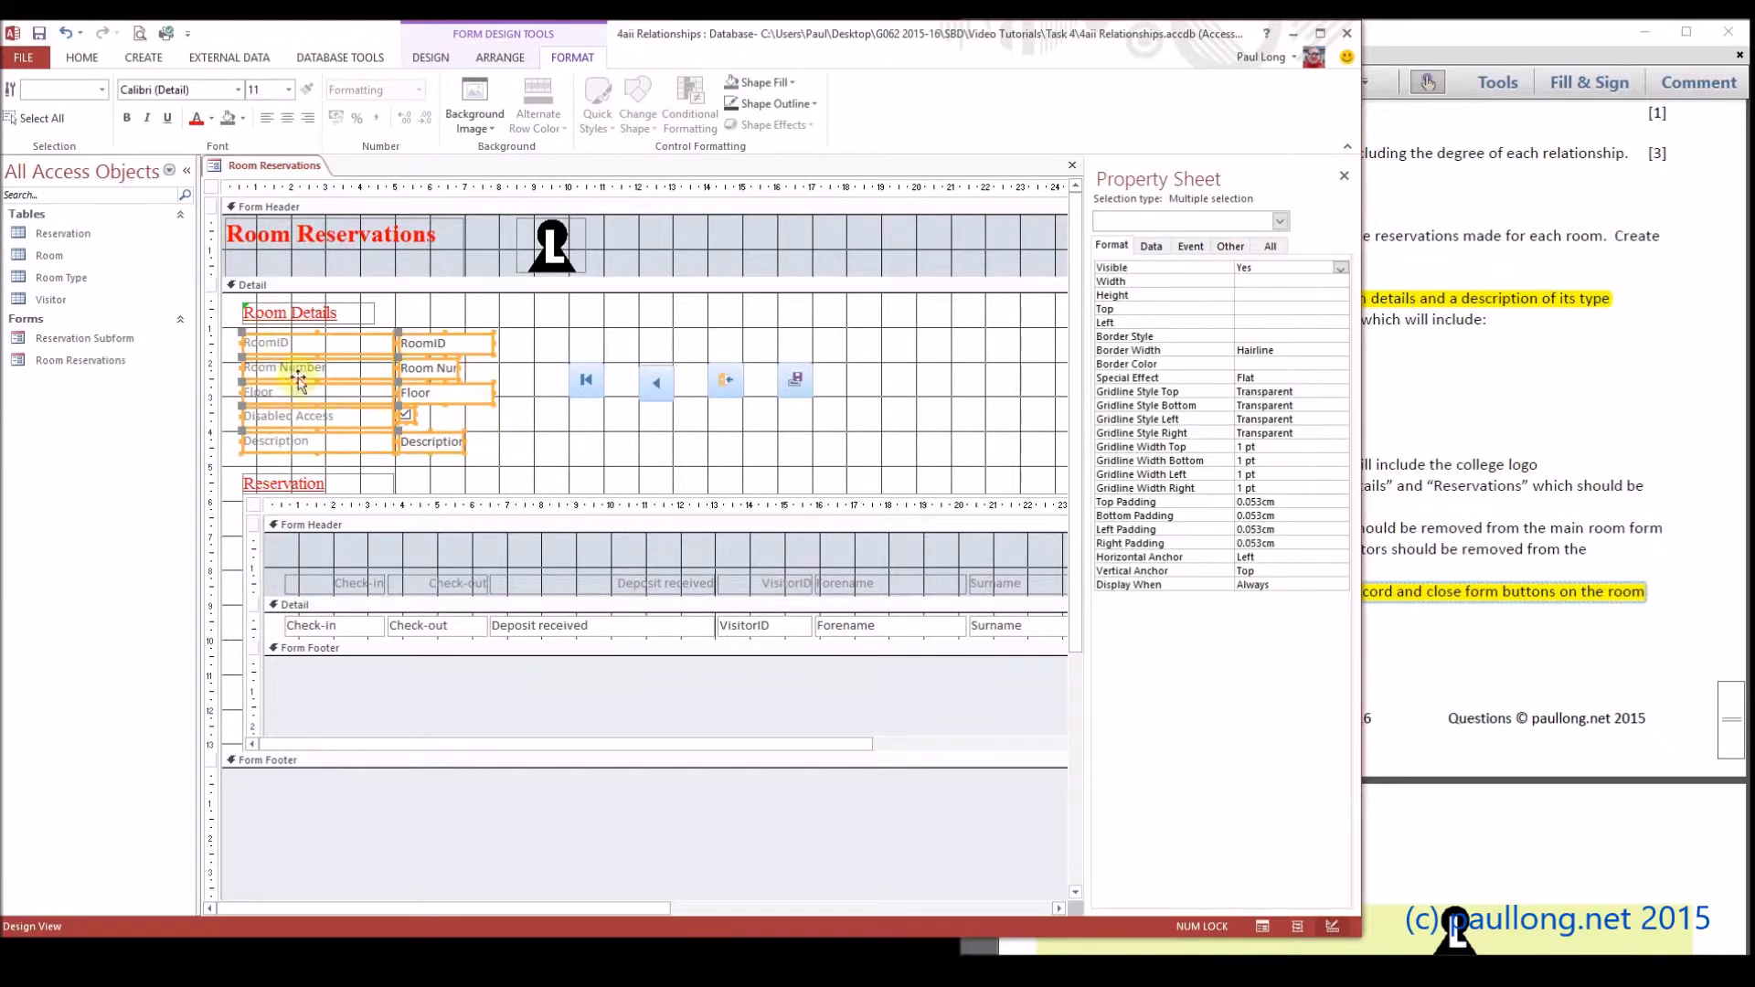
{"action": "left_click", "coordinate": [212, 119]}
{"action": "left_click", "coordinate": [206, 151]}
{"action": "left_click", "coordinate": [291, 90]}
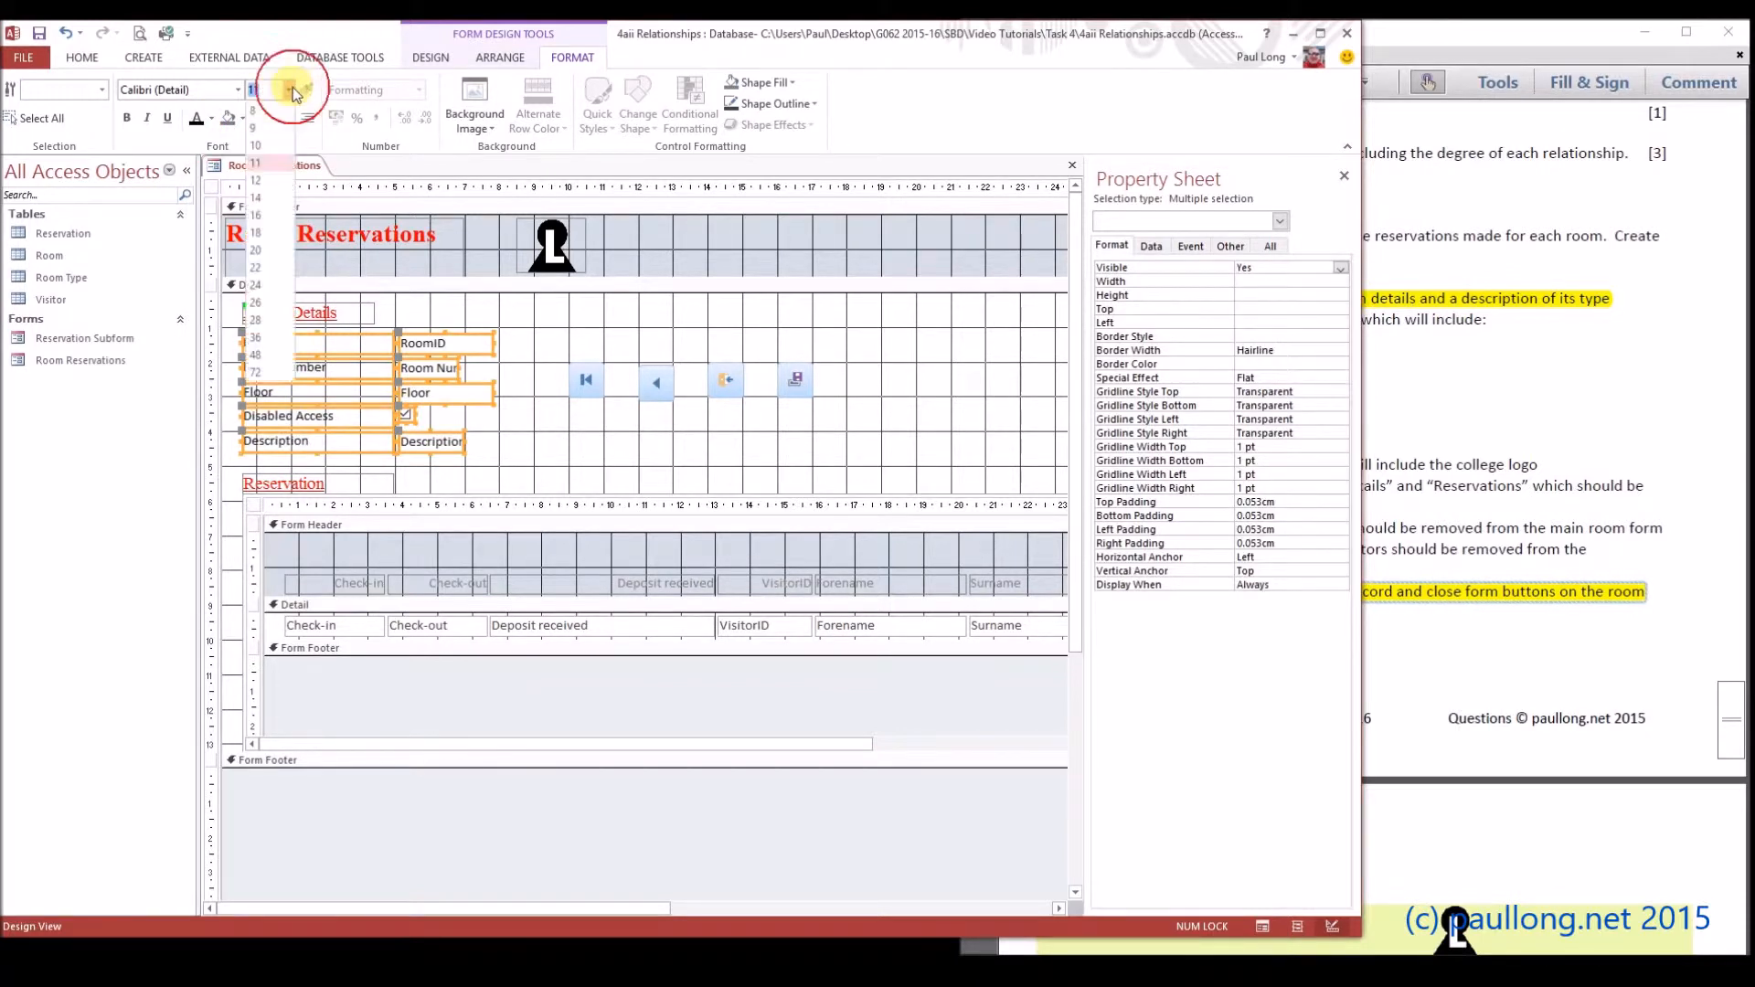
{"action": "left_click", "coordinate": [256, 180]}
{"action": "left_click", "coordinate": [212, 93]}
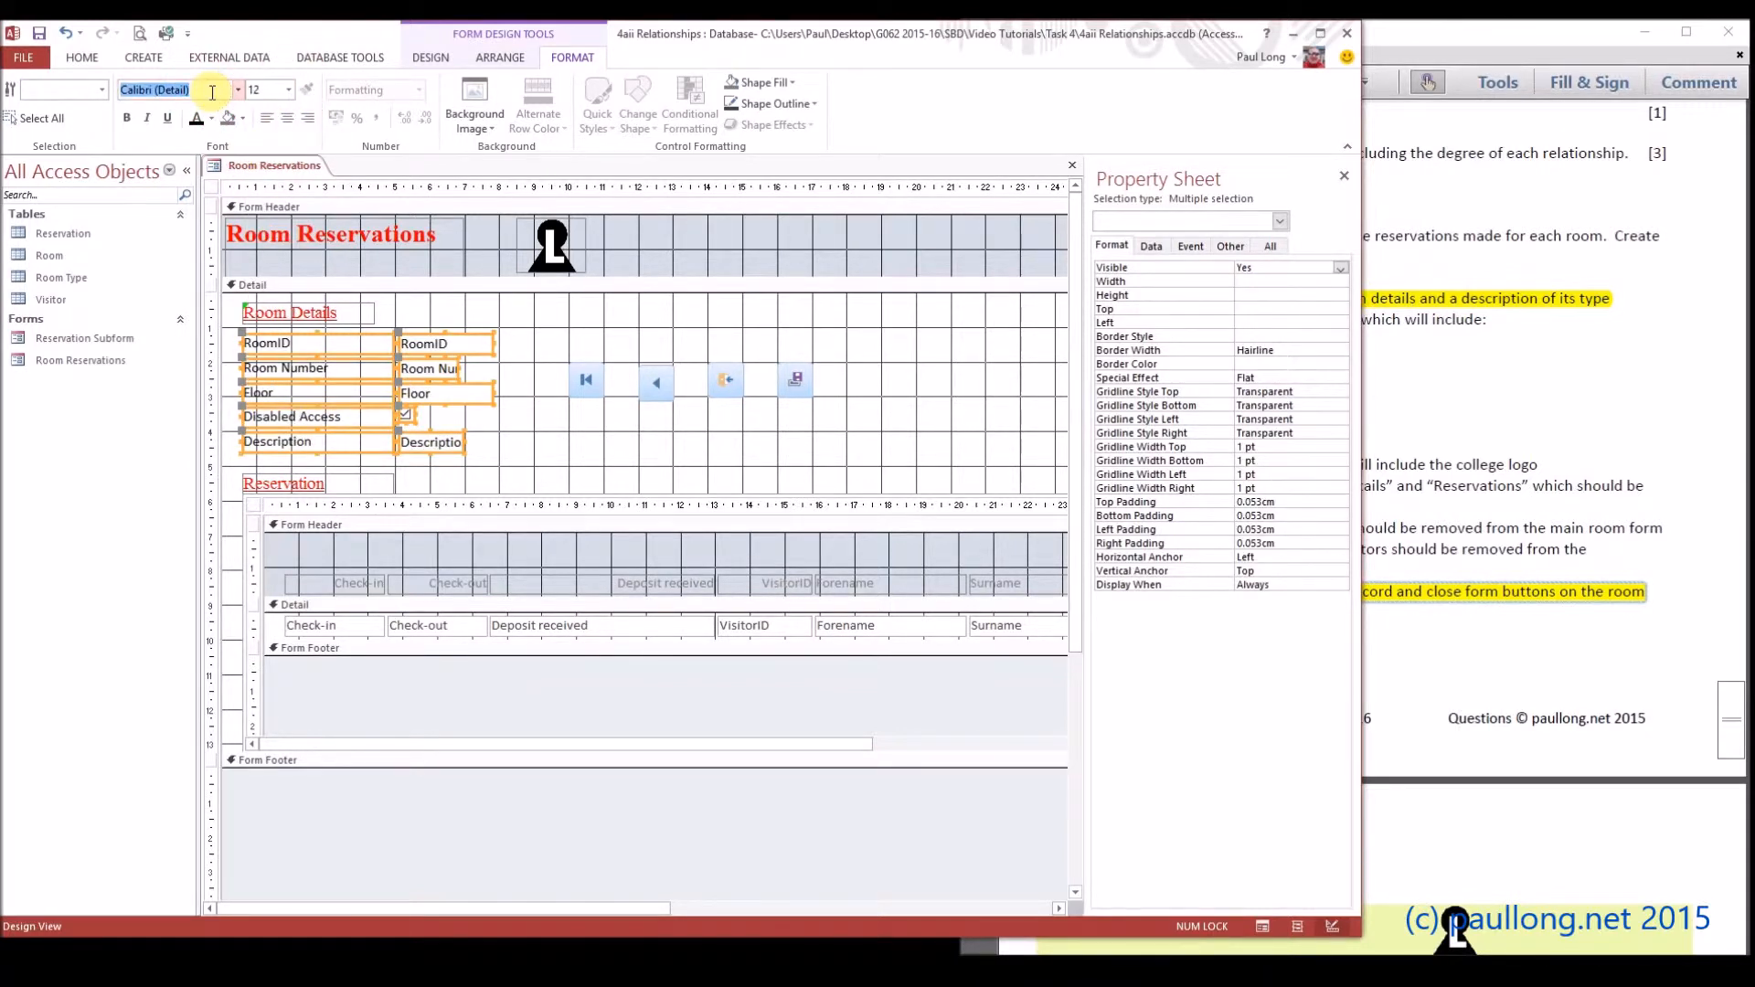
{"action": "type", "text": "Times New Roman"}
{"action": "key", "text": "Return"}
{"action": "left_click", "coordinate": [562, 448]}
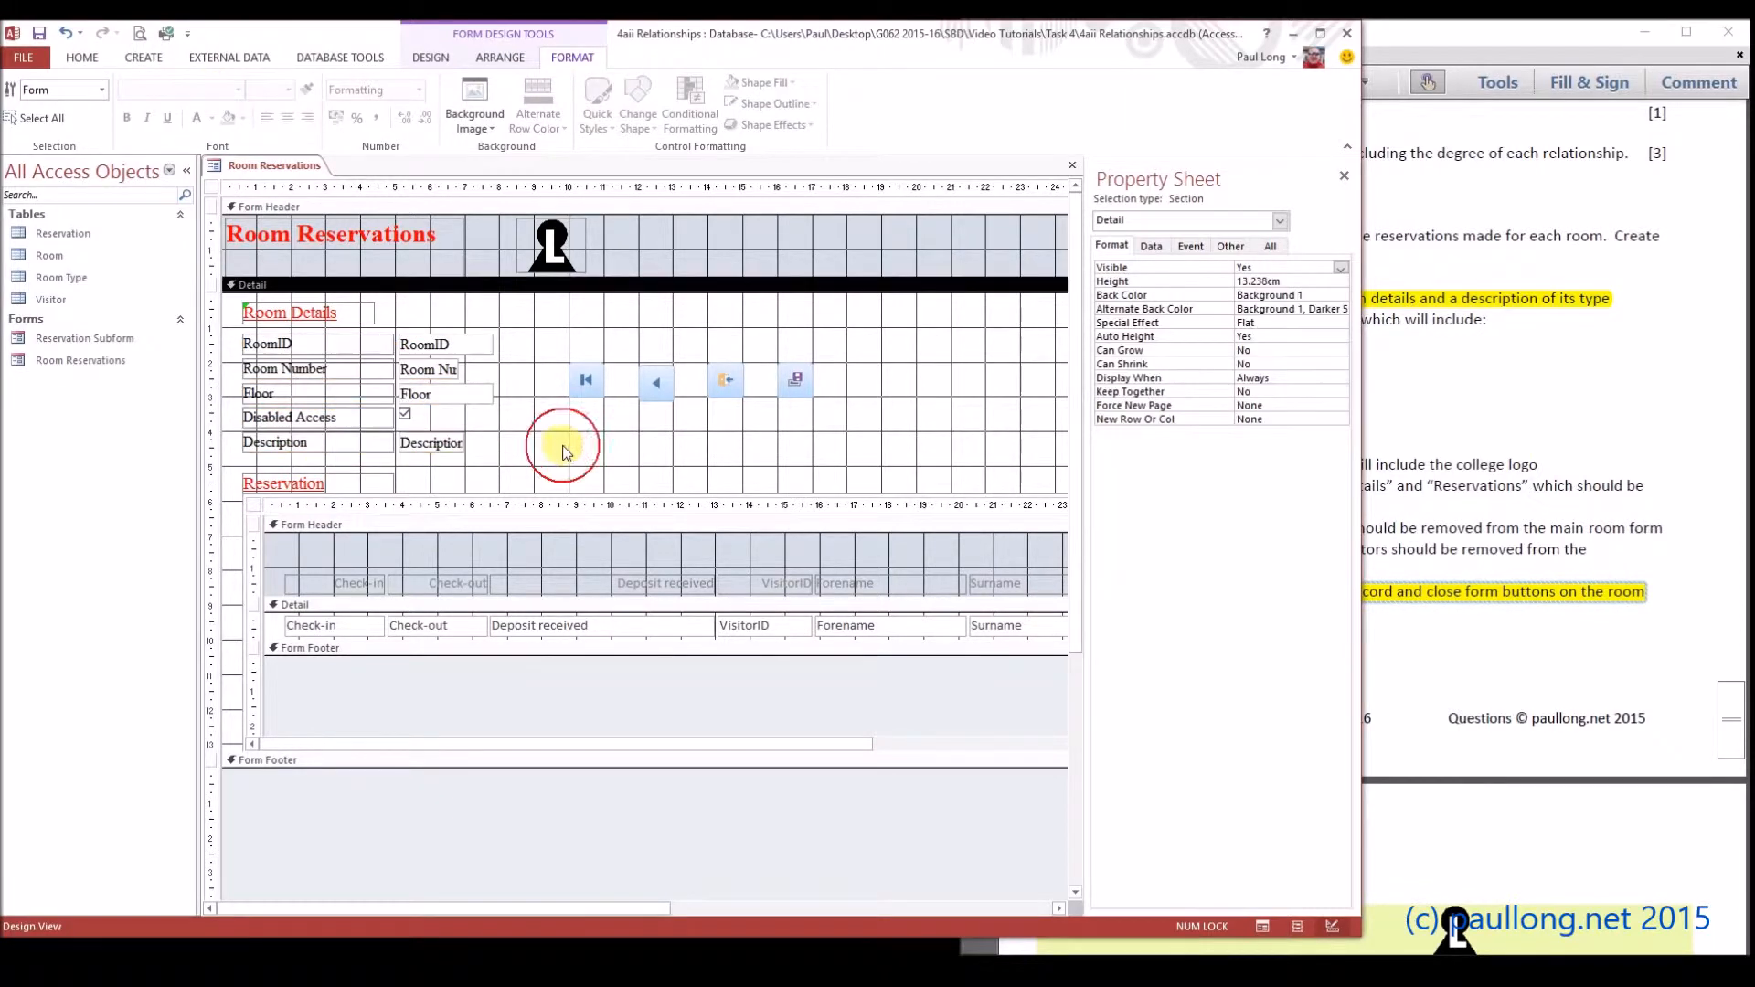
- Format the subform's column headings and fields from Check-in to Surname as black 12 pt Times New Roman
{"action": "left_click", "coordinate": [384, 582]}
{"action": "left_click", "coordinate": [322, 567]}
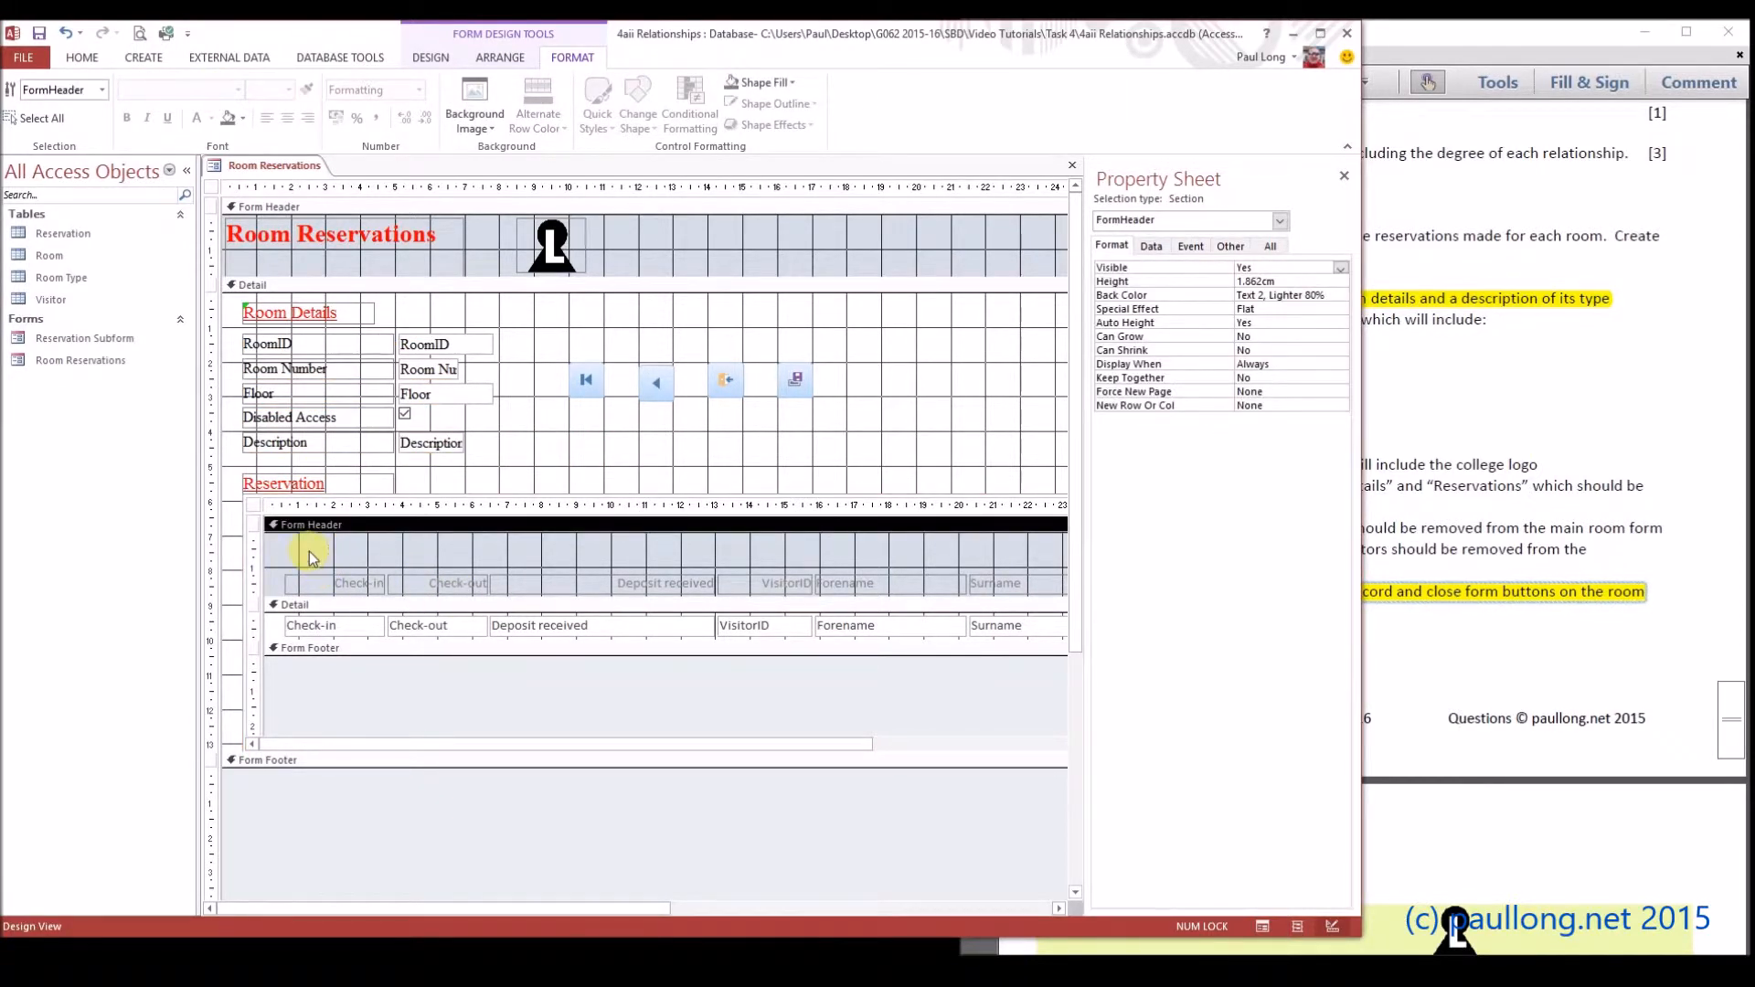
{"action": "left_click", "coordinate": [326, 554]}
{"action": "left_click_drag", "start_coordinate": [331, 550], "coordinate": [1017, 637]}
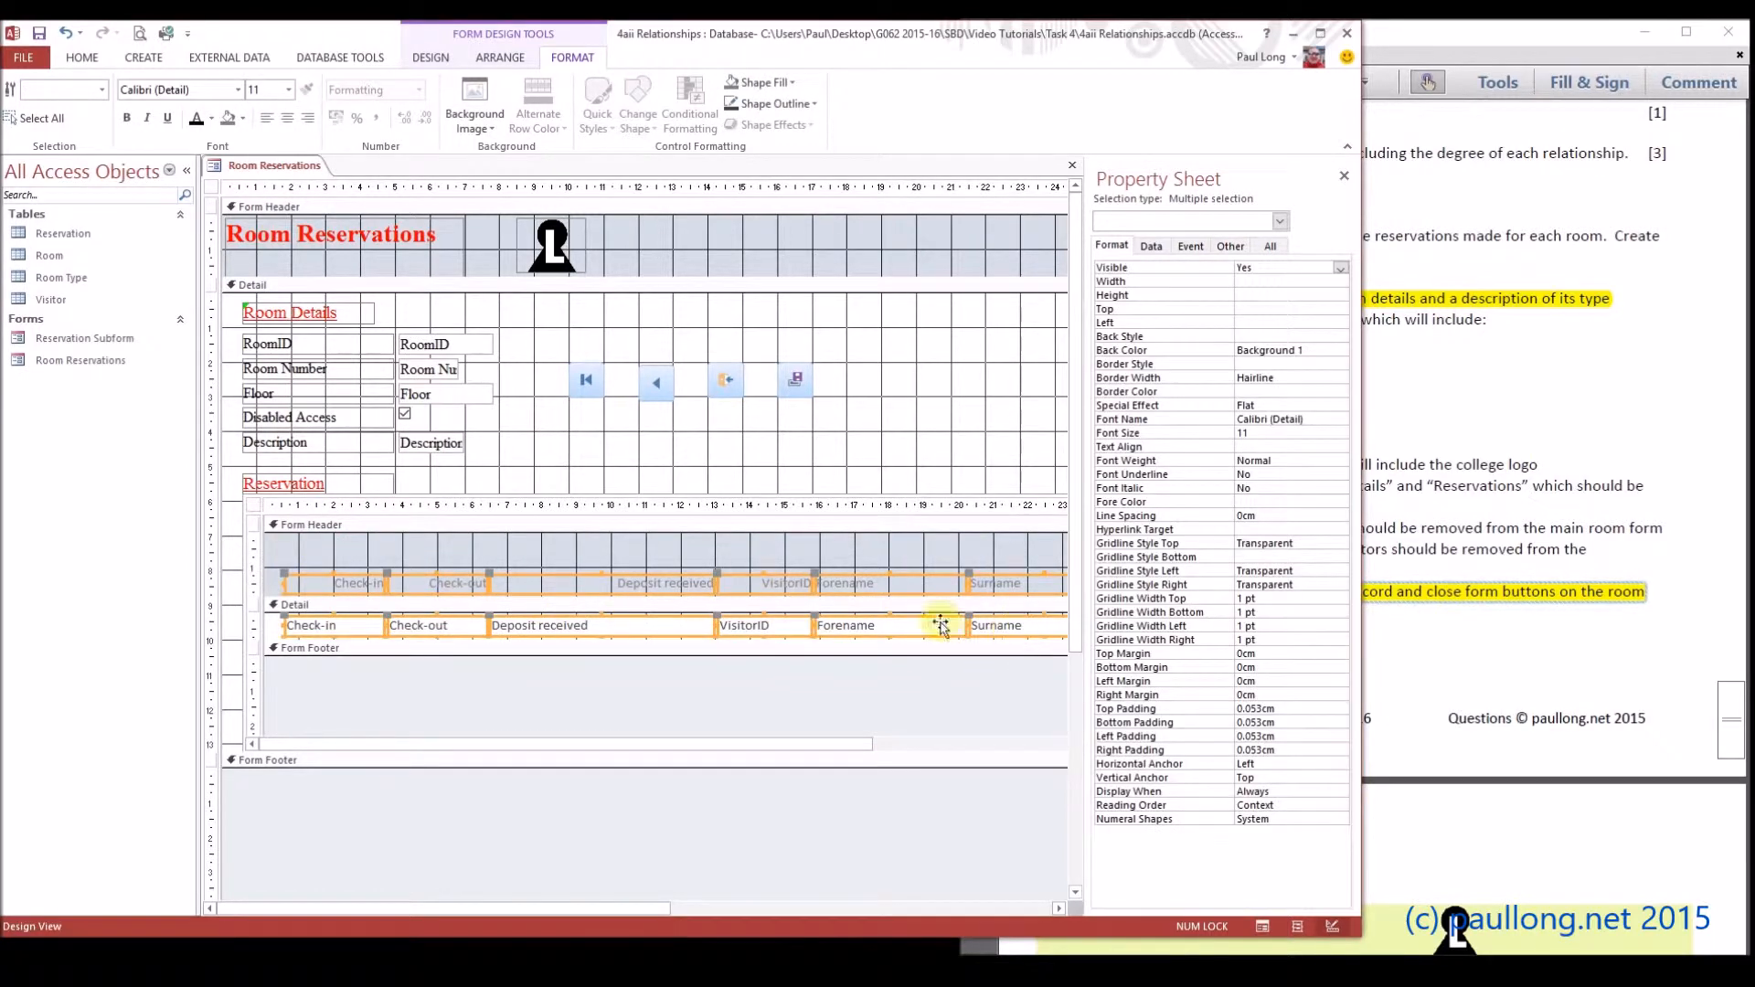
{"action": "left_click", "coordinate": [196, 119]}
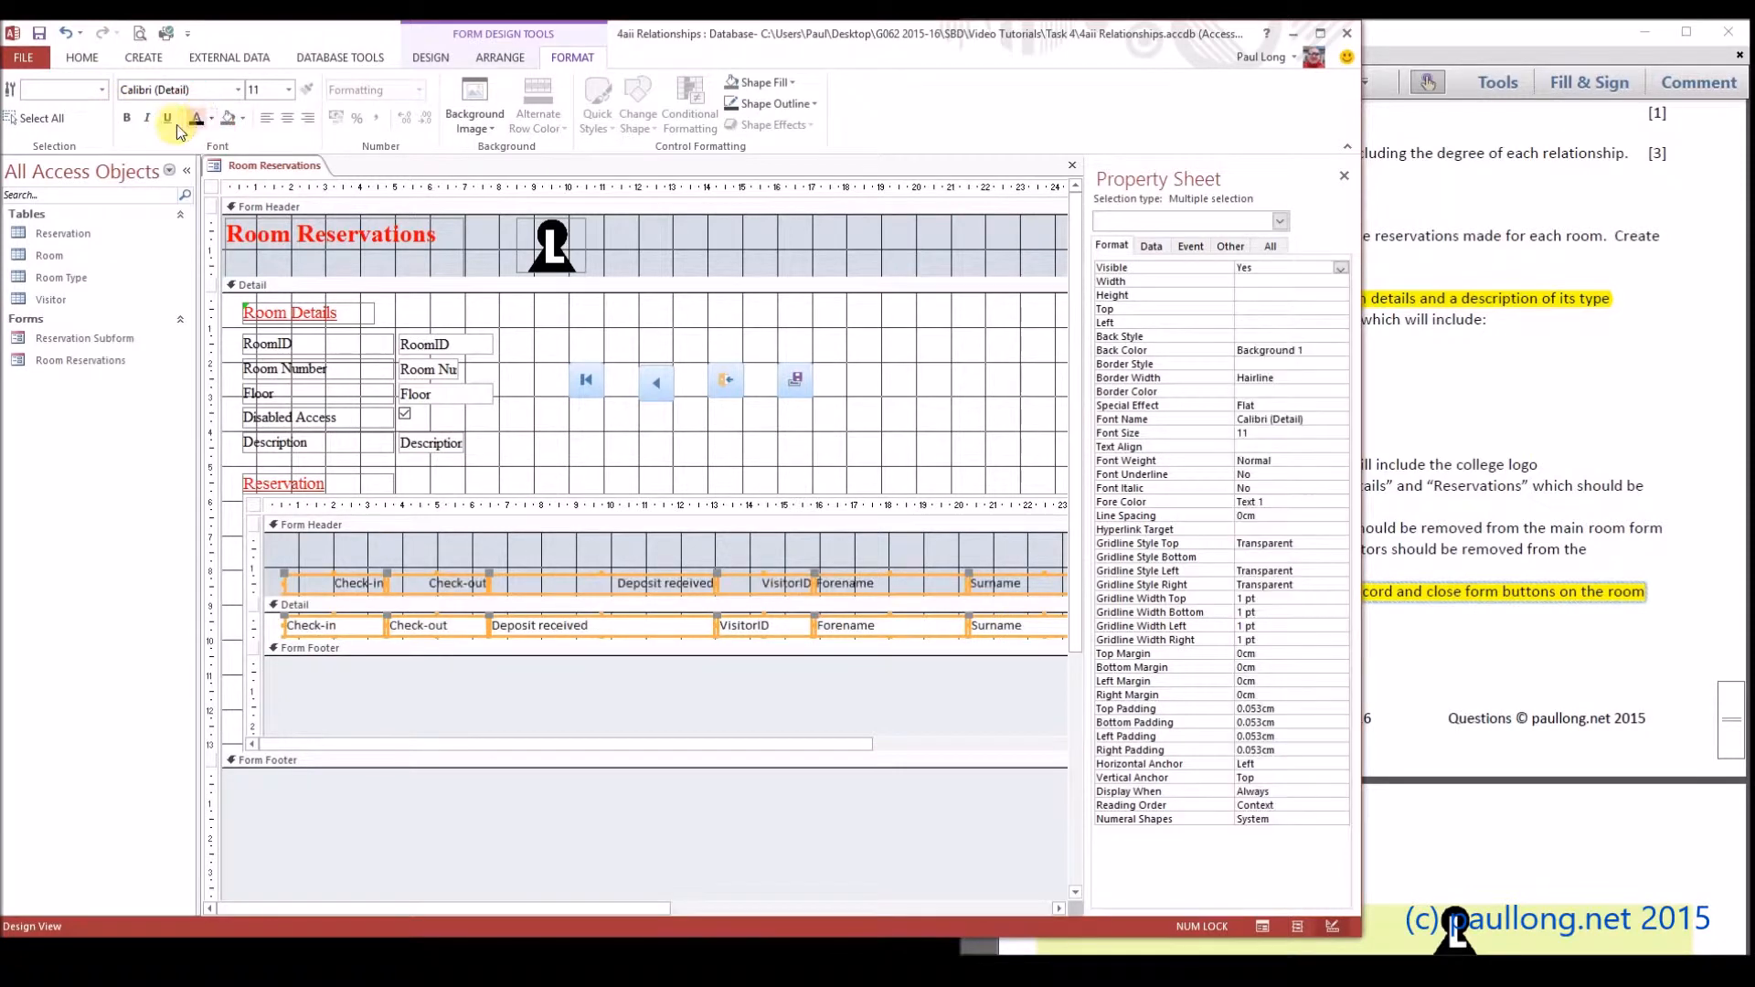
{"action": "left_click", "coordinate": [286, 89]}
{"action": "left_click", "coordinate": [265, 169]}
{"action": "left_click", "coordinate": [238, 89]}
{"action": "type", "text": "Times New Roman"}
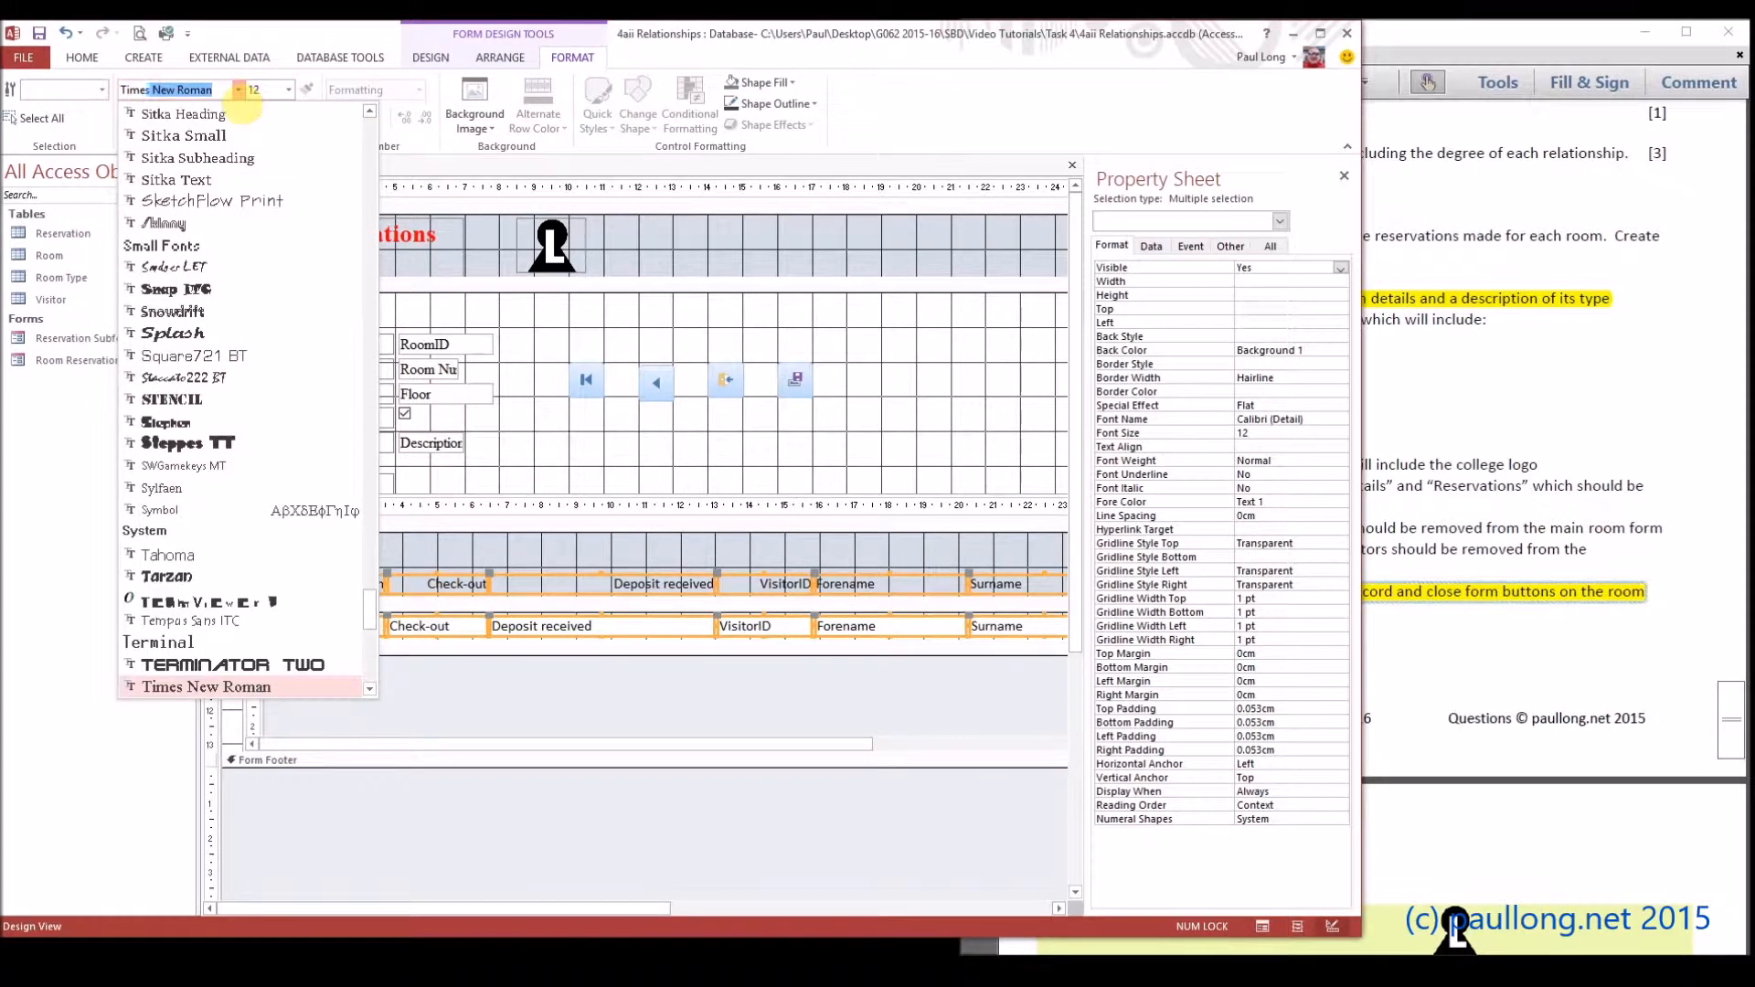
{"action": "key", "text": "Return"}
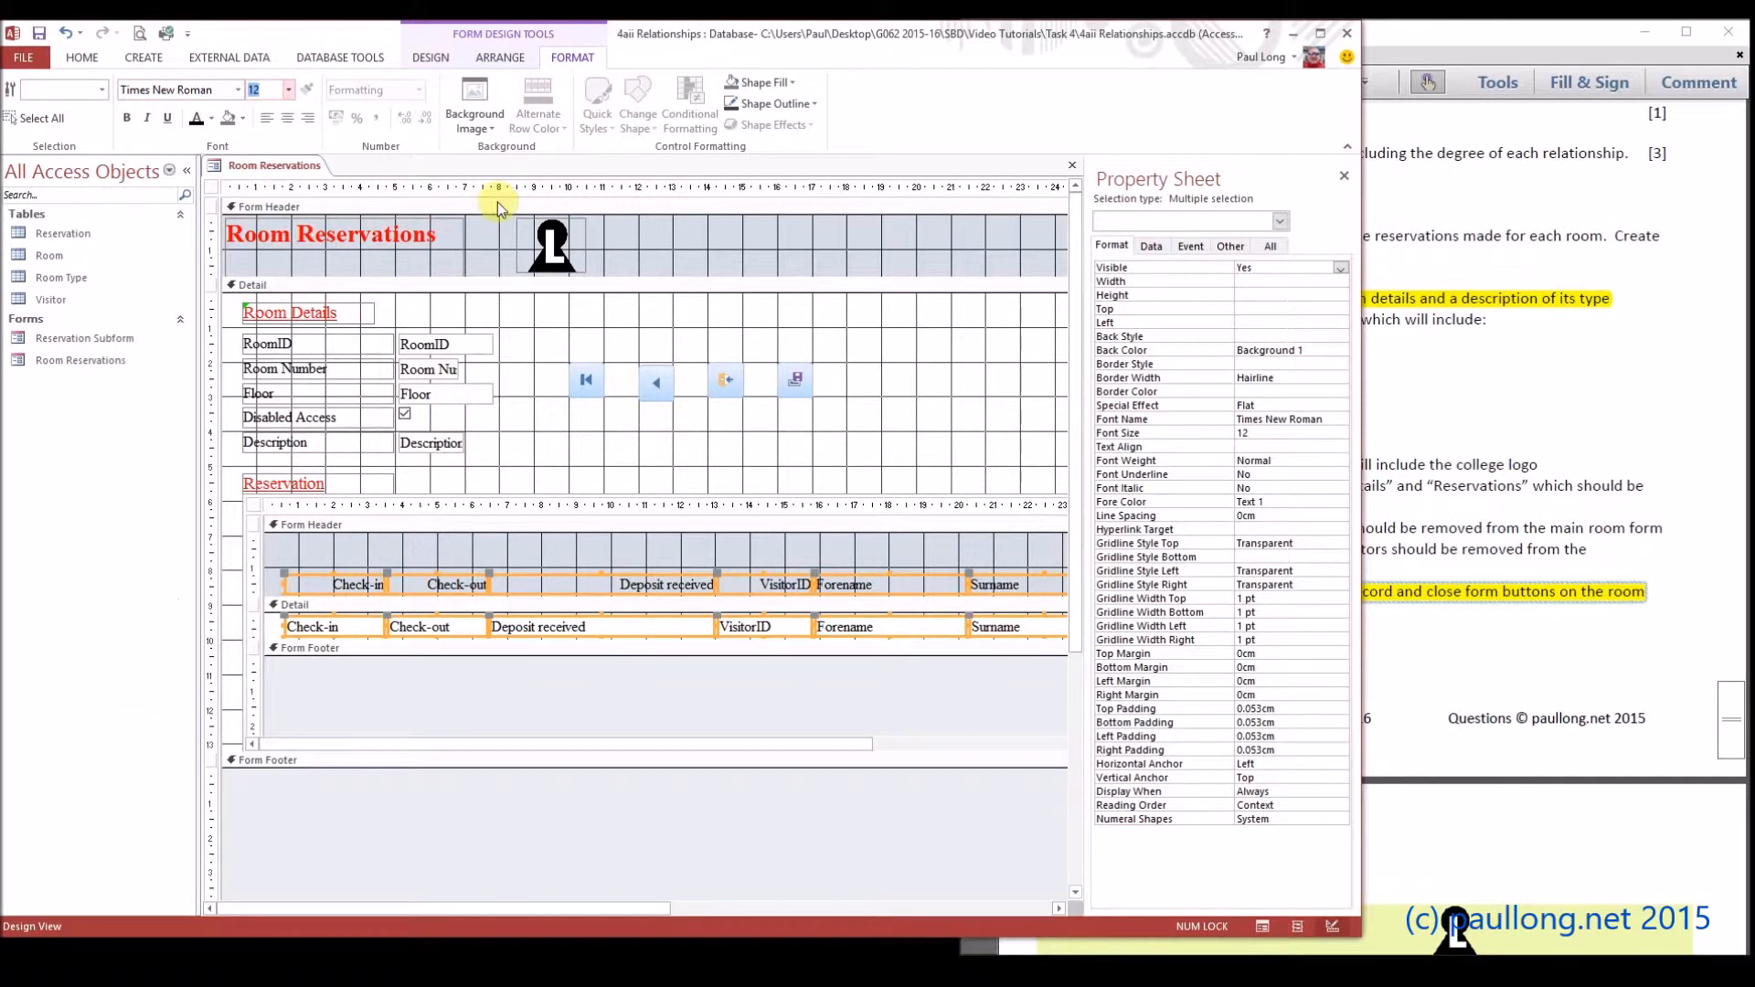
- Move the subform's column heading labels up to the top of its form header, with the Postcode label in line beside Surname
{"action": "left_click", "coordinate": [411, 561]}
{"action": "left_click_drag", "start_coordinate": [354, 562], "coordinate": [1017, 594]}
{"action": "left_click_drag", "start_coordinate": [689, 582], "coordinate": [663, 555]}
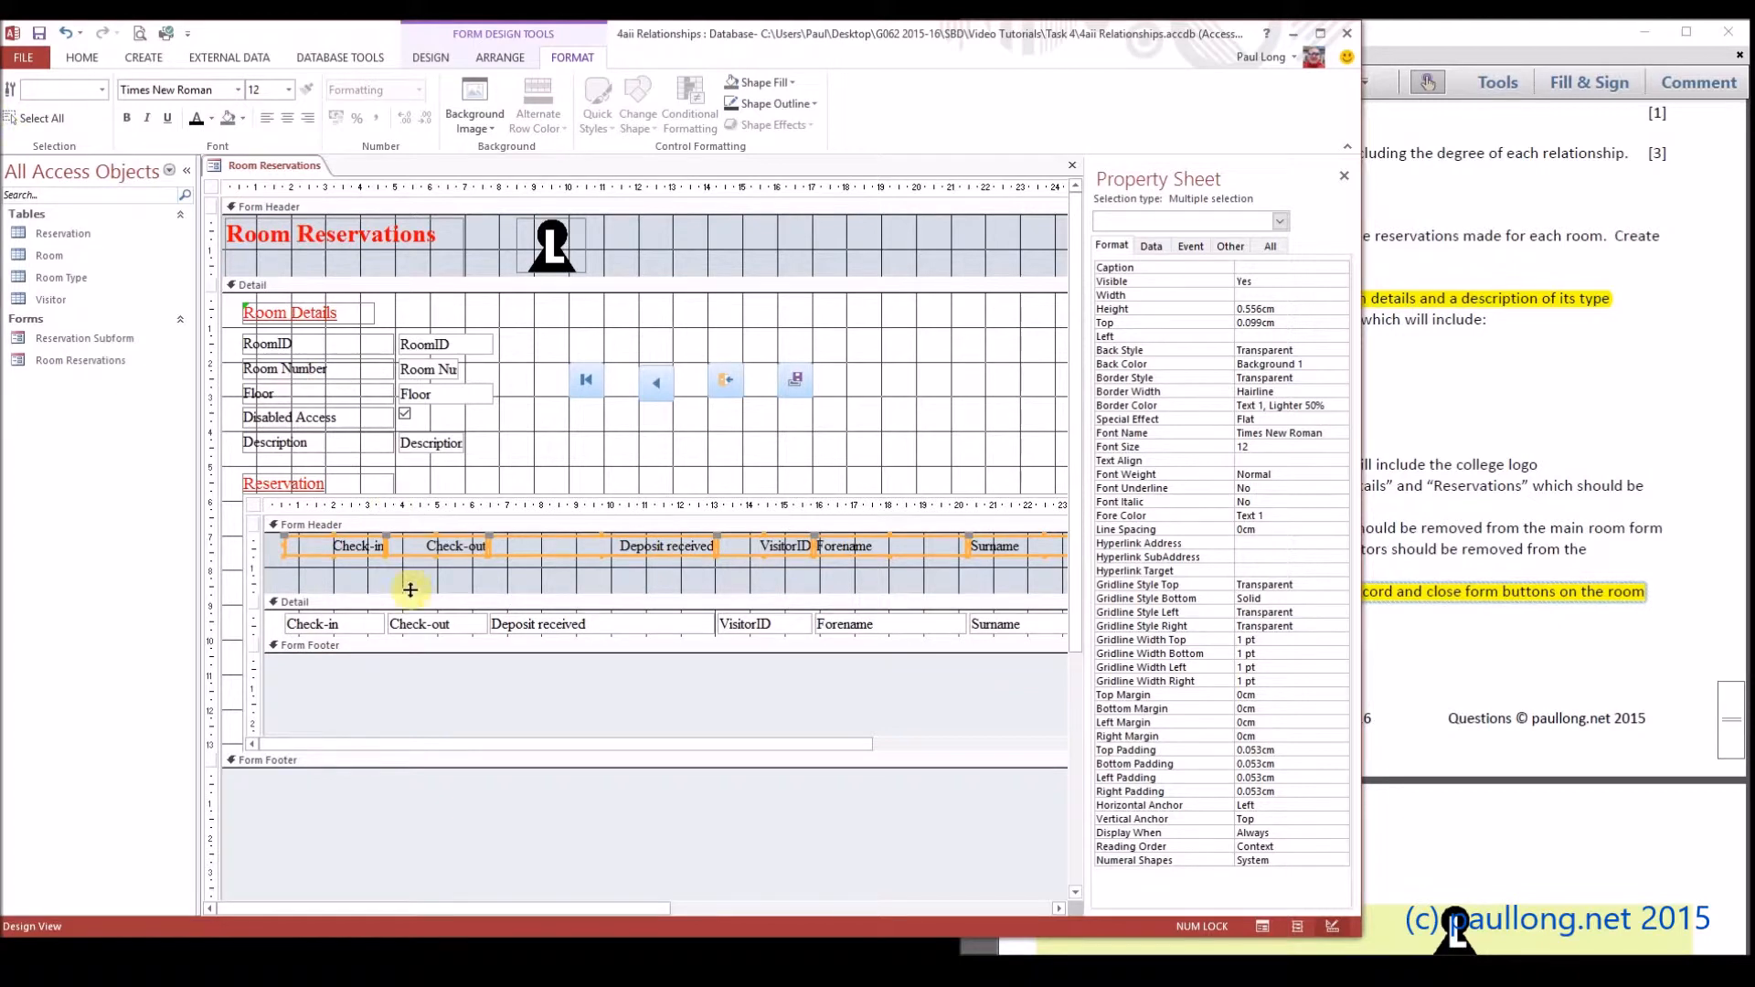
{"action": "left_click_drag", "start_coordinate": [560, 743], "coordinate": [851, 745]}
{"action": "left_click_drag", "start_coordinate": [858, 578], "coordinate": [862, 545]}
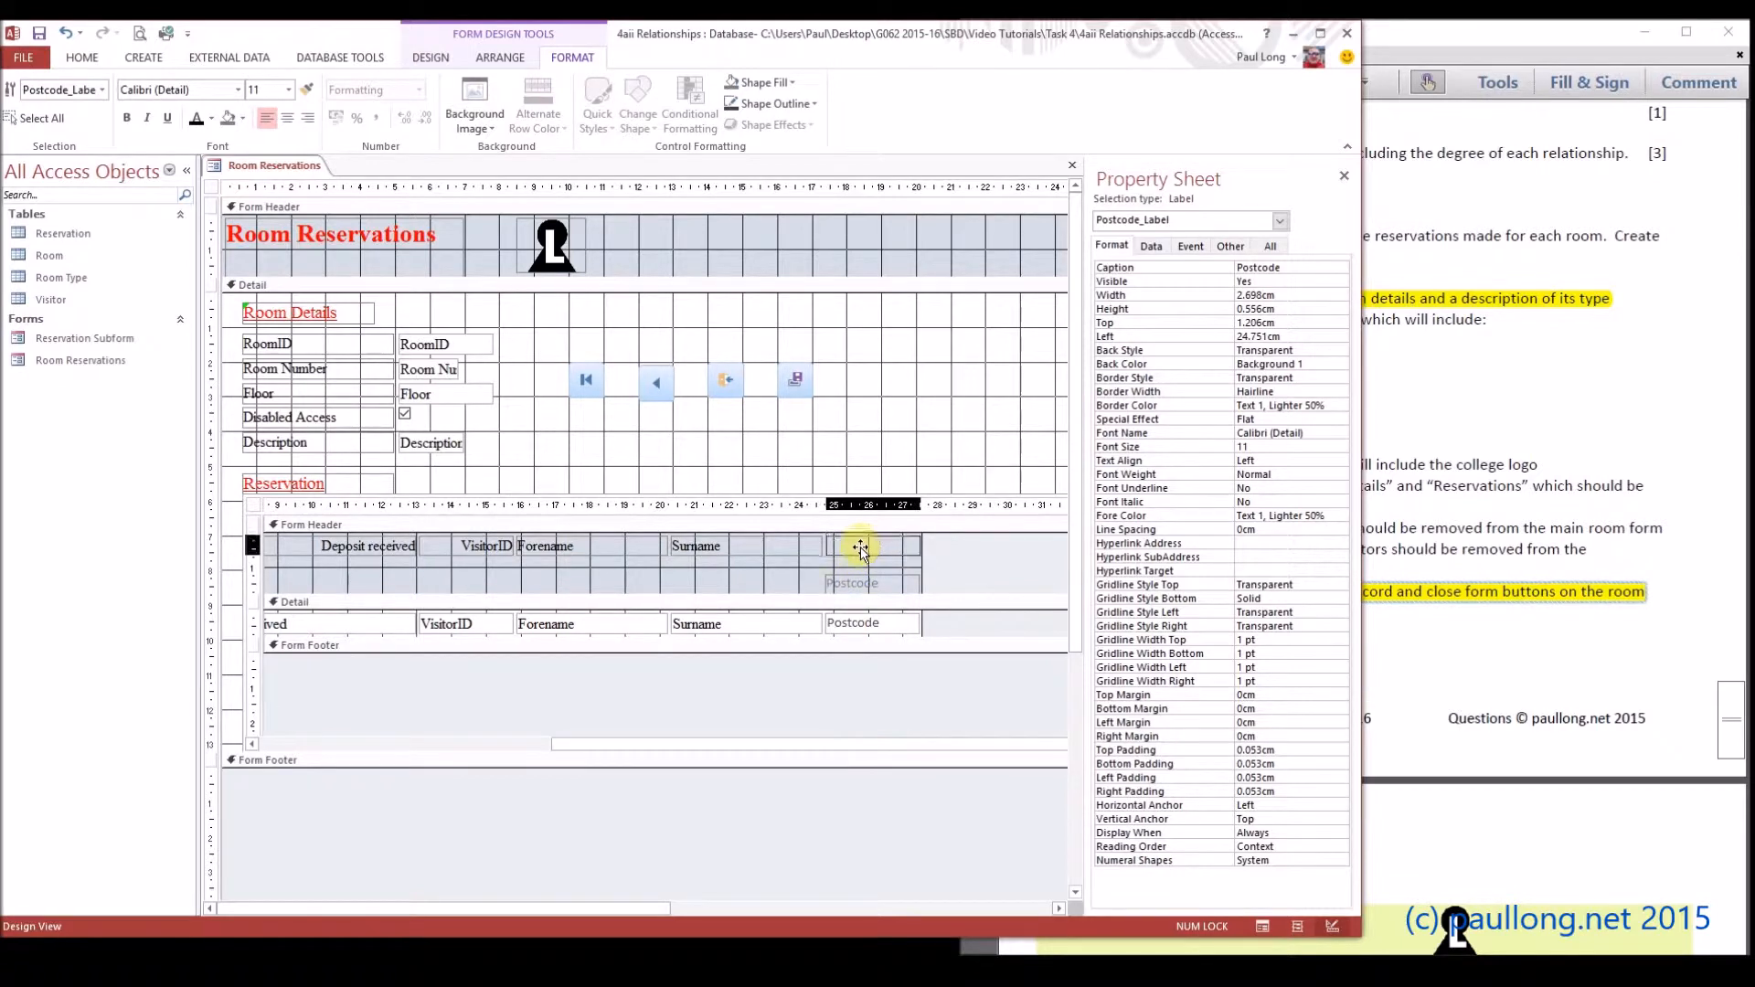
{"action": "left_click_drag", "start_coordinate": [862, 548], "coordinate": [862, 547]}
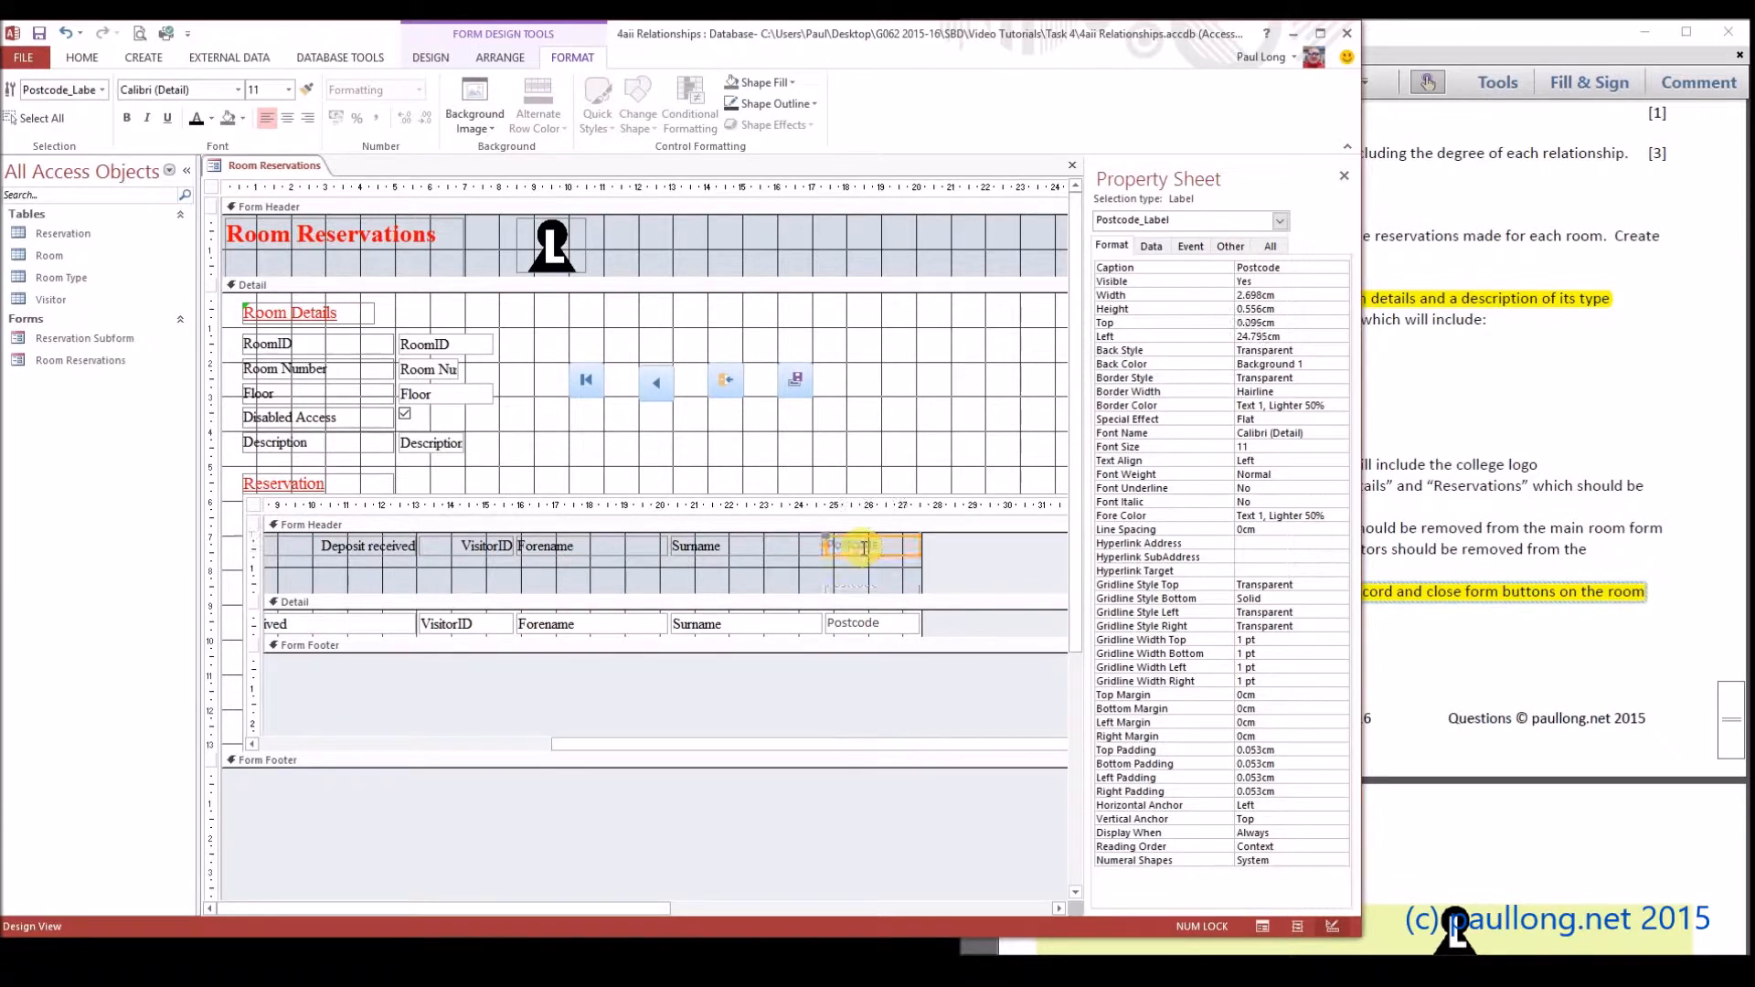
{"action": "left_click", "coordinate": [826, 560]}
{"action": "left_click", "coordinate": [732, 542]}
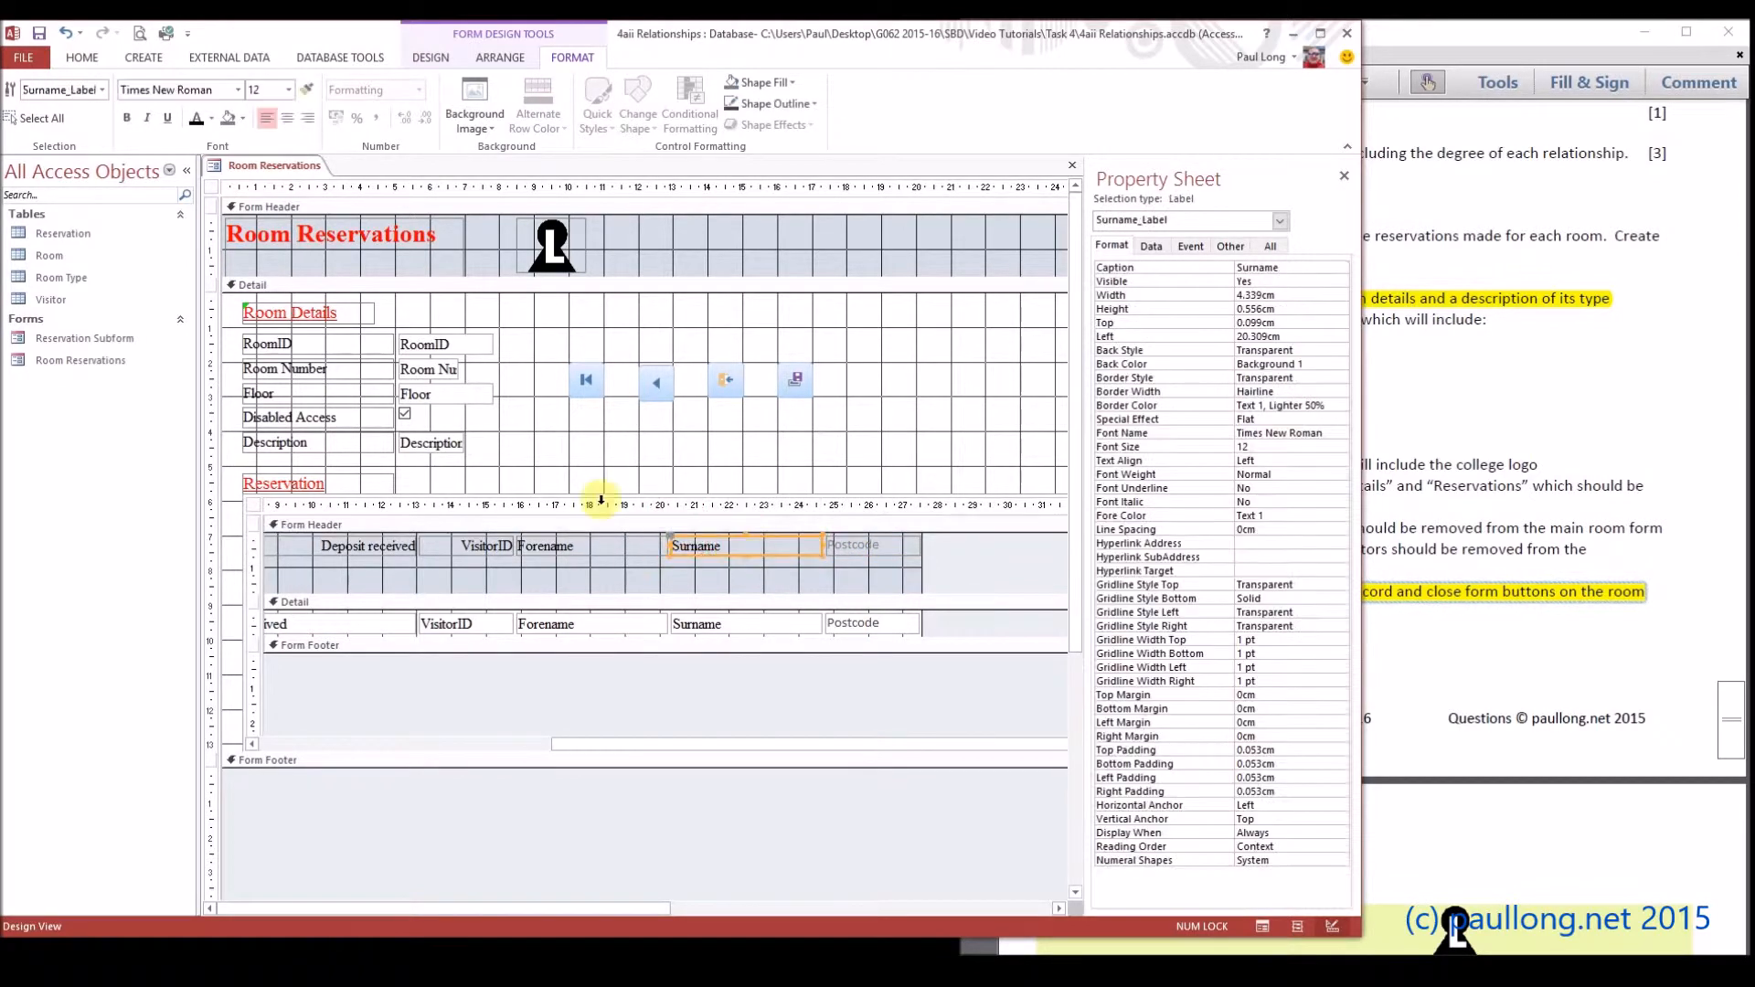
- Shrink the subform's form header to about 0.65 cm high so it just fits the column headings
{"action": "left_click", "coordinate": [883, 547]}
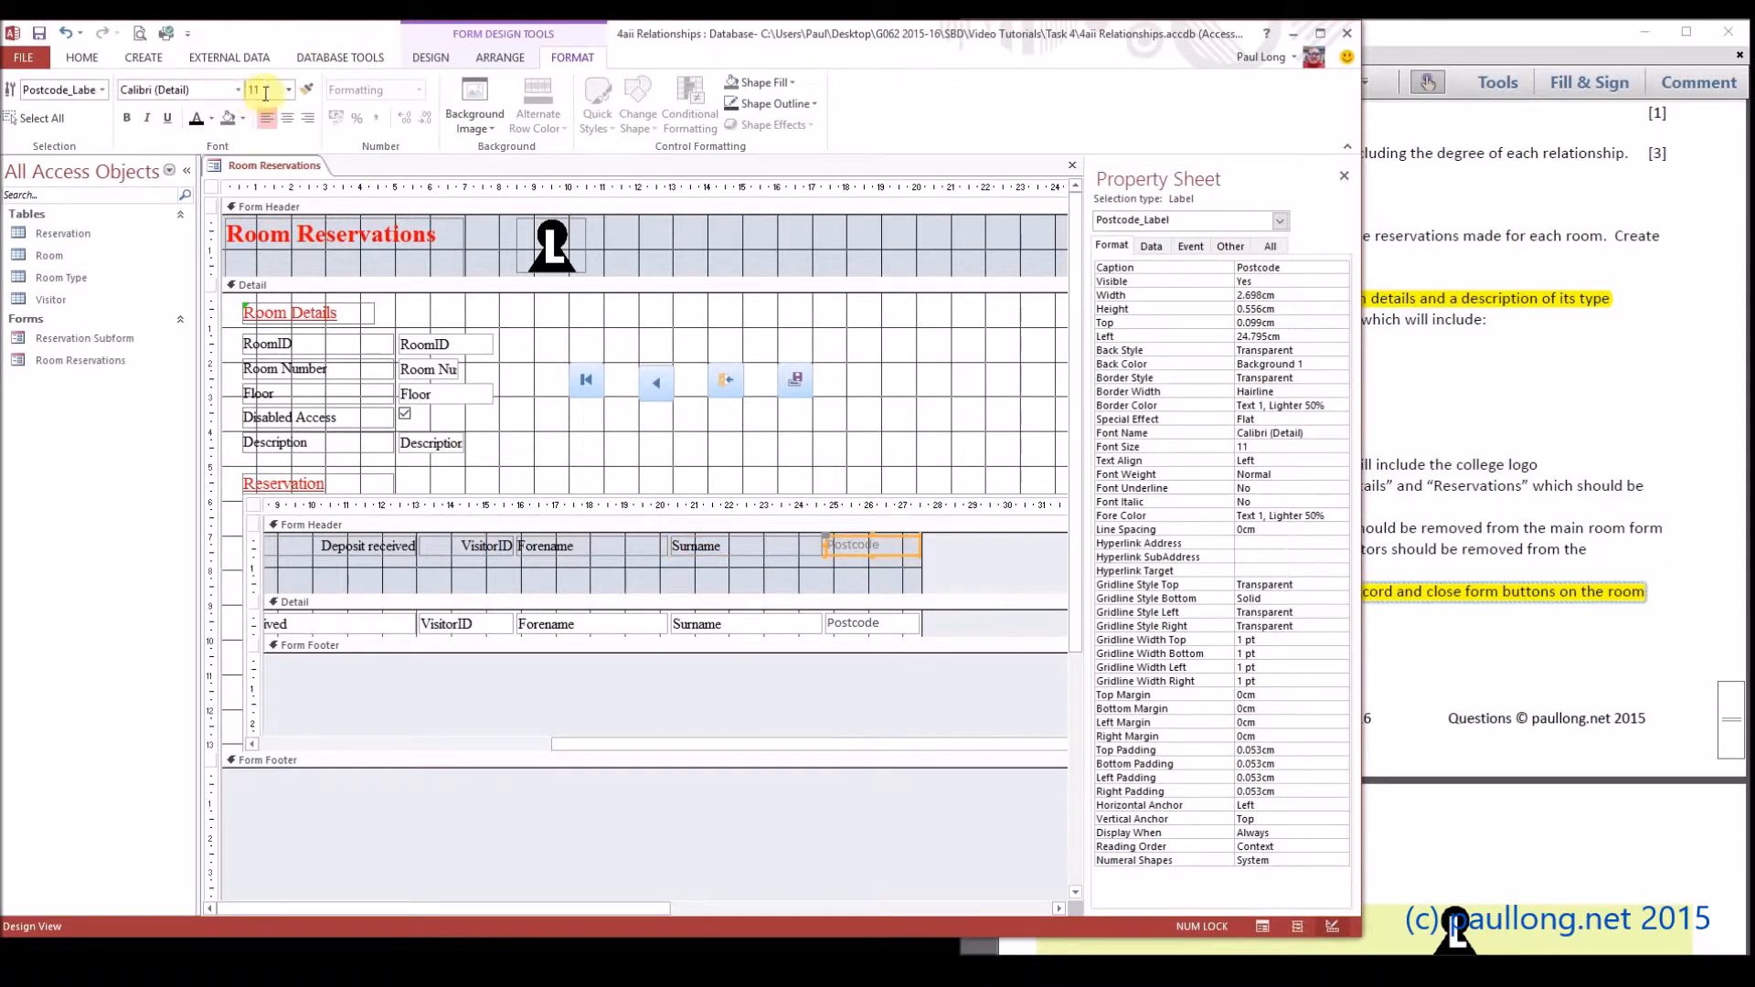
{"action": "left_click", "coordinate": [858, 579]}
{"action": "left_click_drag", "start_coordinate": [856, 594], "coordinate": [862, 552]}
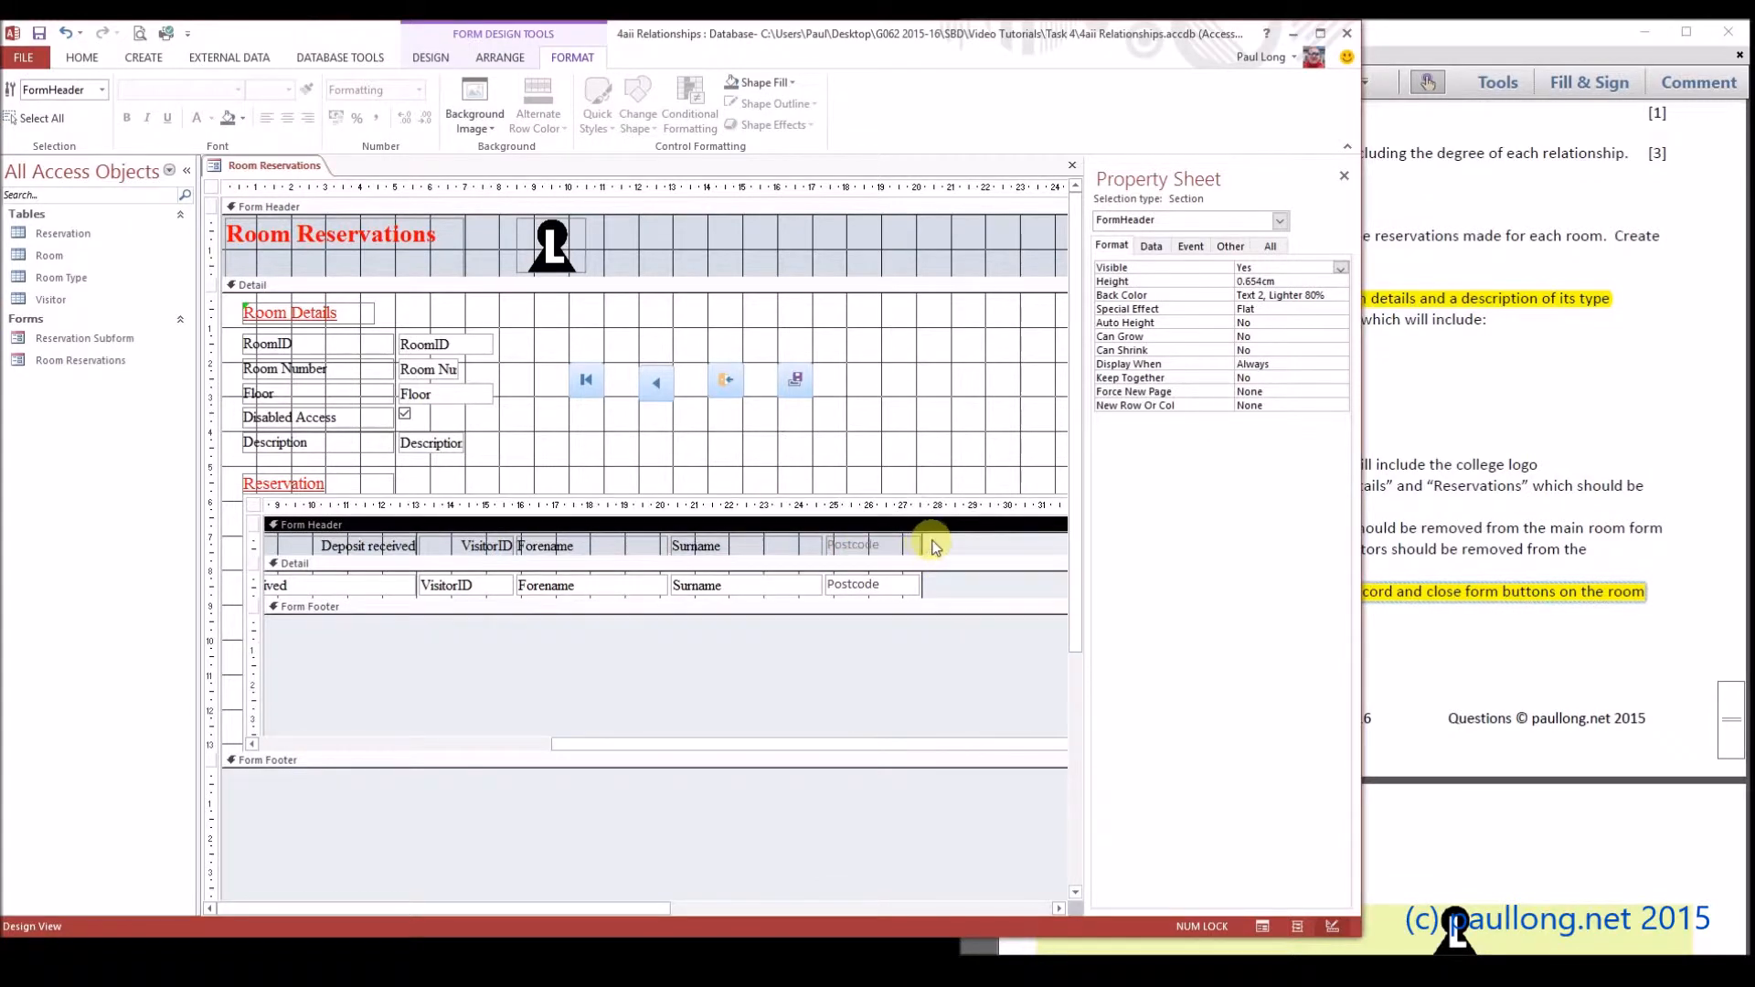
- Format the subform's Postcode heading and field together as black 12 pt Times New Roman
{"action": "left_click", "coordinate": [875, 547]}
{"action": "left_click", "coordinate": [873, 585], "text": "shift"}
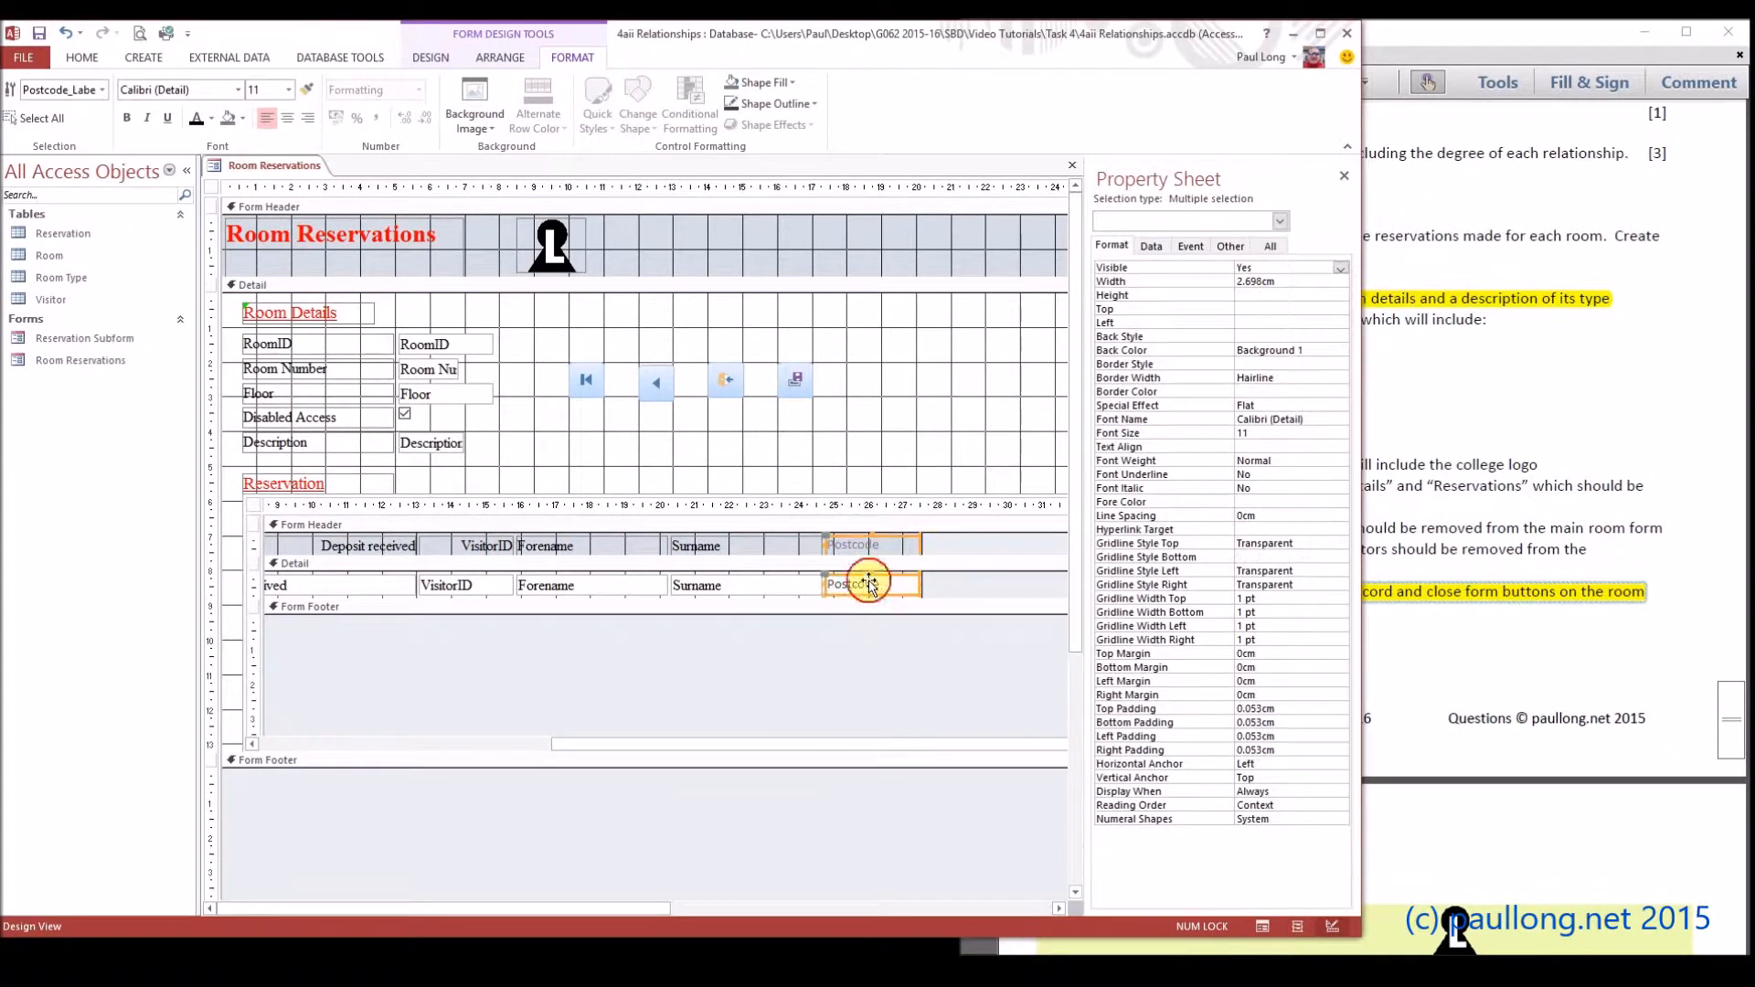
{"action": "left_click", "coordinate": [274, 92]}
{"action": "left_click", "coordinate": [288, 90]}
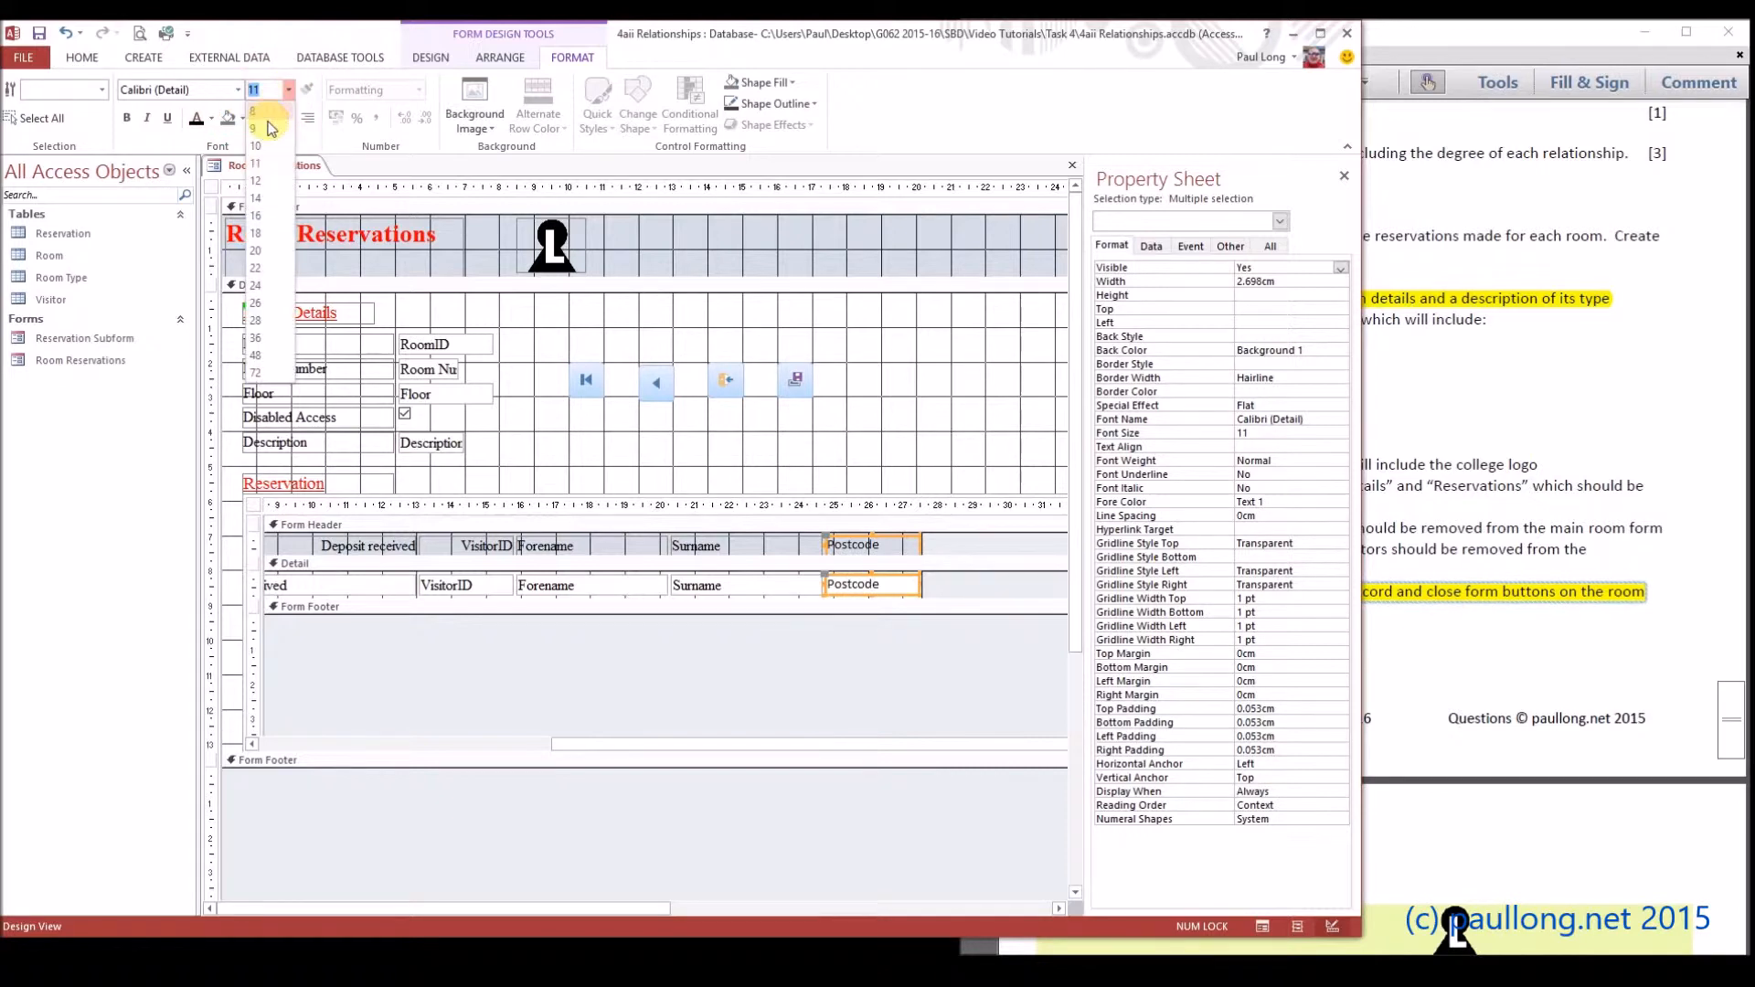
{"action": "left_click", "coordinate": [265, 173]}
{"action": "left_click", "coordinate": [215, 89]}
{"action": "type", "text": "Tahoma"}
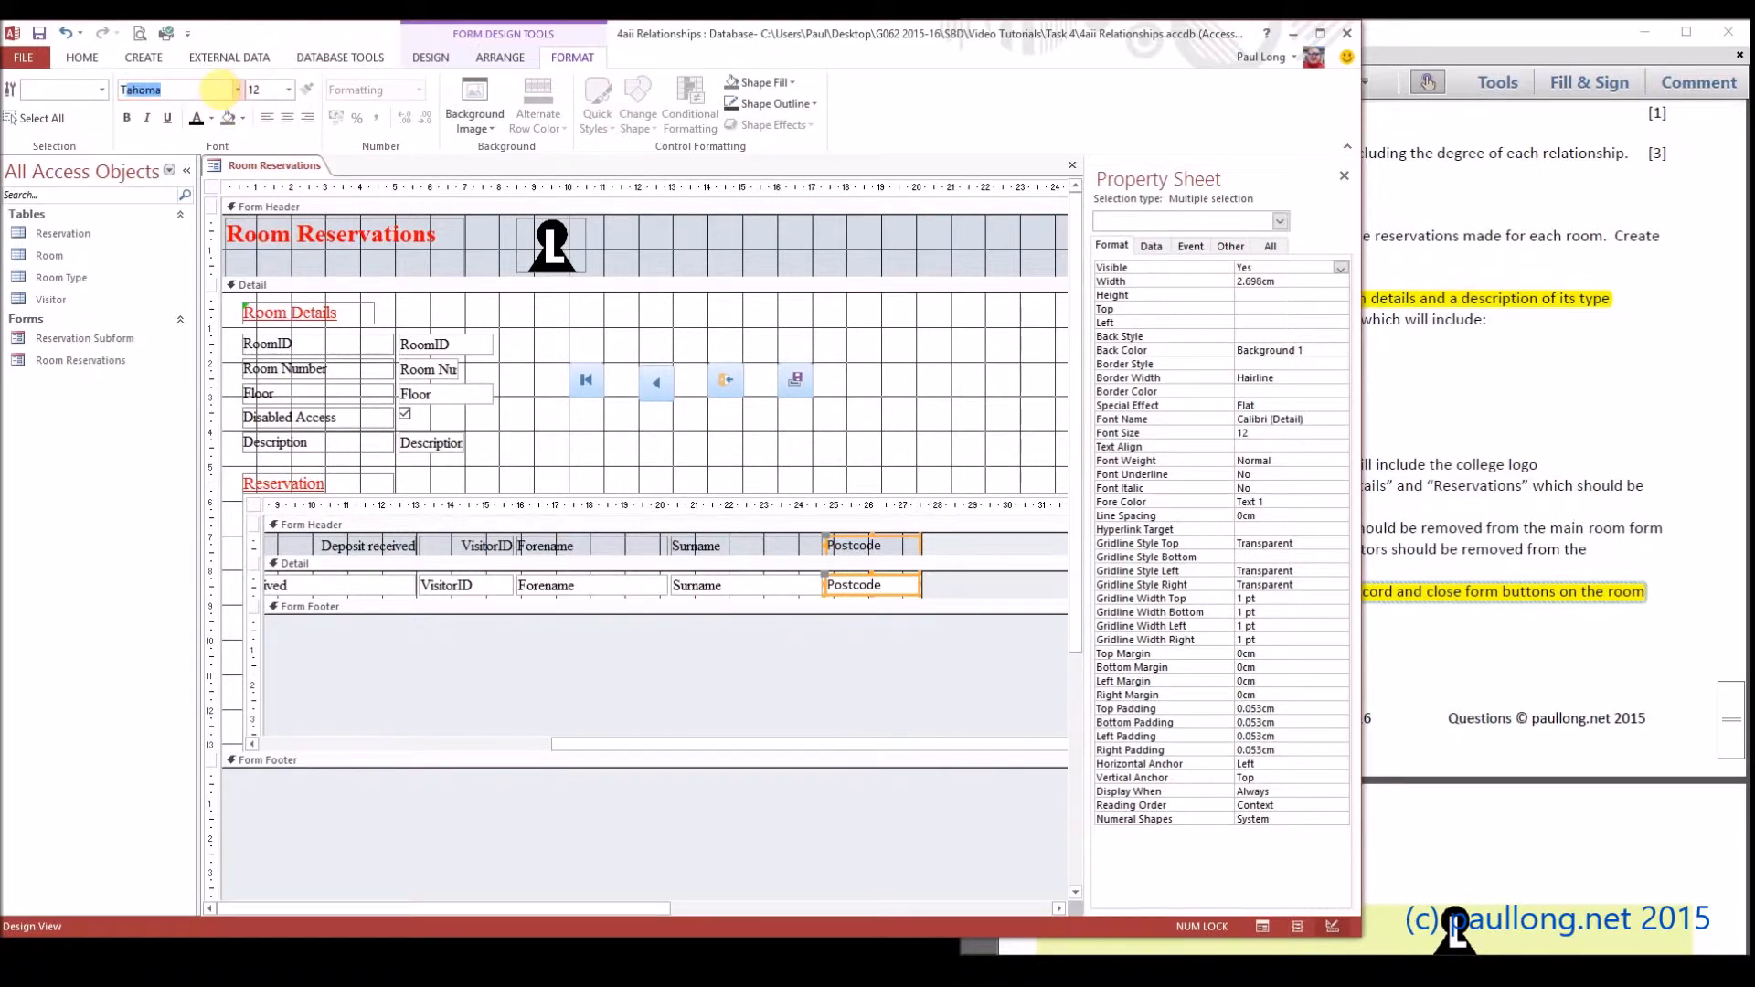
{"action": "key", "text": "Return"}
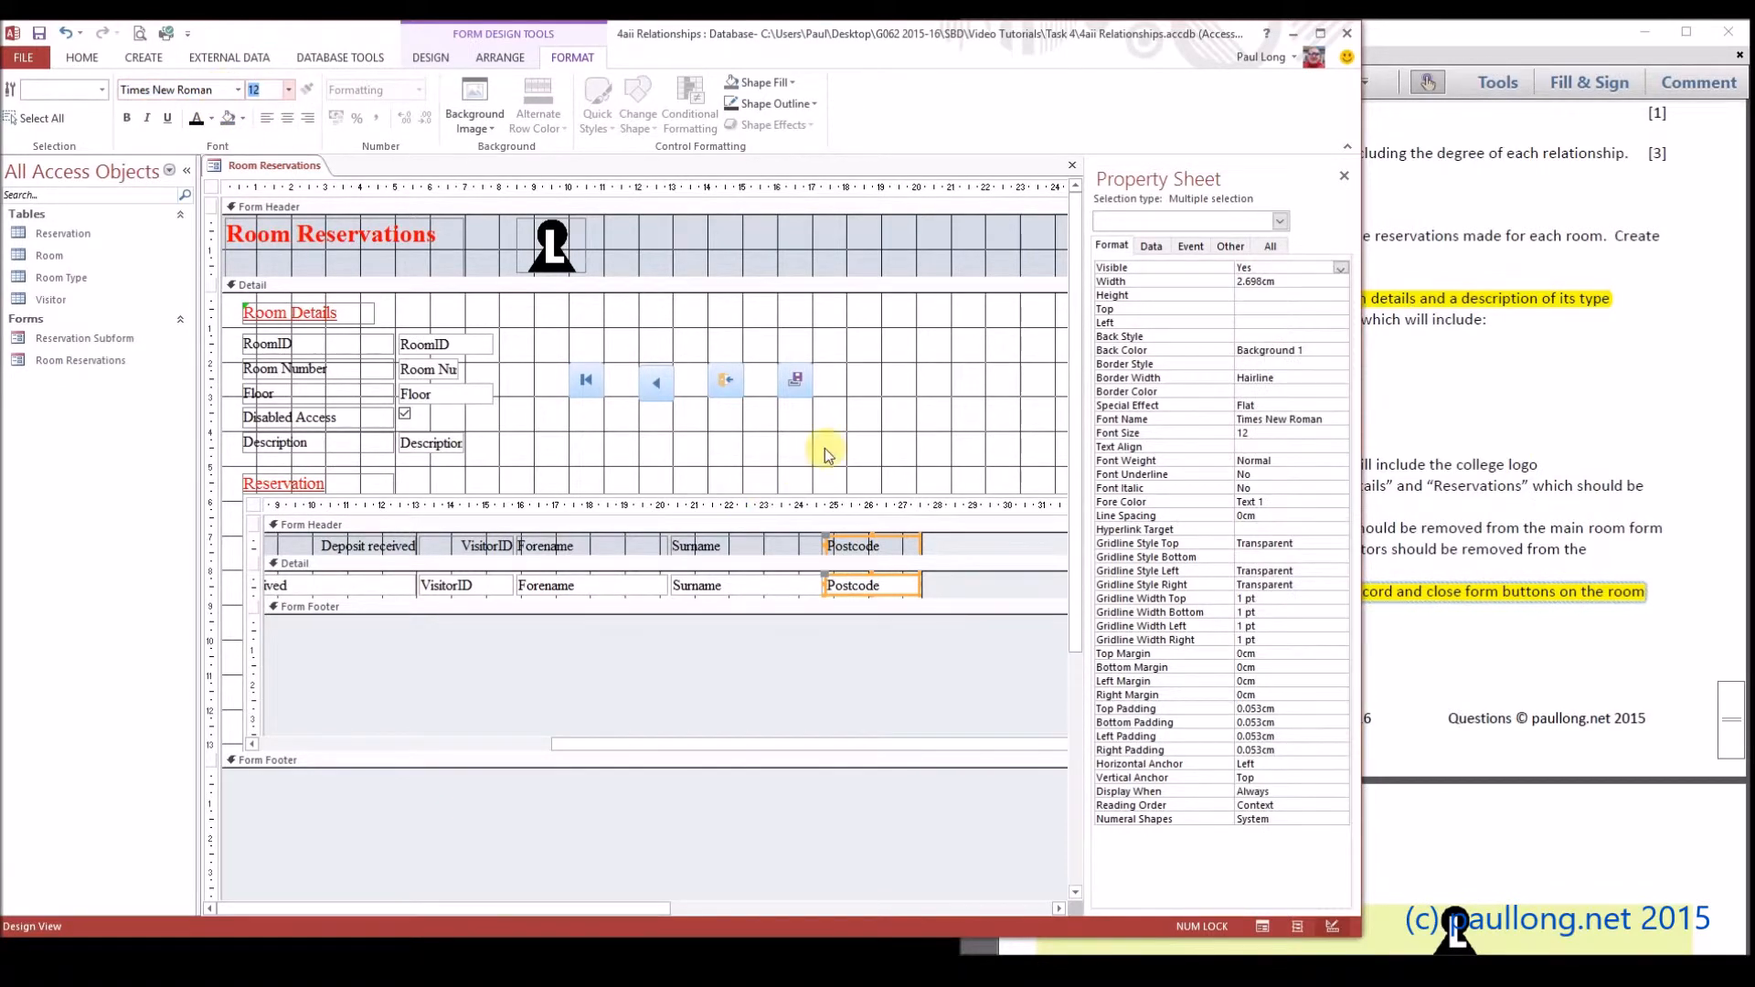
{"action": "left_click", "coordinate": [823, 453]}
- Fill the main form's header with a custom pale yellow, RGB 238, 250, 180
{"action": "left_click_drag", "start_coordinate": [654, 743], "coordinate": [362, 742]}
{"action": "left_click", "coordinate": [725, 238]}
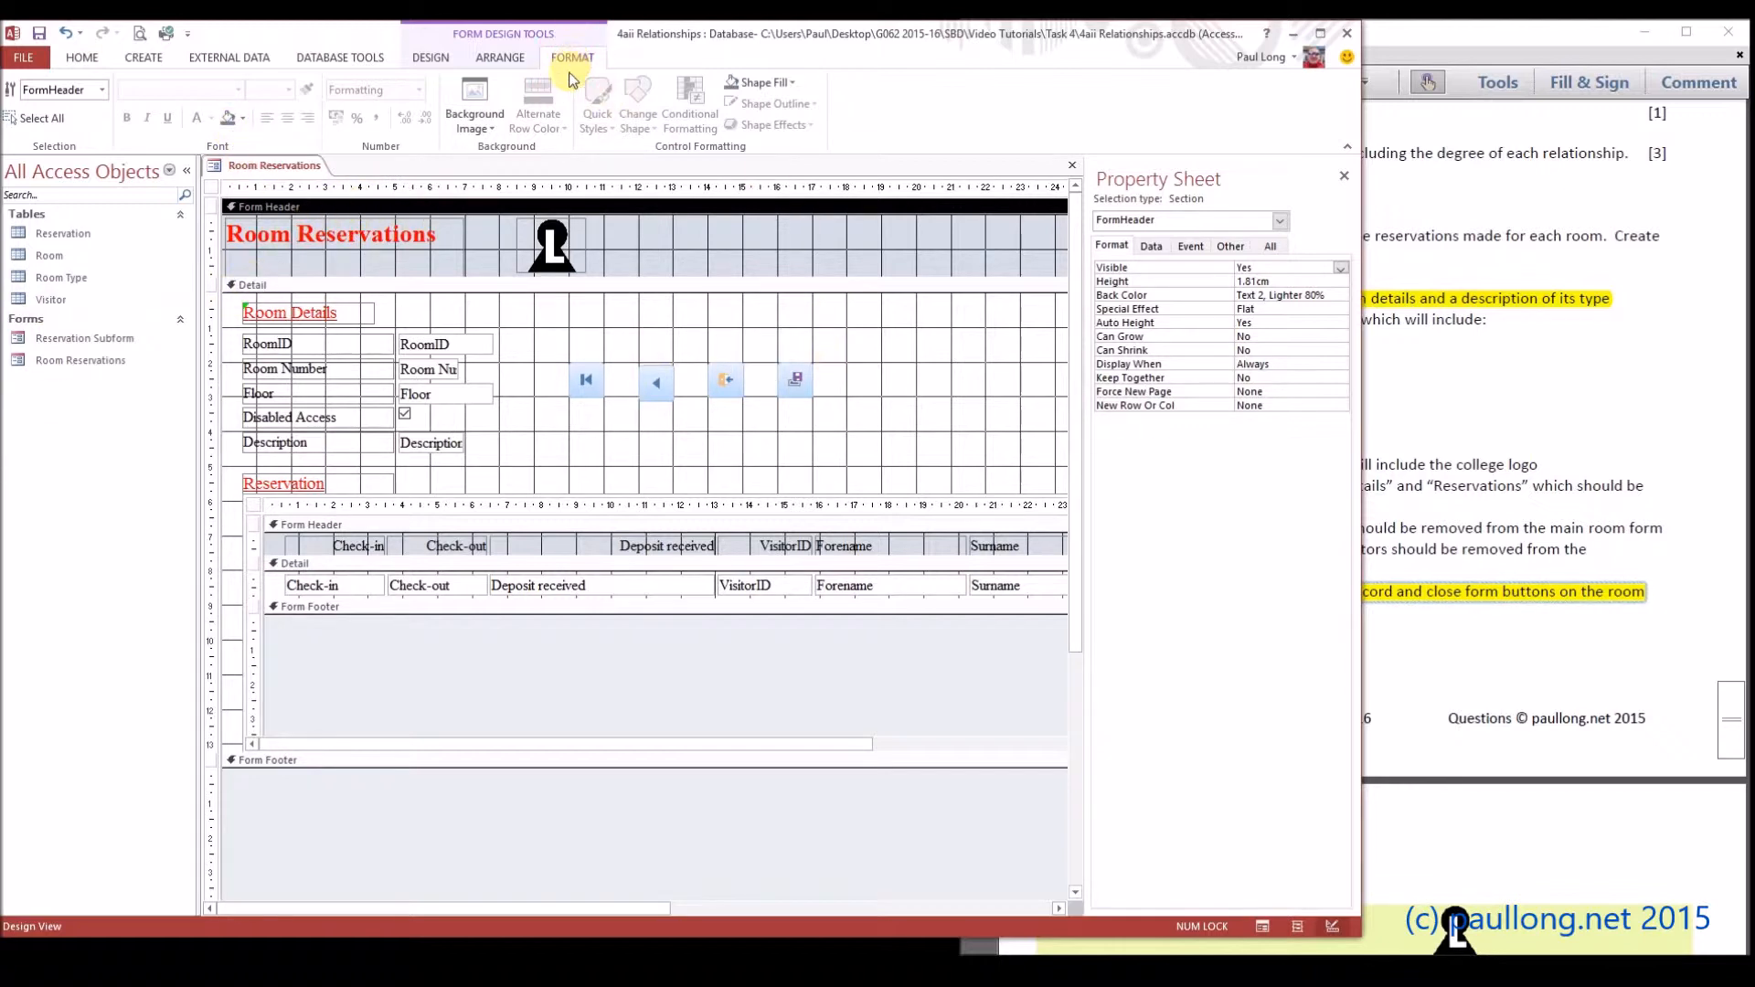
{"action": "left_click", "coordinate": [791, 87]}
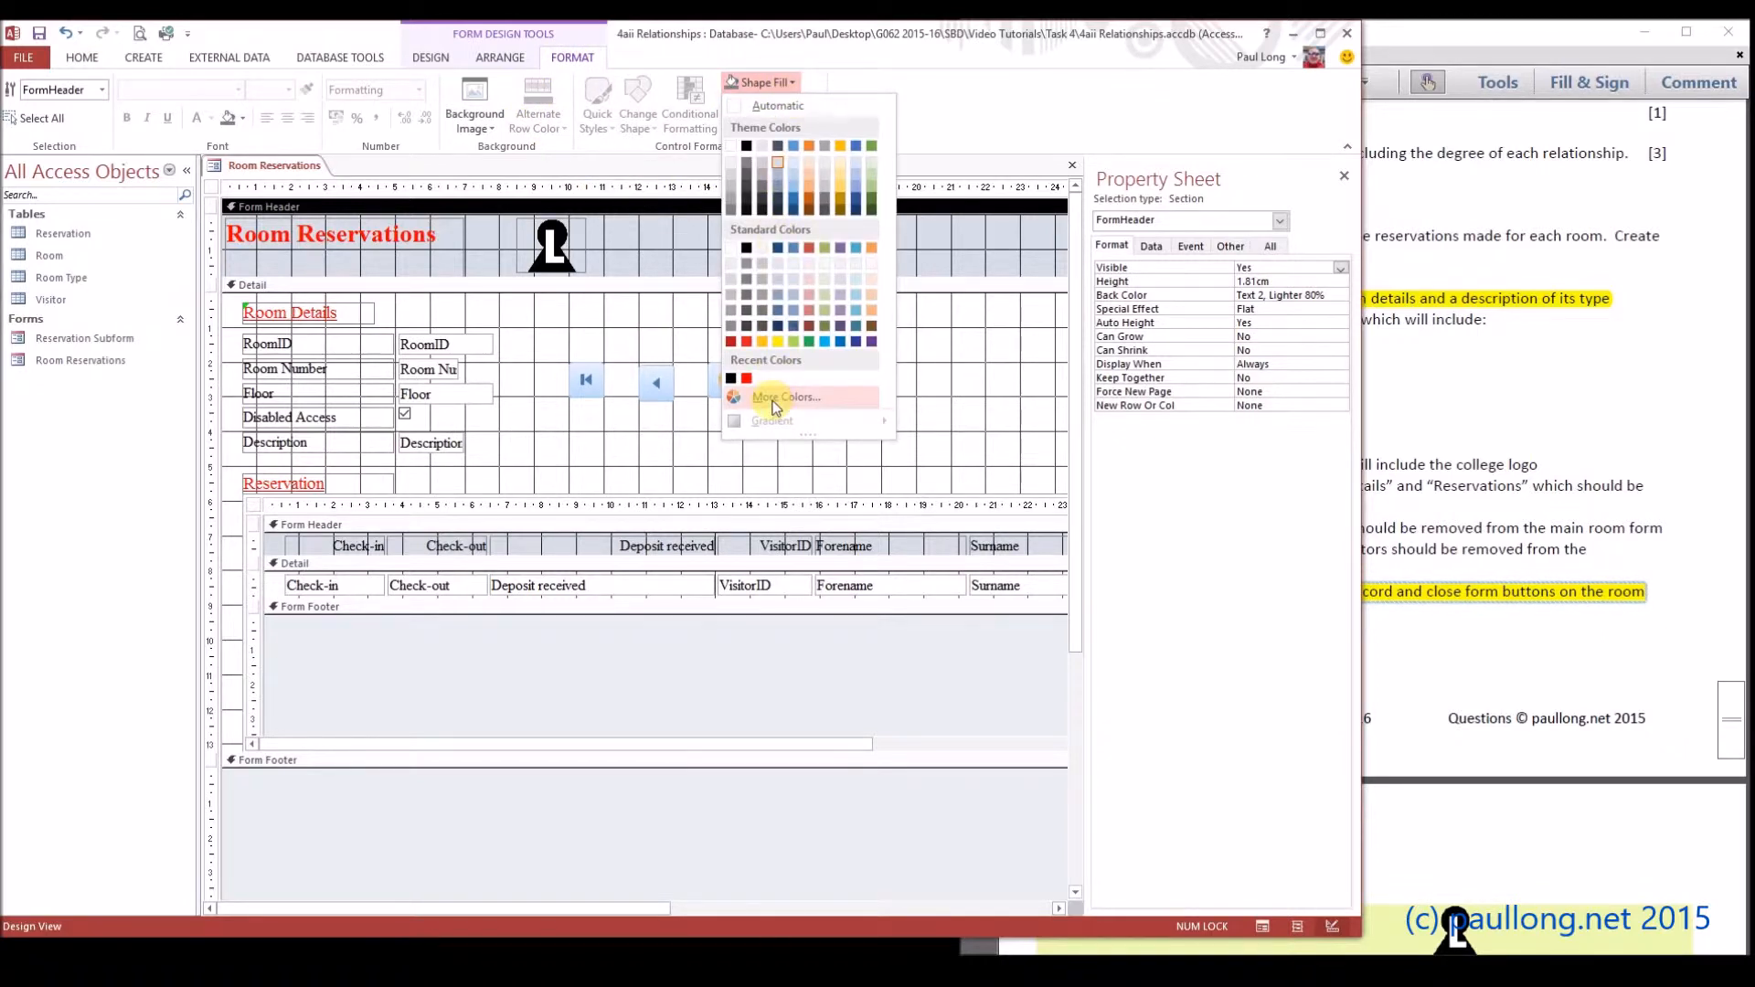
{"action": "left_click", "coordinate": [775, 406]}
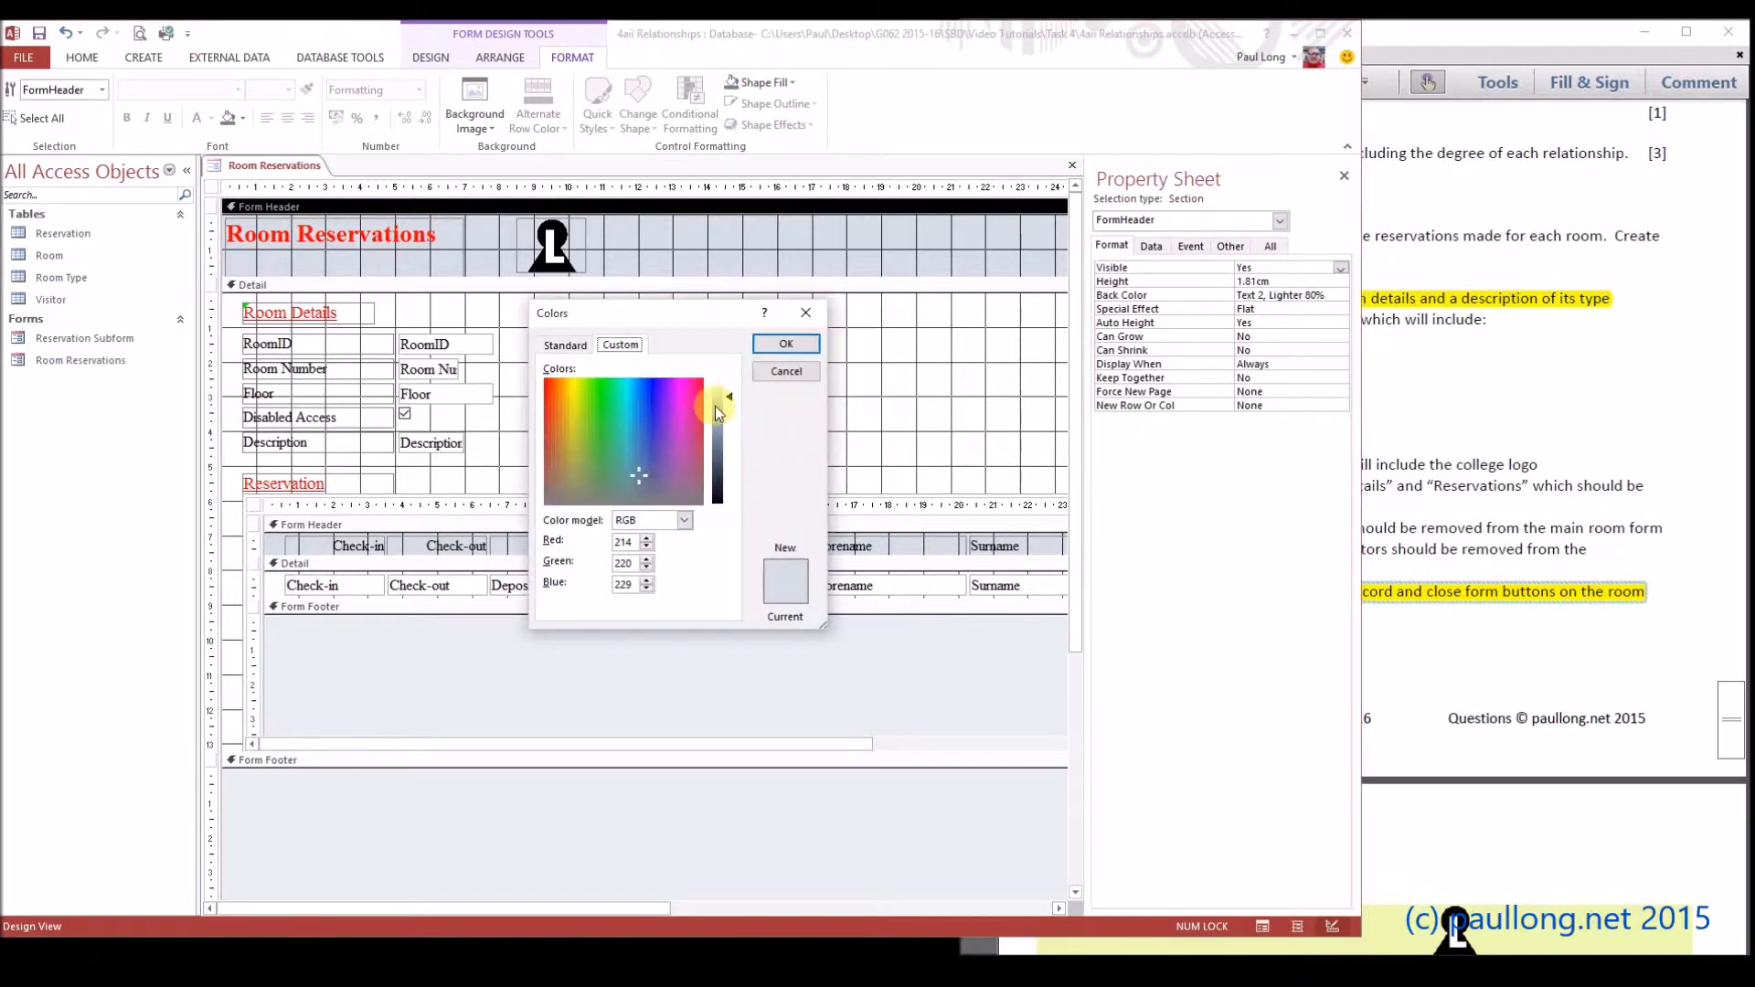
{"action": "double_click", "coordinate": [621, 542]}
{"action": "type", "text": "238"}
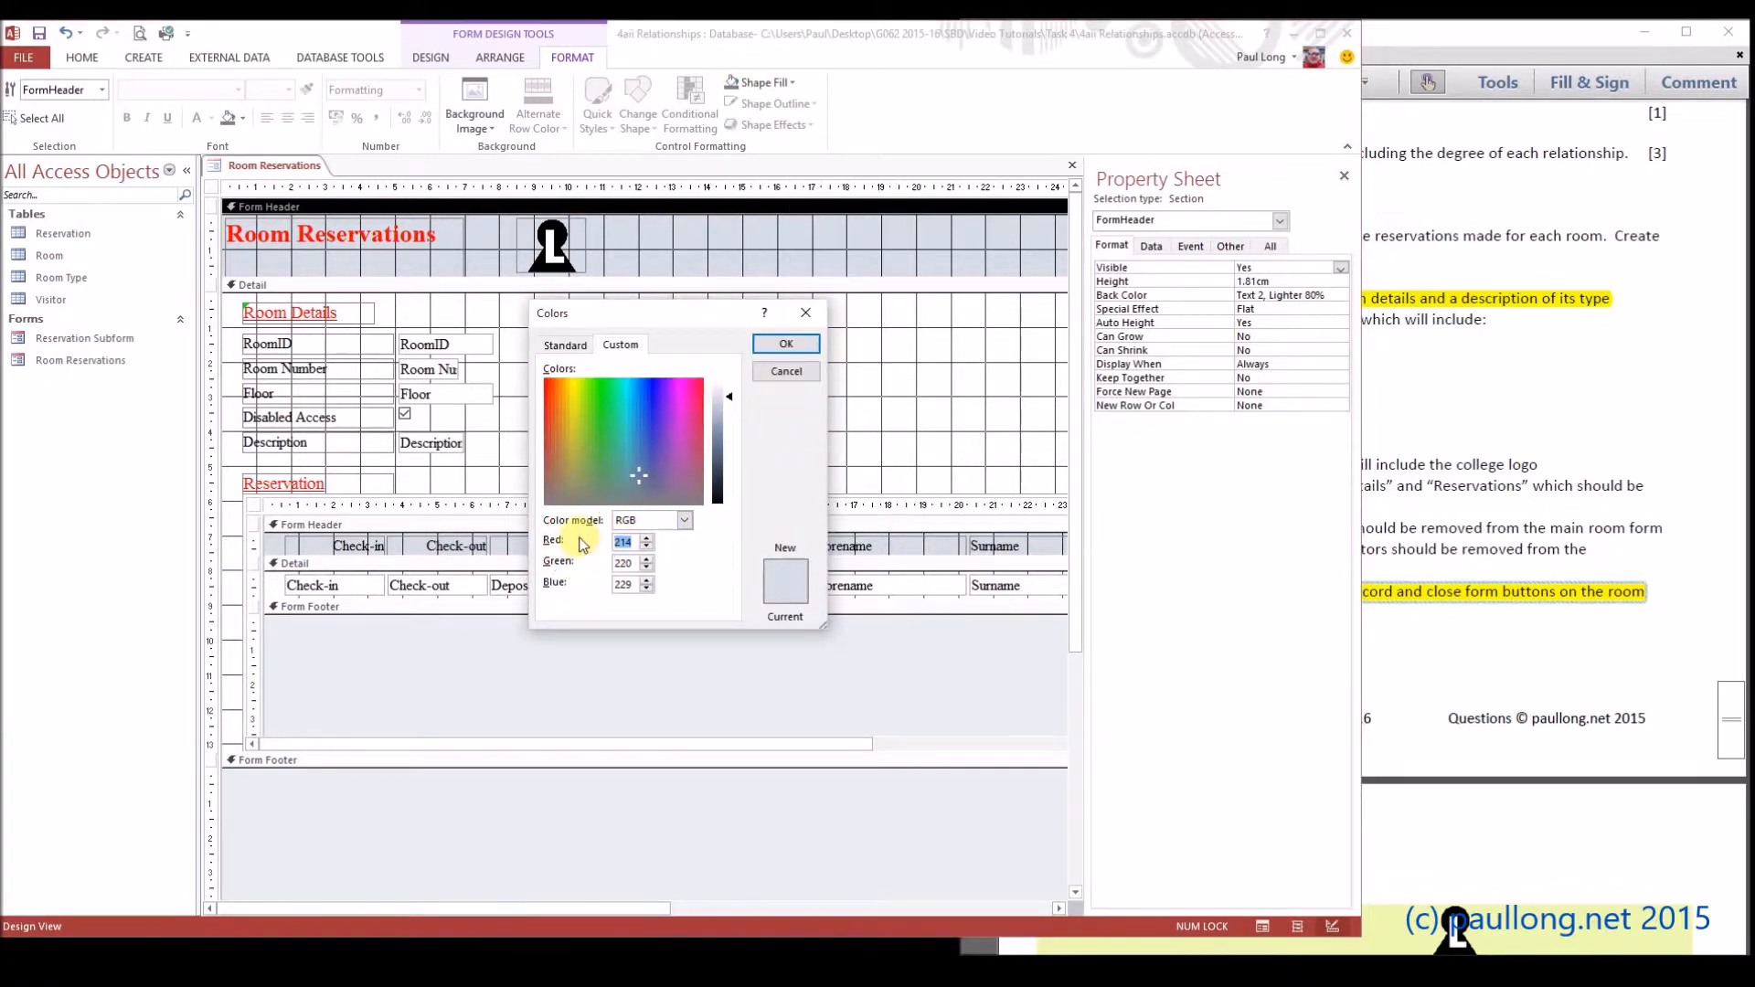
{"action": "type", "text": "250"}
{"action": "type", "text": "180"}
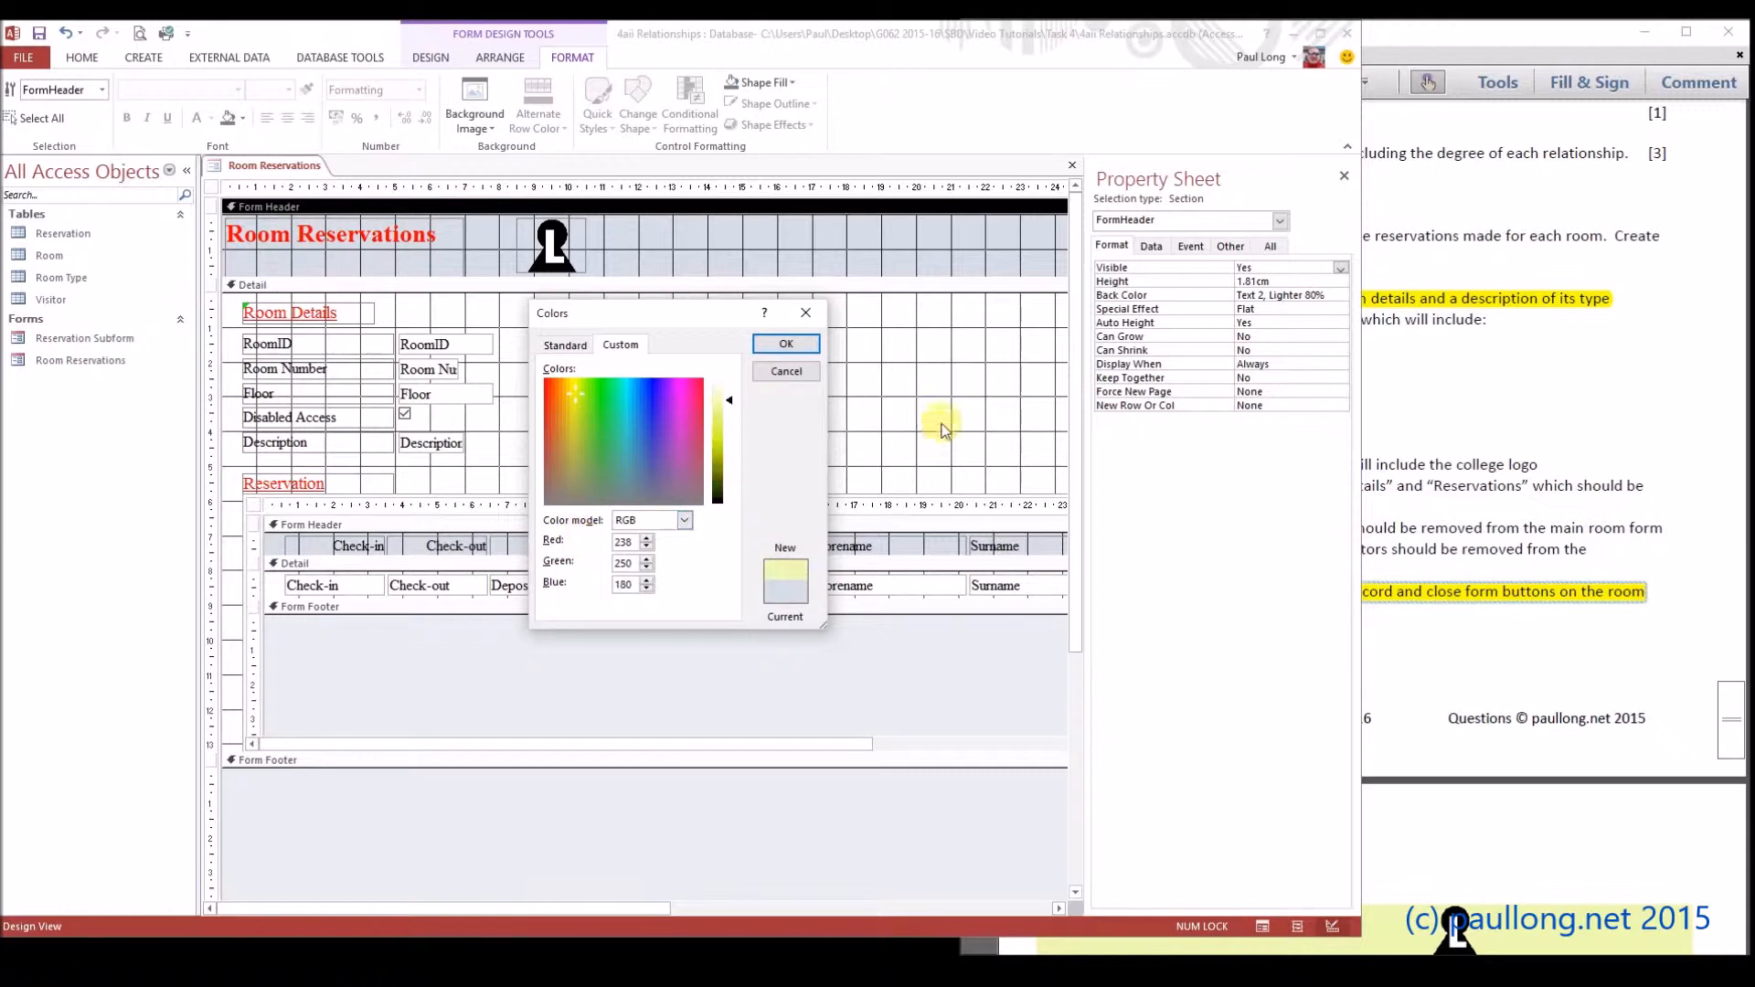
{"action": "left_click", "coordinate": [791, 345]}
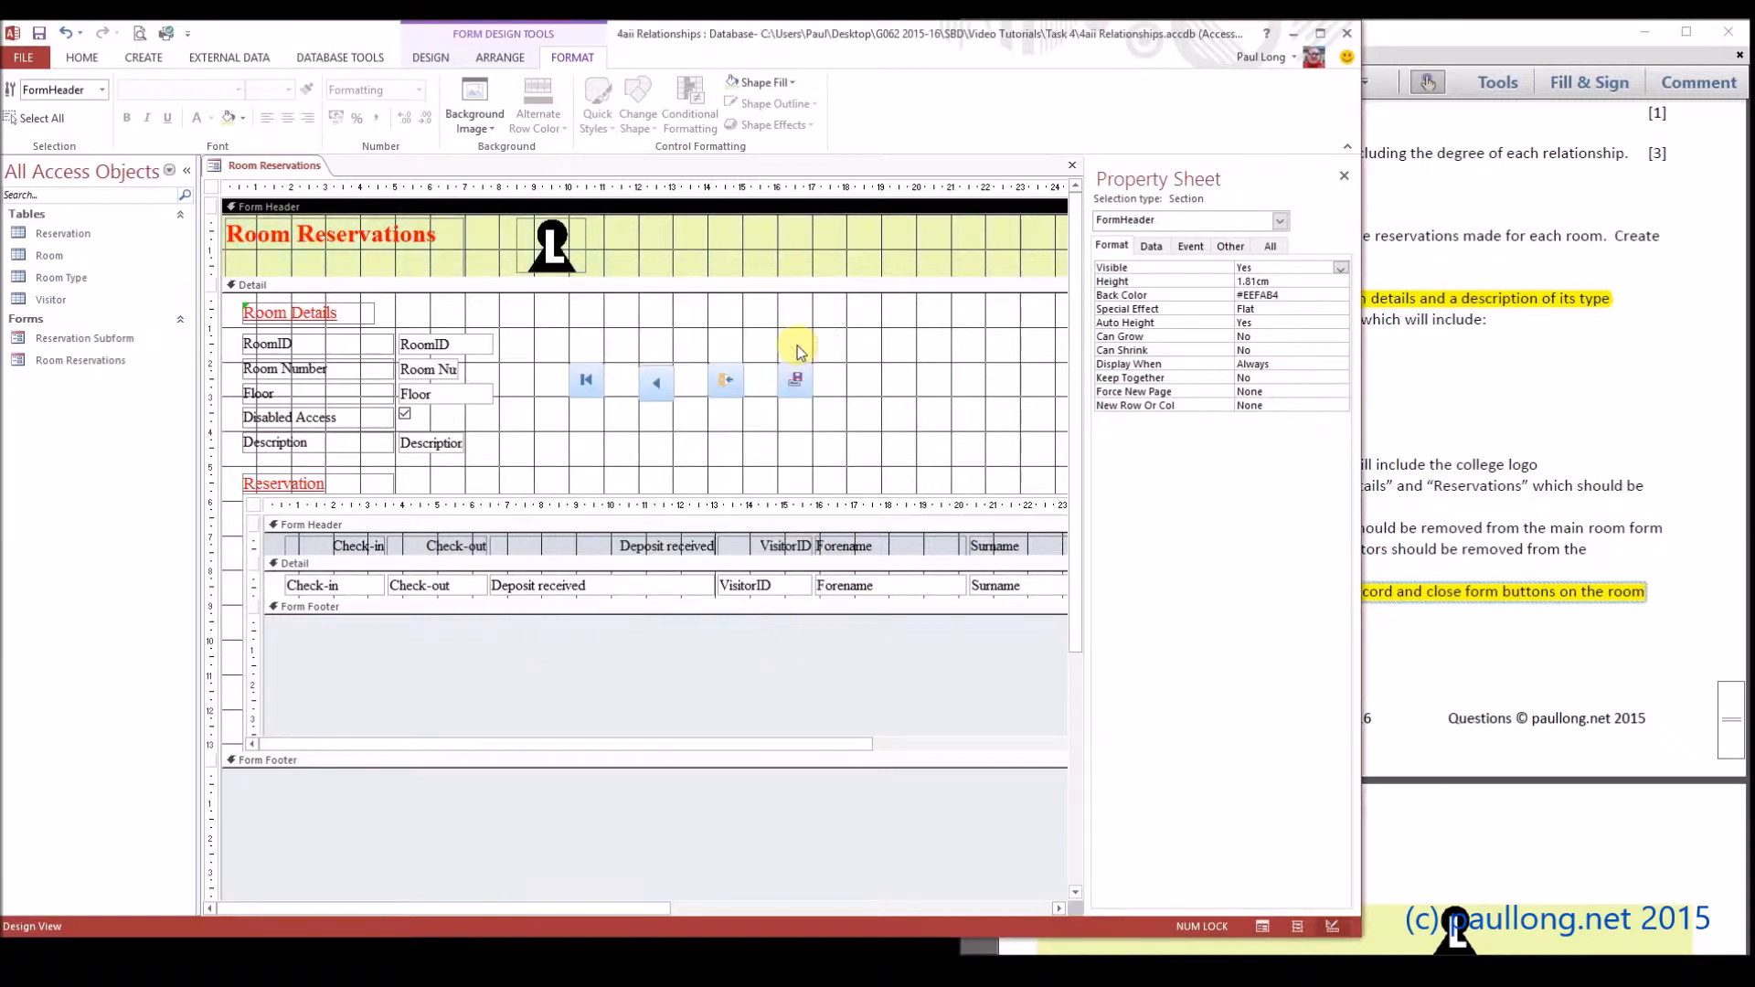
- Apply the recent custom pale yellow fill to the main form's Detail section
{"action": "left_click", "coordinate": [554, 294]}
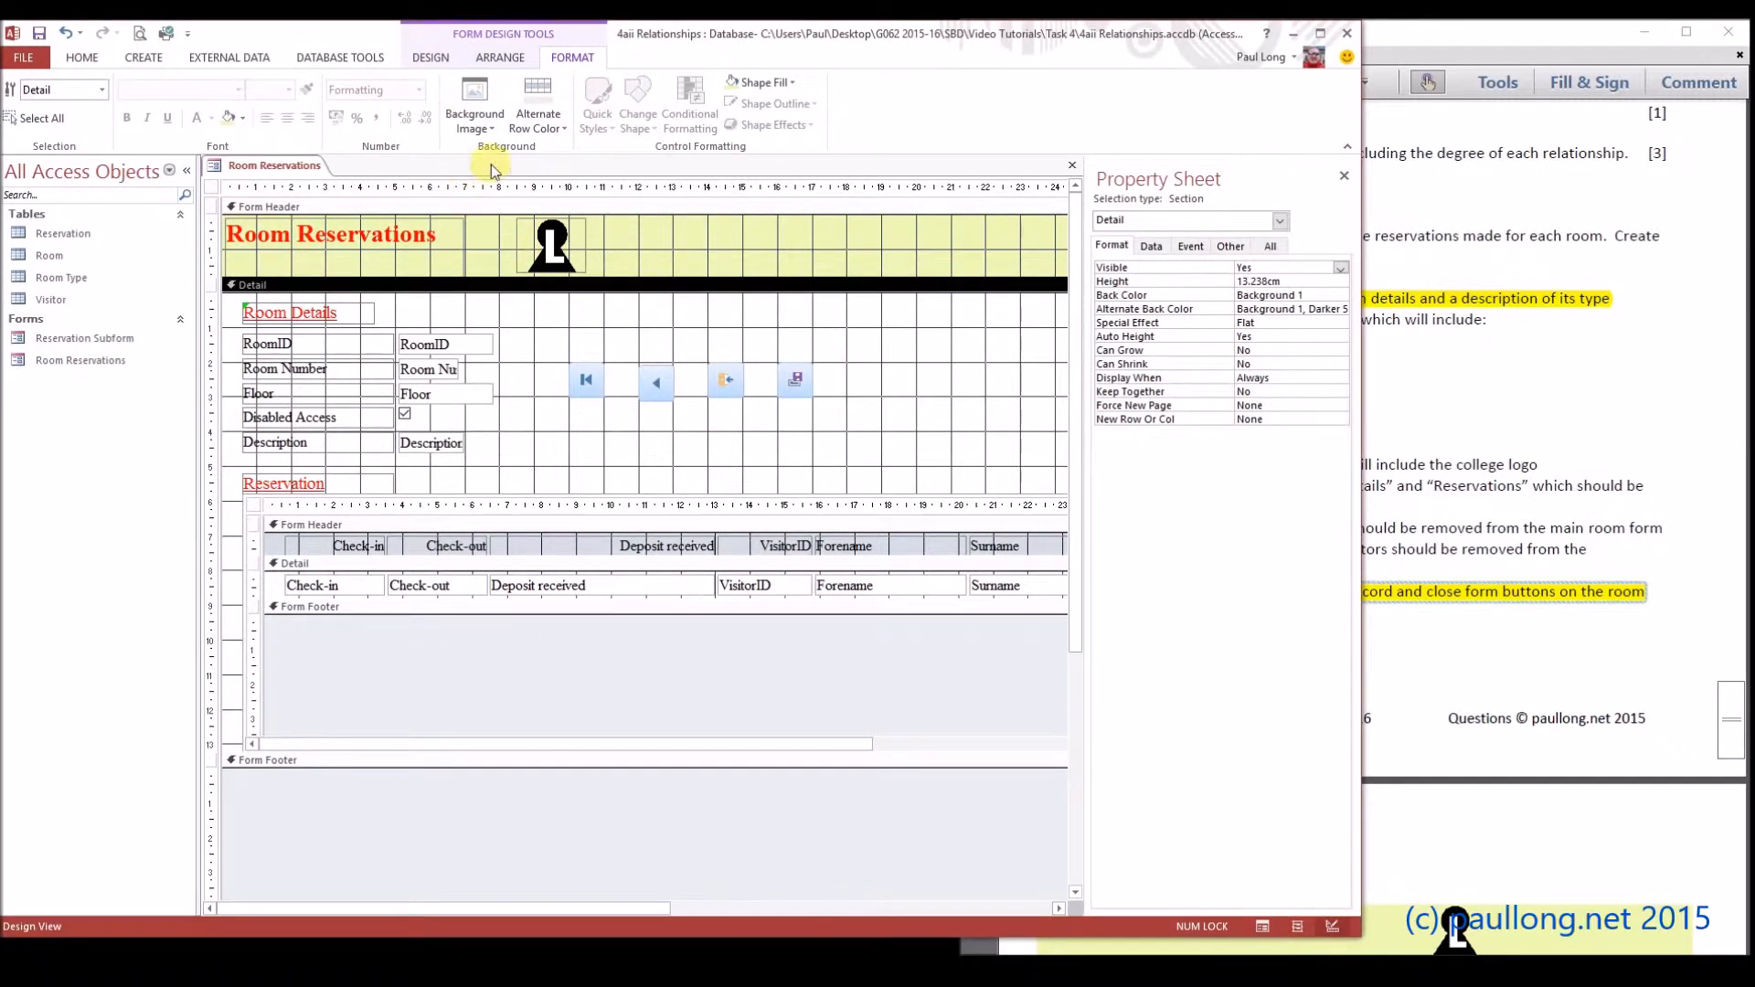
{"action": "left_click", "coordinate": [751, 83]}
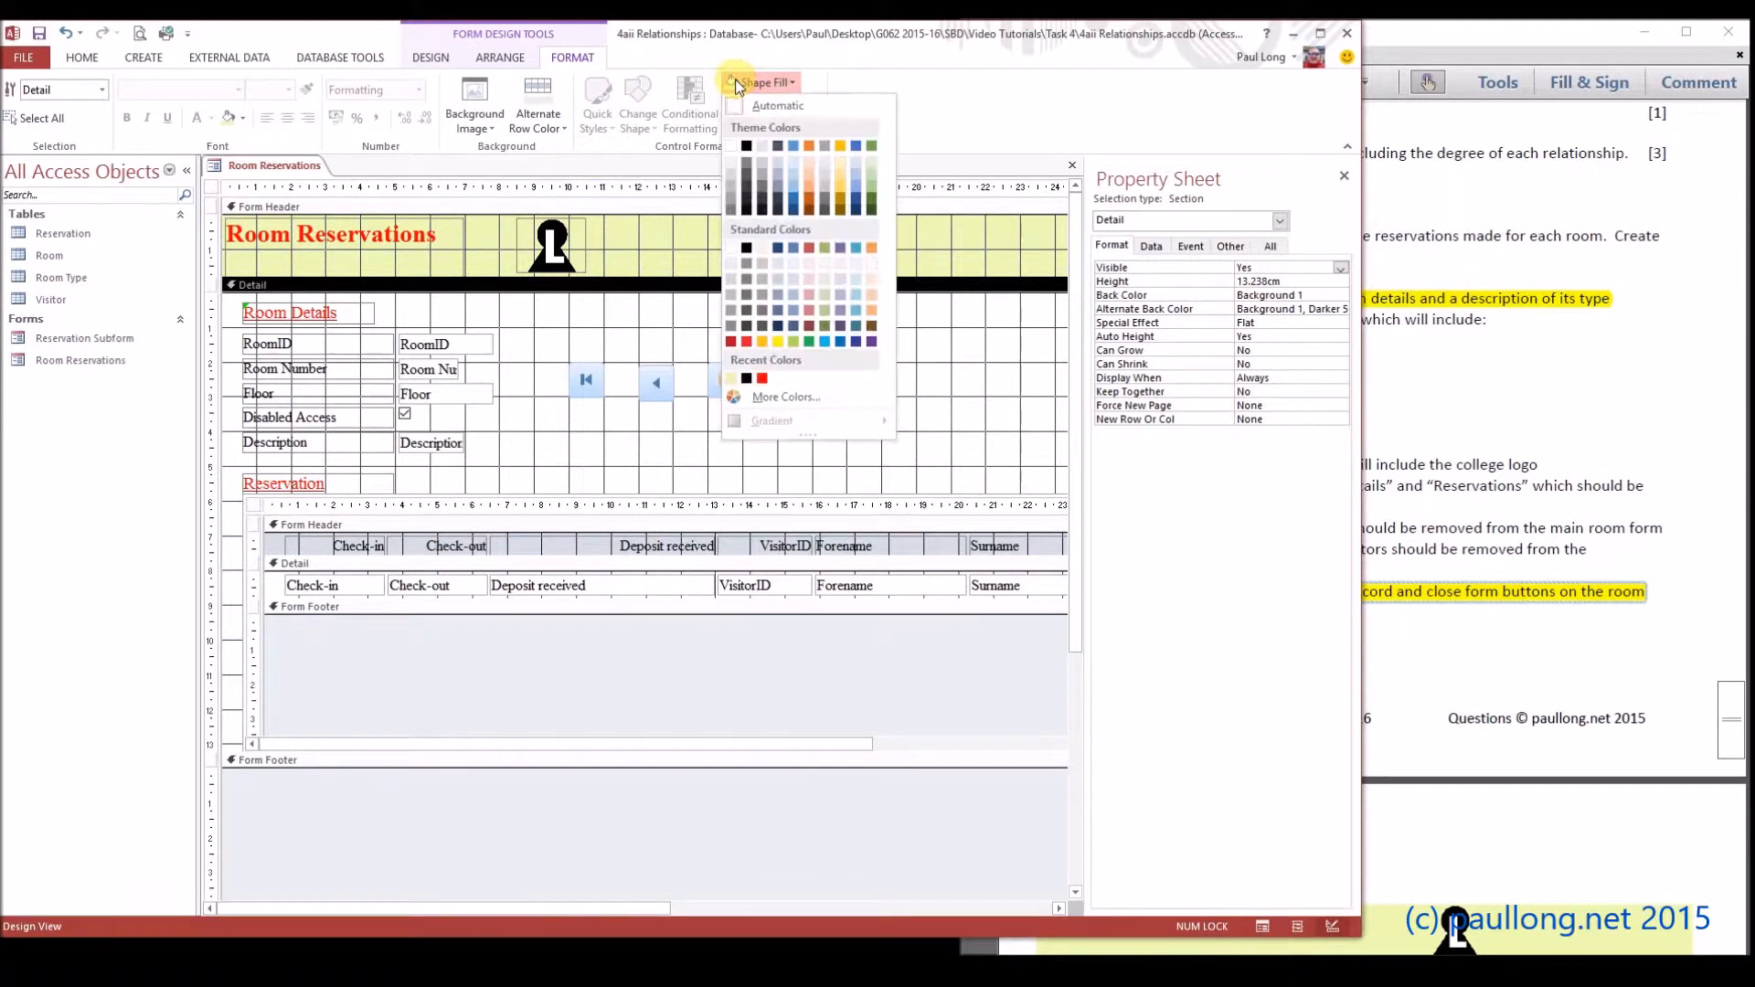
{"action": "left_click", "coordinate": [732, 378]}
- Apply the same custom pale yellow fill to the subform's form header and Detail section
{"action": "left_click", "coordinate": [527, 544]}
{"action": "left_click", "coordinate": [530, 525]}
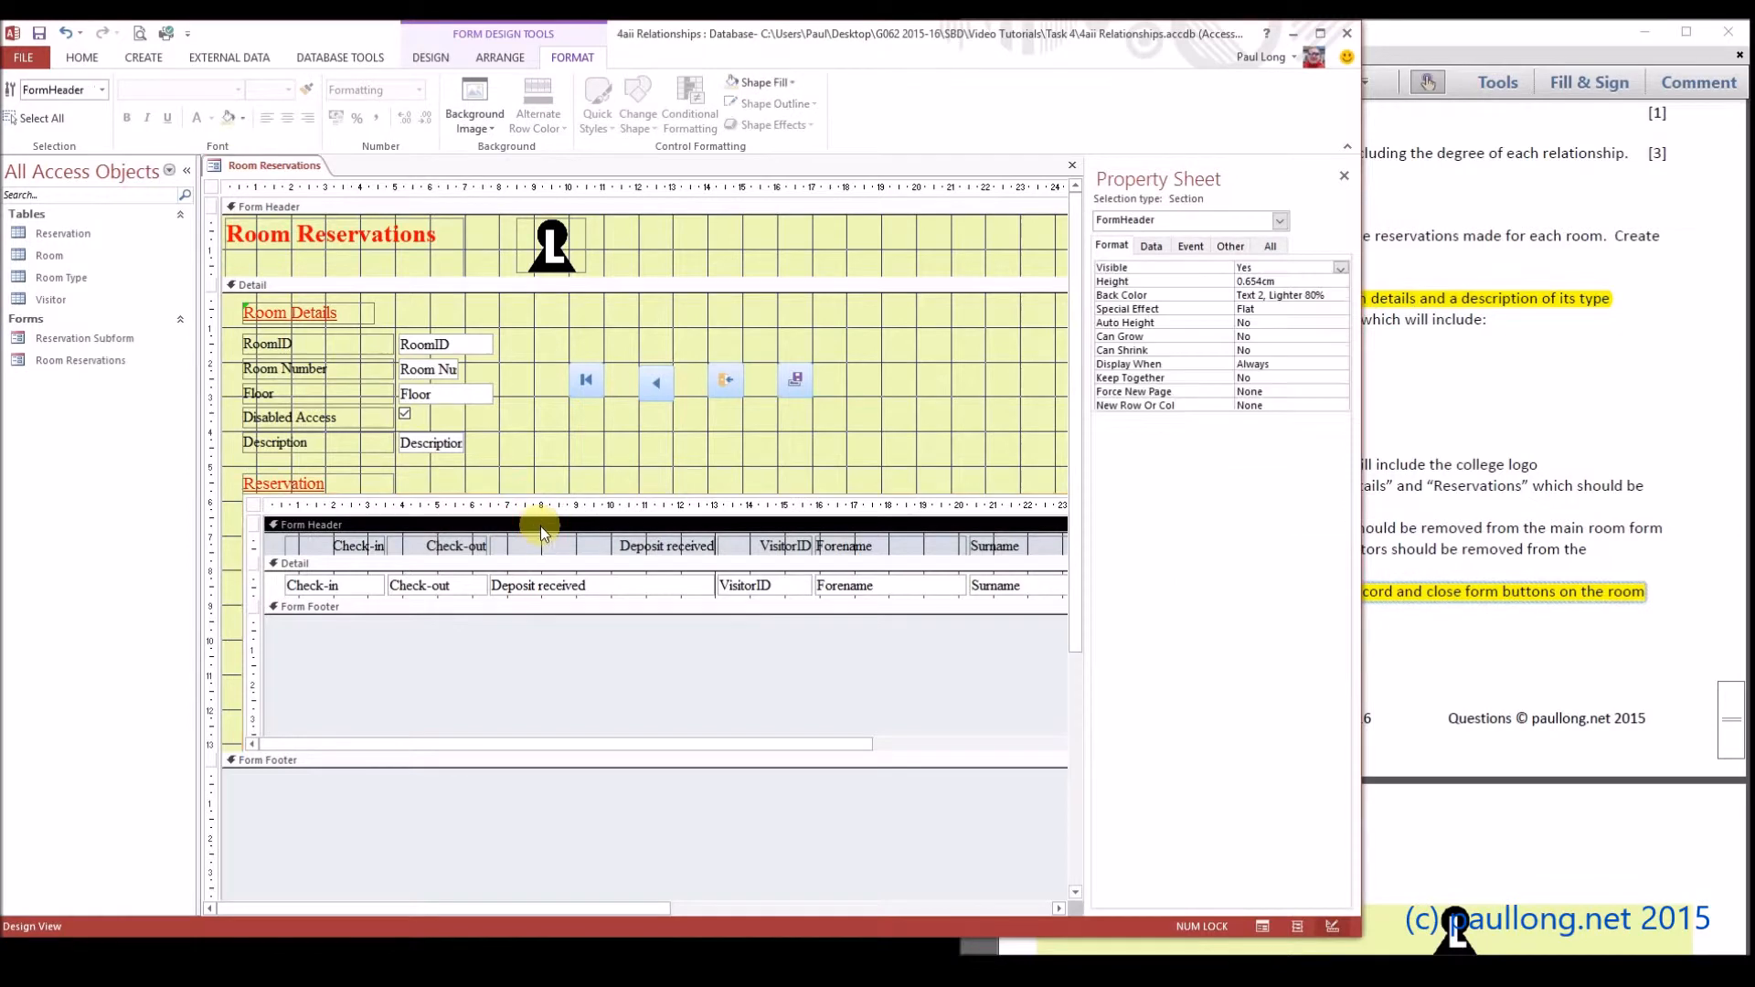
{"action": "left_click", "coordinate": [734, 87]}
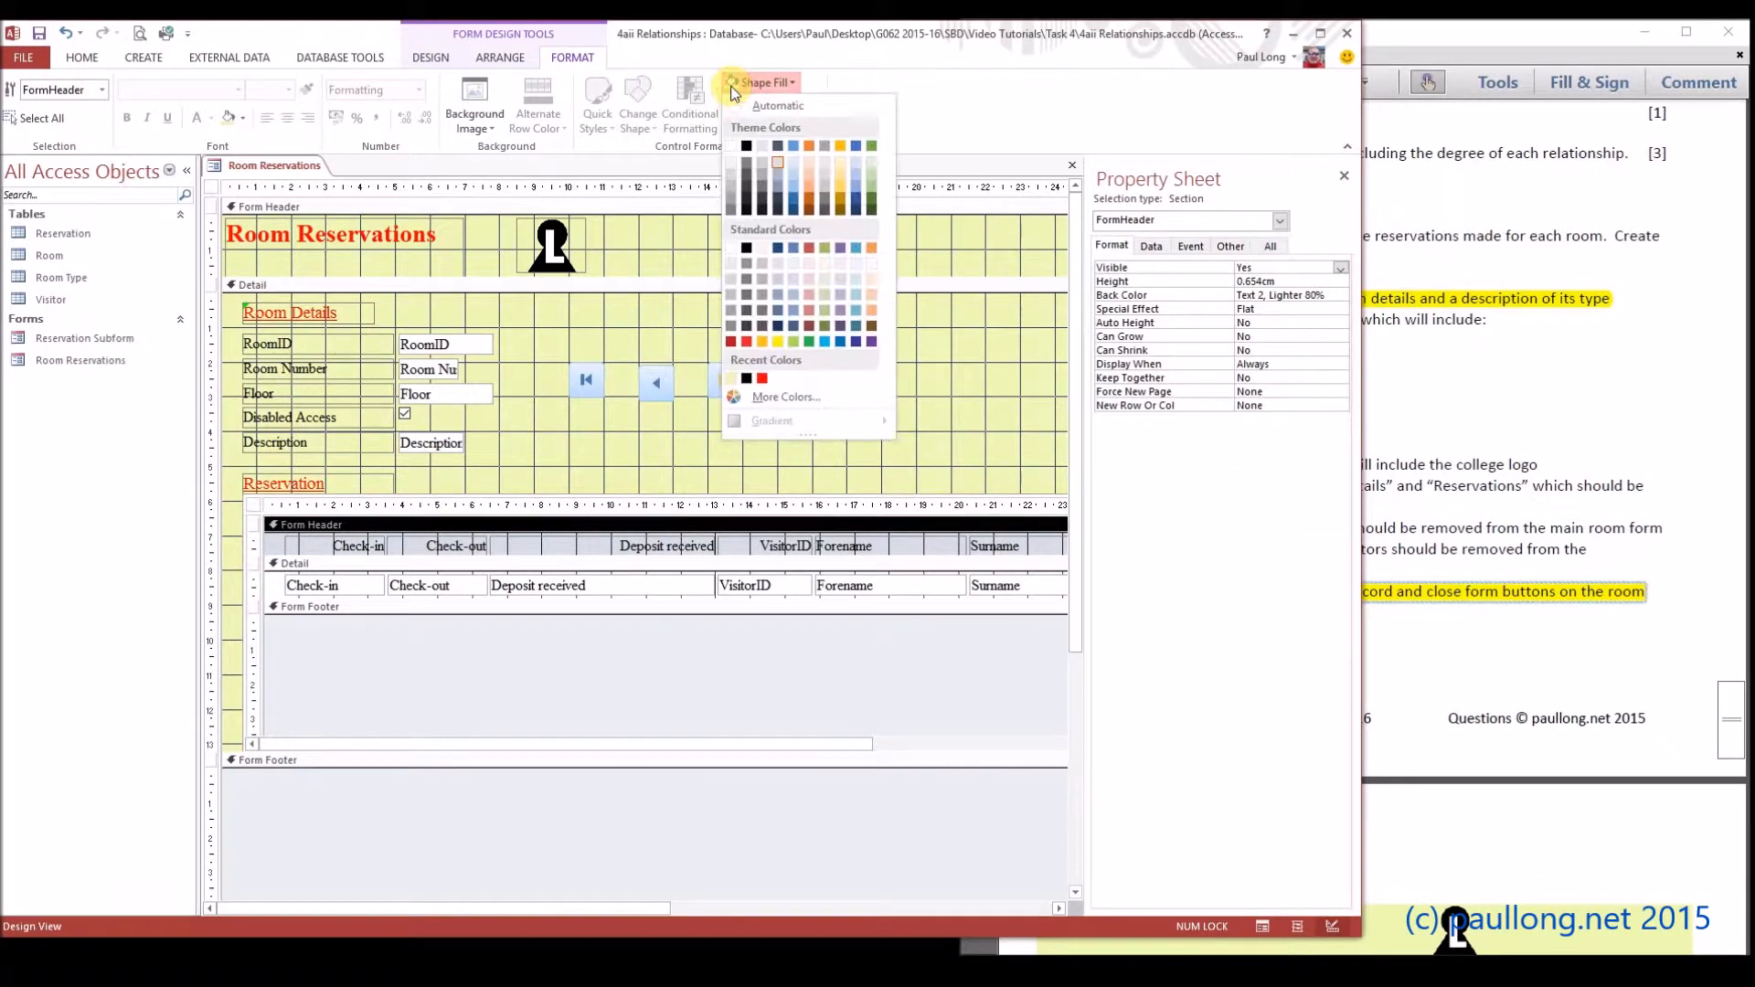
{"action": "left_click", "coordinate": [732, 379]}
{"action": "left_click", "coordinate": [562, 563]}
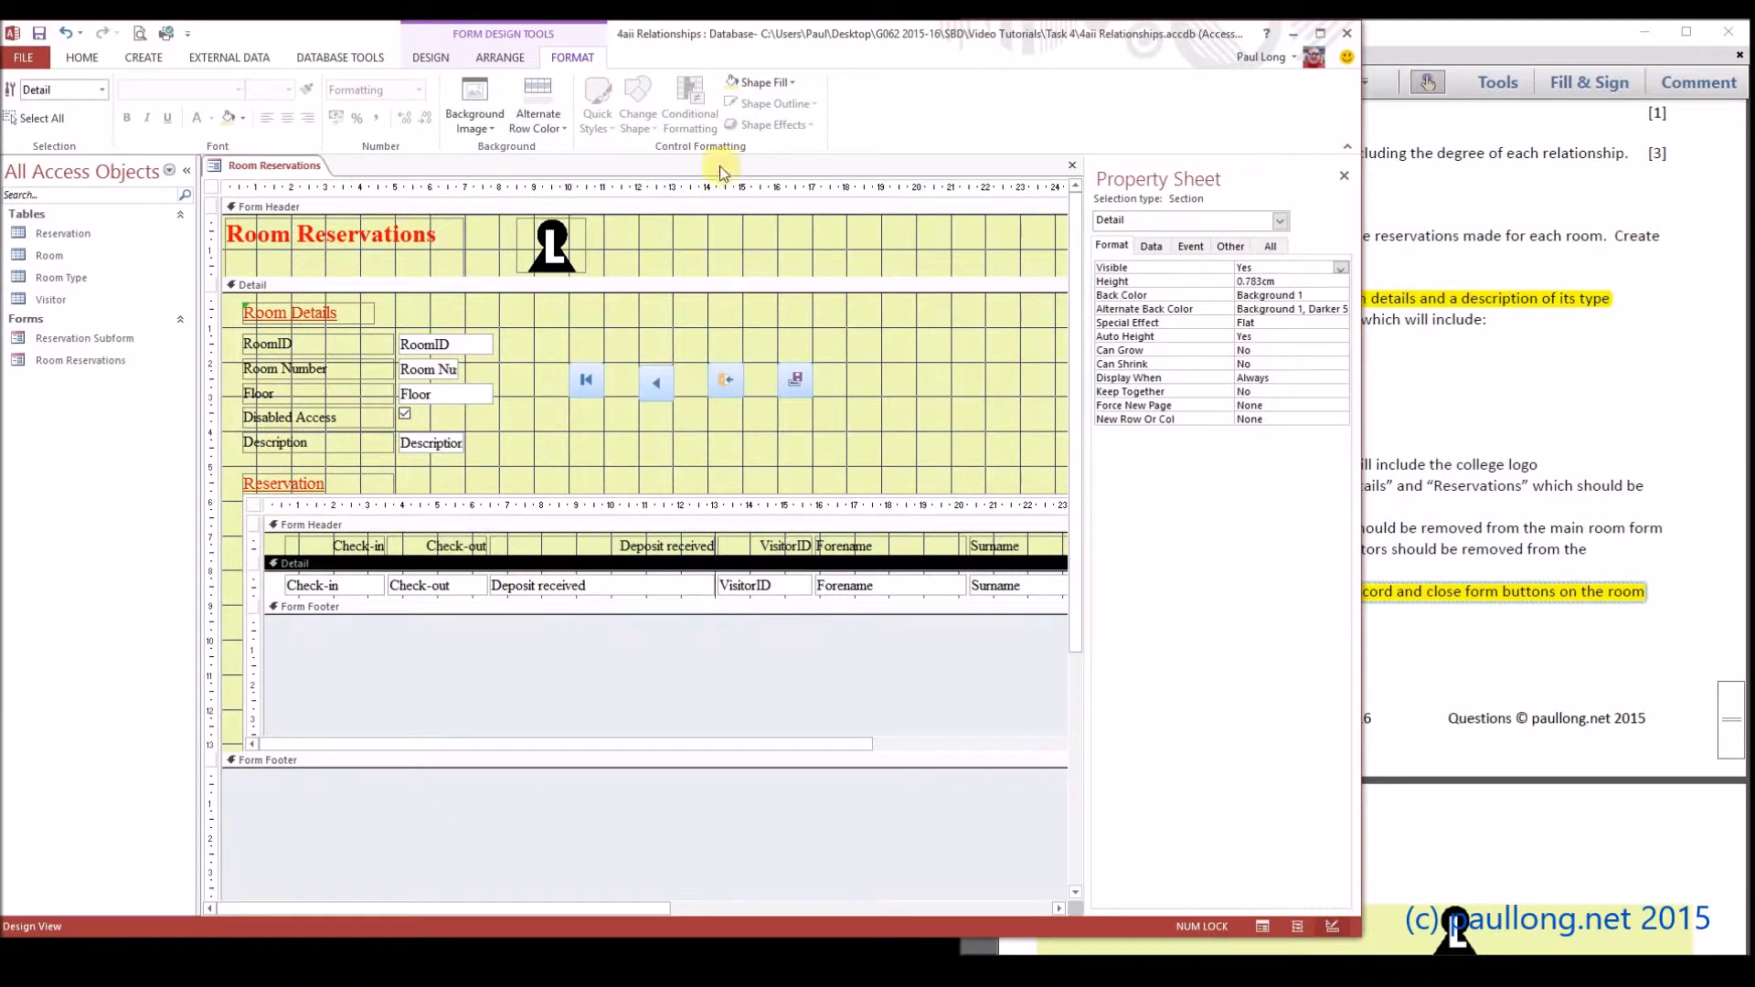
{"action": "left_click", "coordinate": [734, 87]}
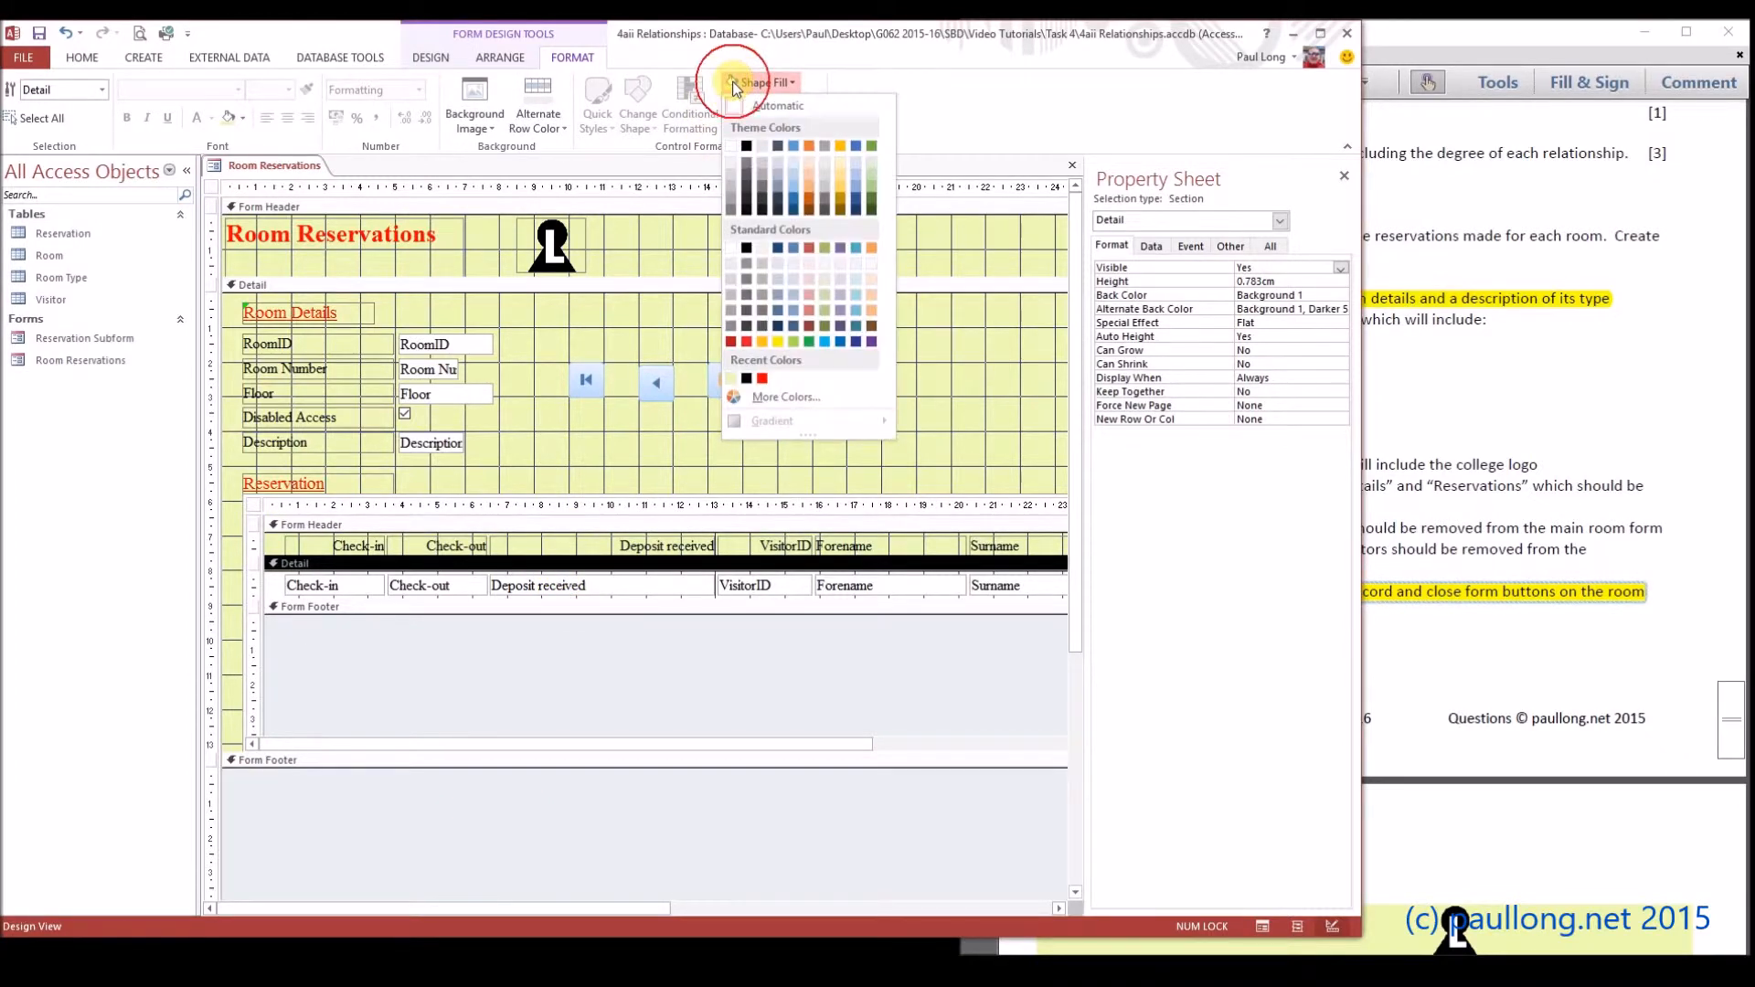
{"action": "left_click", "coordinate": [731, 377]}
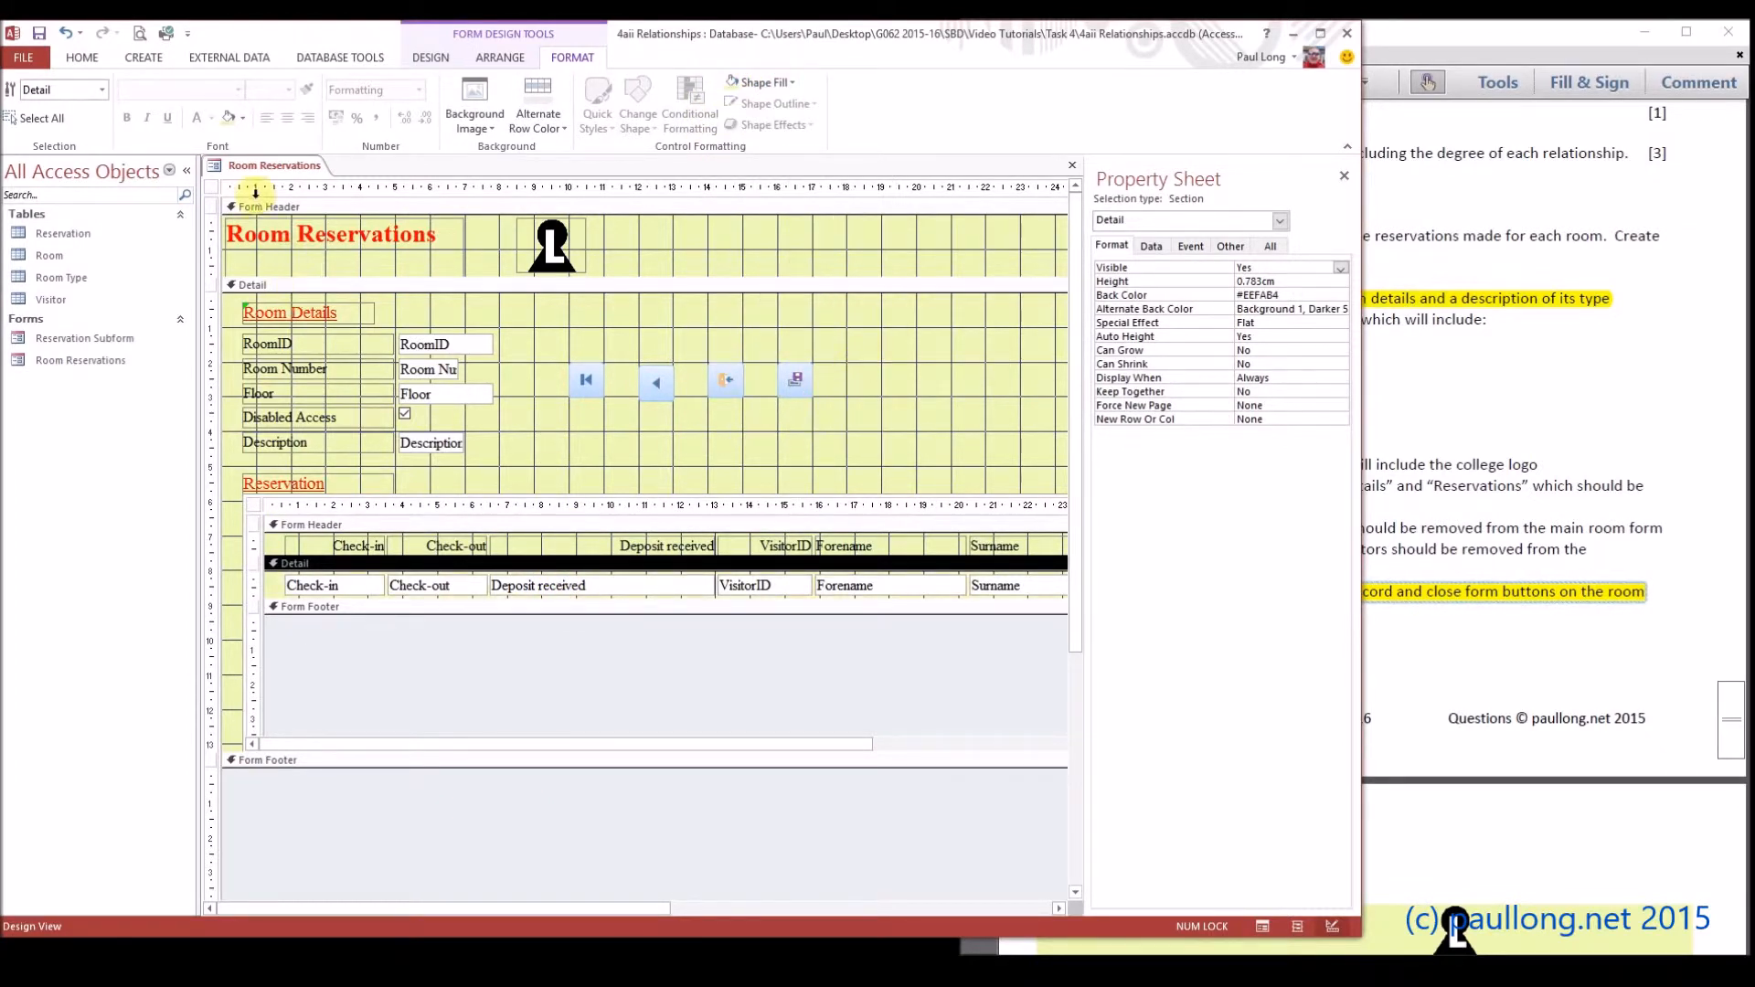
- Show the Room Reservations form in Form View and step through its fields to check the finished layout
{"action": "left_click", "coordinate": [82, 57]}
{"action": "left_click", "coordinate": [18, 92]}
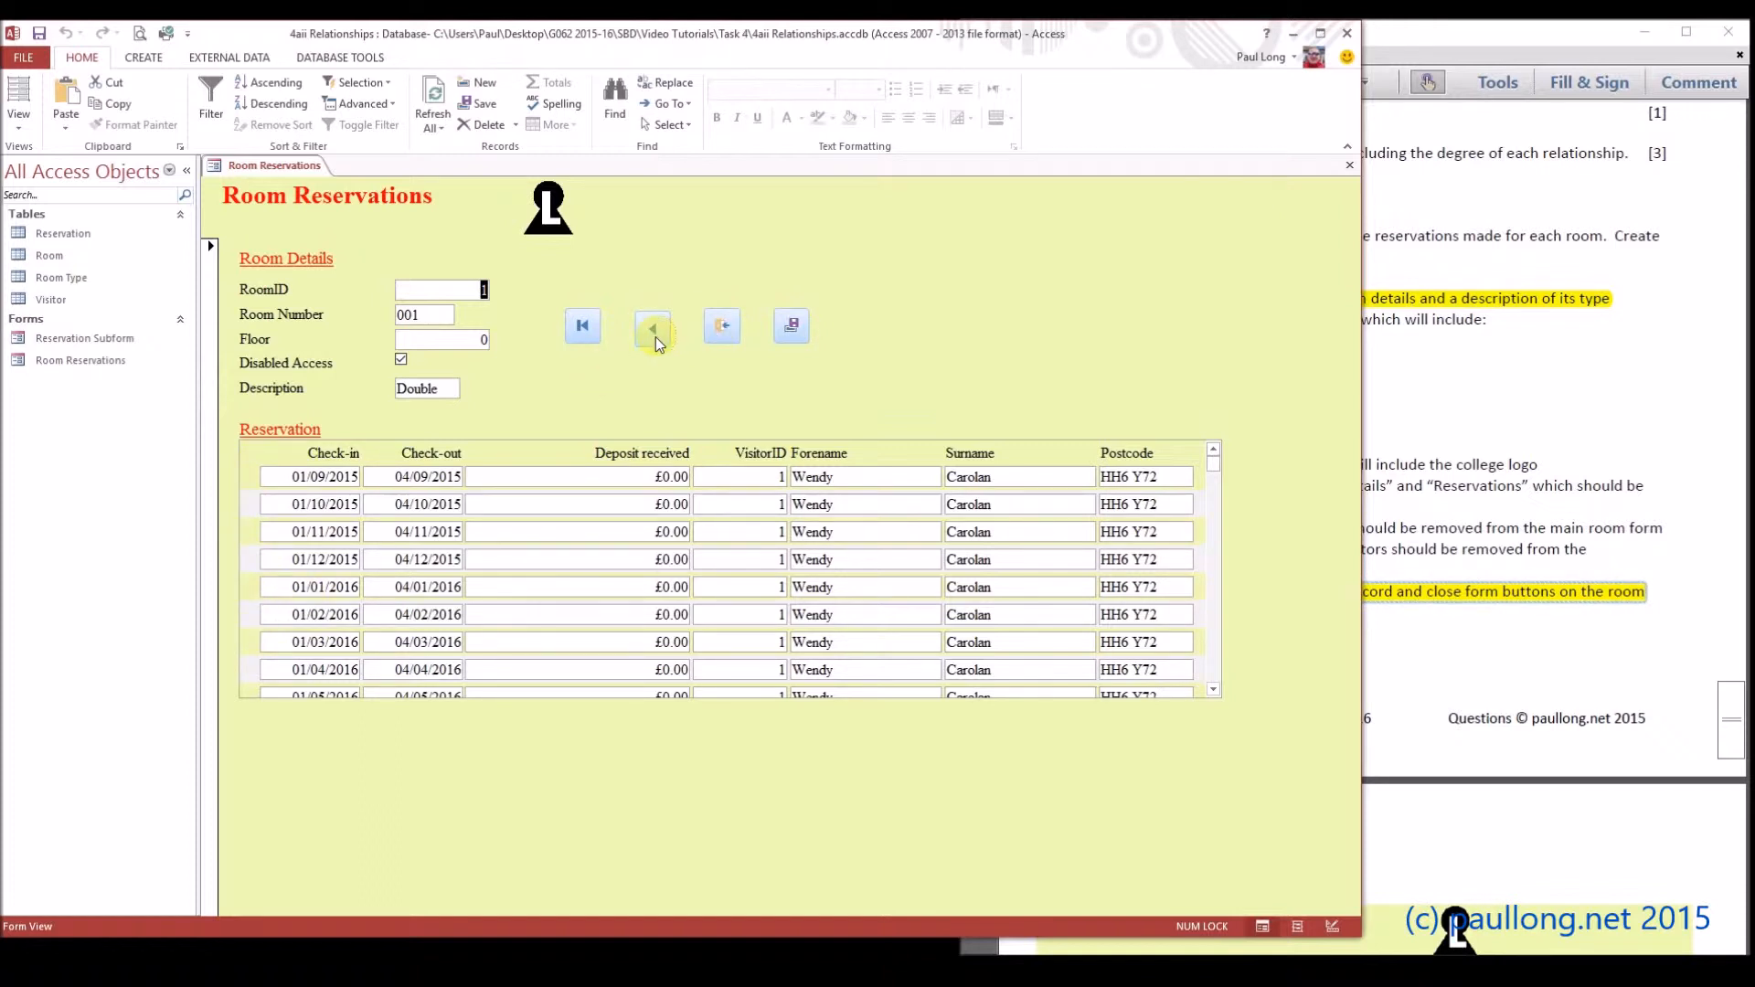
{"action": "key", "text": "Tab"}
{"action": "key", "text": "Tab"}
{"action": "key", "text": "Tab"}
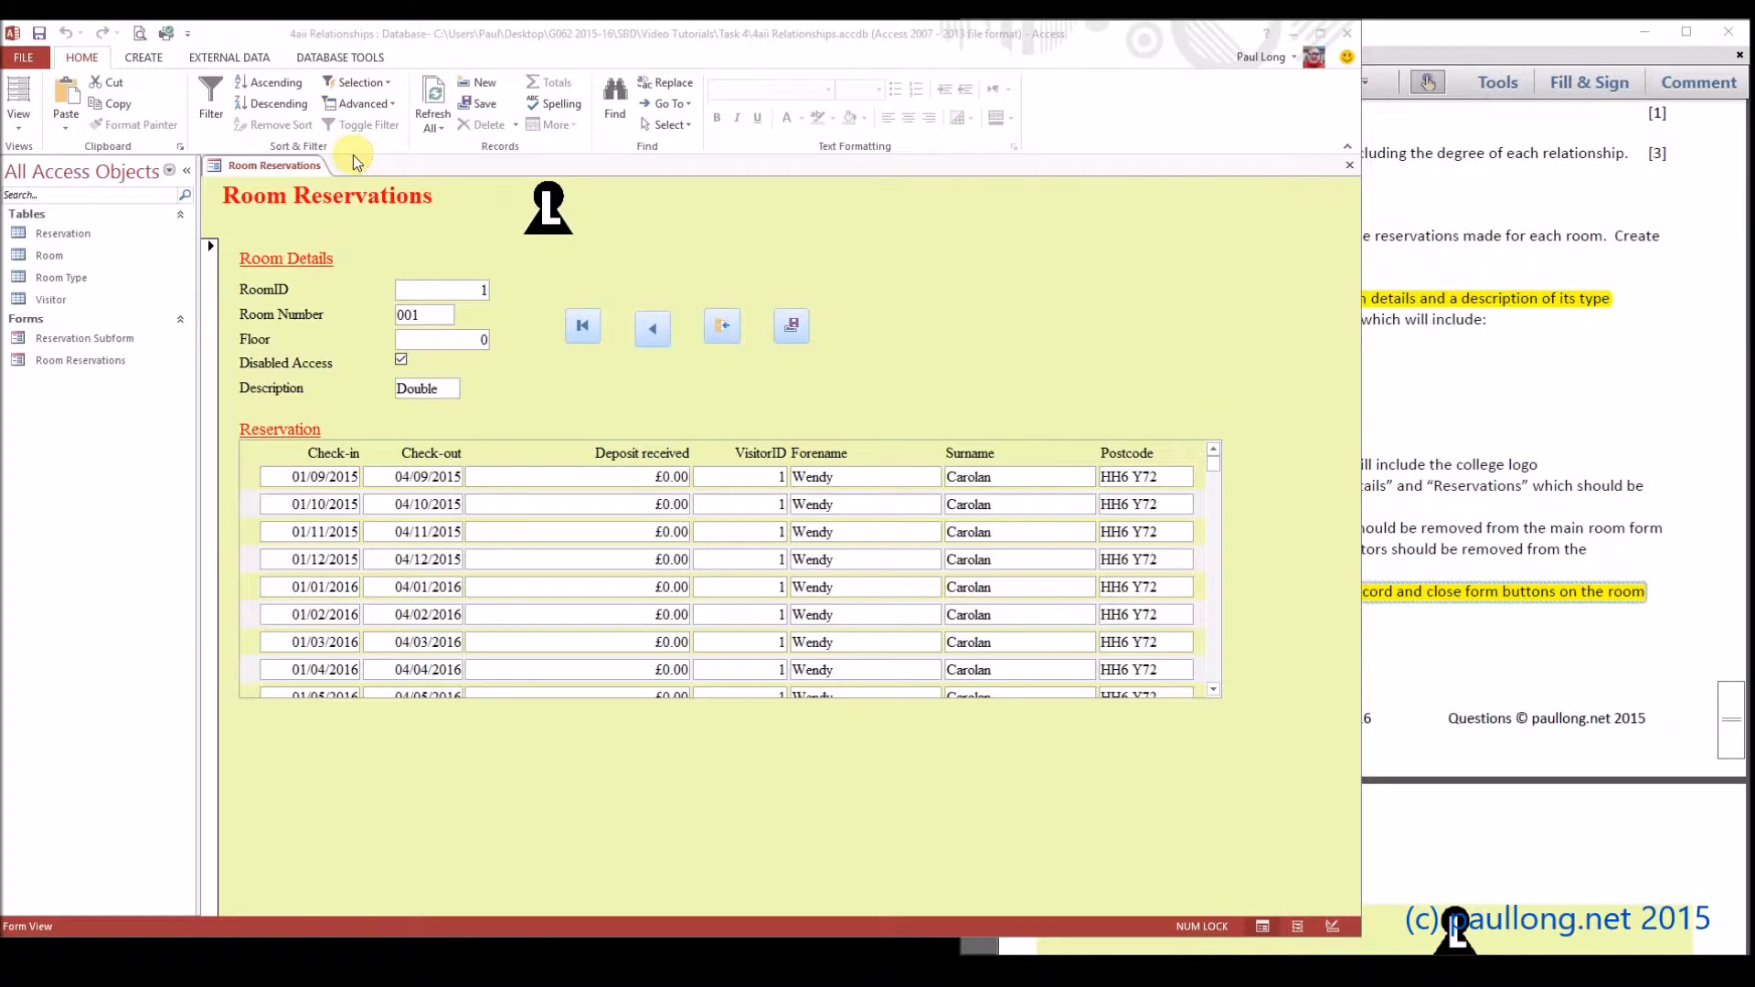
- Set the subform Detail section's alternate row colour to the recent custom pale yellow
{"action": "left_click", "coordinate": [25, 123]}
{"action": "left_click", "coordinate": [63, 232]}
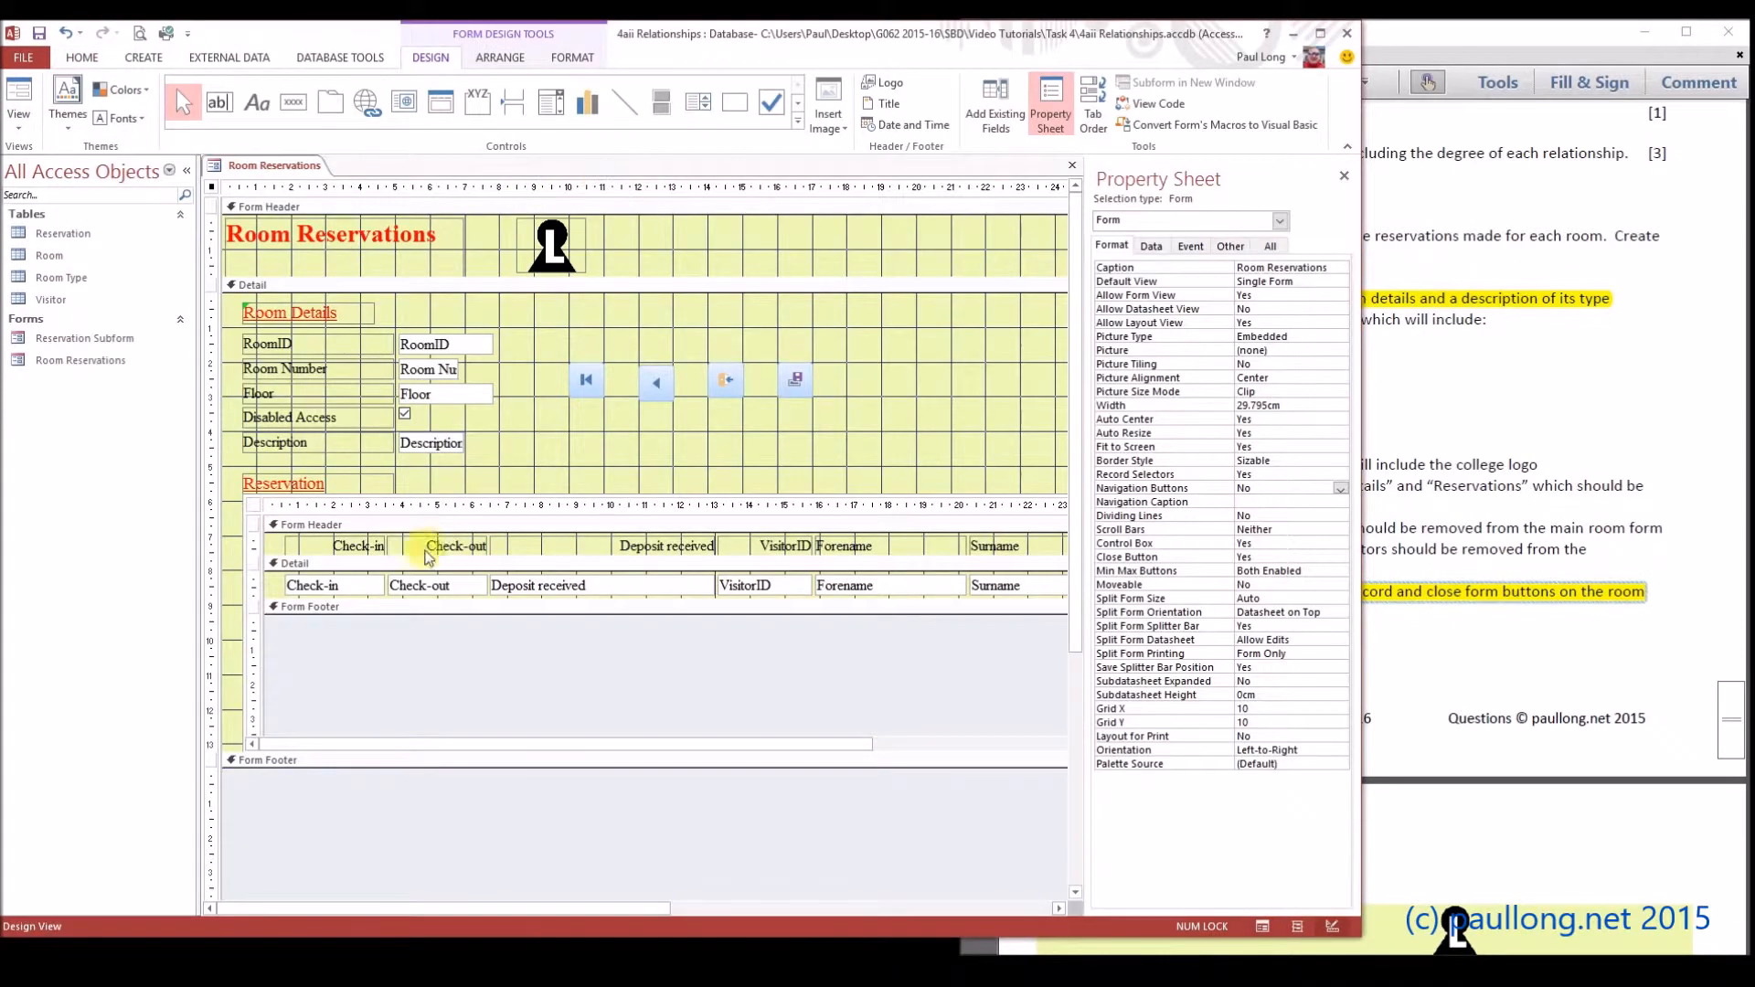
{"action": "left_click", "coordinate": [285, 562]}
{"action": "left_click", "coordinate": [289, 563]}
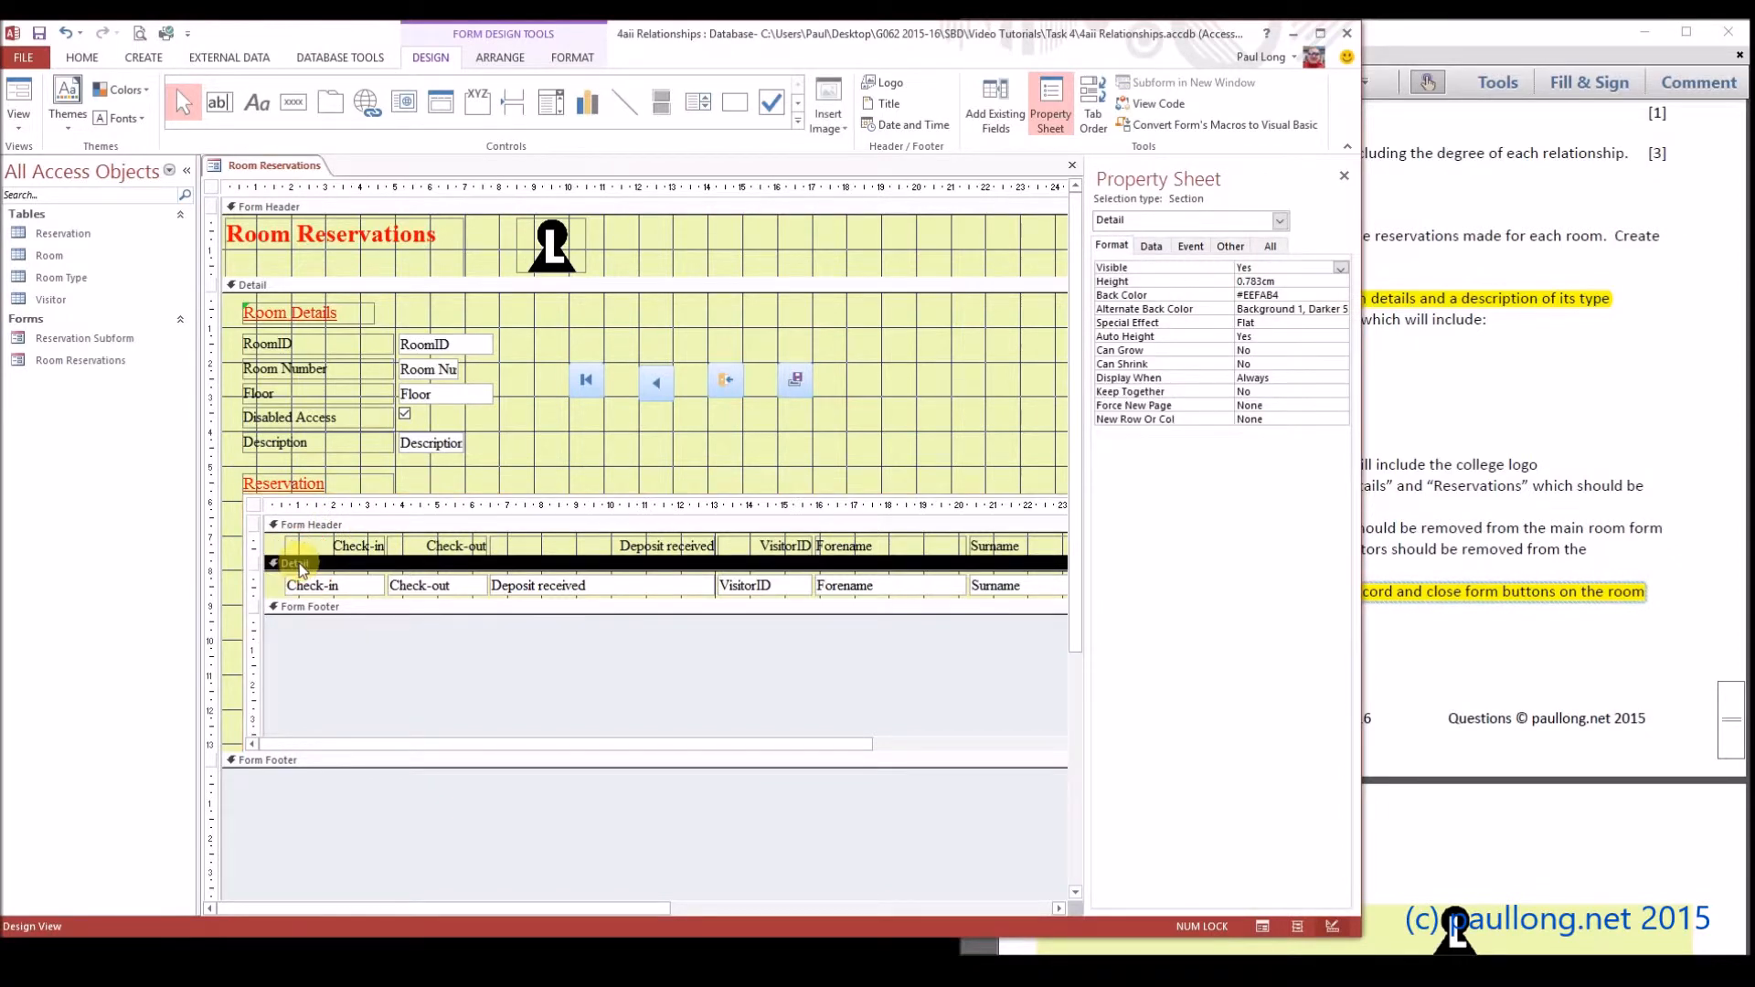
{"action": "left_click", "coordinate": [574, 57]}
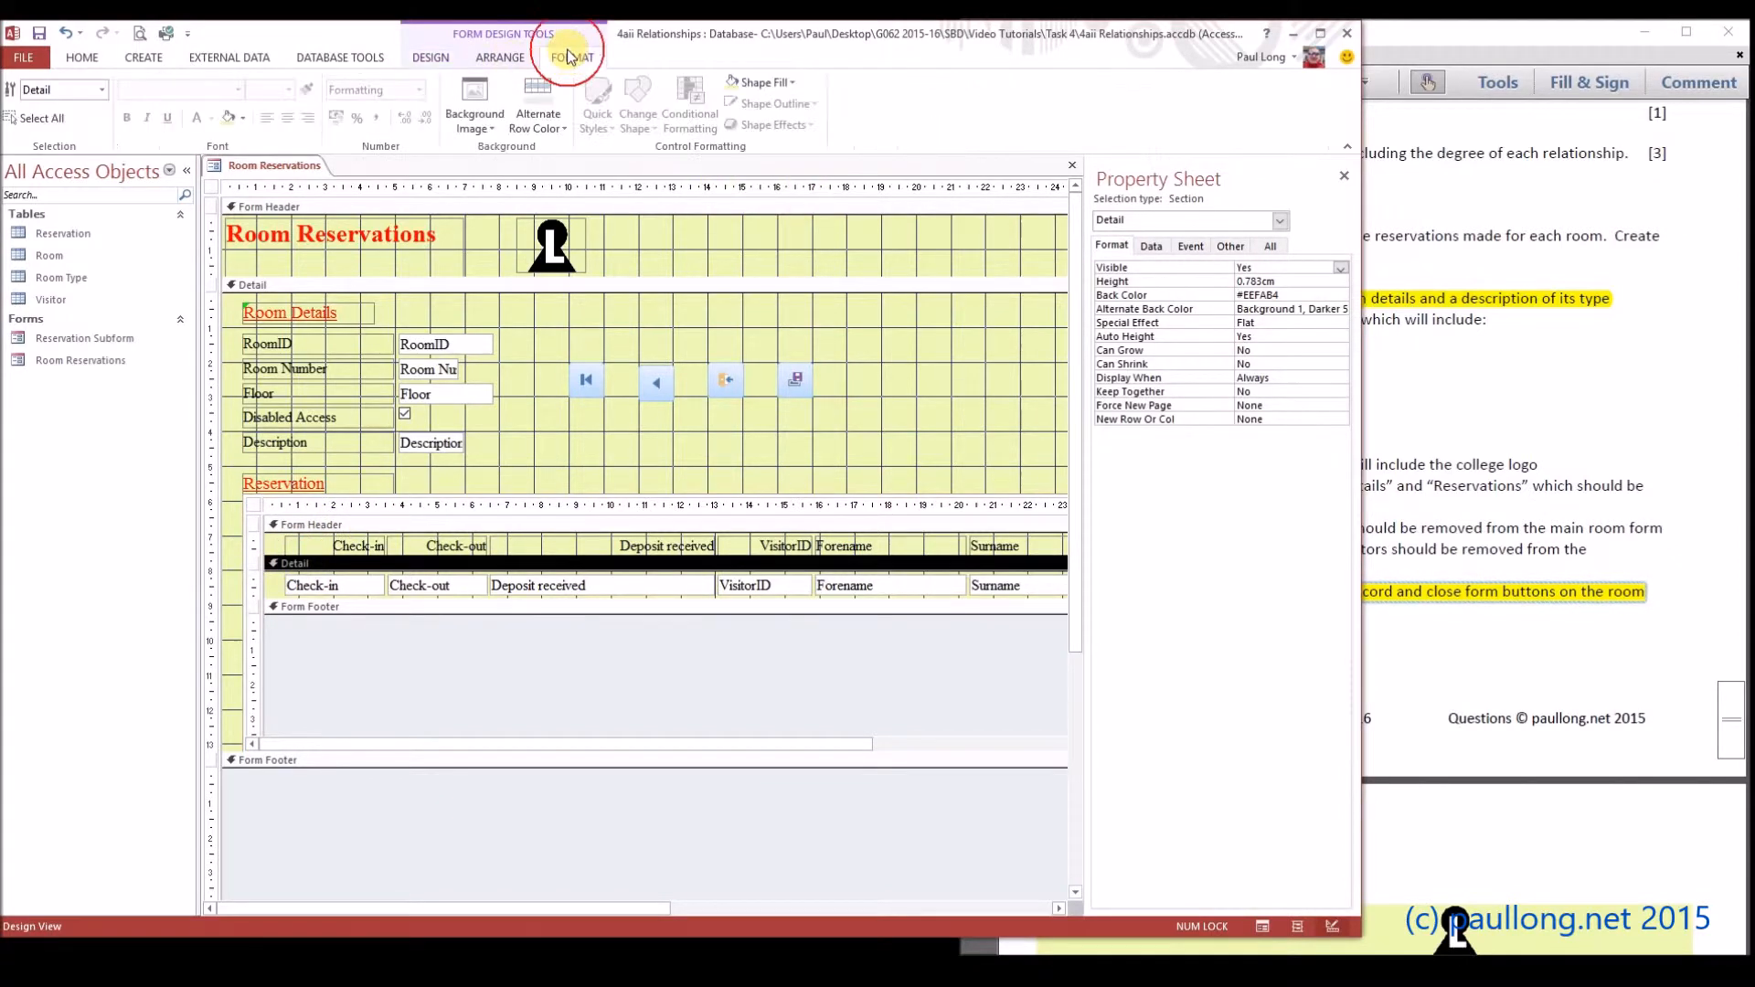
{"action": "left_click", "coordinate": [538, 126]}
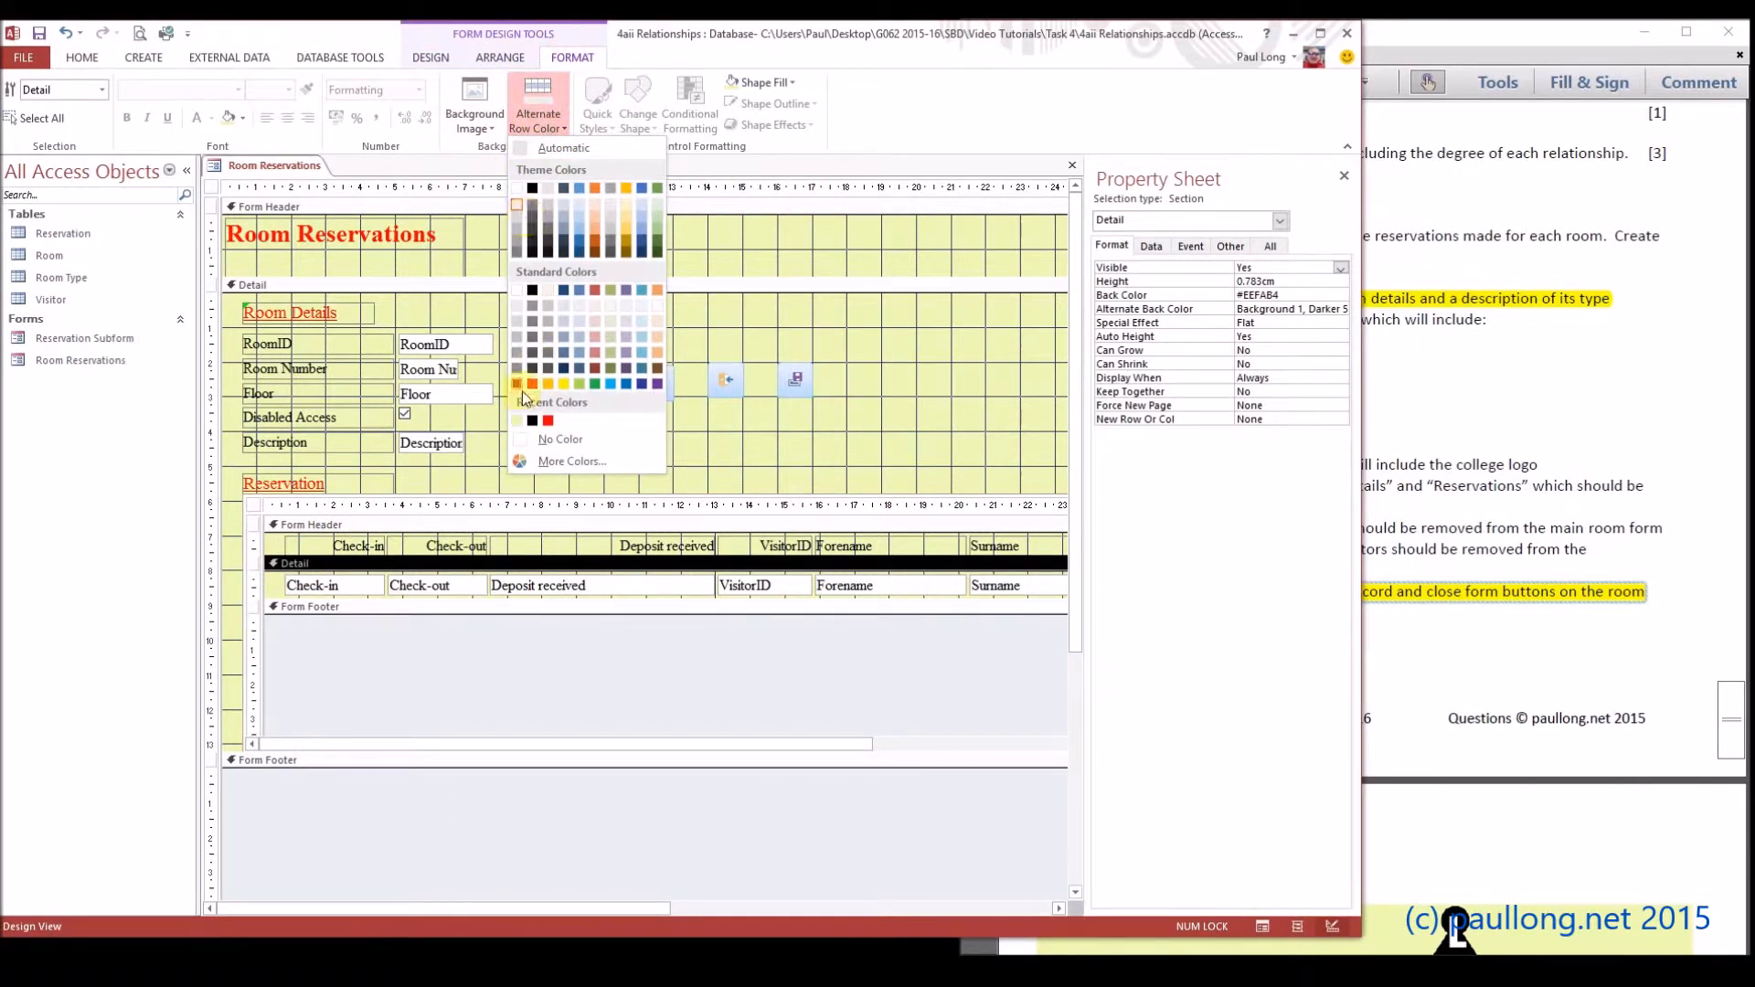
{"action": "left_click", "coordinate": [517, 420]}
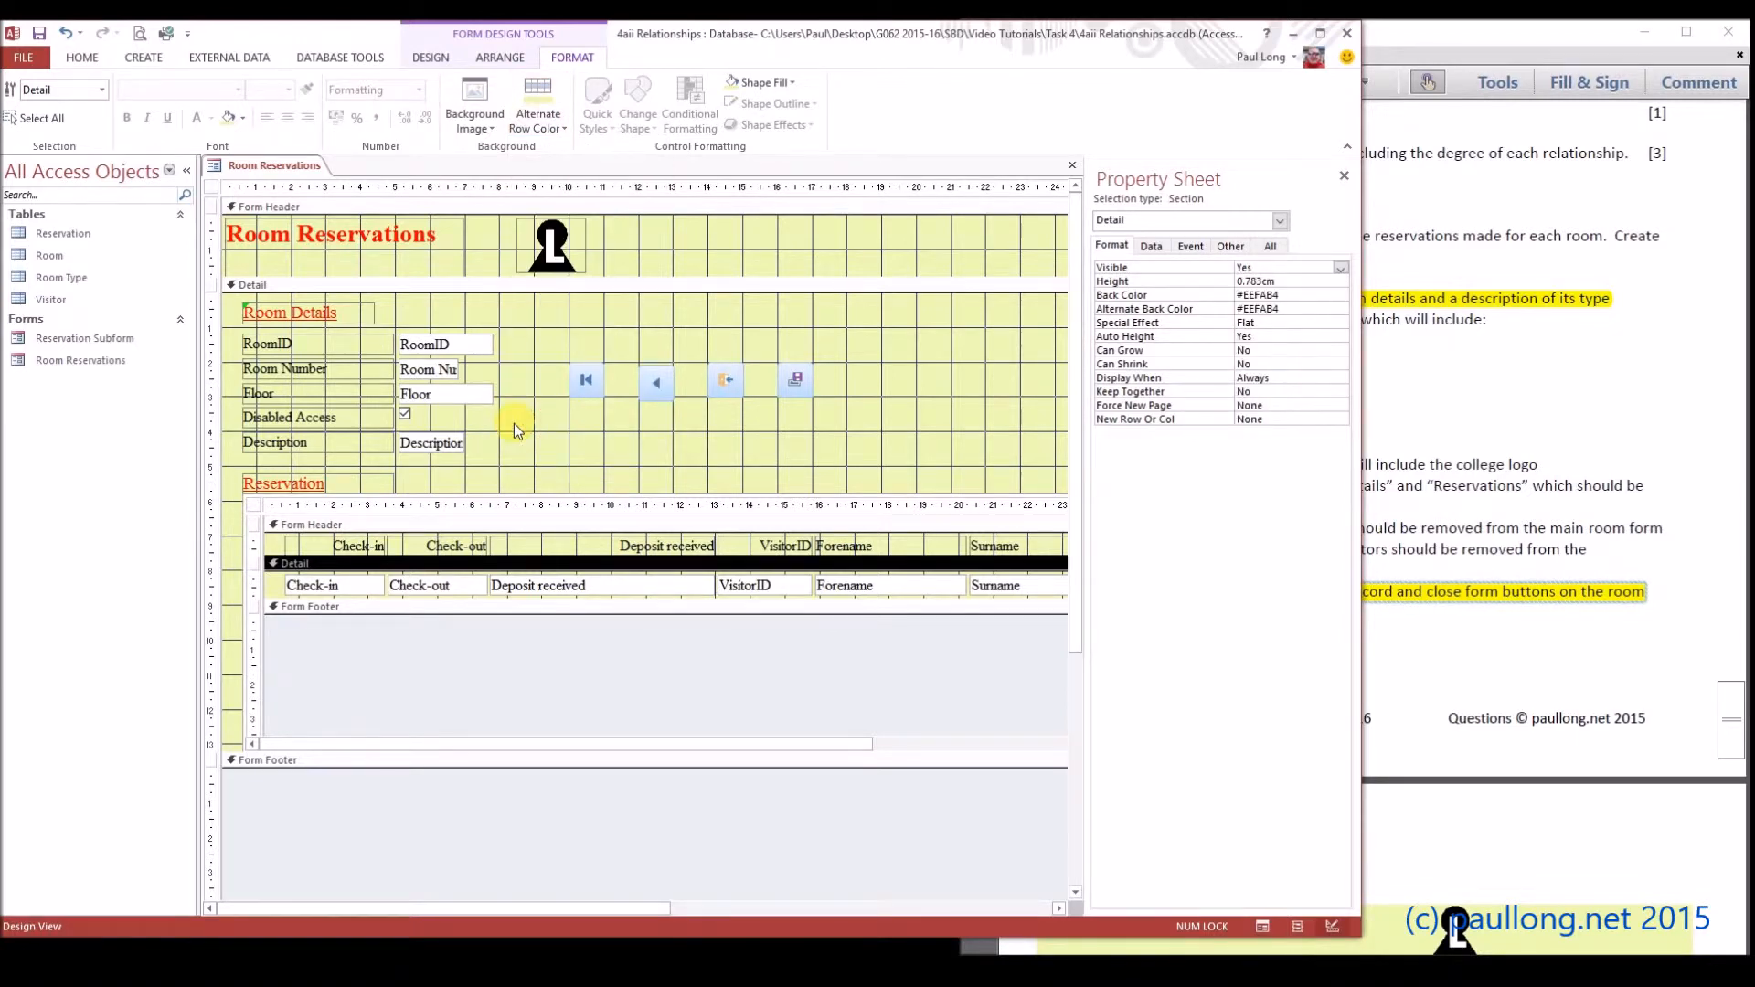
- Give the main form's Detail section the same recent pale yellow as its alternate row colour
{"action": "left_click", "coordinate": [512, 285]}
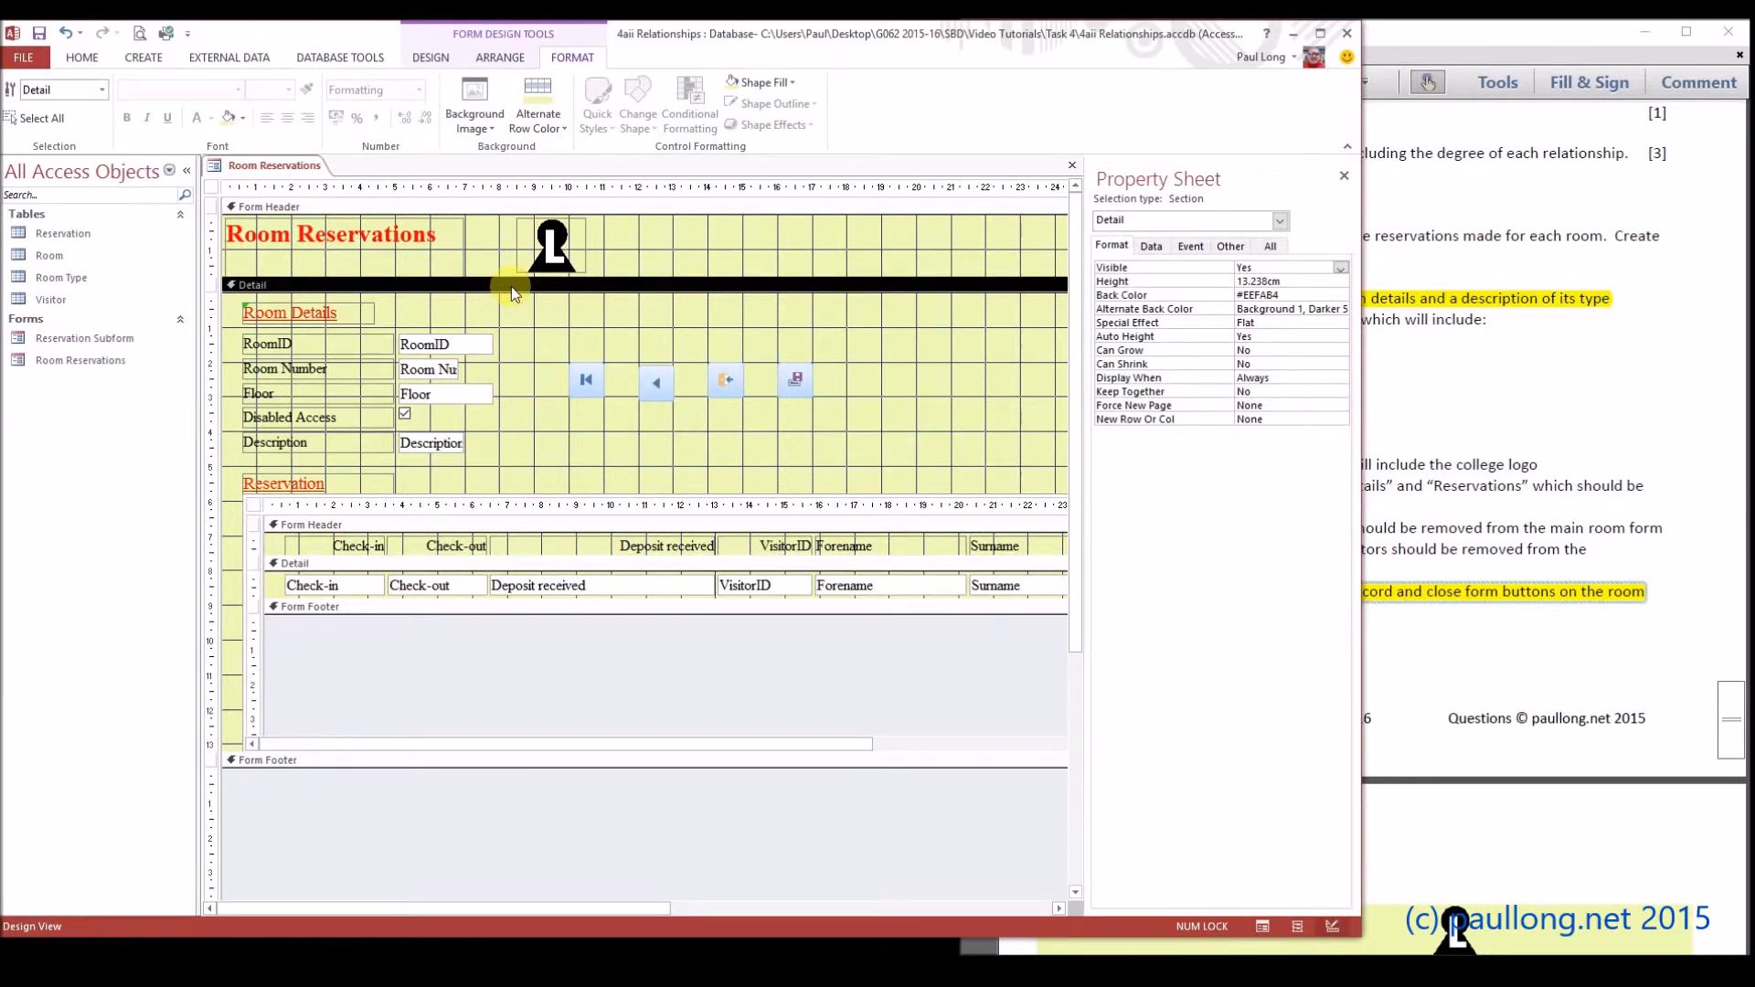
{"action": "left_click", "coordinate": [541, 137]}
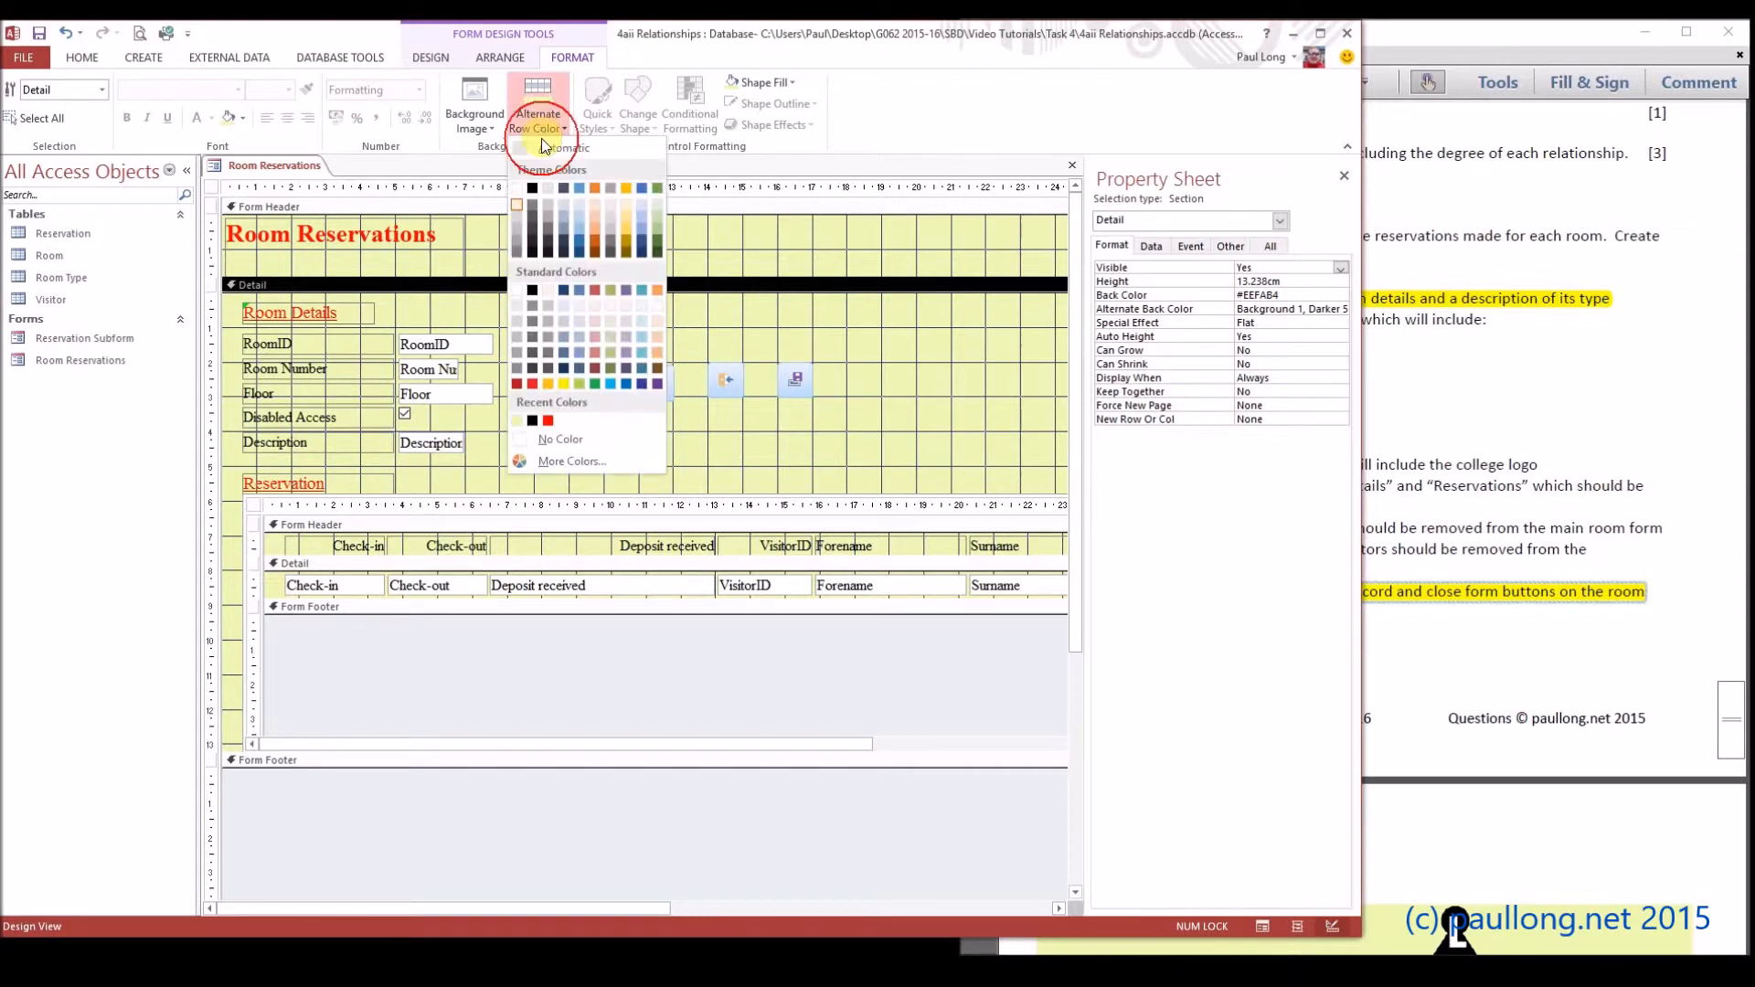
{"action": "left_click", "coordinate": [516, 420]}
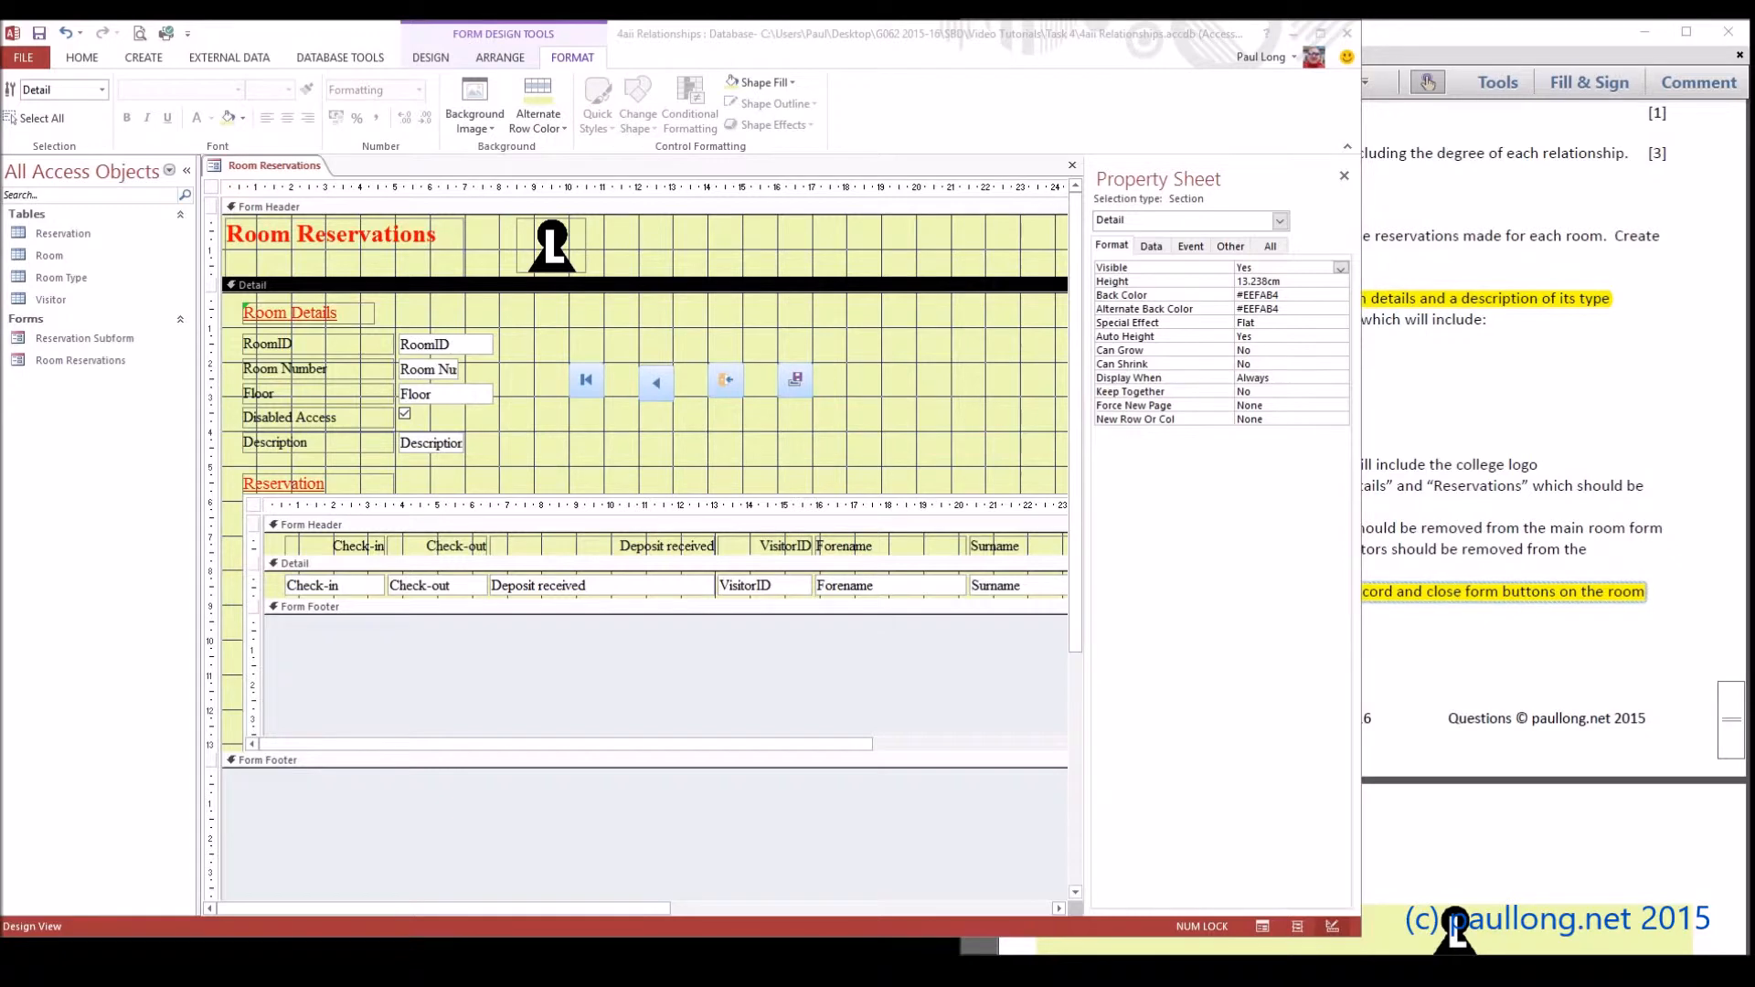
- Lock all the text boxes in the subform's Detail section by setting their Locked property to Yes
{"action": "left_click", "coordinate": [342, 583]}
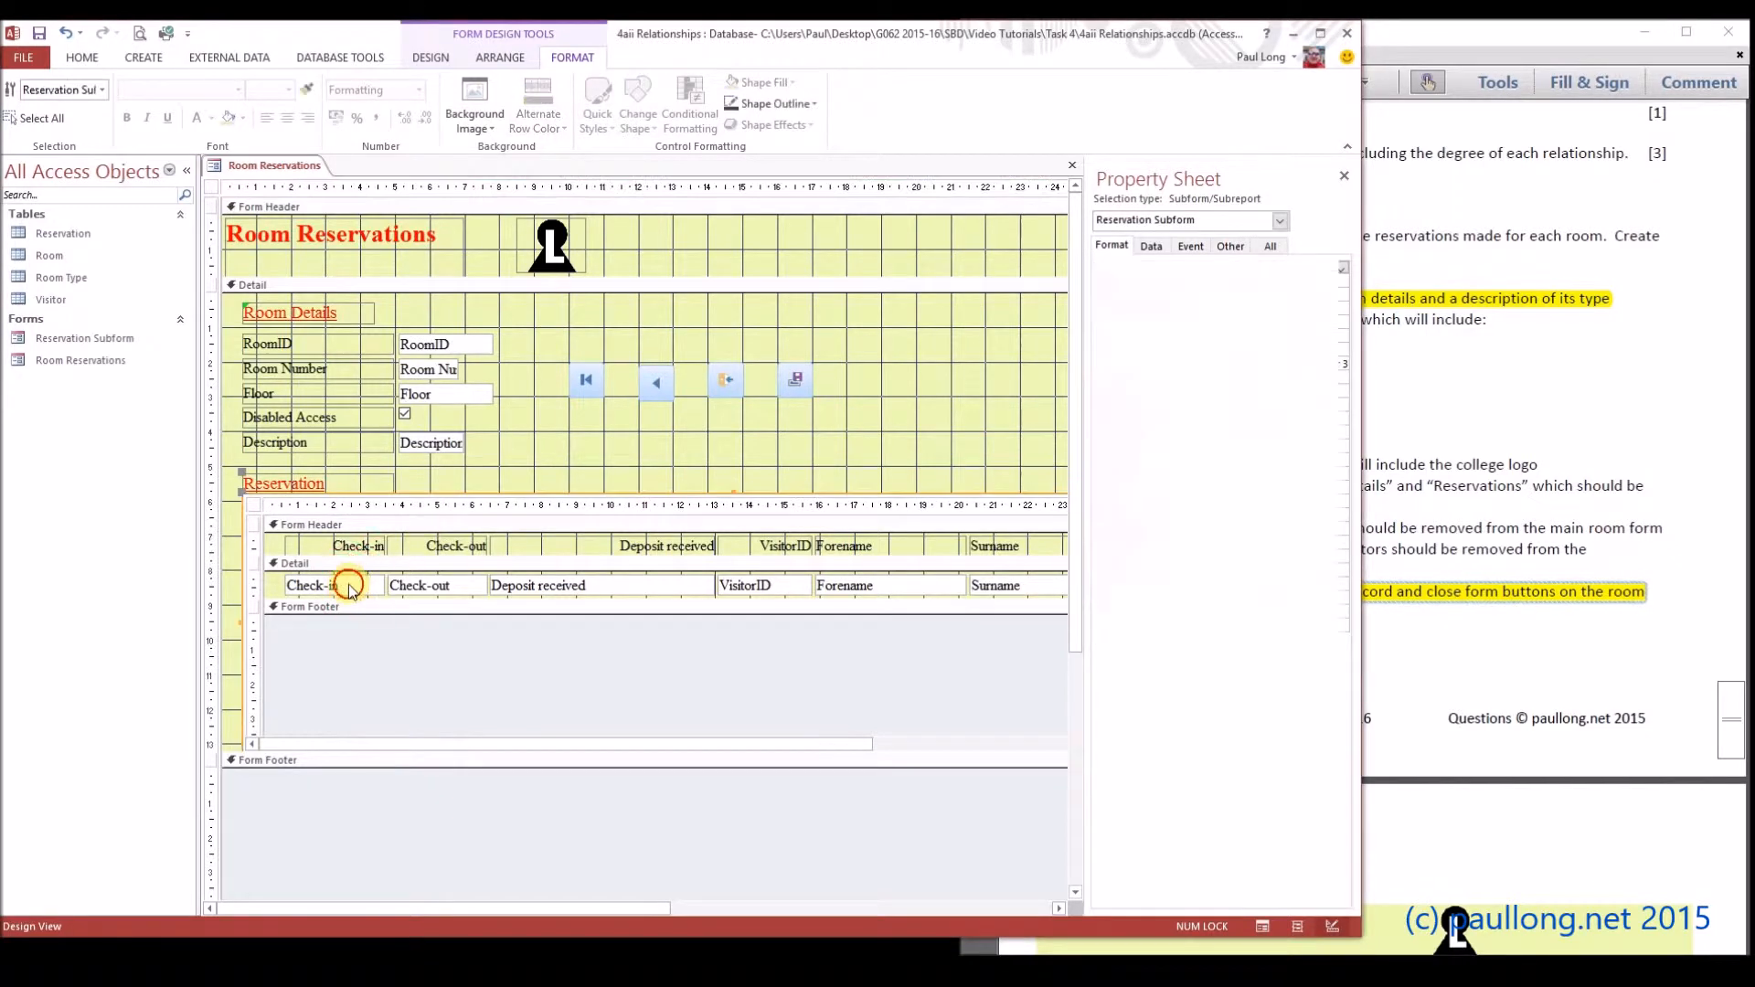
{"action": "left_click", "coordinate": [349, 585]}
{"action": "mouse_move", "coordinate": [728, 744]}
{"action": "left_mouse_down"}
{"action": "mouse_move", "coordinate": [798, 744]}
{"action": "mouse_move", "coordinate": [713, 745]}
{"action": "left_mouse_up"}
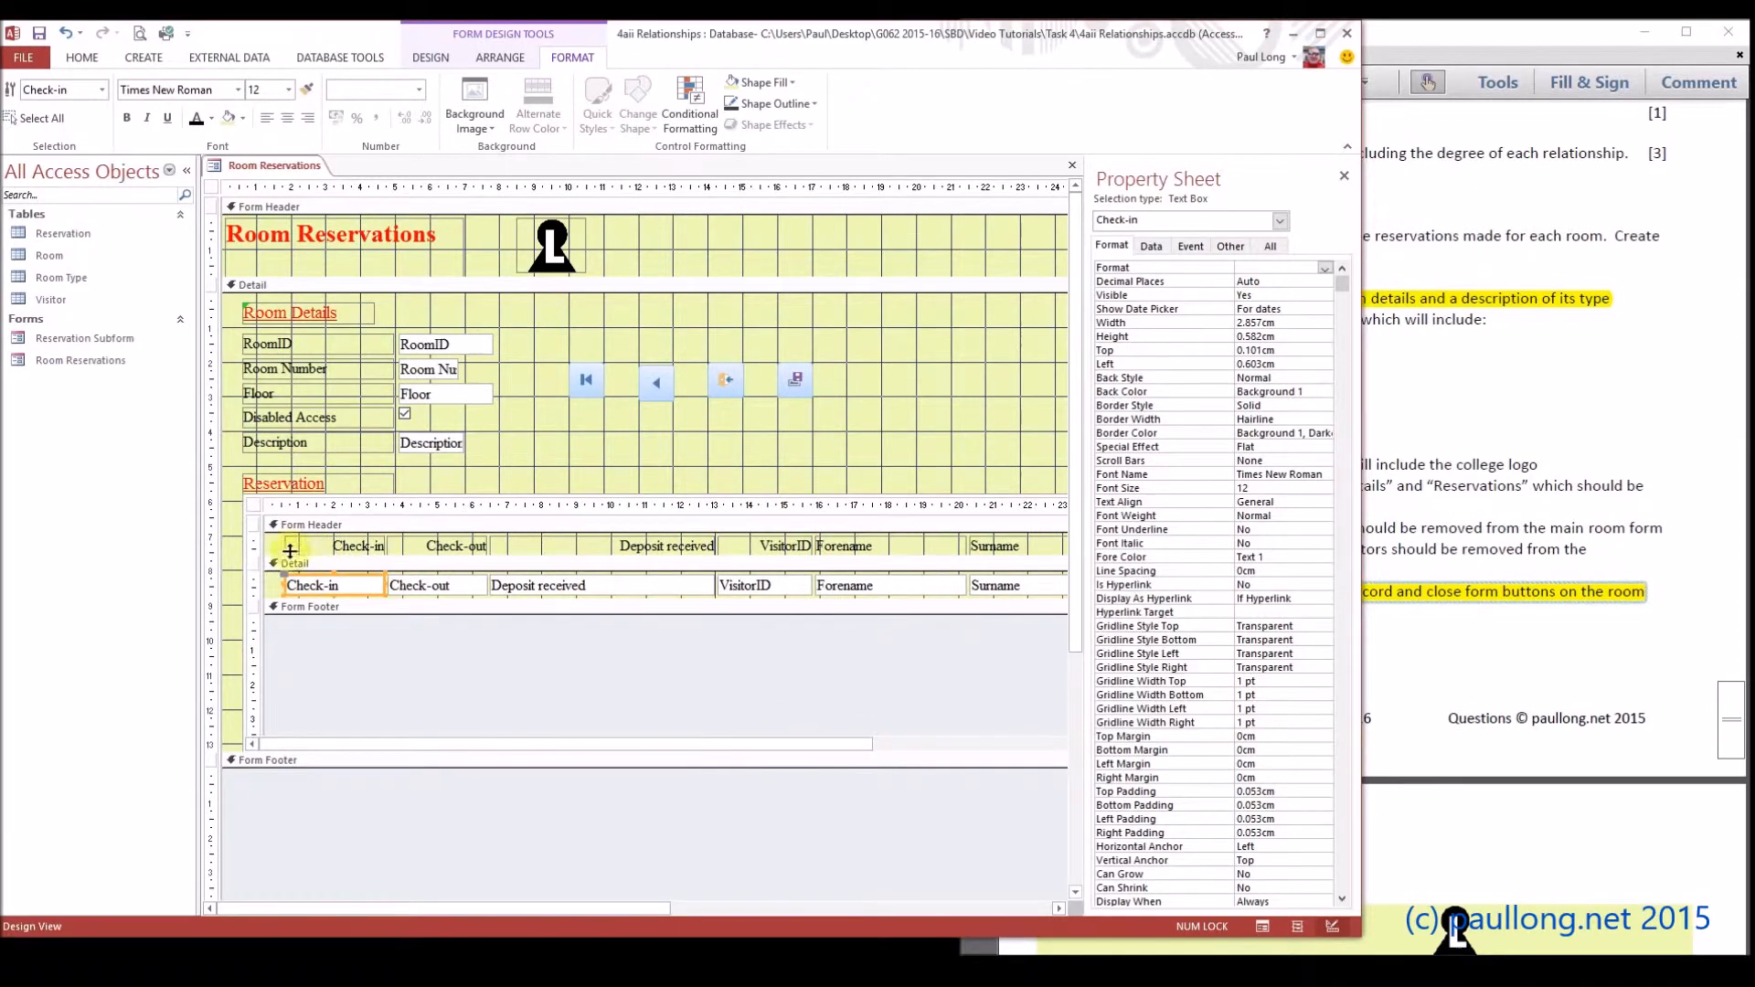
{"action": "left_click_drag", "start_coordinate": [274, 582], "coordinate": [1137, 594]}
{"action": "left_click_drag", "start_coordinate": [685, 743], "coordinate": [633, 749]}
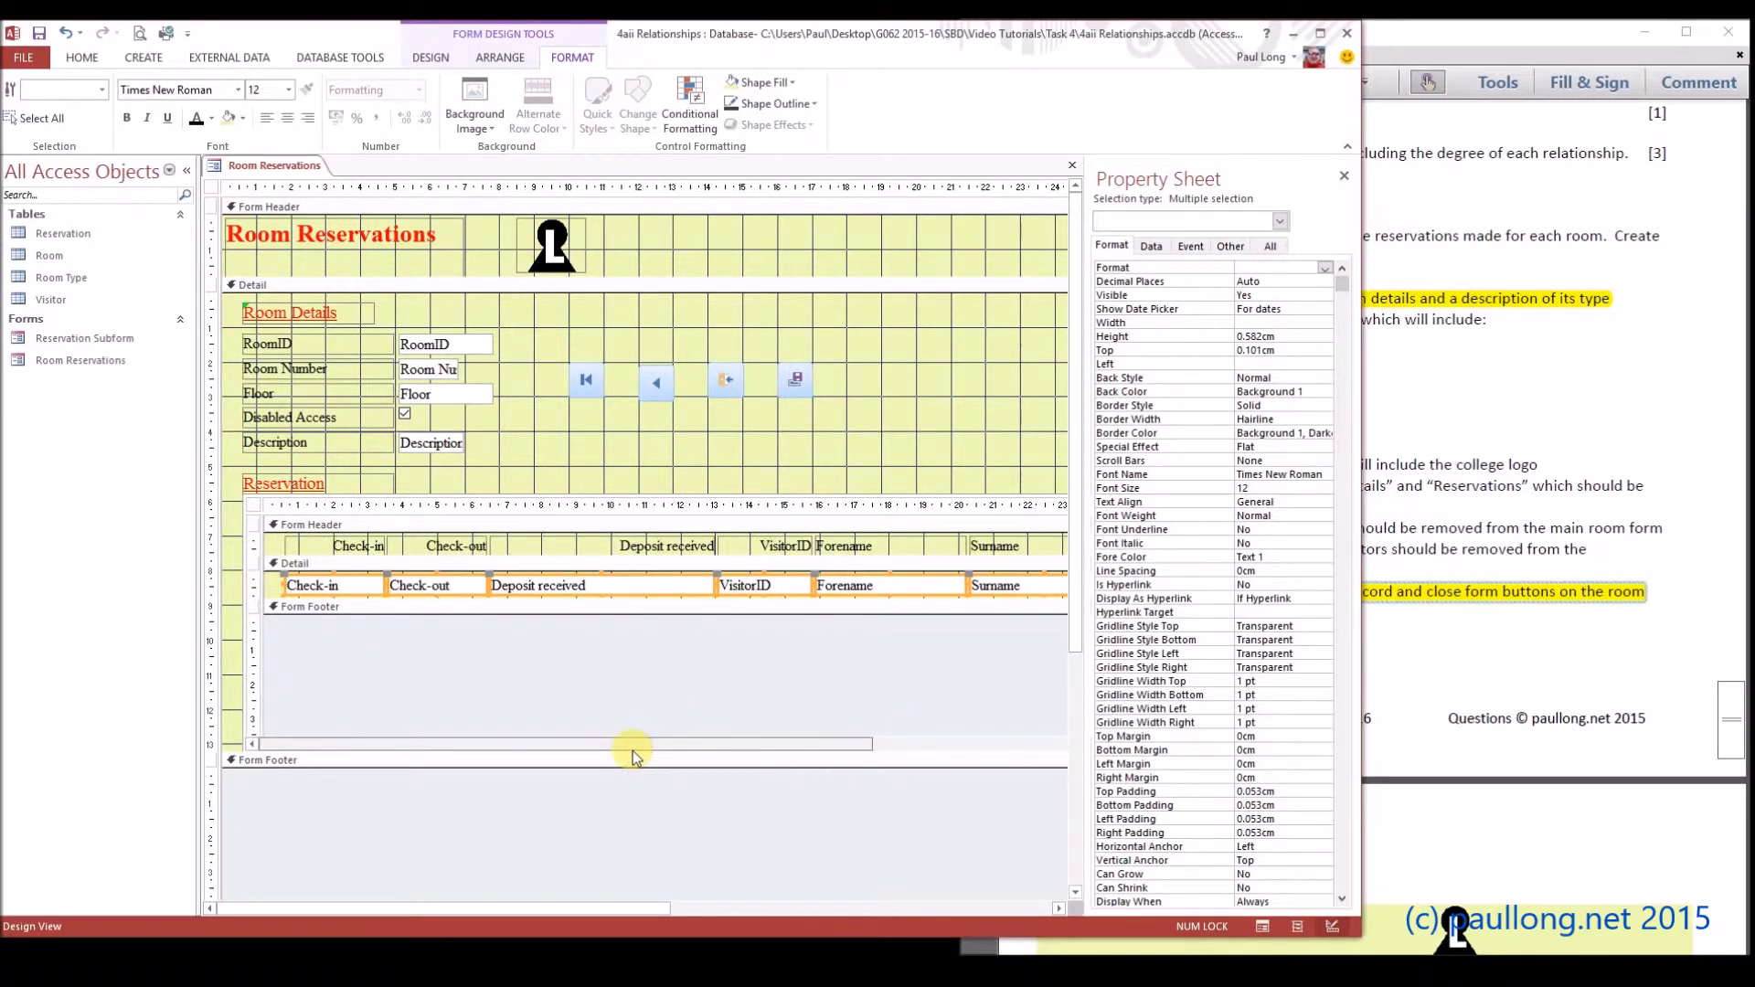
{"action": "left_click", "coordinate": [1150, 249]}
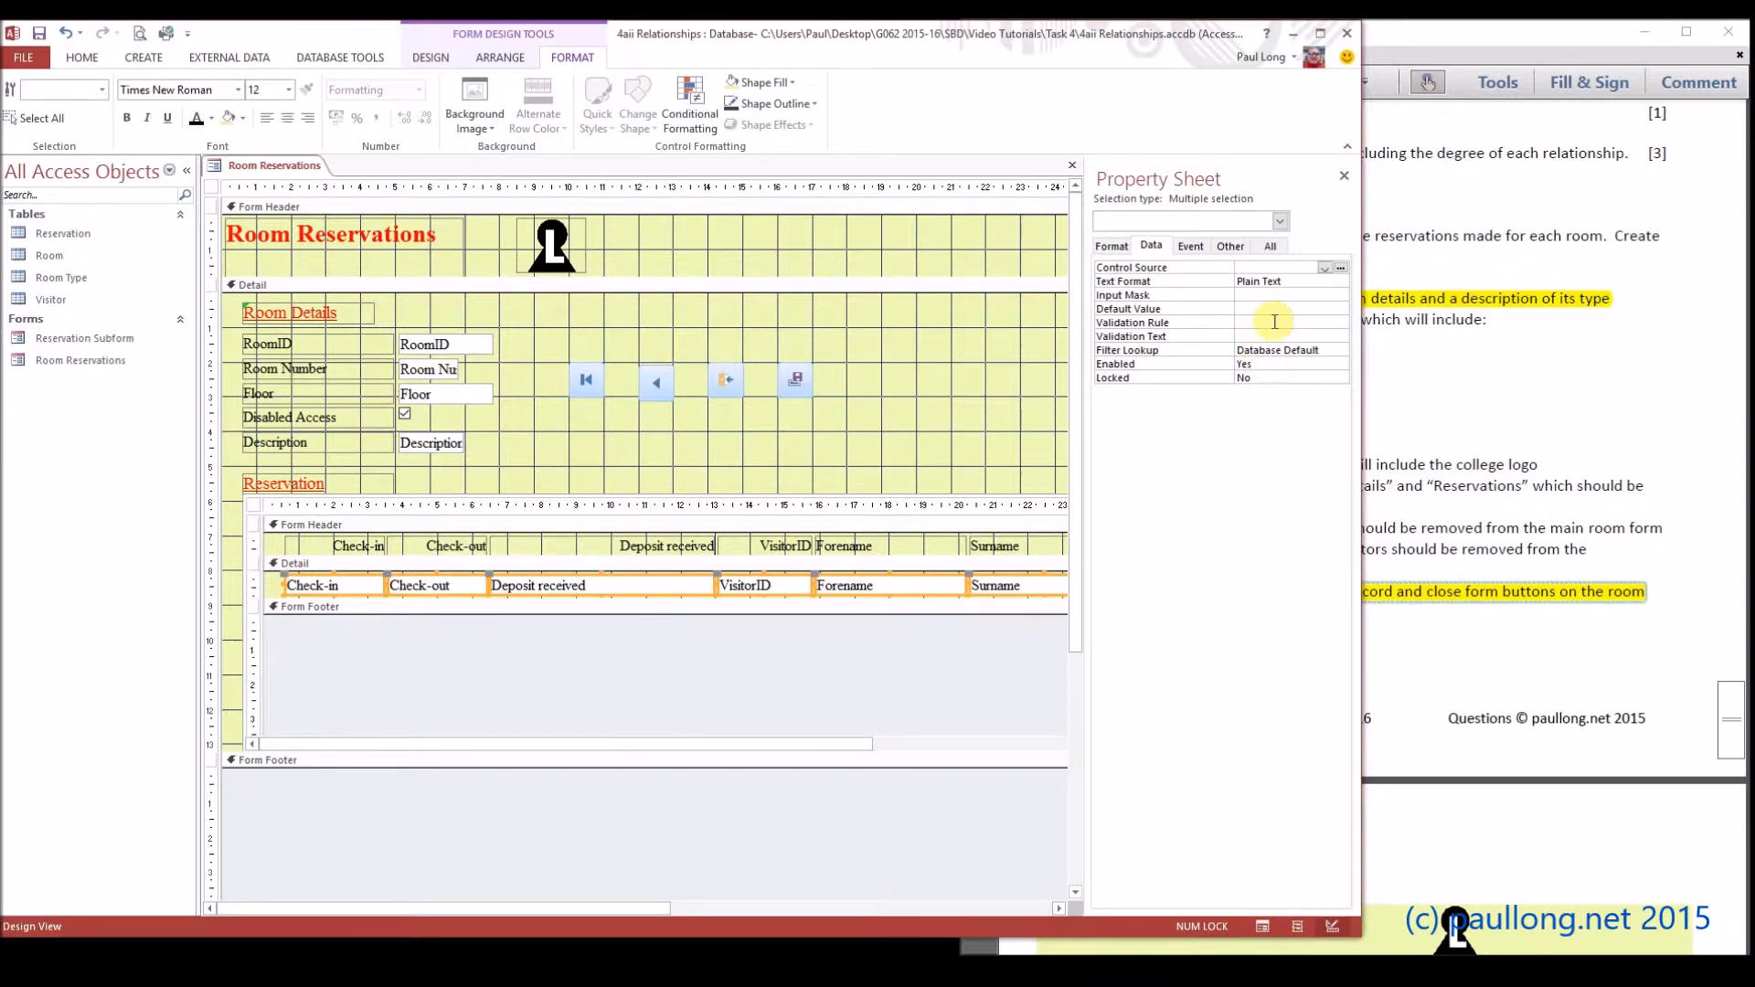
{"action": "left_click", "coordinate": [1277, 377]}
{"action": "left_click", "coordinate": [1339, 380]}
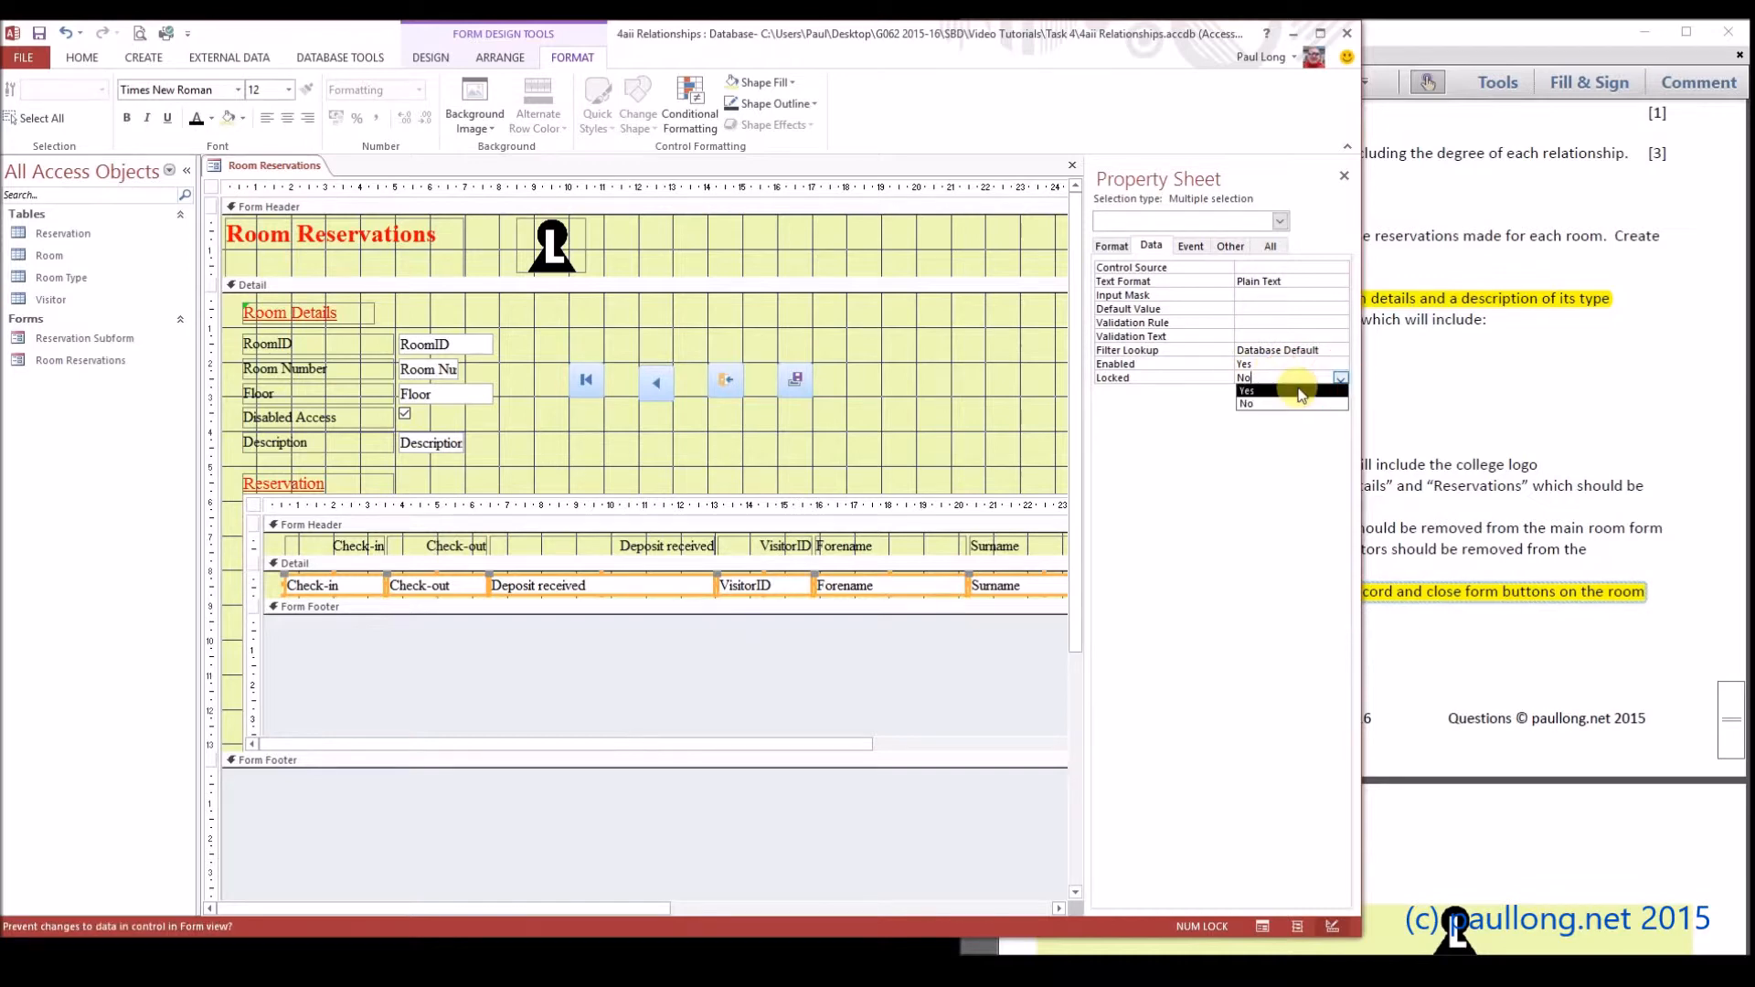
{"action": "left_click", "coordinate": [1280, 391]}
{"action": "left_click", "coordinate": [980, 426]}
- Show the form in Form View and place the cursor in a reservation field to test the locking
{"action": "left_click", "coordinate": [81, 56]}
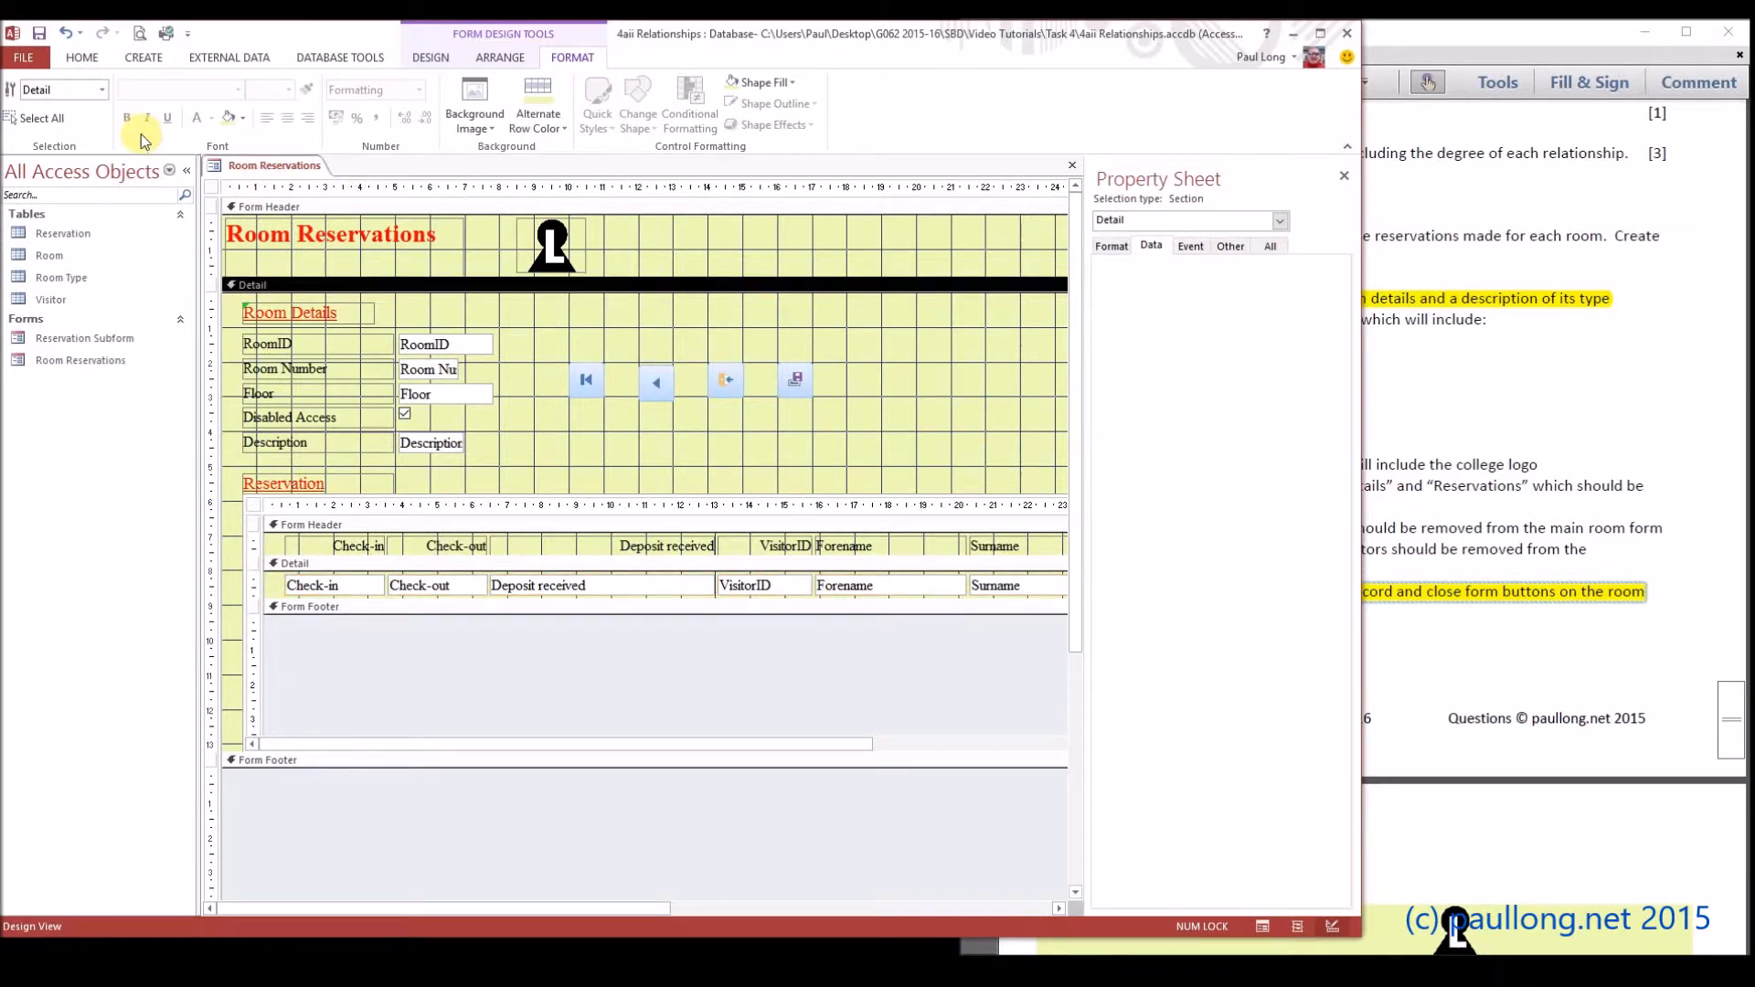
{"action": "left_click", "coordinate": [17, 91]}
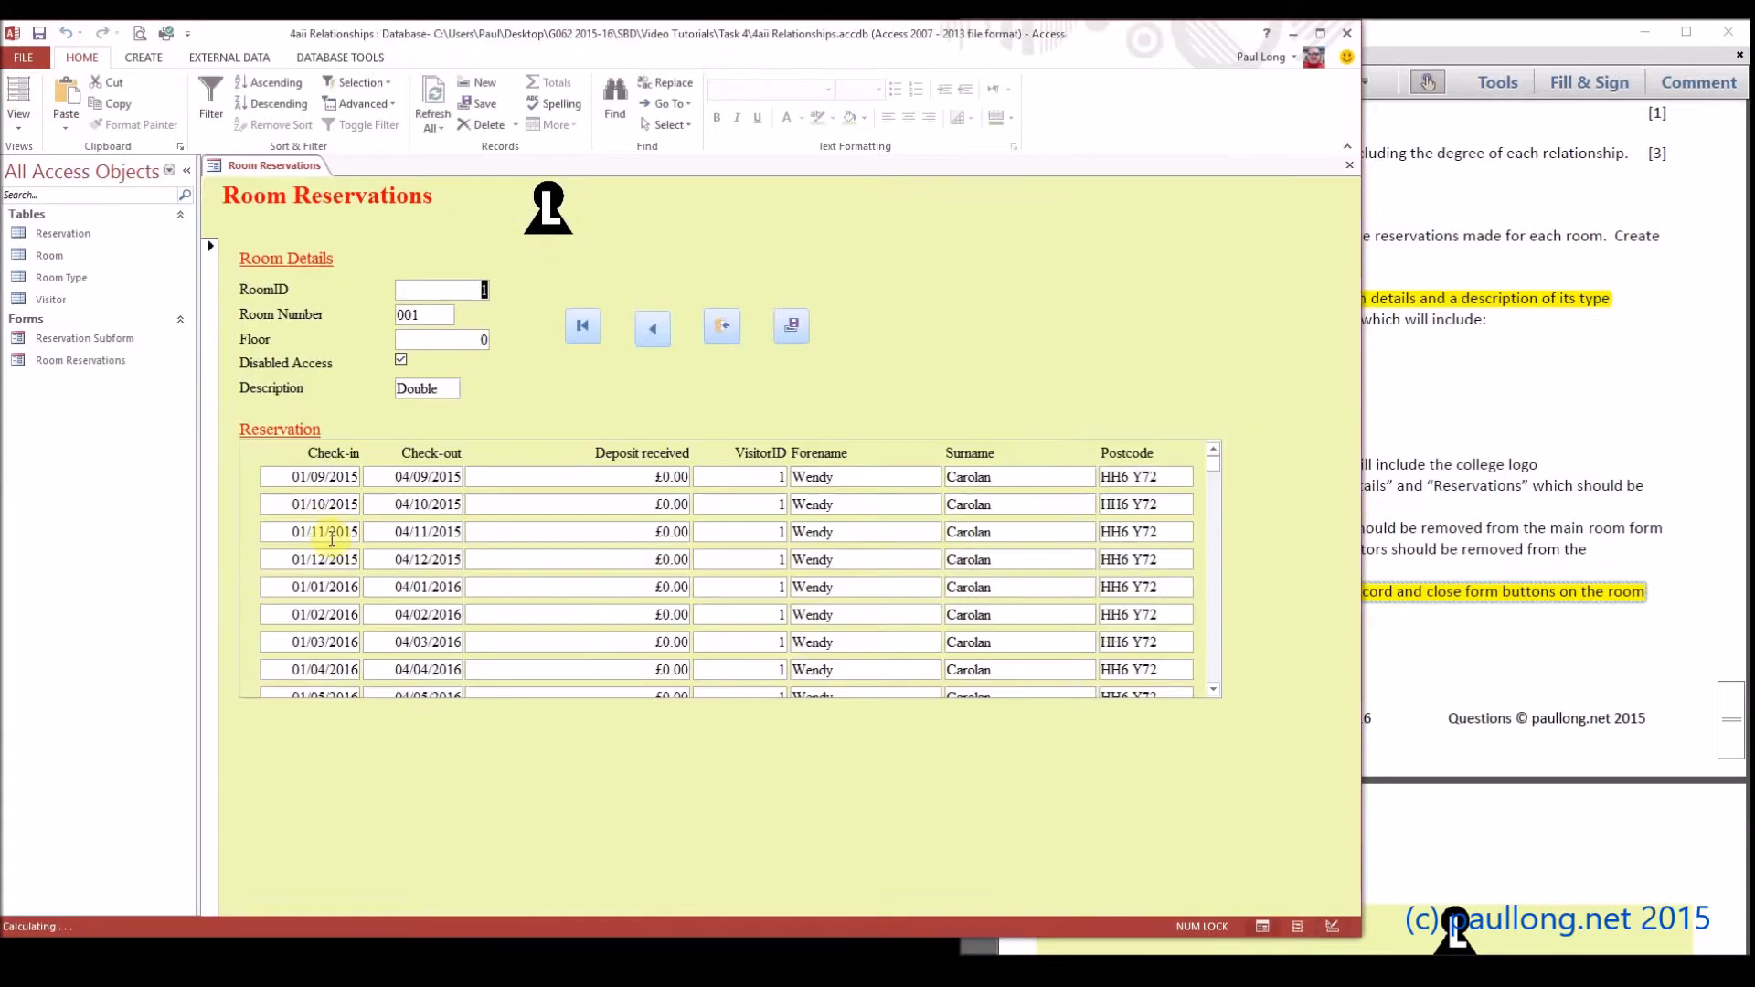
{"action": "left_click", "coordinate": [786, 476]}
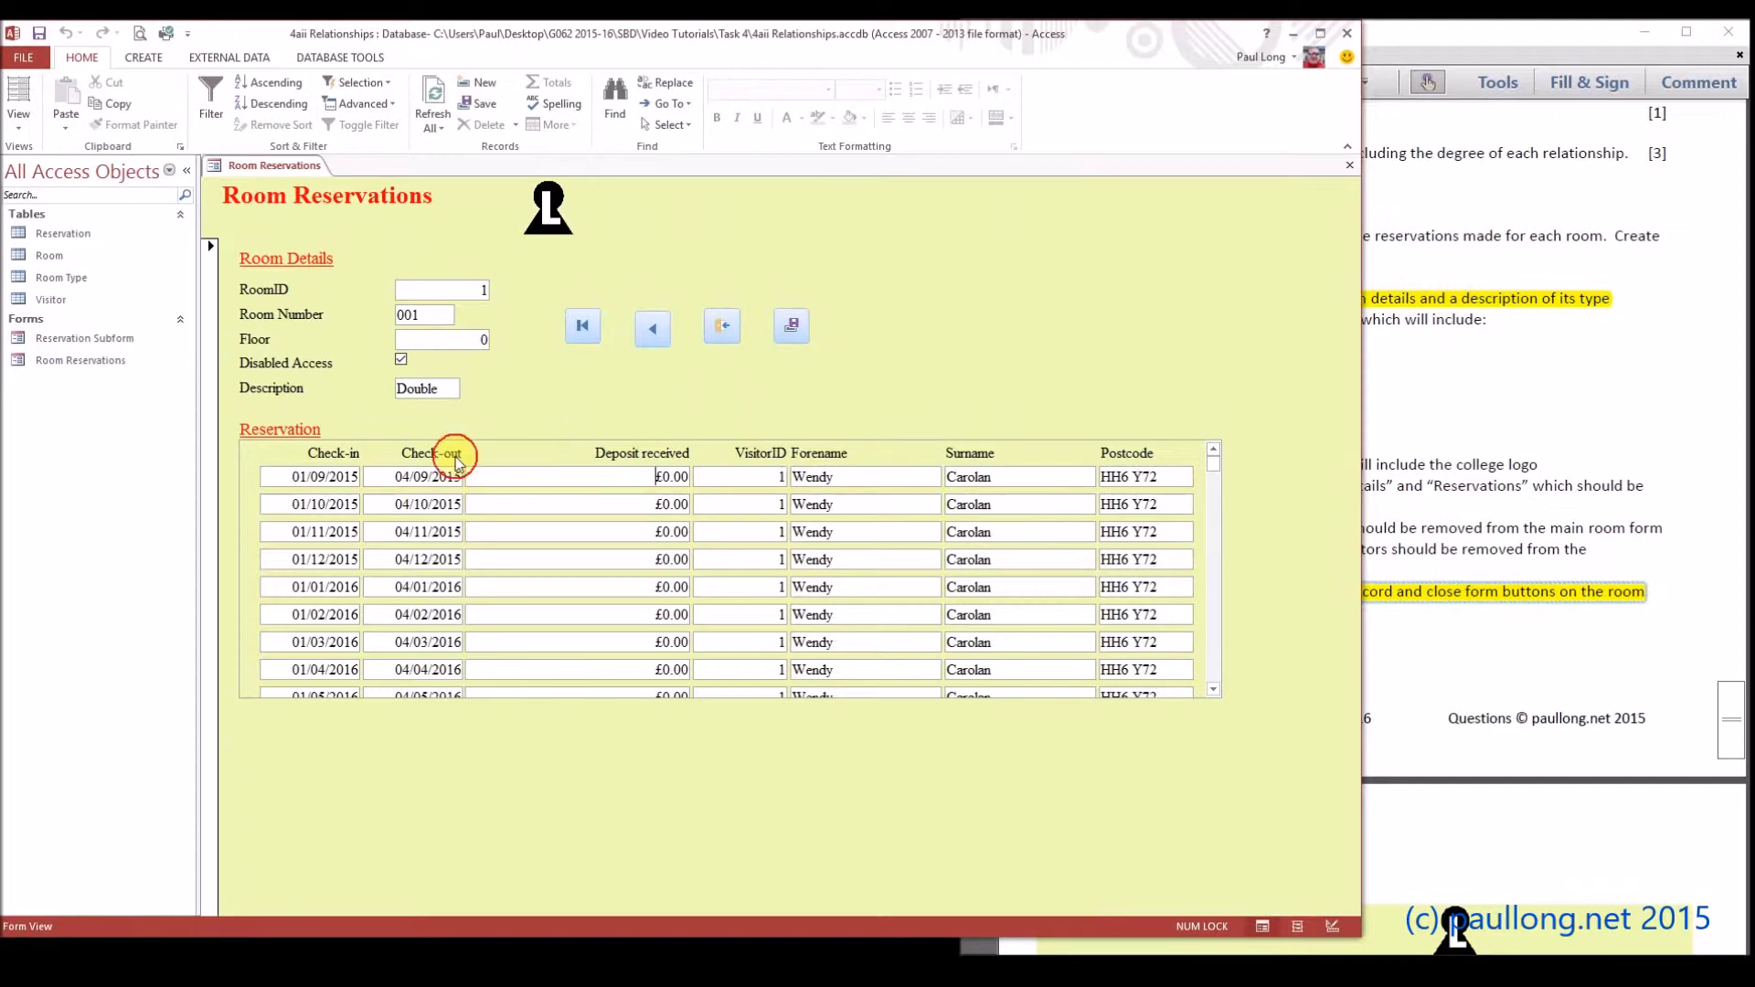
- Fill all the text boxes in the subform's Detail section with the custom pale yellow and check them in Form View
{"action": "left_click", "coordinate": [19, 126]}
{"action": "left_click", "coordinate": [77, 254]}
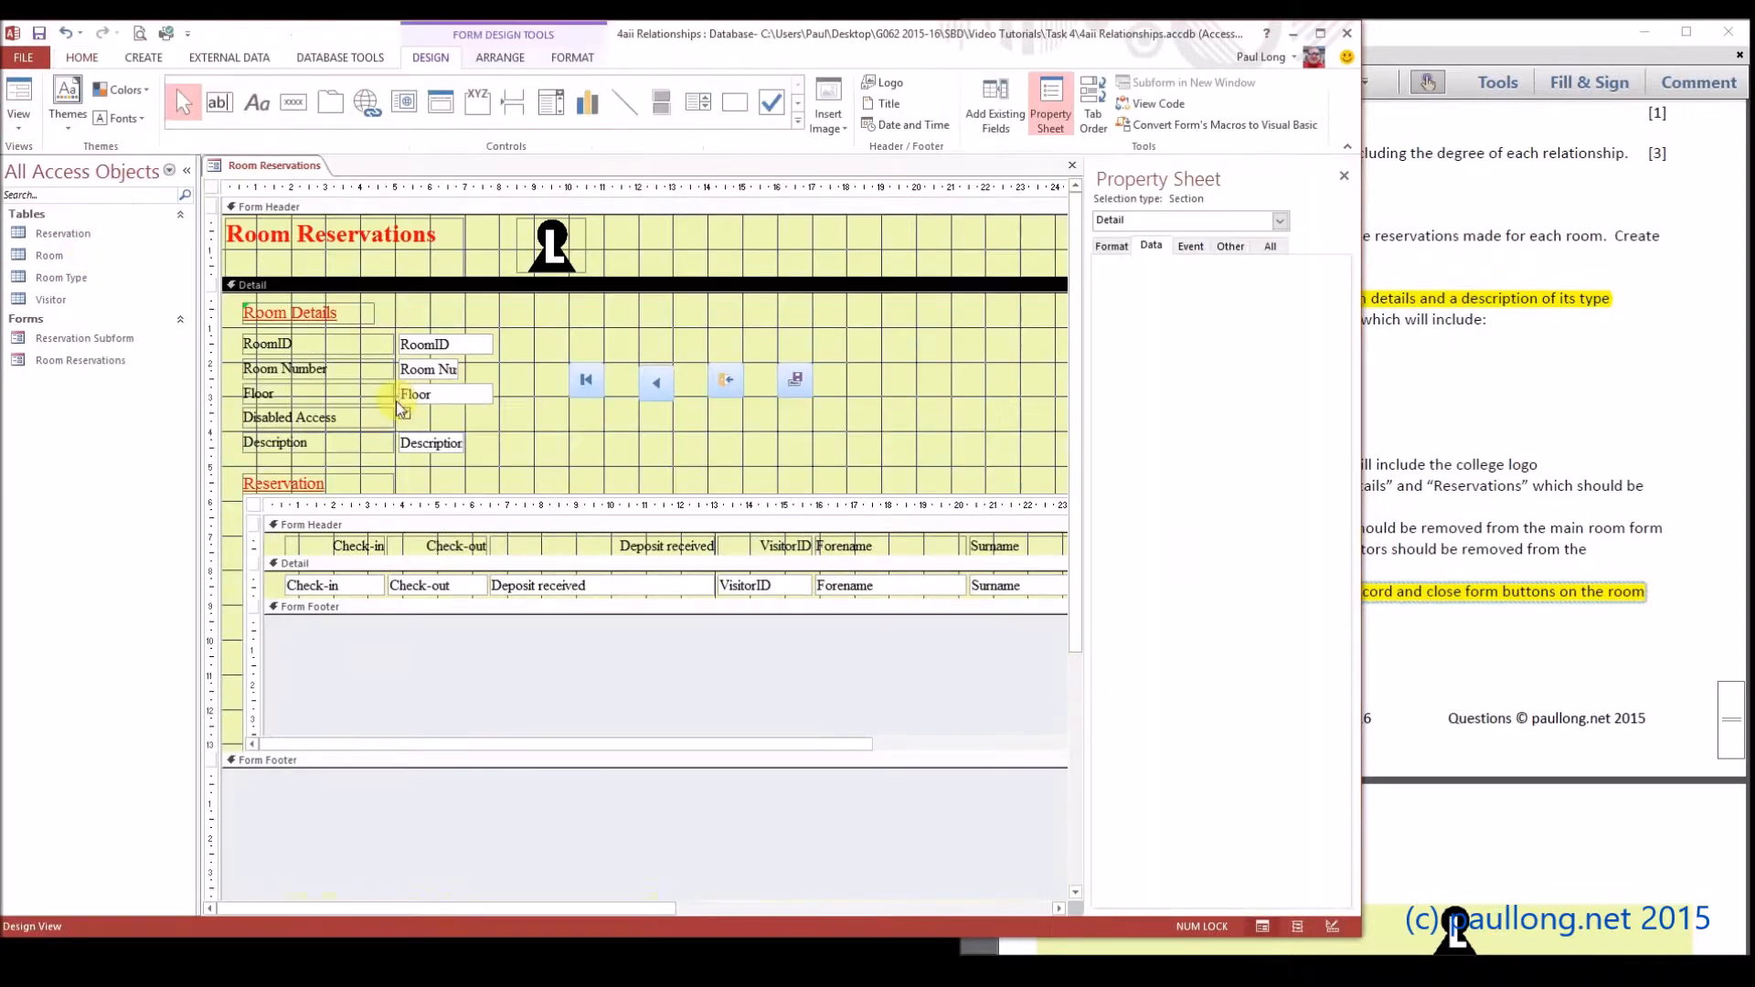
{"action": "left_click", "coordinate": [399, 590]}
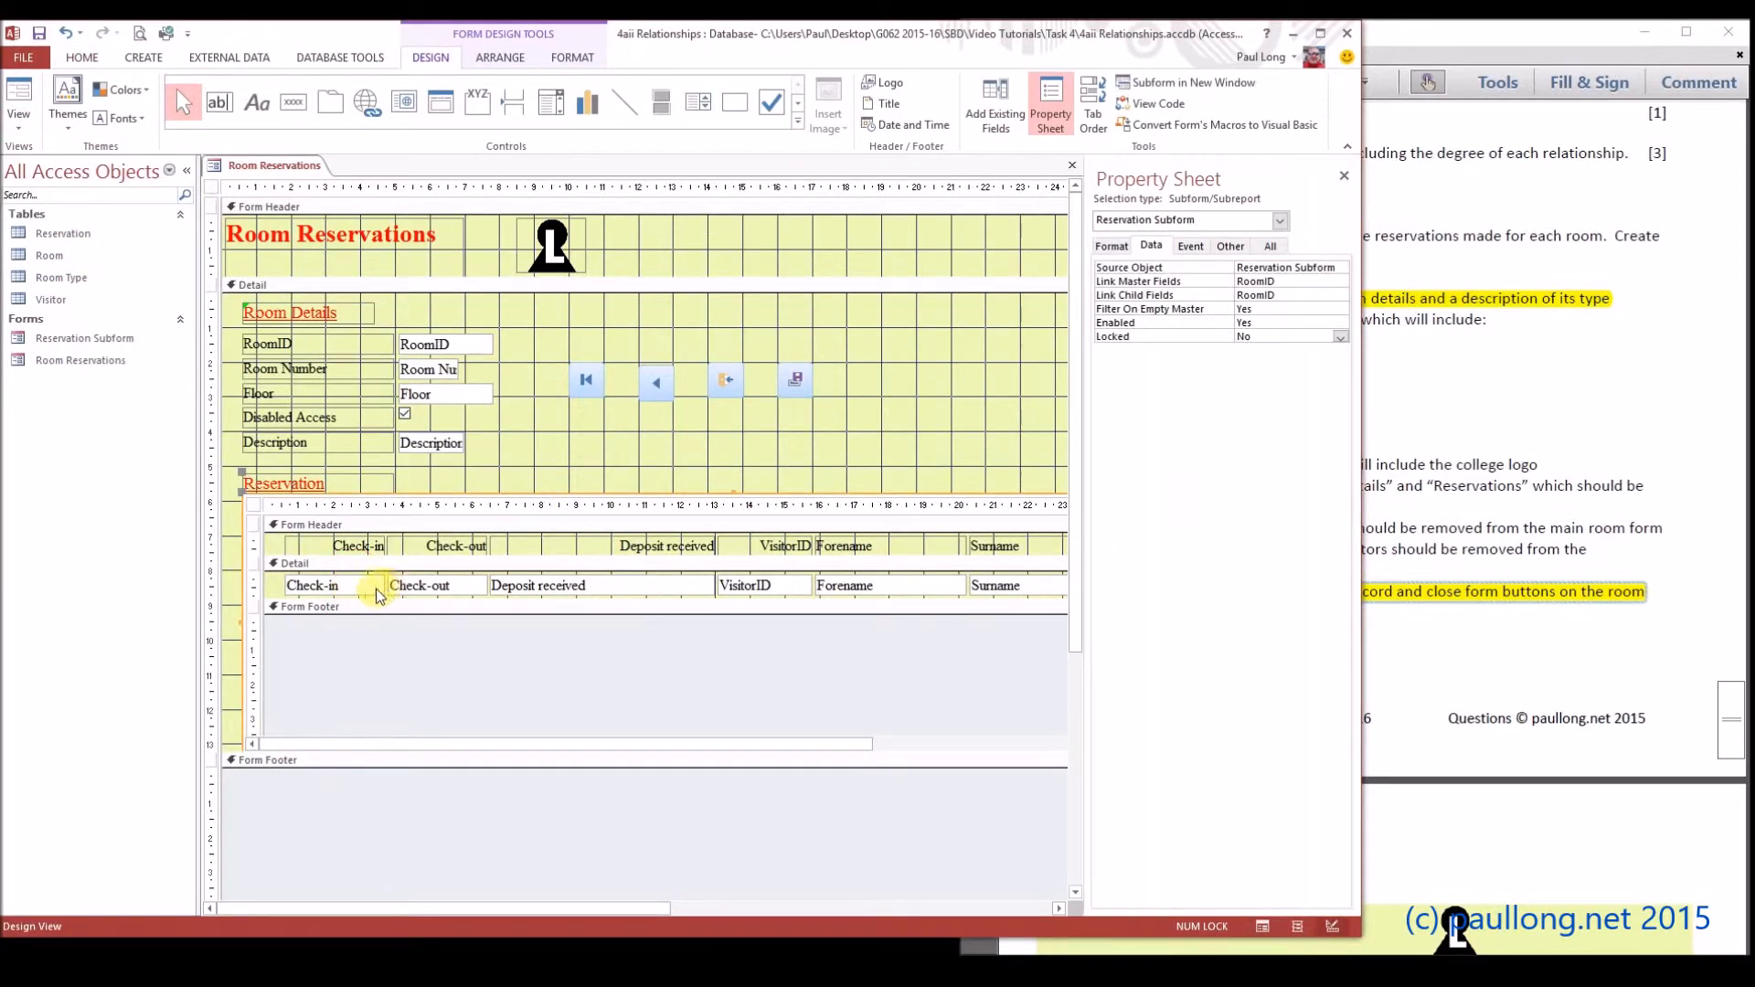
{"action": "left_click", "coordinate": [371, 587]}
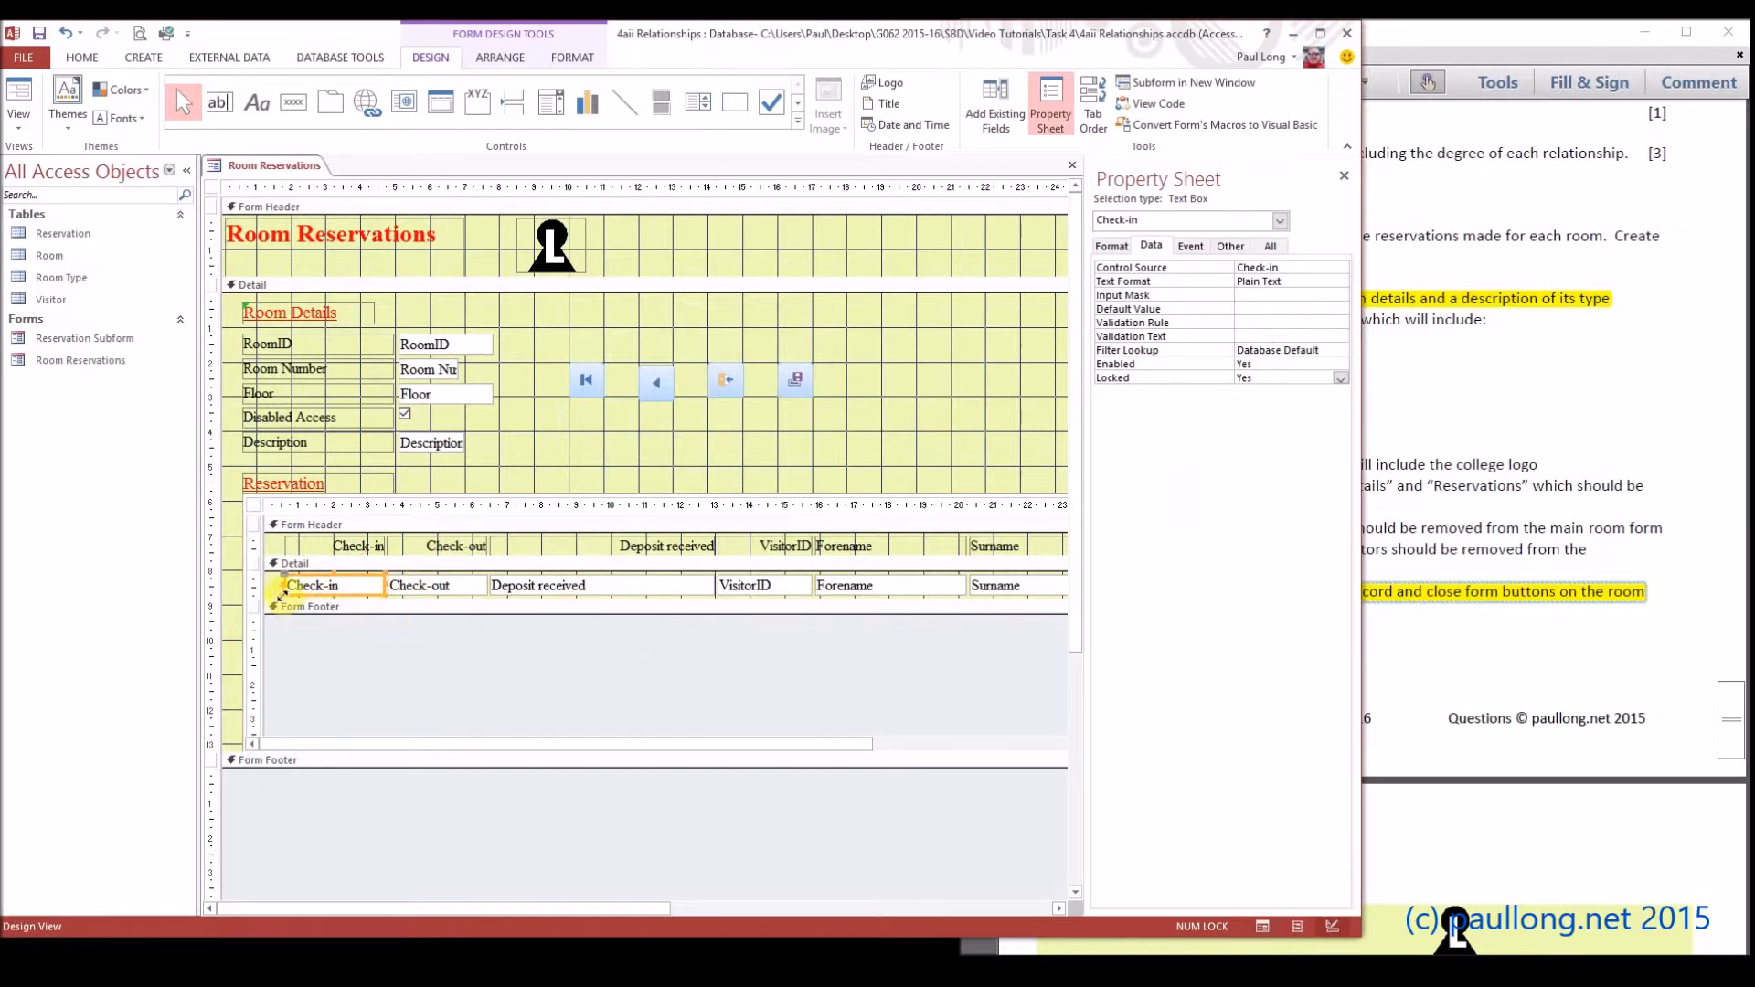
{"action": "left_click", "coordinate": [256, 581]}
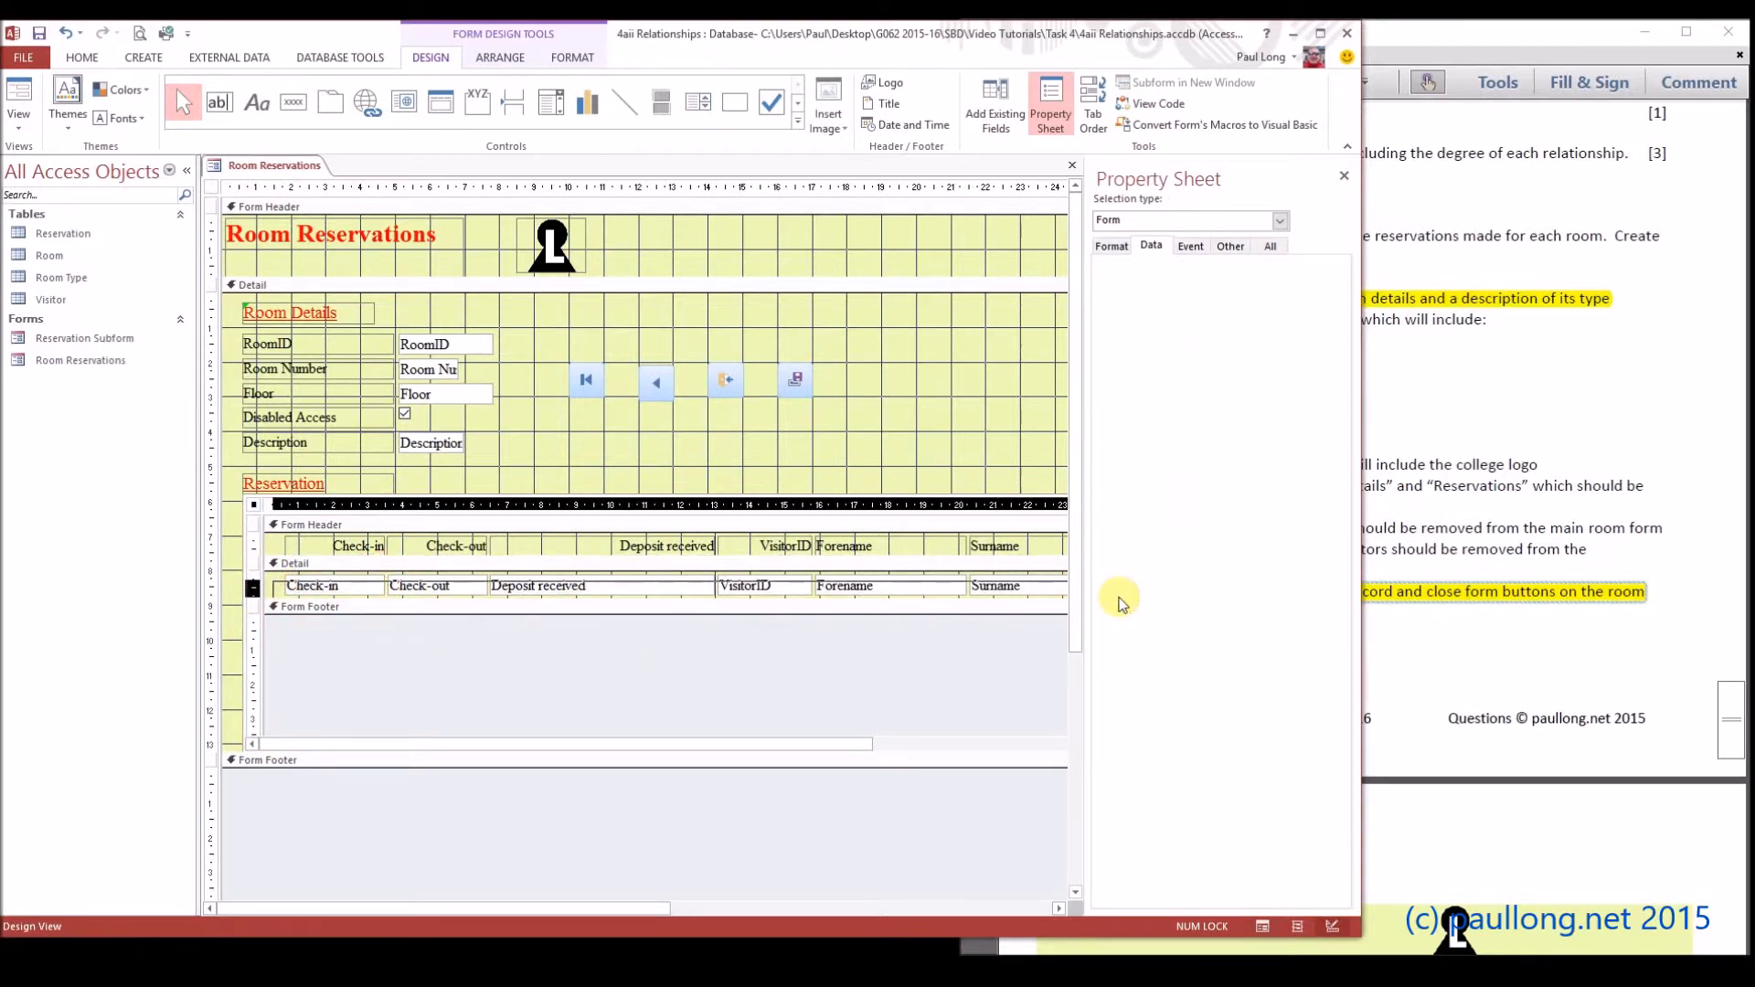
{"action": "left_click_drag", "start_coordinate": [802, 742], "coordinate": [756, 744]}
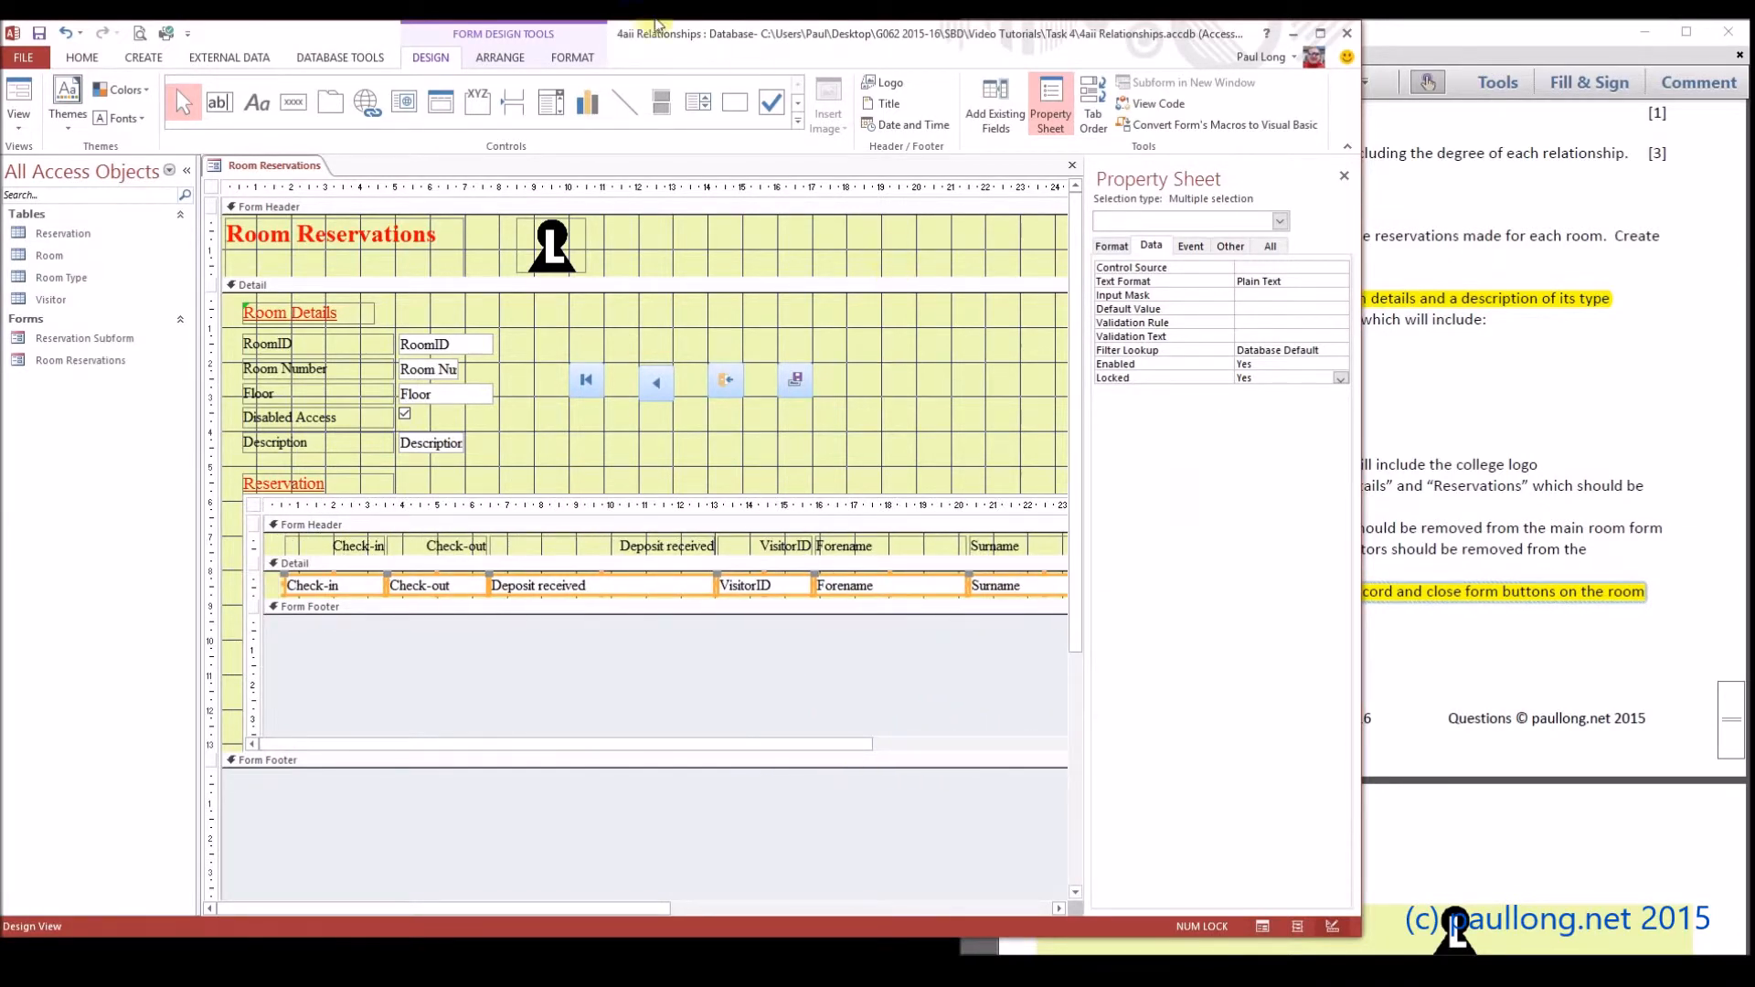
{"action": "left_click", "coordinate": [574, 55]}
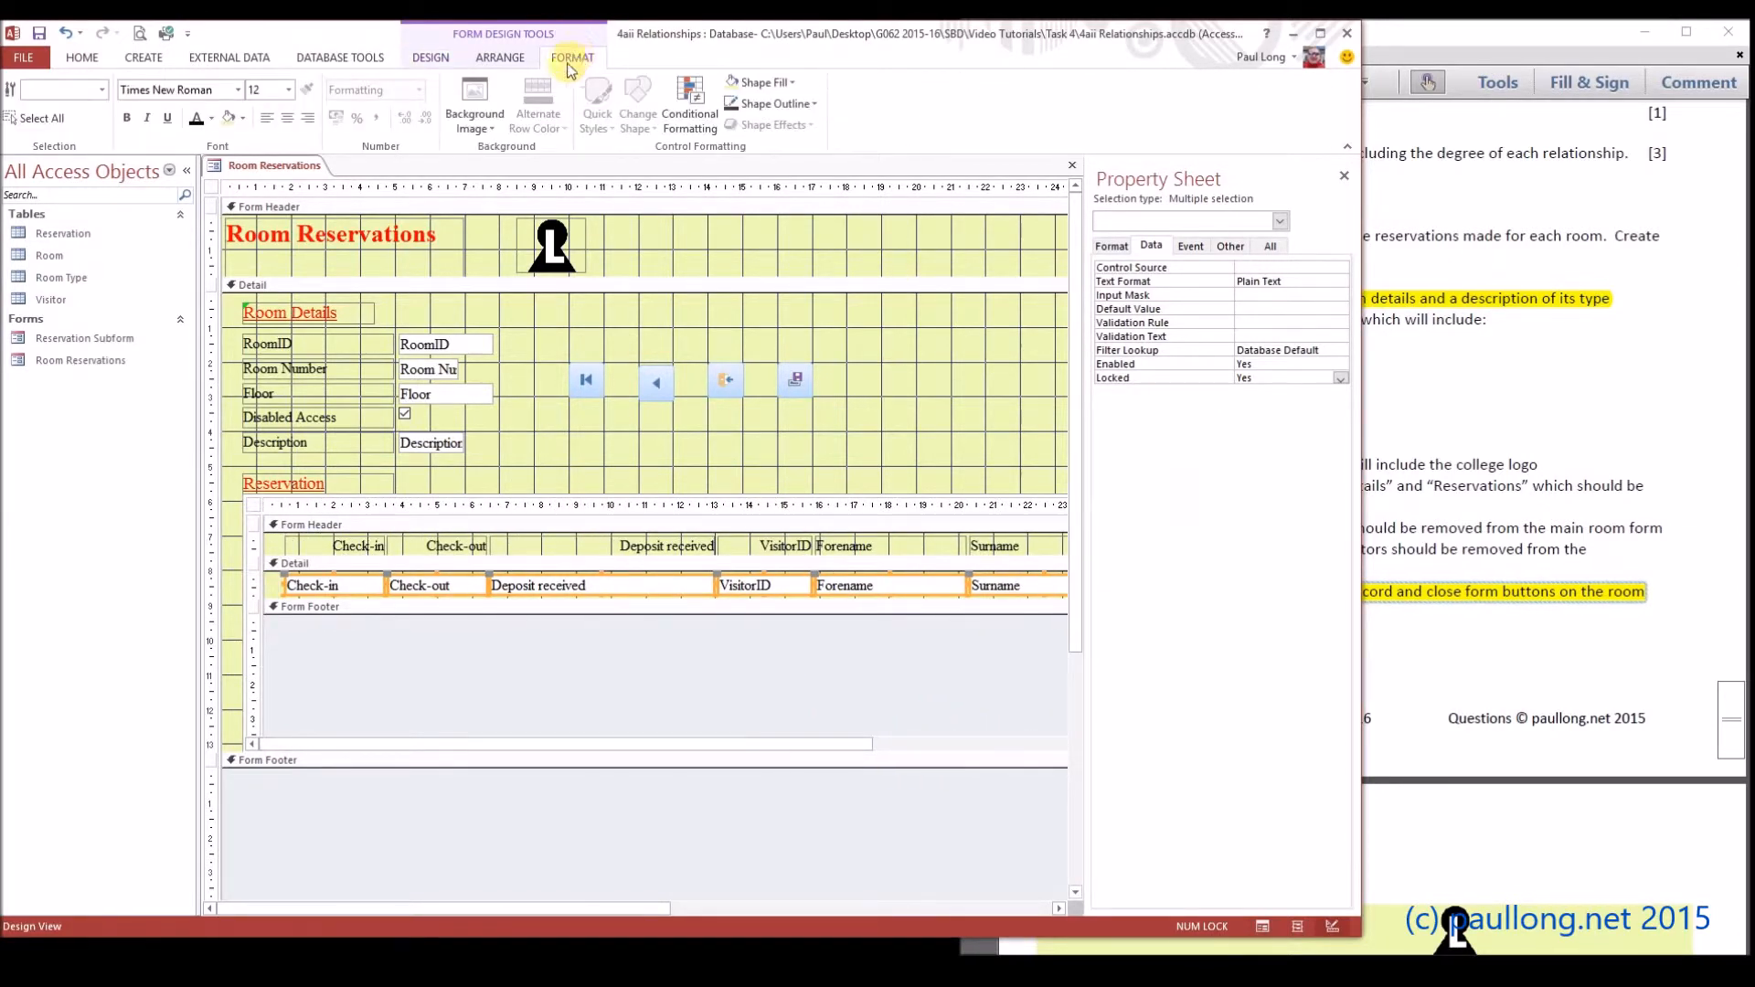
{"action": "left_click", "coordinate": [227, 123]}
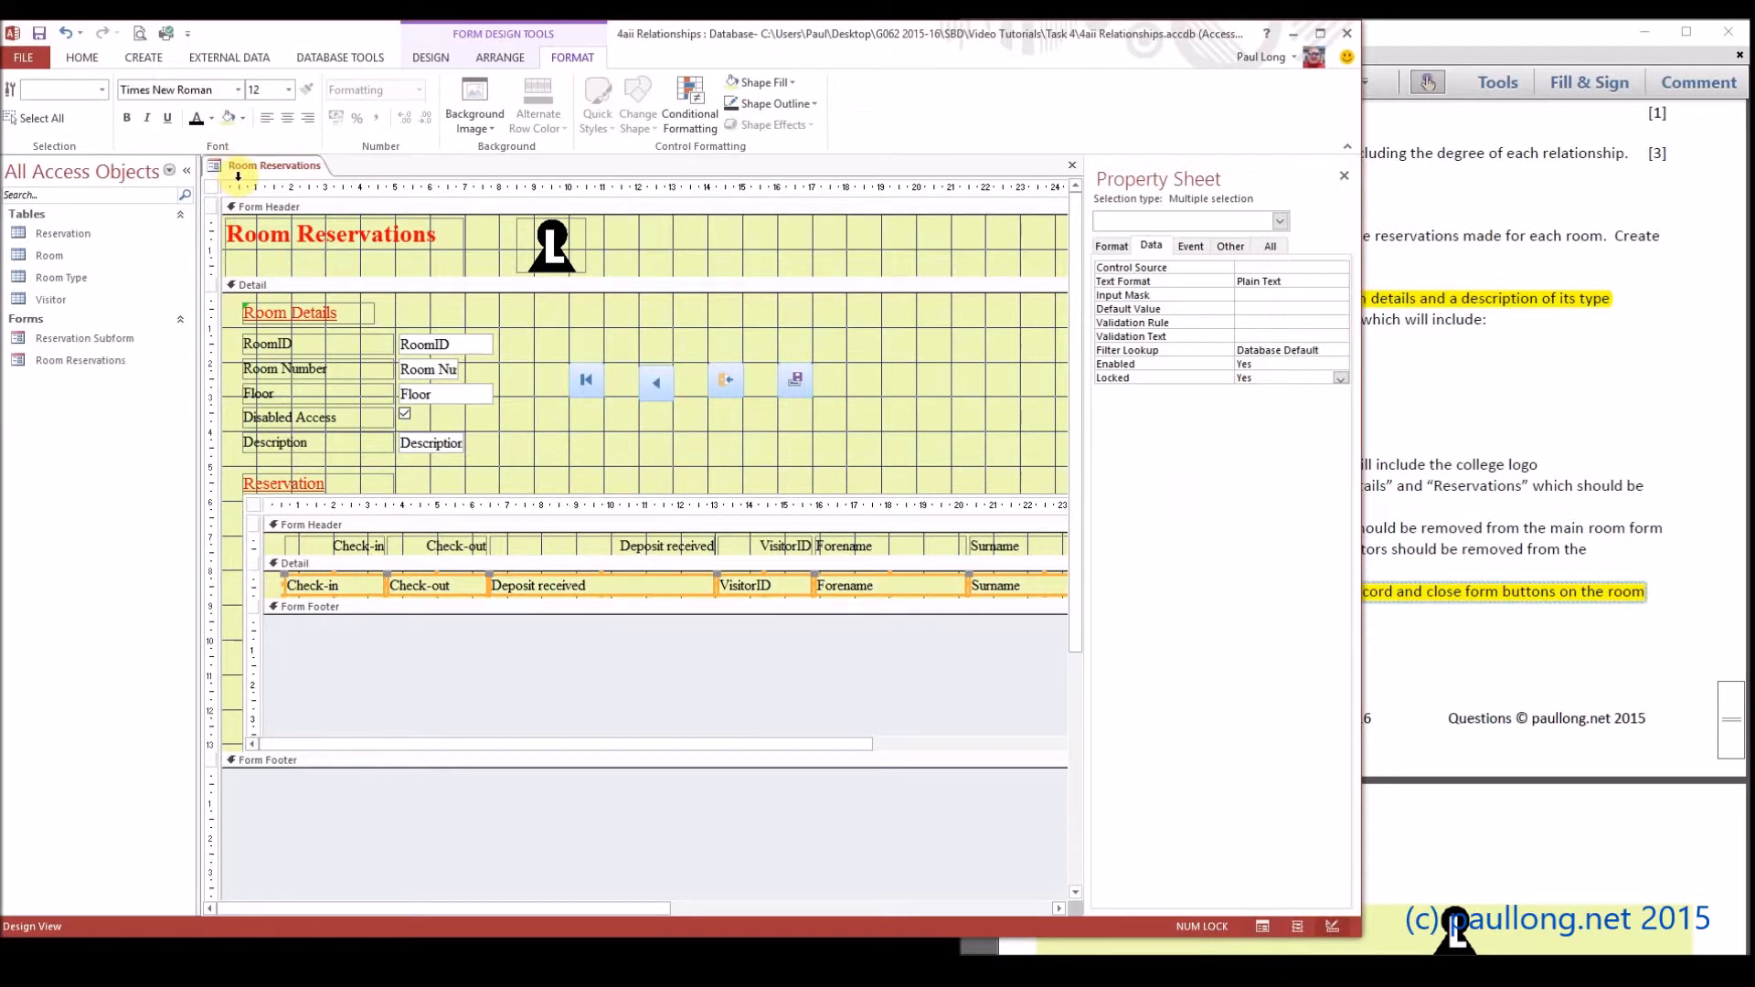
{"action": "left_click", "coordinate": [271, 564]}
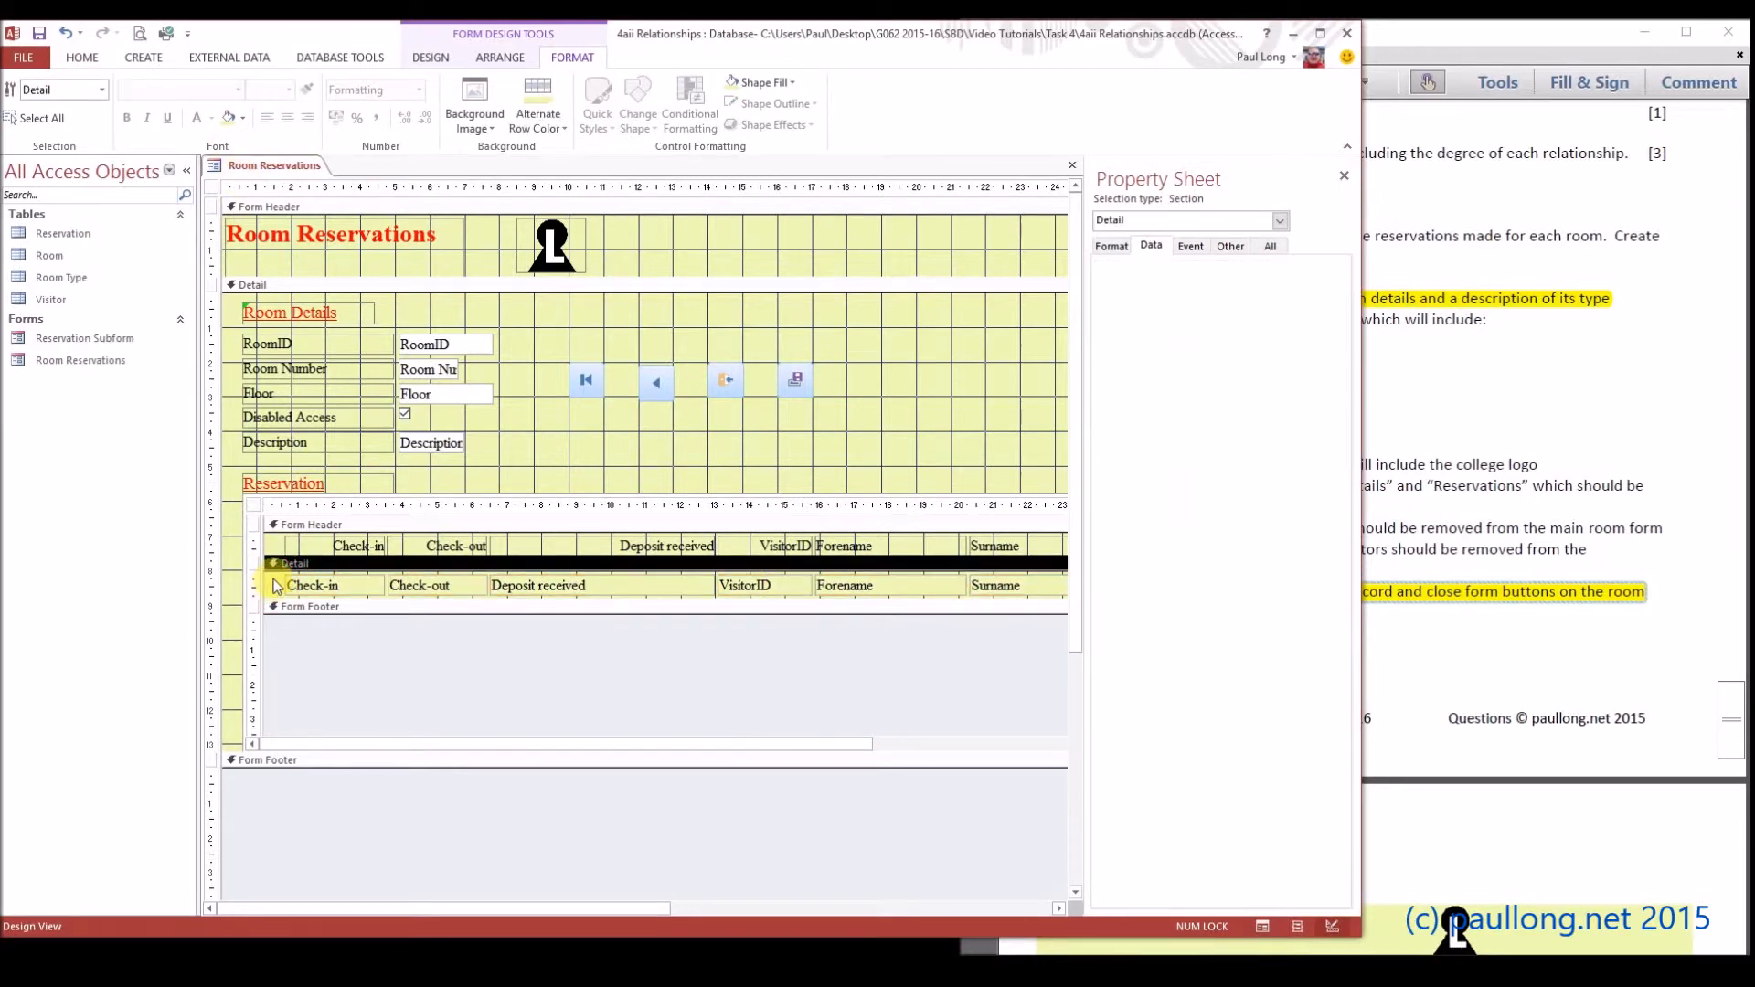
{"action": "left_click", "coordinate": [81, 57]}
{"action": "left_click", "coordinate": [30, 94]}
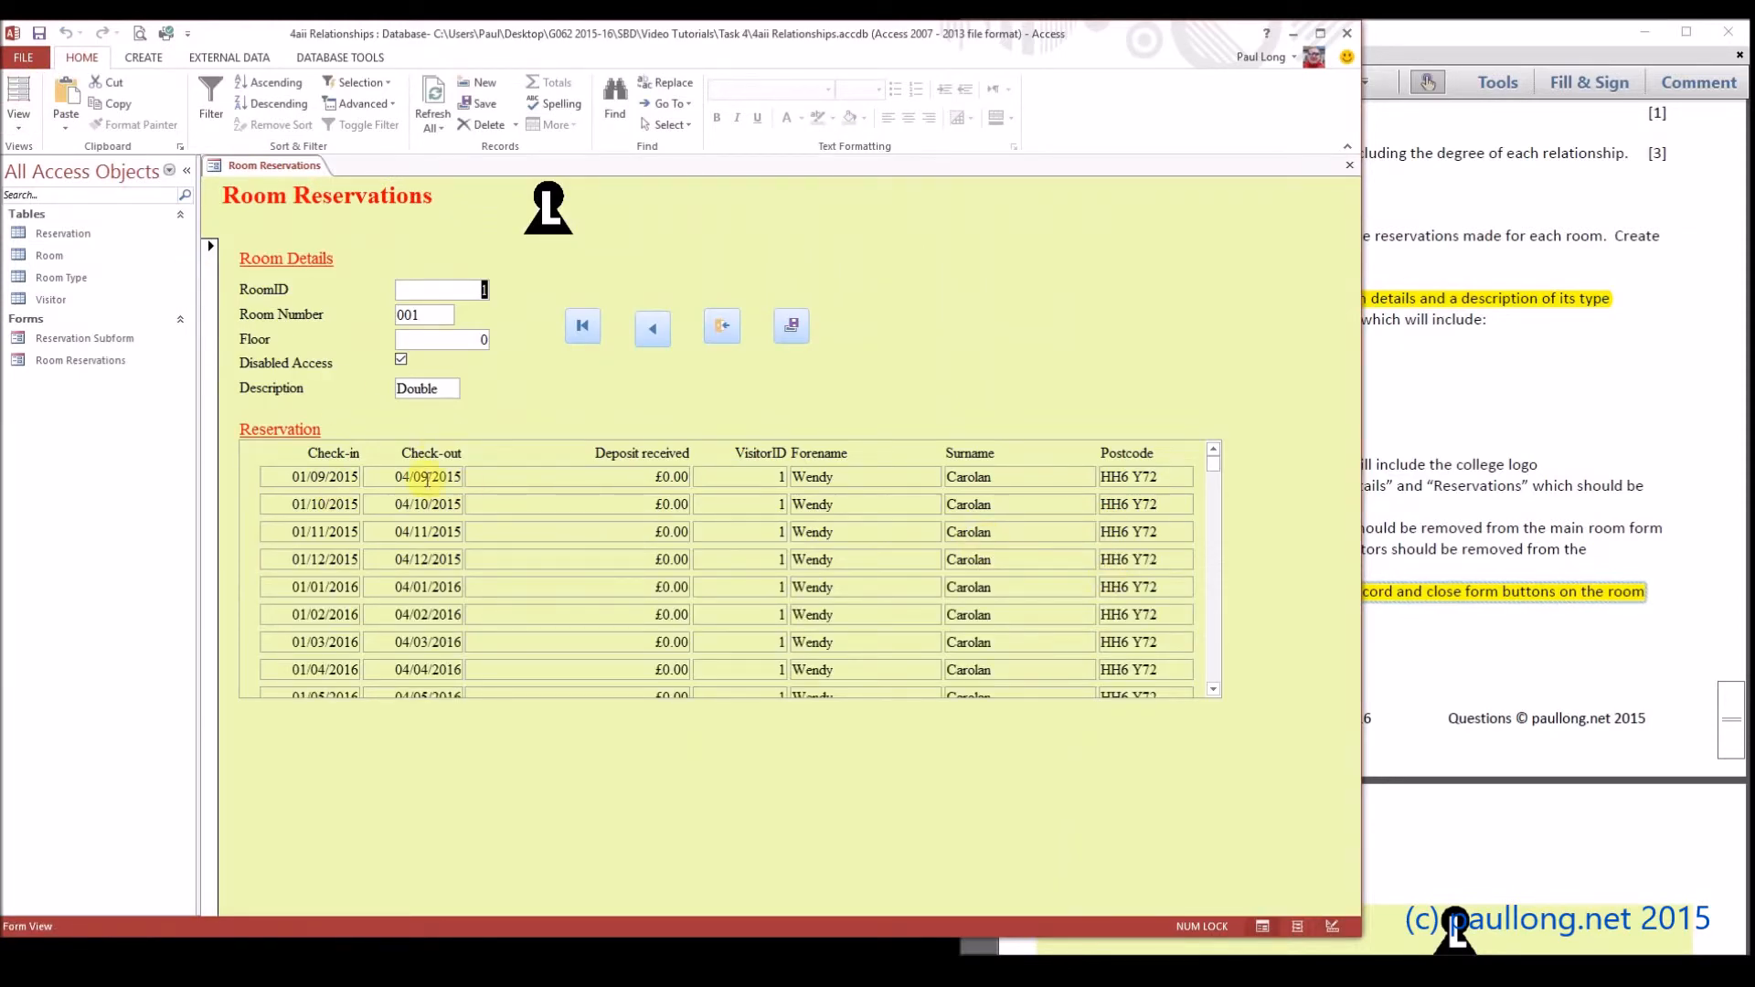
- Back in Design View, make the outline of the subform's Check-in text box transparent
{"action": "left_click", "coordinate": [19, 120]}
{"action": "left_click", "coordinate": [41, 233]}
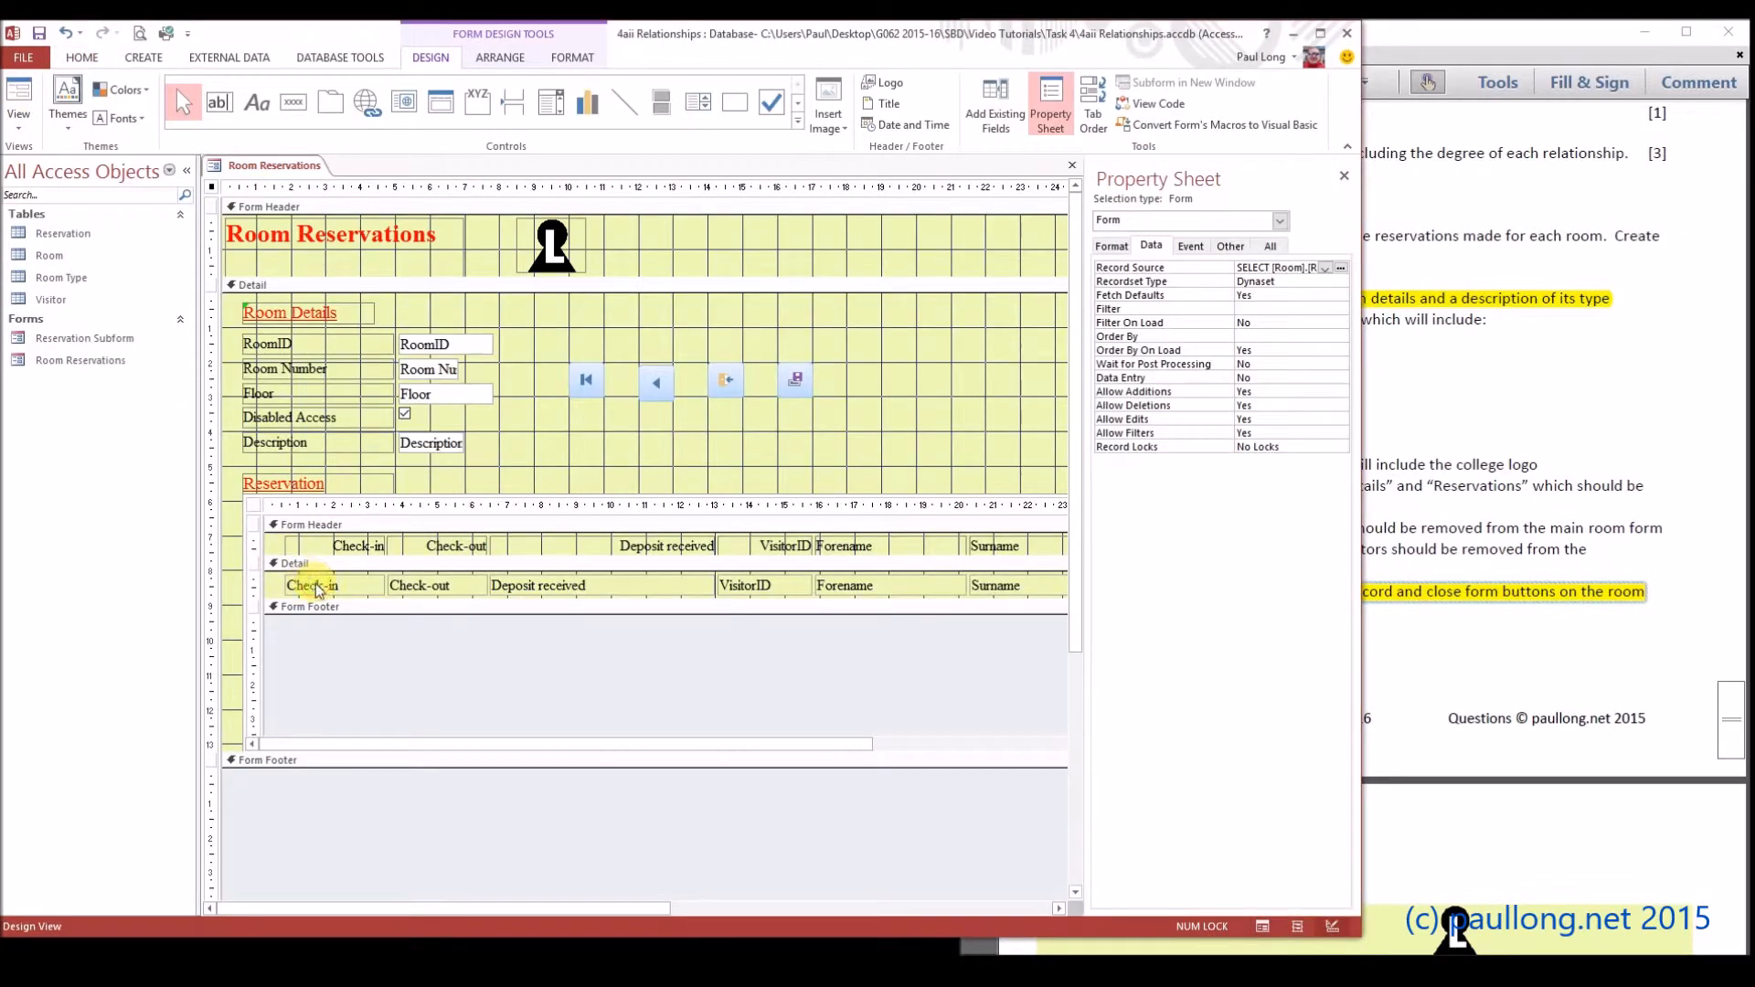
{"action": "left_click", "coordinate": [320, 586]}
{"action": "left_click", "coordinate": [320, 586]}
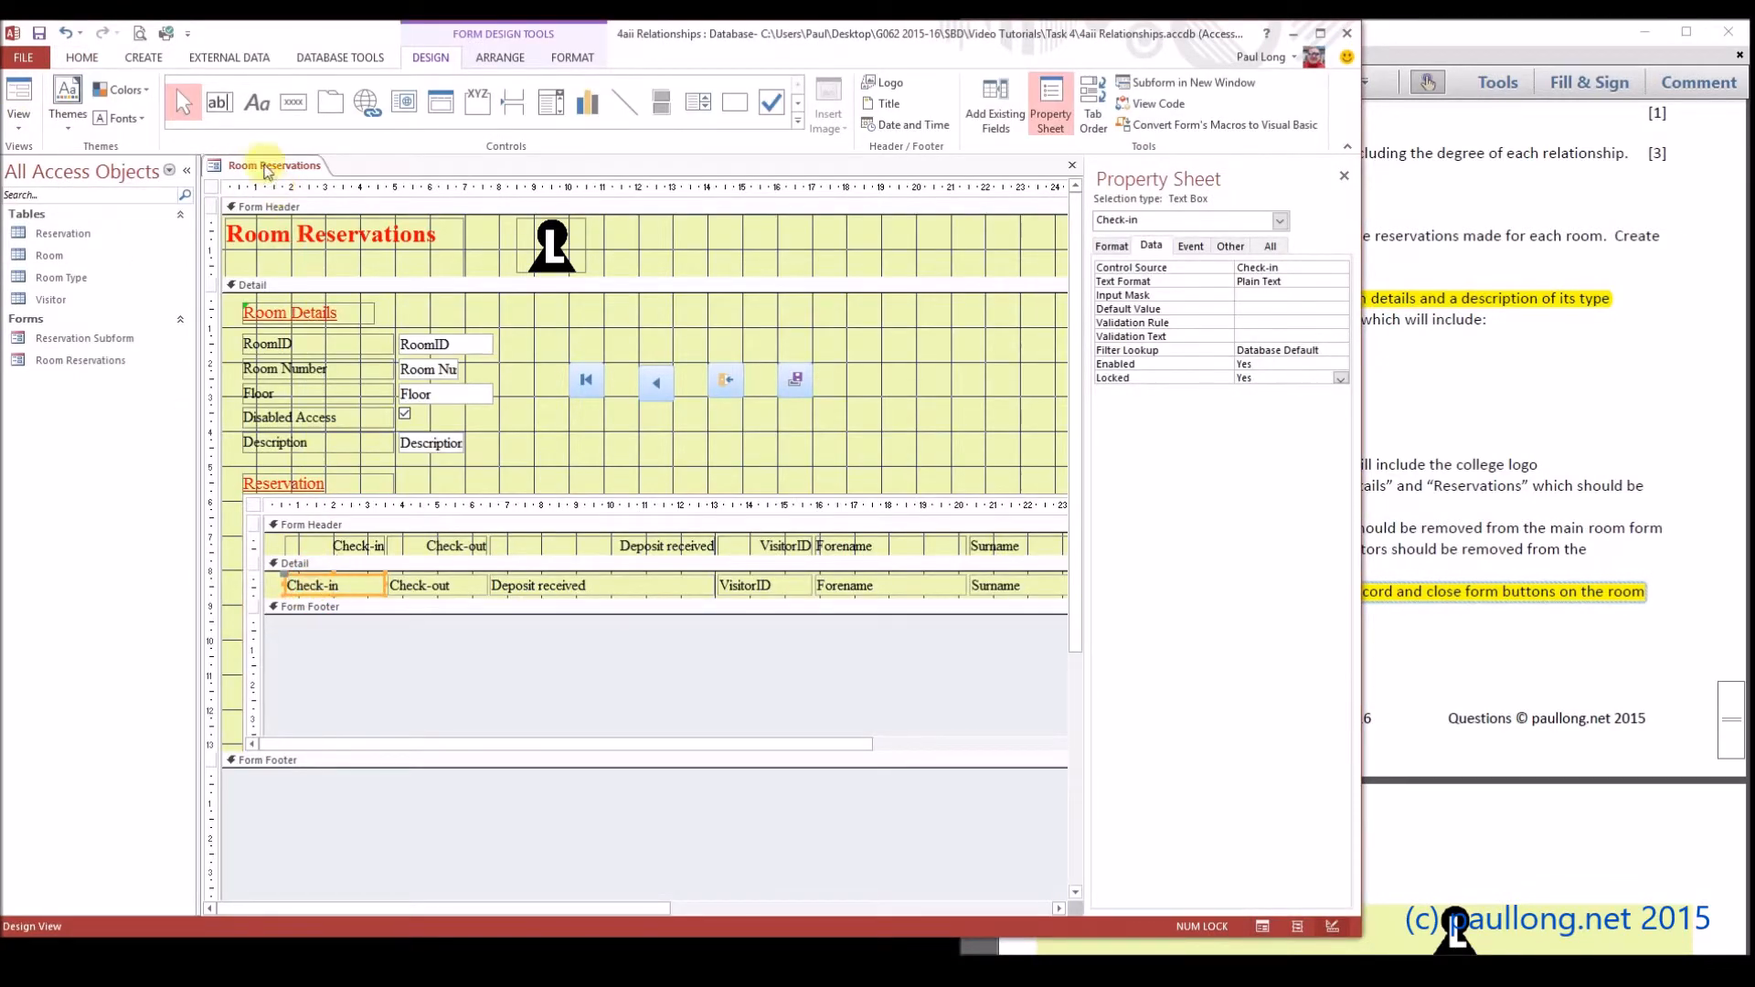
{"action": "left_click", "coordinate": [573, 58]}
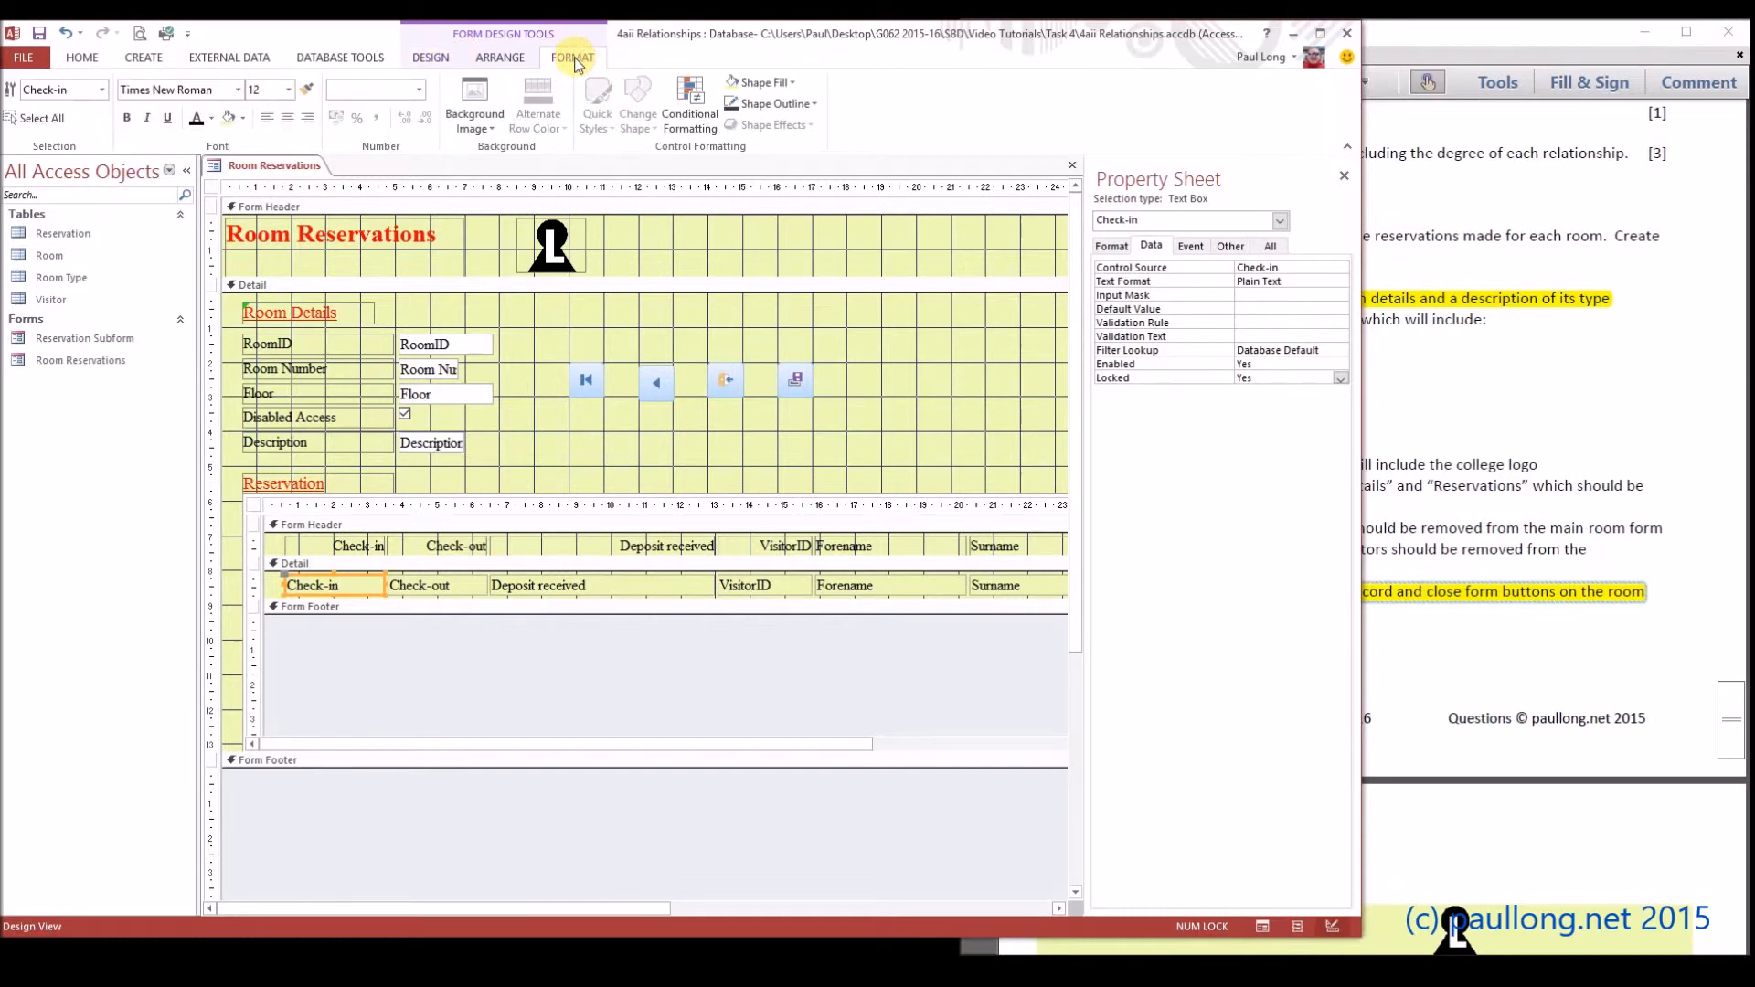
{"action": "left_click", "coordinate": [813, 103]}
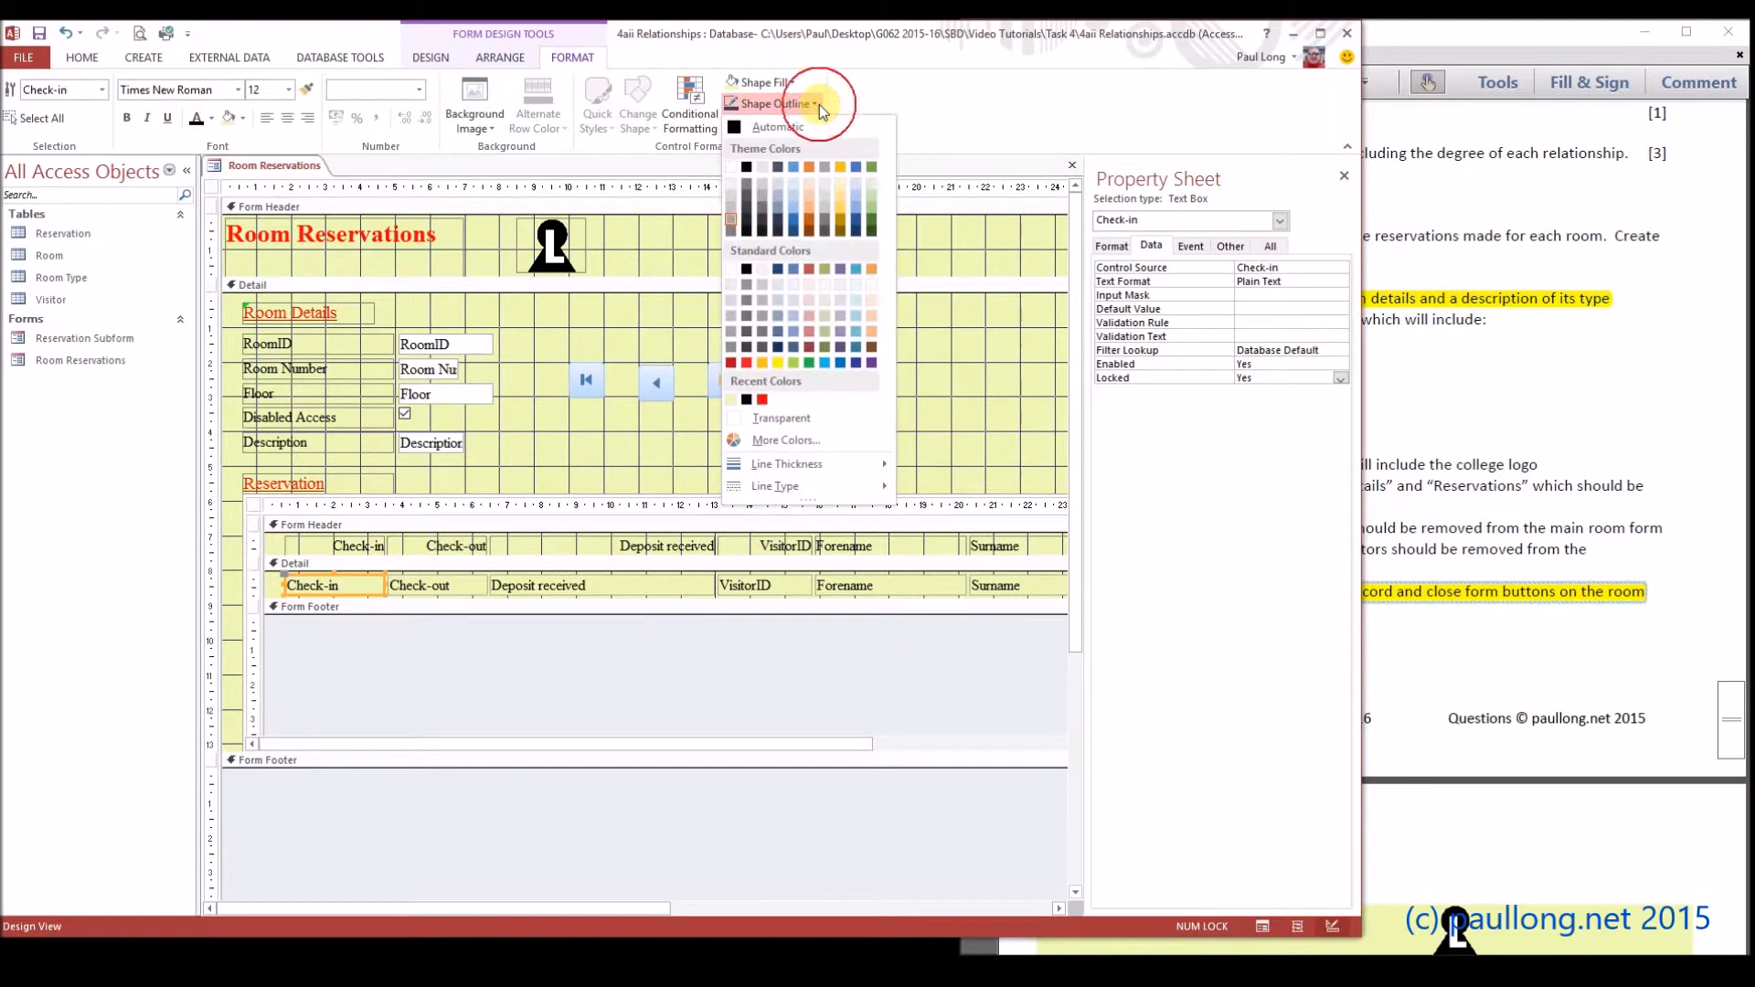
{"action": "left_click", "coordinate": [777, 418]}
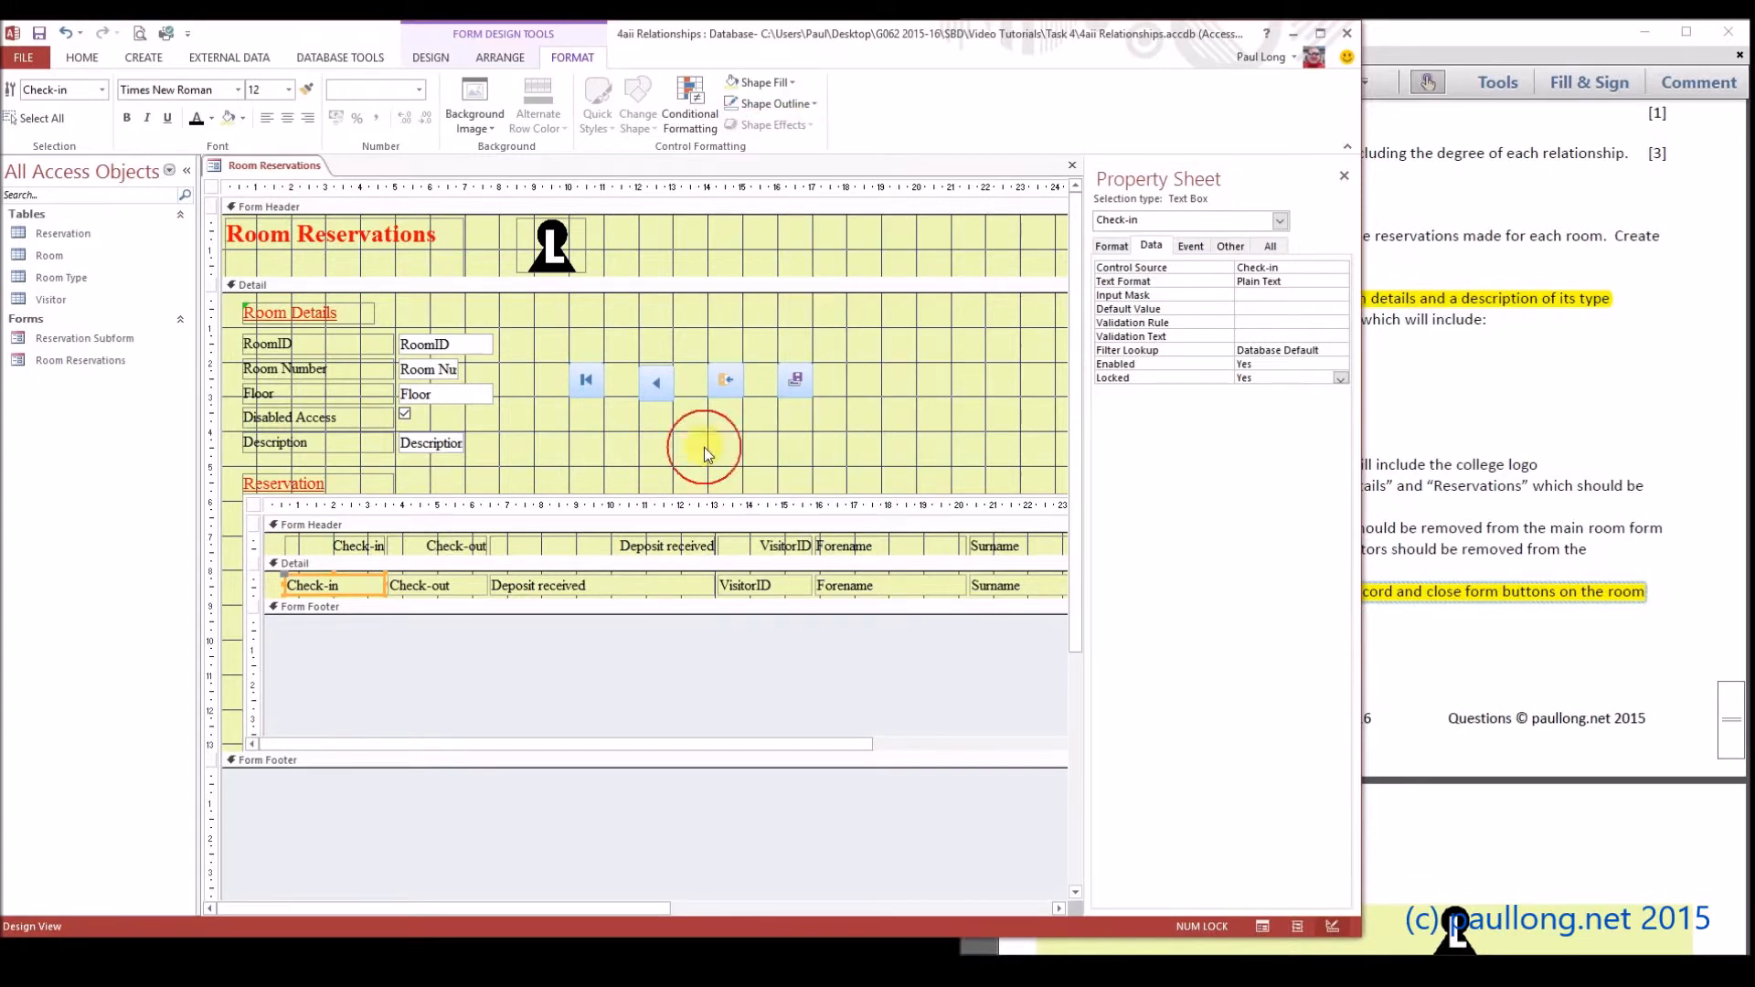
- Show the form in Form View to check the Check-in column's borders and try the main form's Room Number field
{"action": "left_click", "coordinate": [423, 591]}
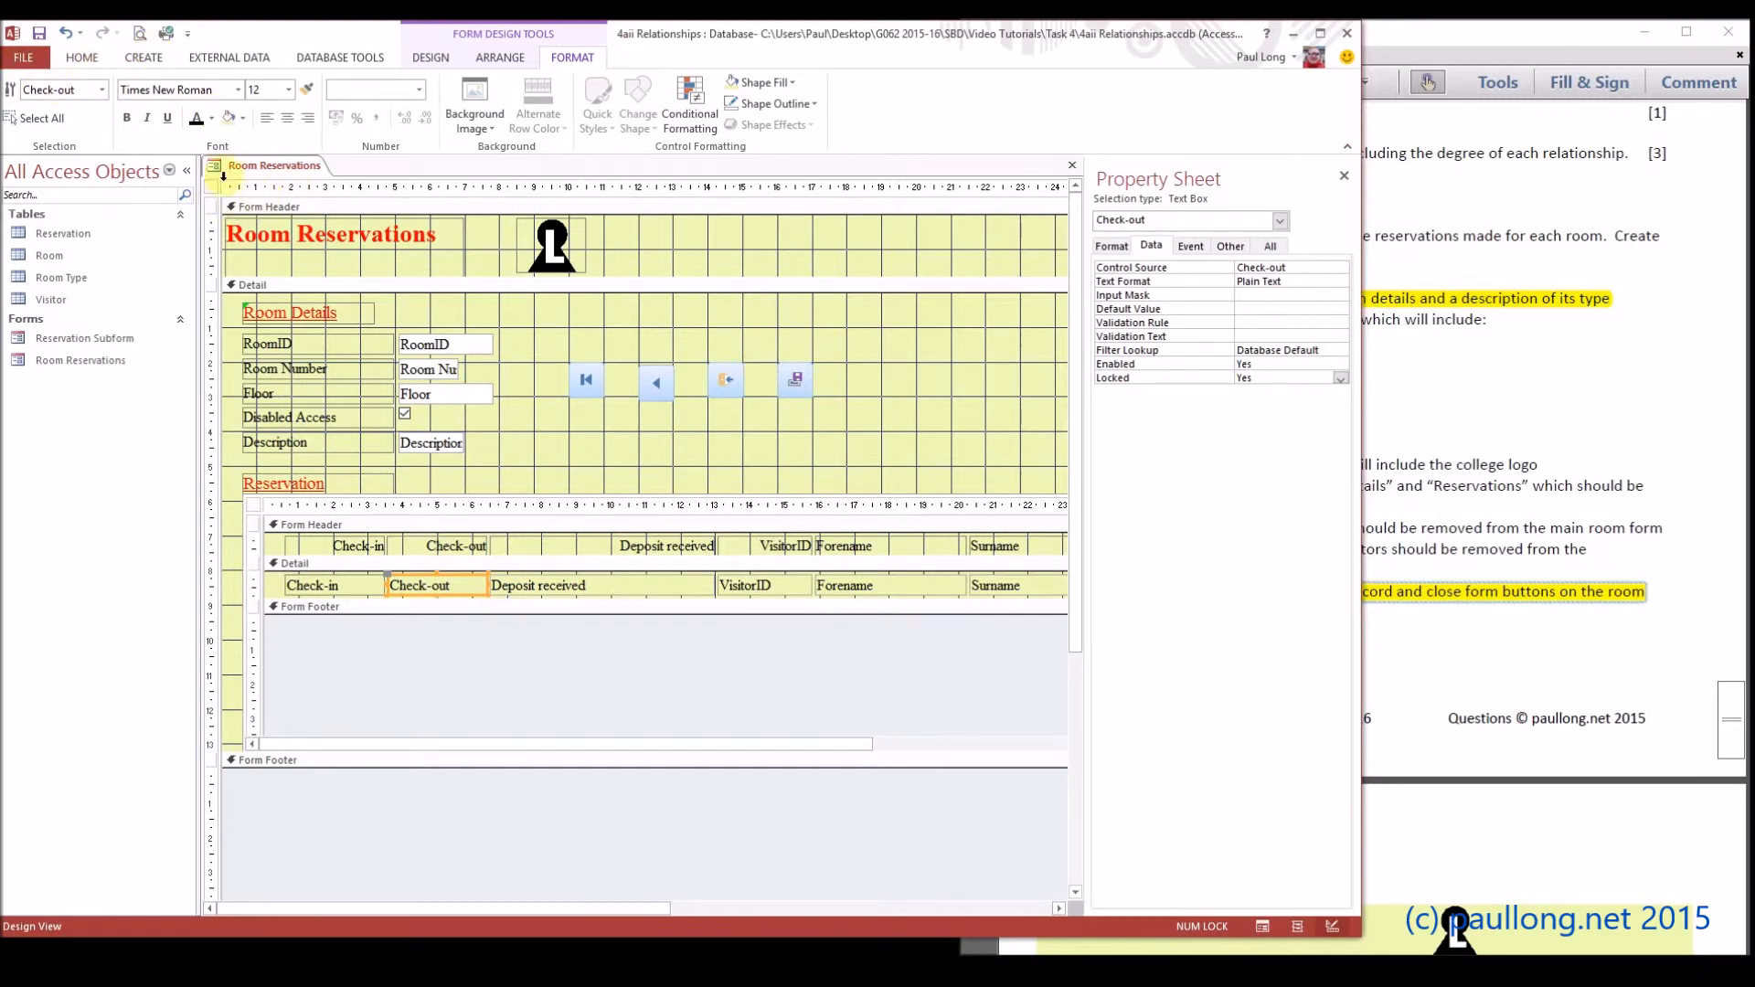
{"action": "left_click", "coordinate": [82, 57]}
{"action": "left_click", "coordinate": [35, 96]}
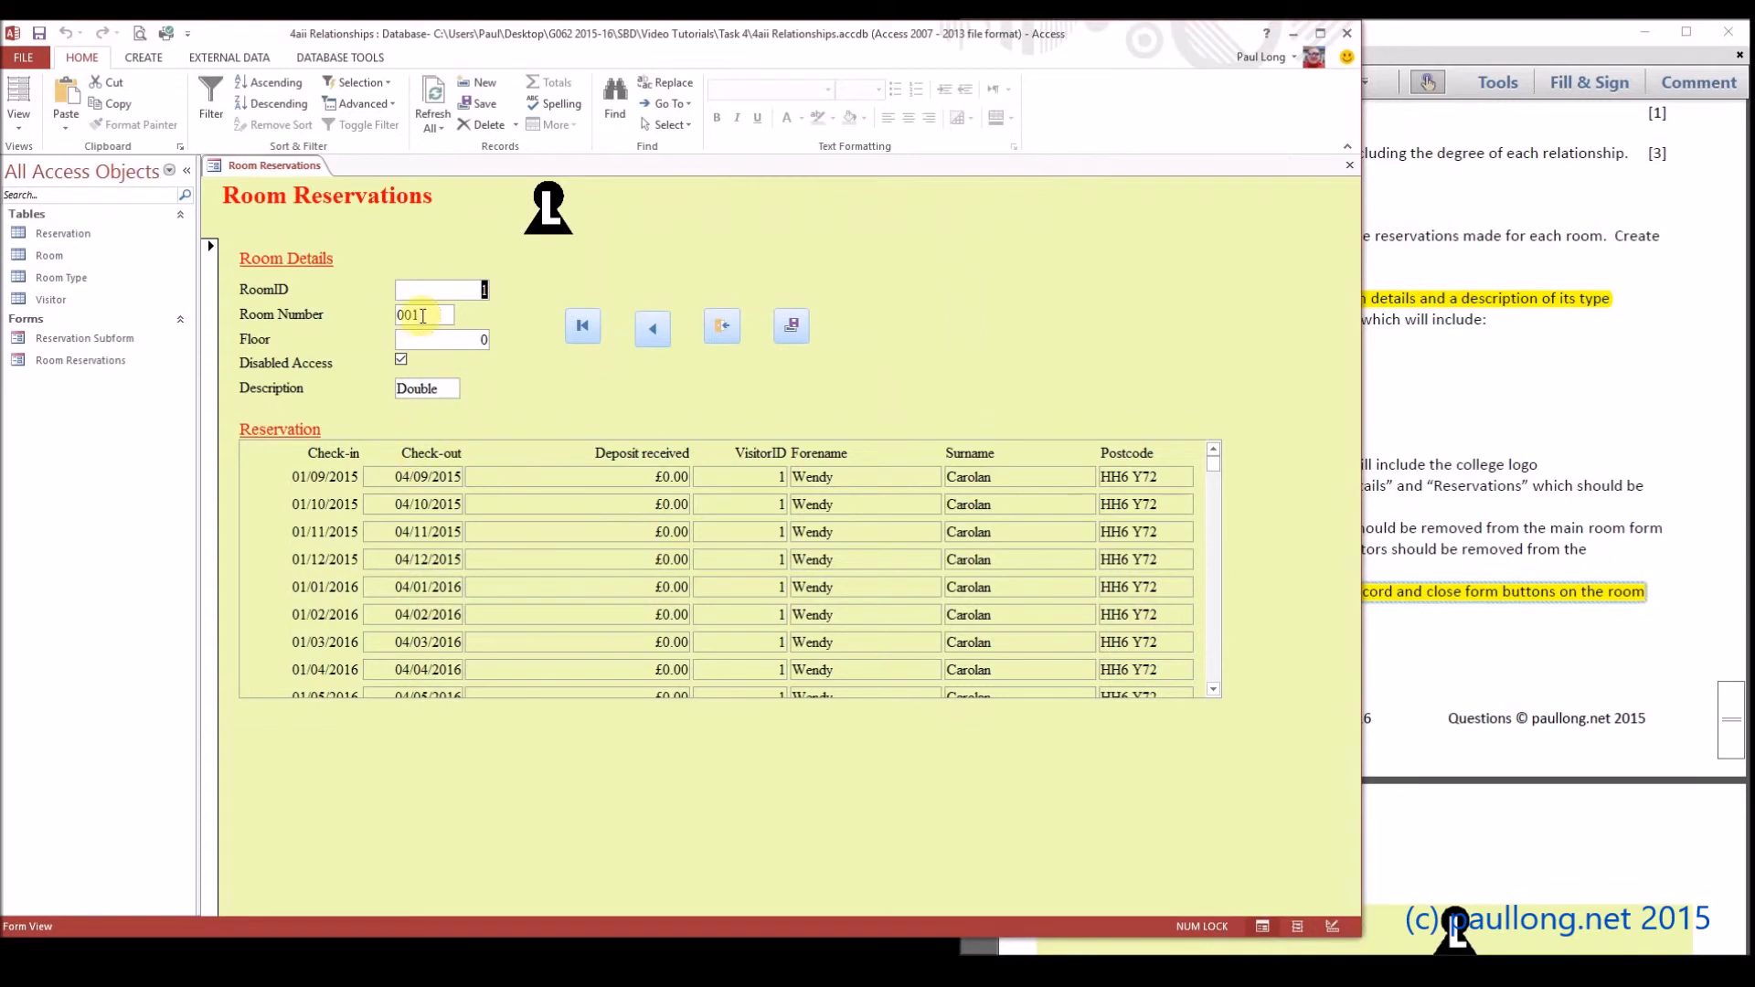
{"action": "left_click_drag", "start_coordinate": [427, 312], "coordinate": [402, 314]}
{"action": "left_click", "coordinate": [421, 318]}
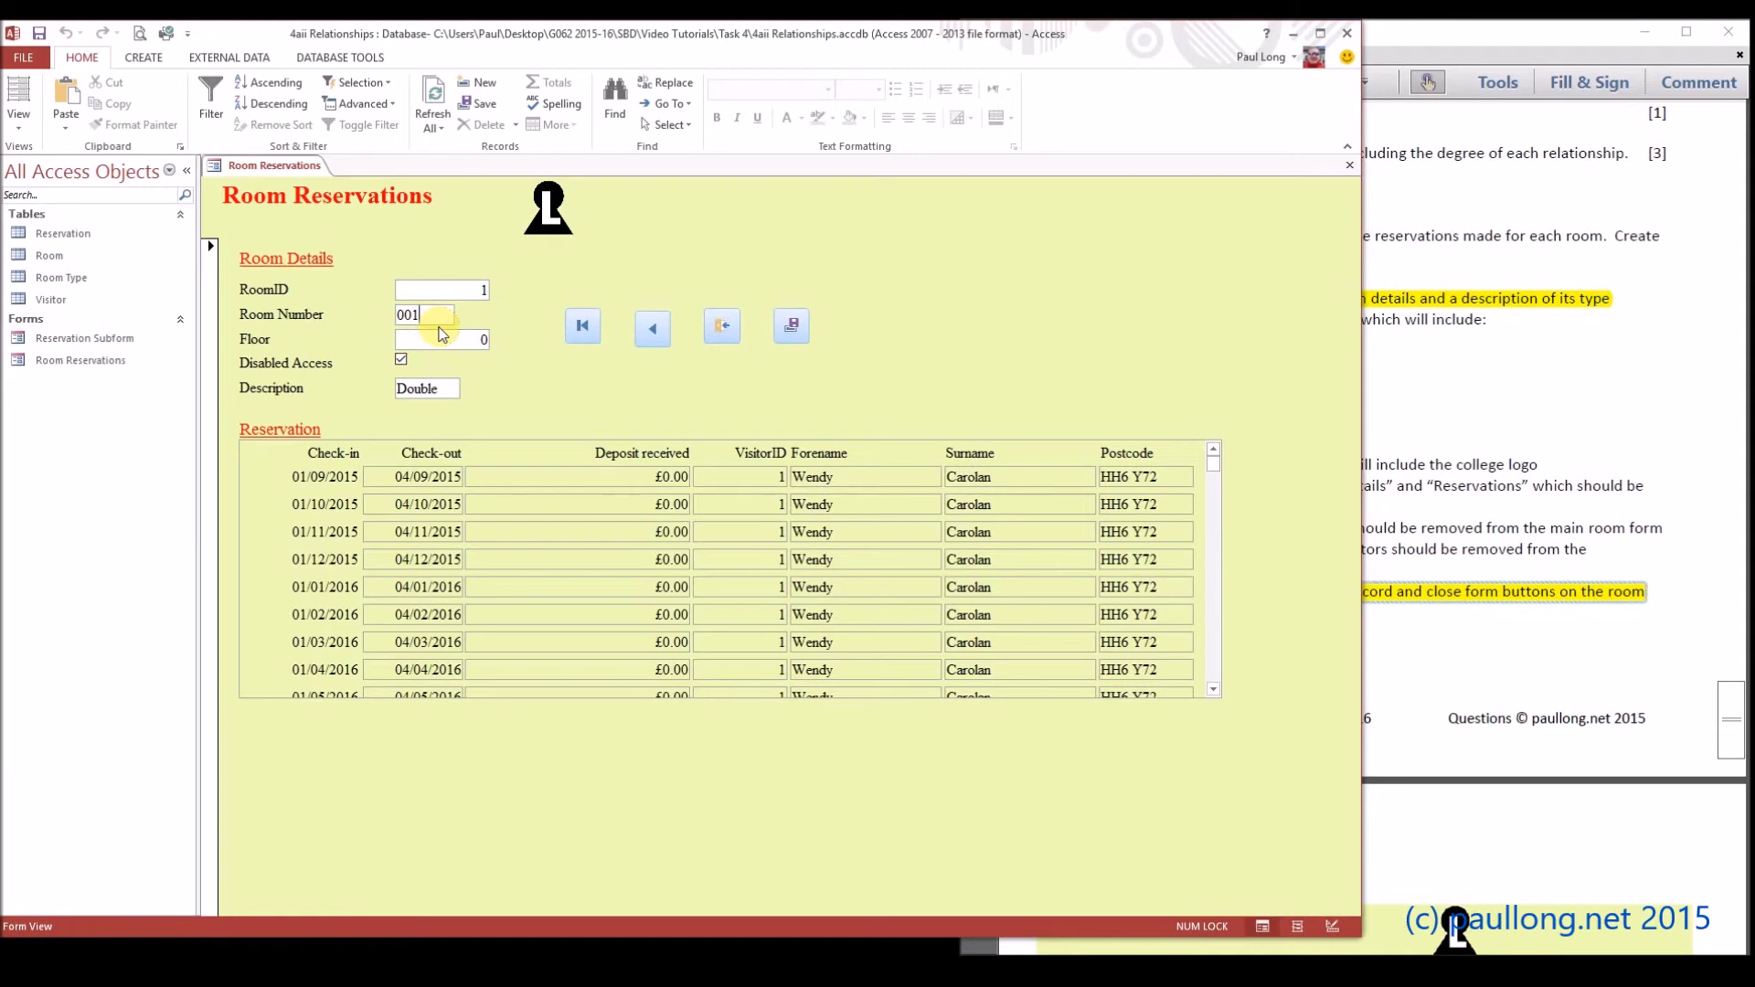